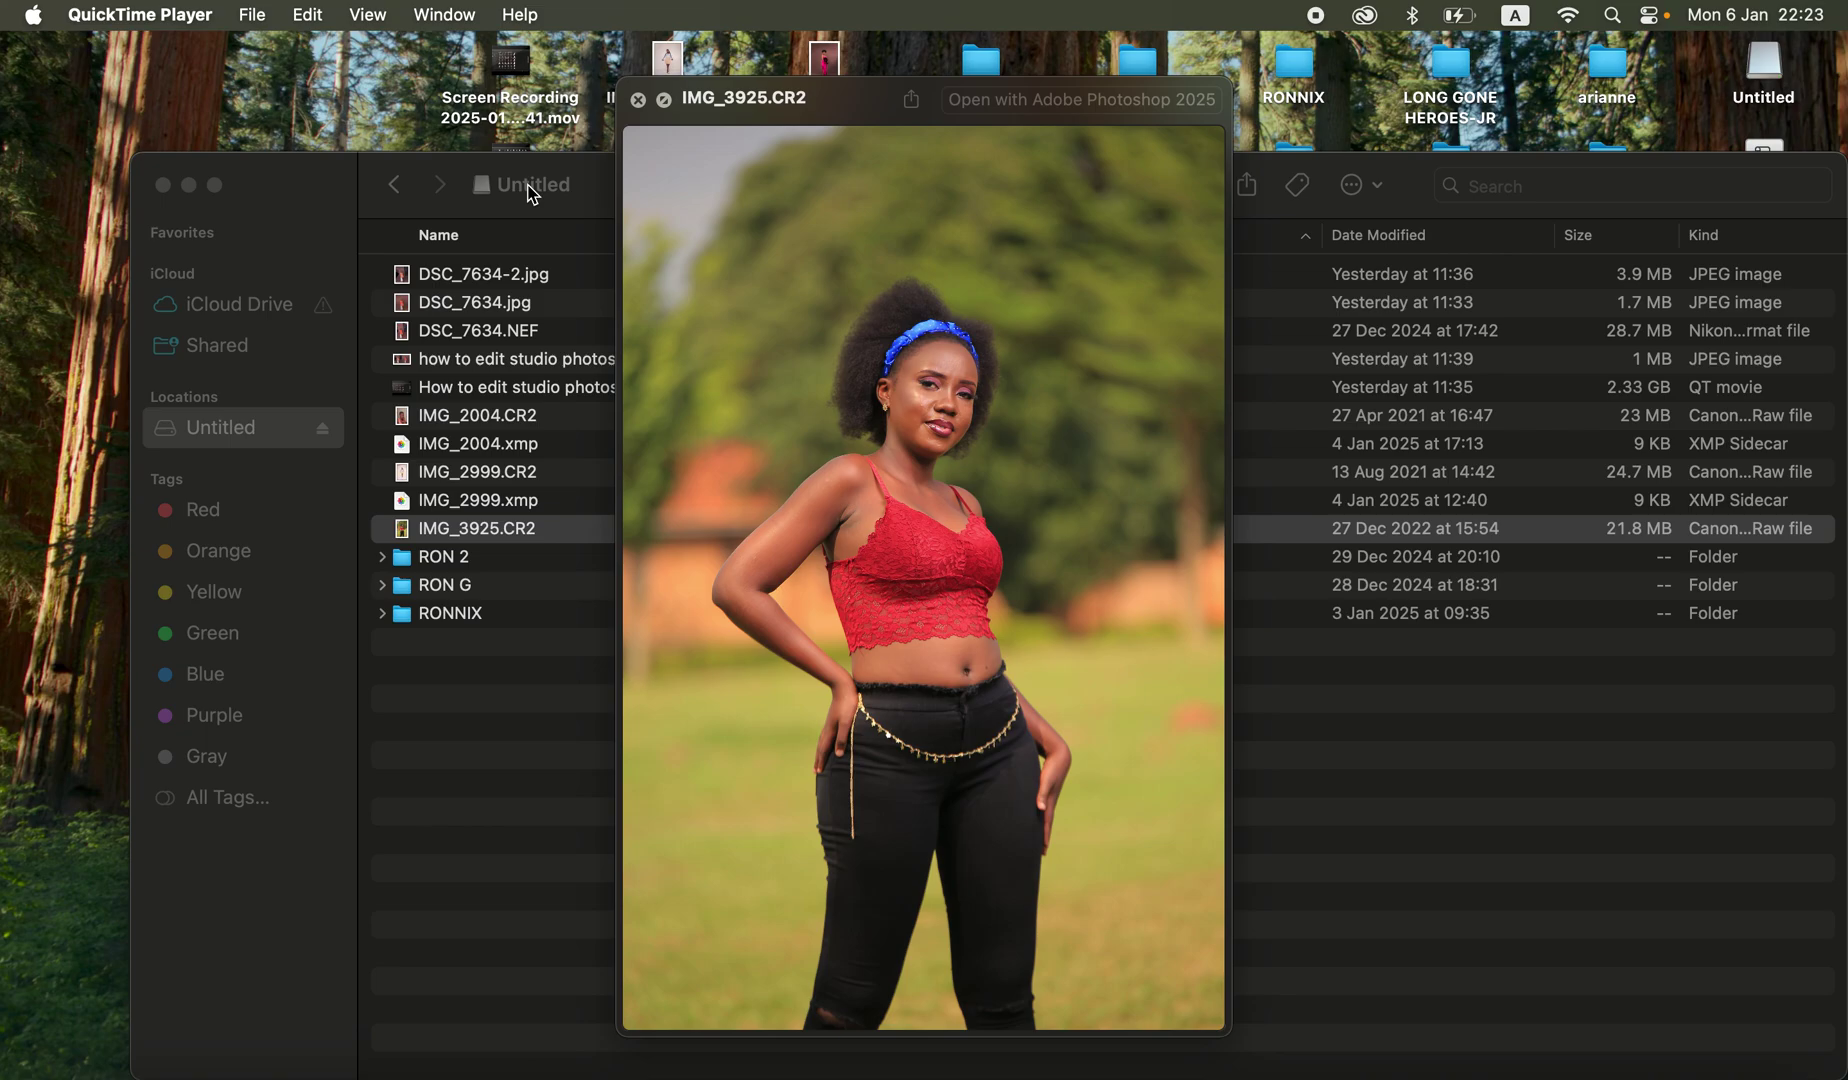
Step: Close the preview of IMG_3925.CR2 and open the raw file with Adobe Photoshop 2025
{"action": "left_click", "coordinate": [529, 190]}
{"action": "mouse_move", "coordinate": [485, 193]}
{"action": "left_mouse_down"}
{"action": "mouse_move", "coordinate": [462, 130]}
{"action": "mouse_move", "coordinate": [471, 186]}
{"action": "left_mouse_up"}
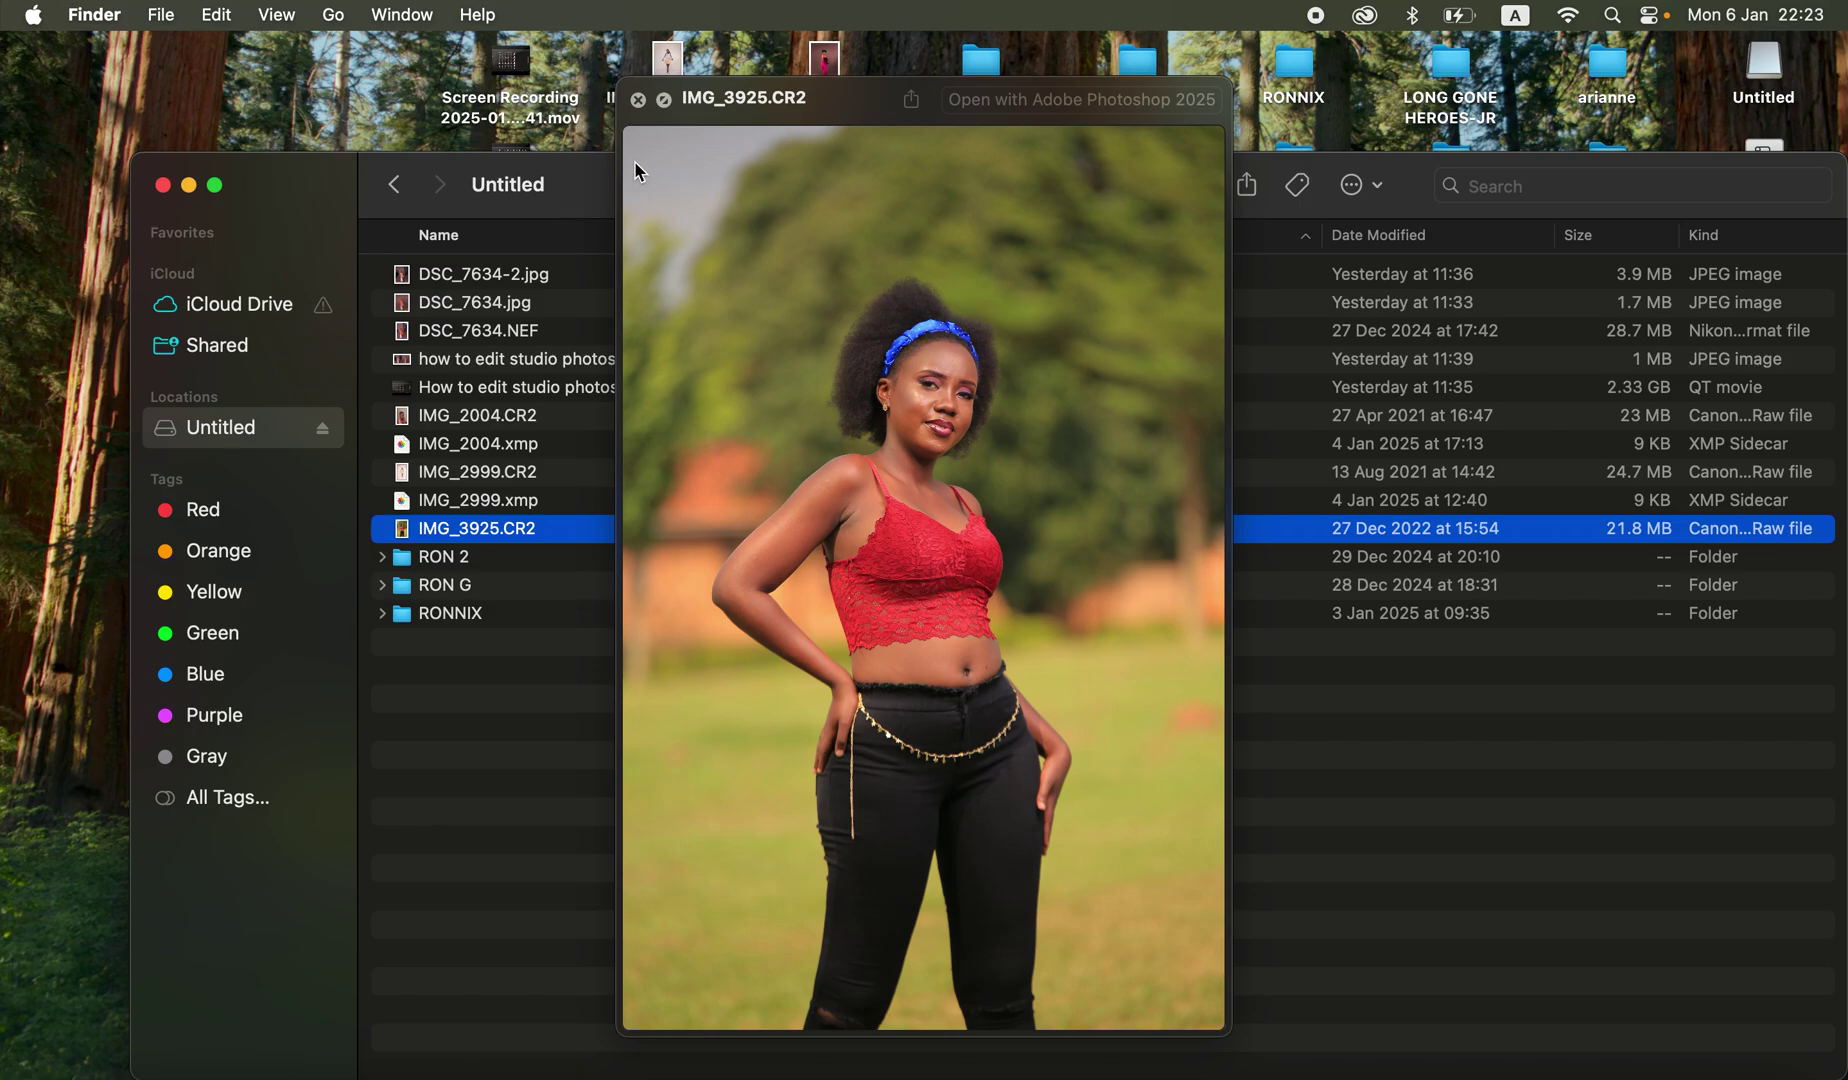
{"action": "key", "text": "space"}
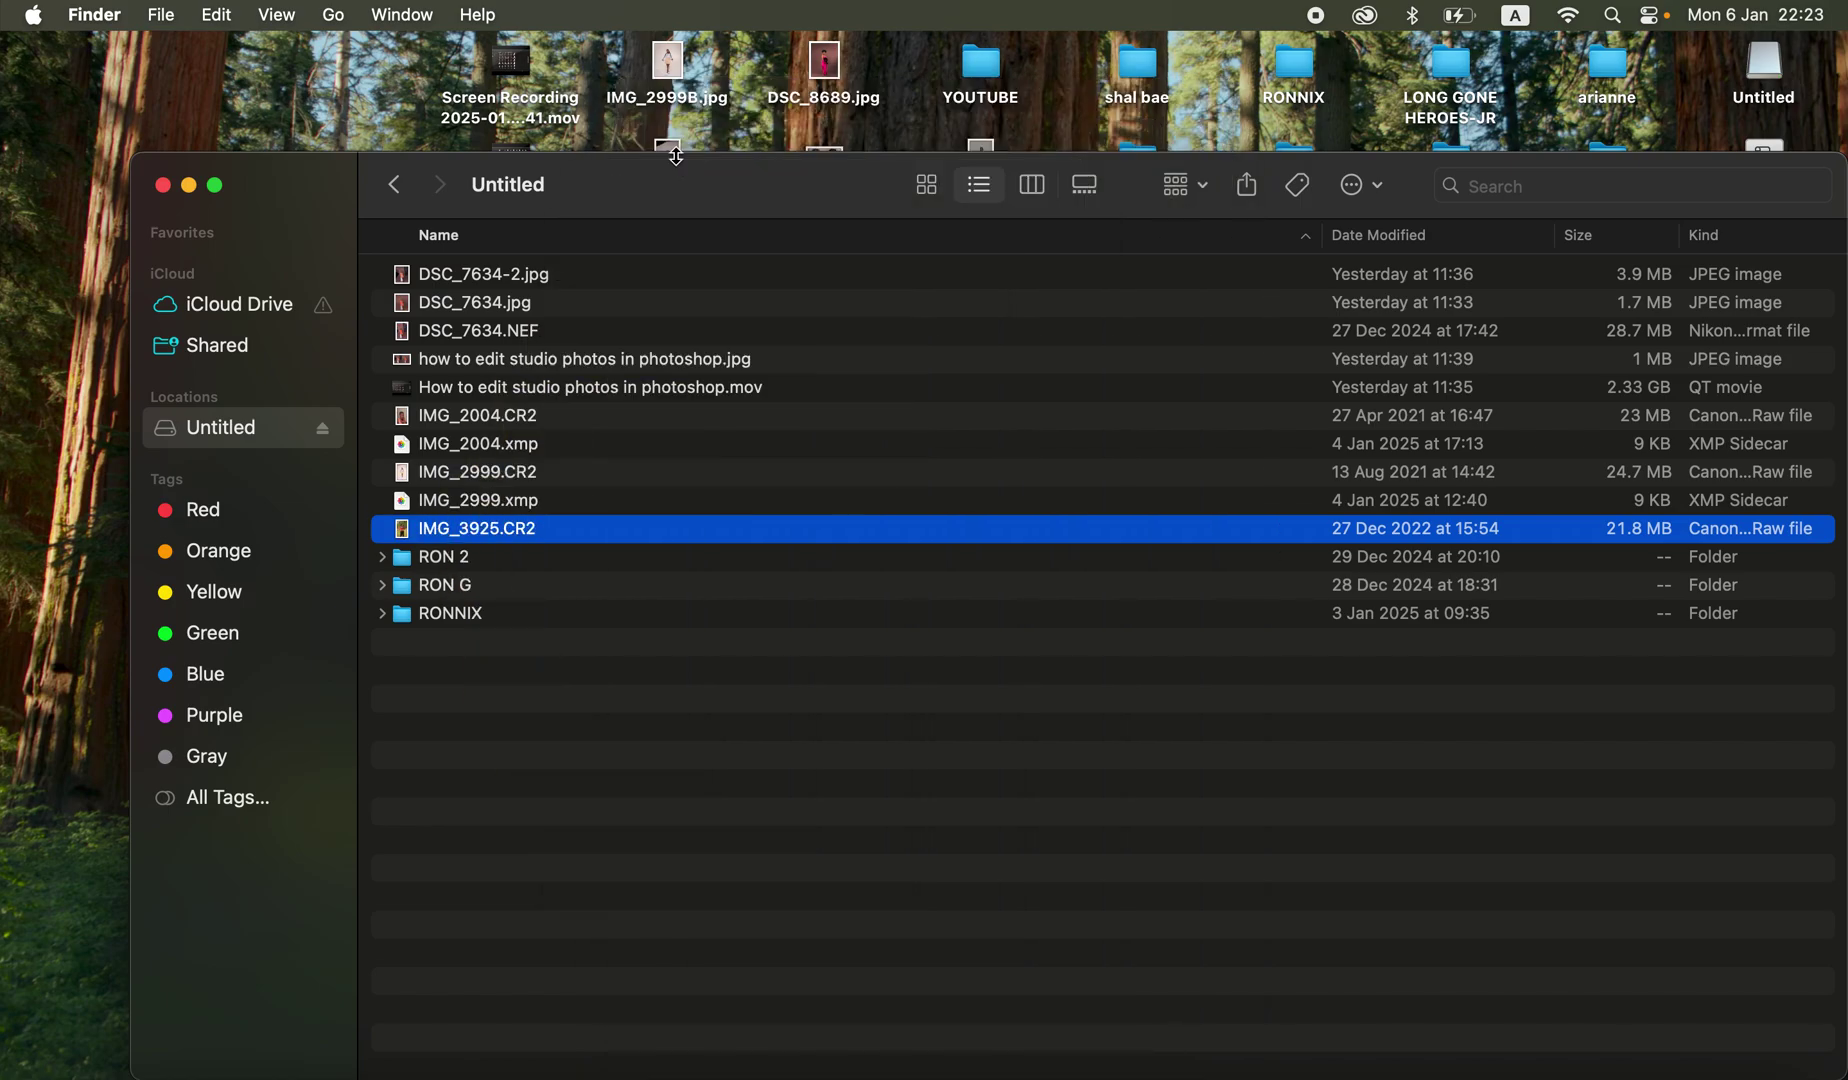
{"action": "right_click", "coordinate": [563, 533]}
{"action": "mouse_move", "coordinate": [682, 586]}
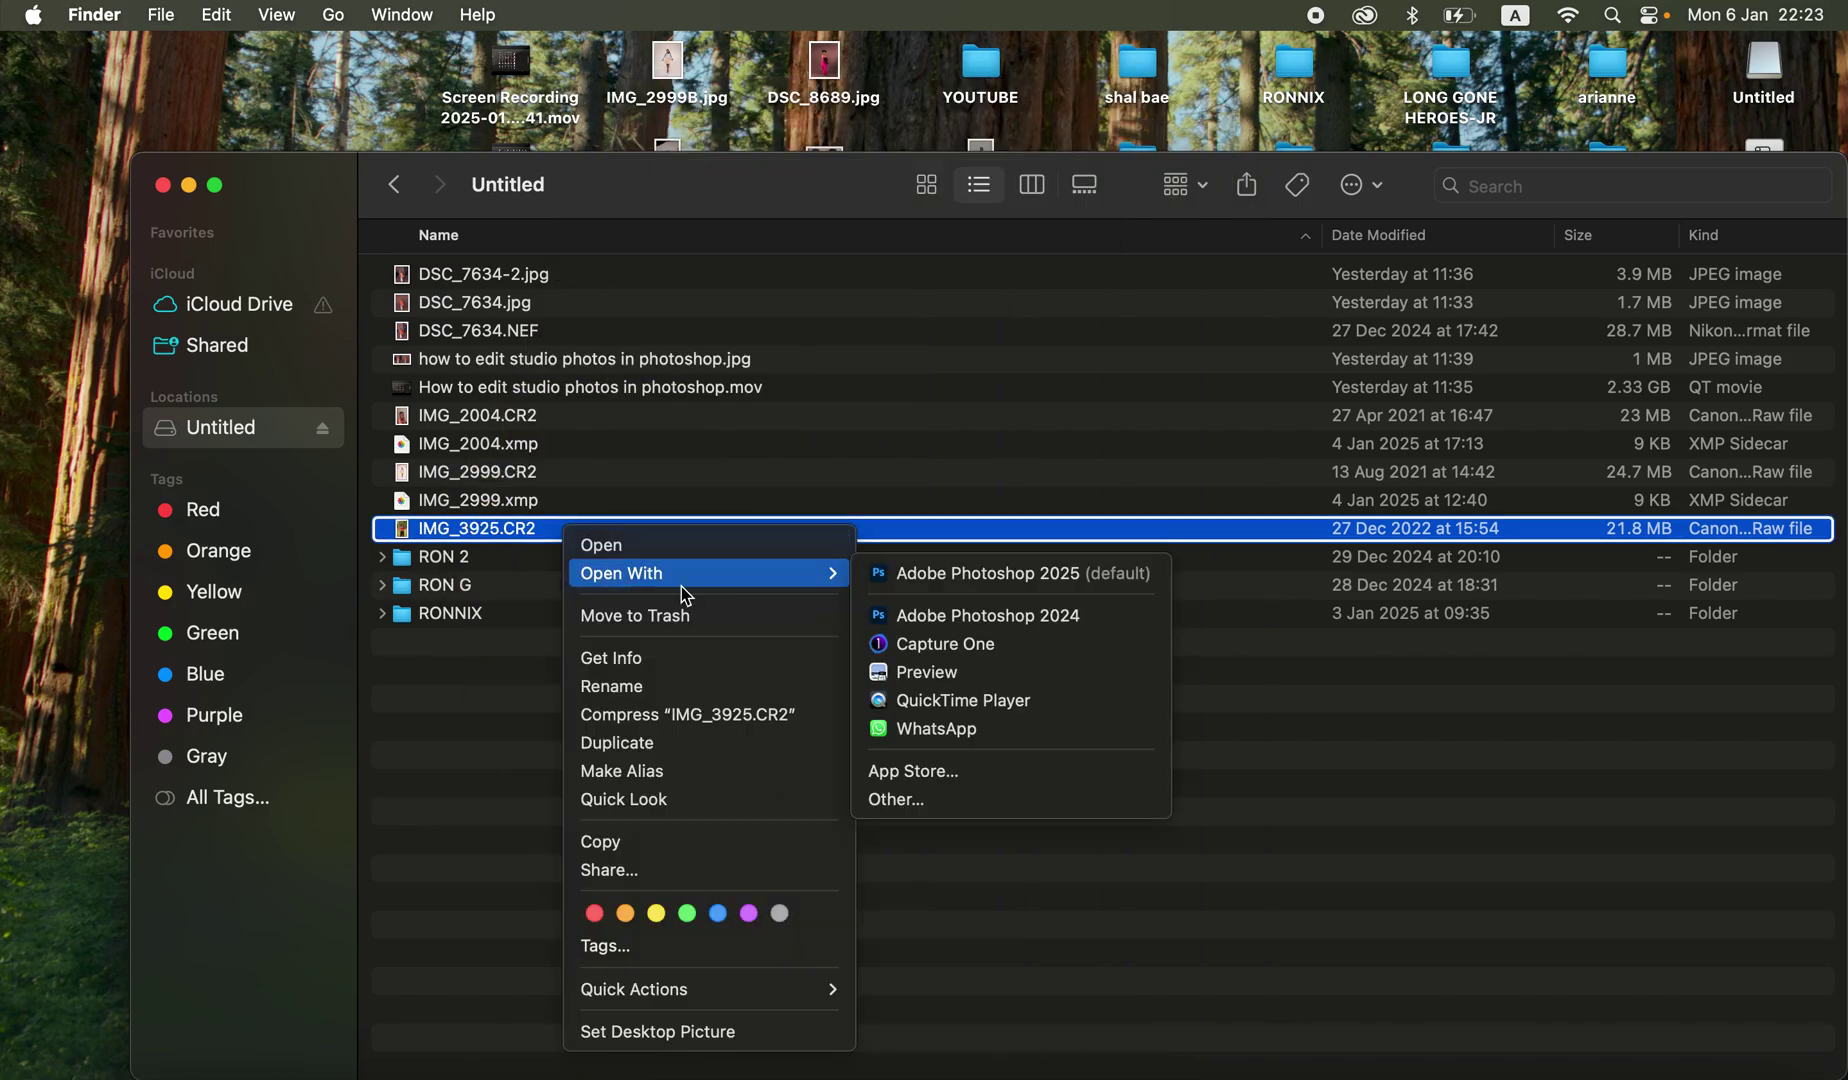
{"action": "left_click", "coordinate": [1011, 573]}
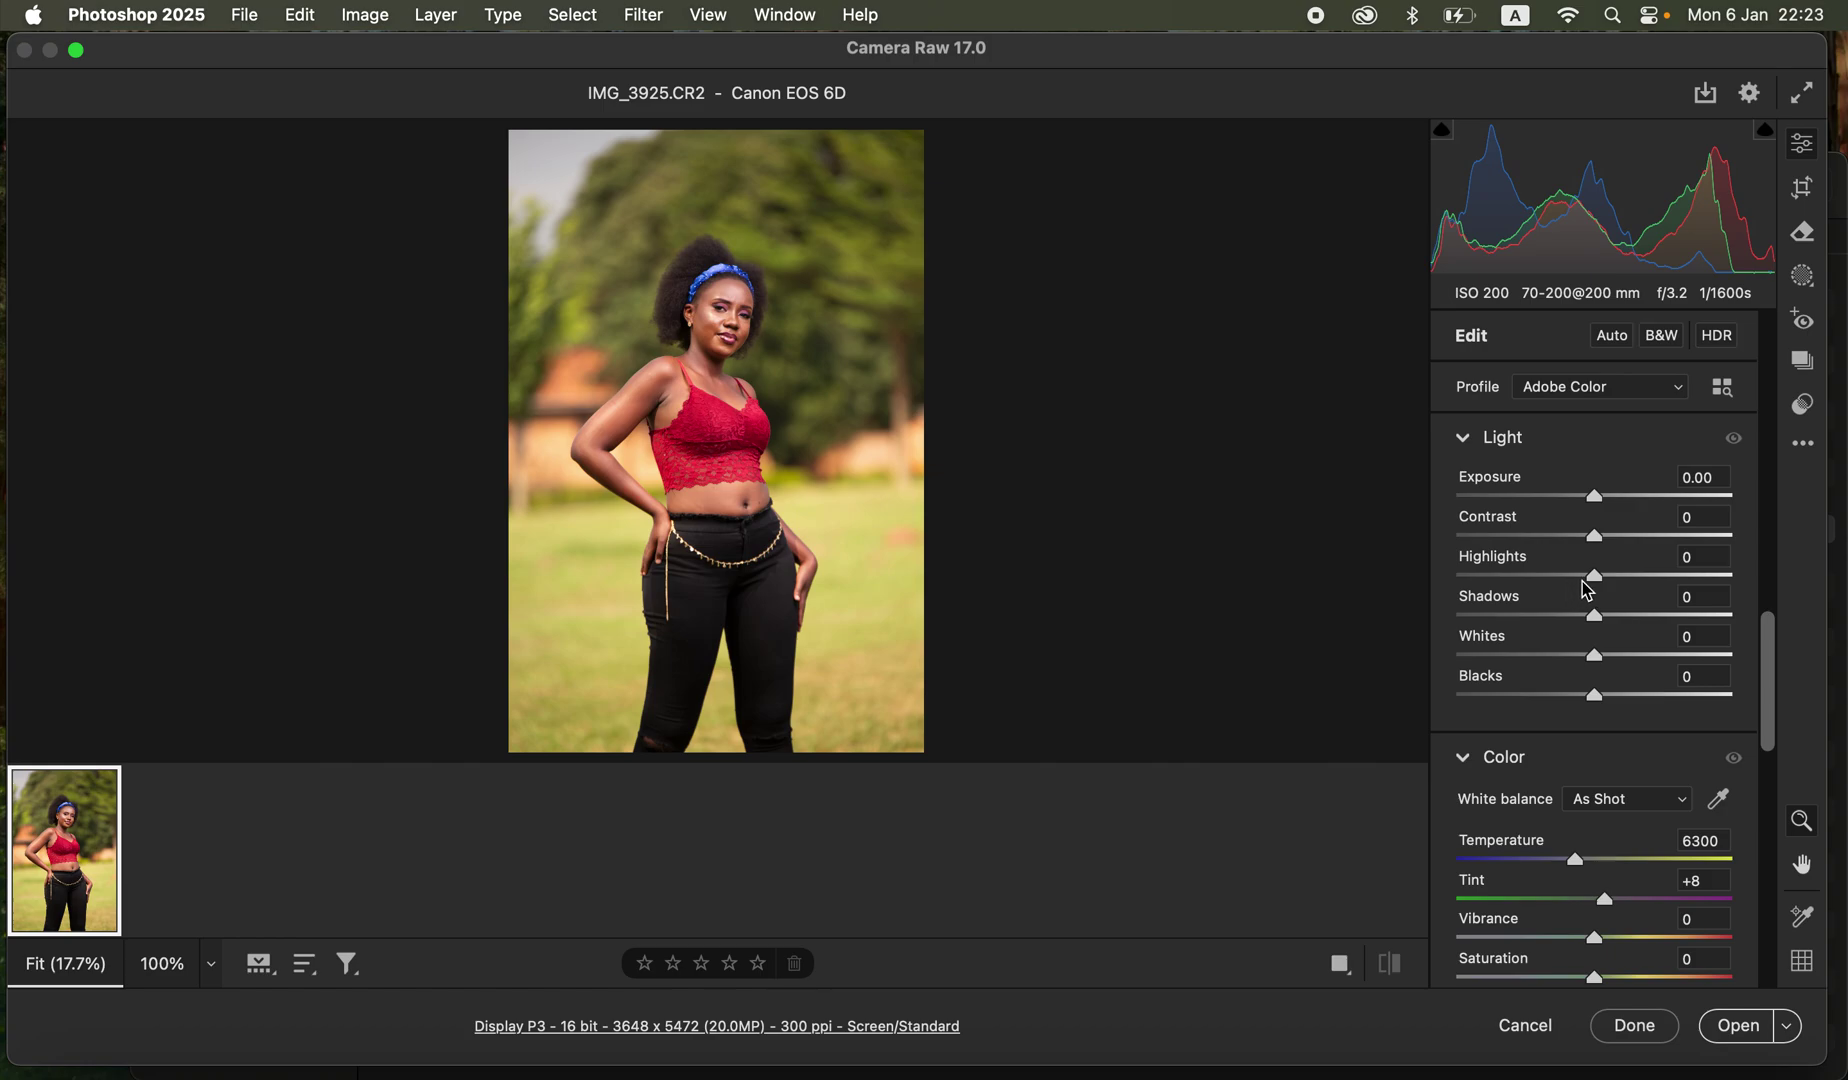
Step: Adjust the Light settings: Highlights -82, Whites -78, Contrast +11, Blacks -23 and Shadows +17
{"action": "left_click_drag", "start_coordinate": [1547, 578], "coordinate": [1482, 577]}
{"action": "left_click_drag", "start_coordinate": [1538, 652], "coordinate": [1489, 654]}
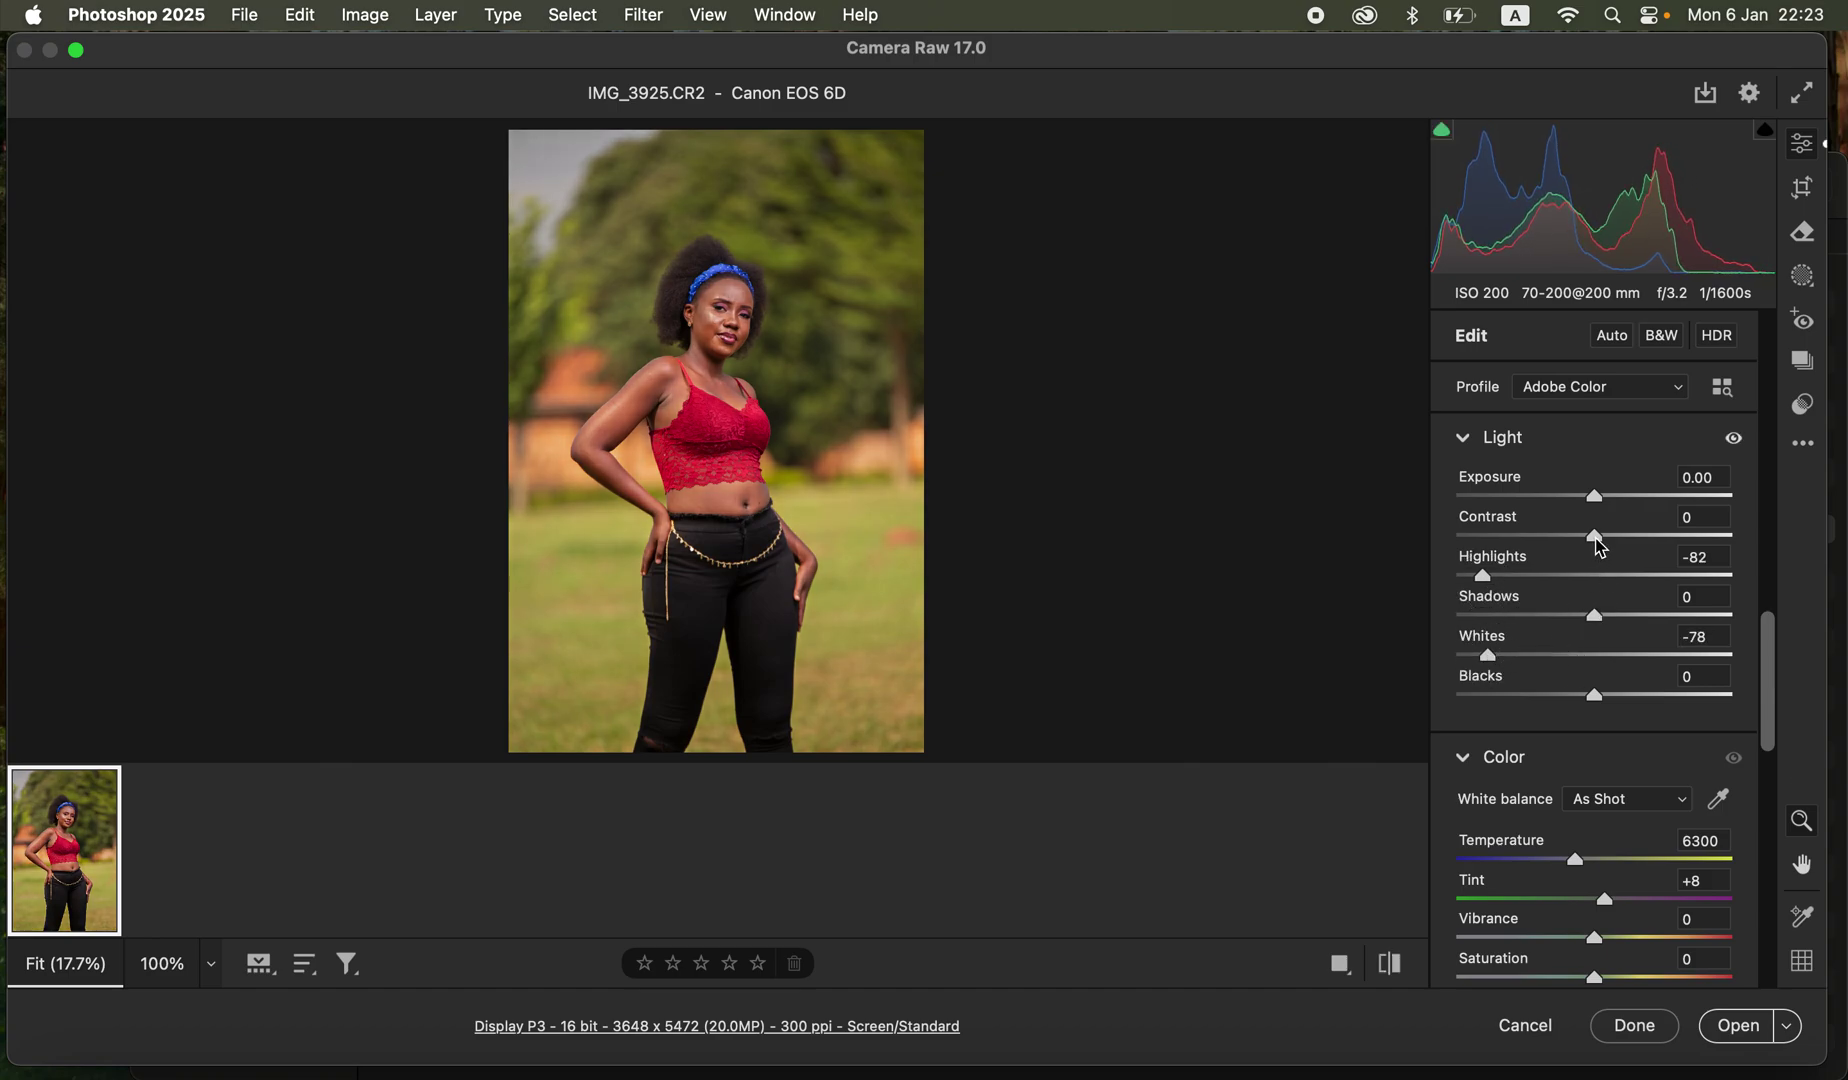
{"action": "mouse_move", "coordinate": [1600, 547]}
{"action": "left_mouse_down"}
{"action": "mouse_move", "coordinate": [1636, 550]}
{"action": "mouse_move", "coordinate": [1613, 548]}
{"action": "left_mouse_up"}
{"action": "left_click_drag", "start_coordinate": [1594, 697], "coordinate": [1563, 706]}
{"action": "left_click_drag", "start_coordinate": [1606, 619], "coordinate": [1620, 620]}
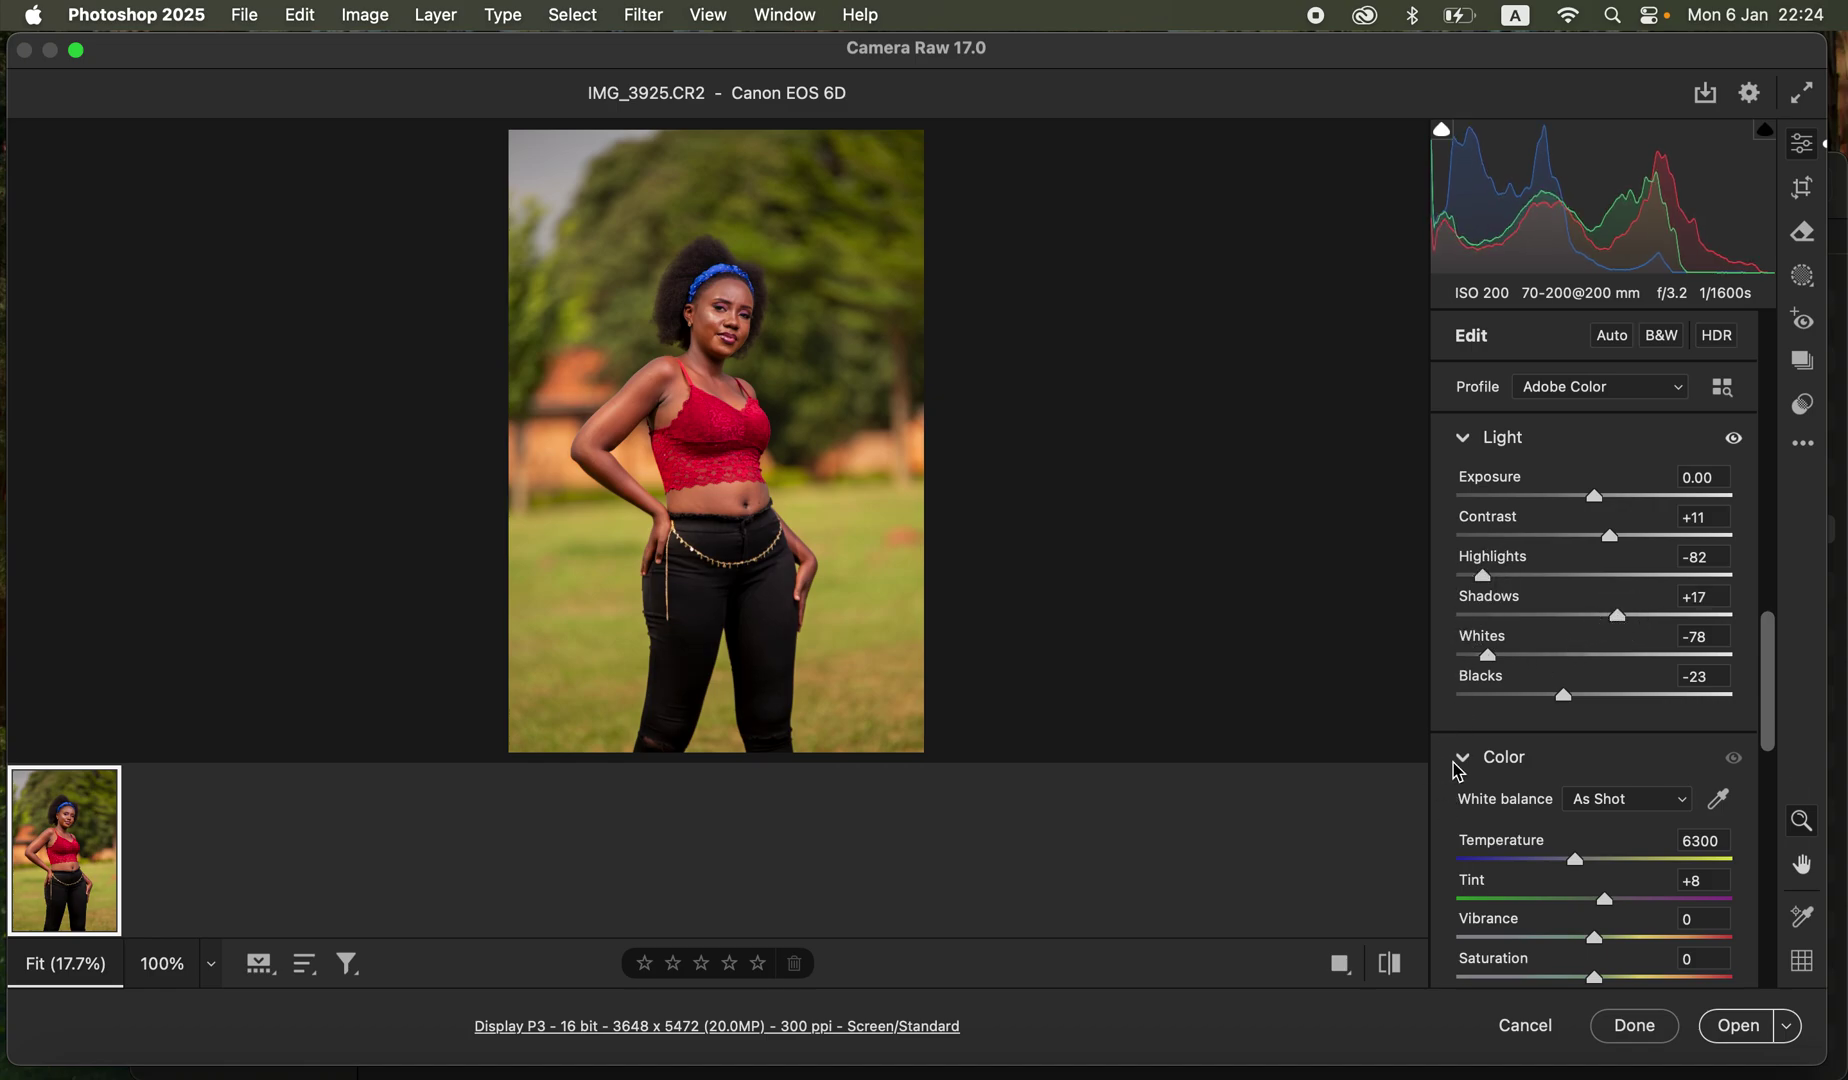
Step: Compare the before and after views, and refine Highlights and Whites to -100, Shadows to +22 and Exposure to +0.05
{"action": "left_click", "coordinate": [1400, 960]}
{"action": "left_click", "coordinate": [1405, 963]}
{"action": "left_click_drag", "start_coordinate": [1482, 578], "coordinate": [1457, 577]}
{"action": "left_click_drag", "start_coordinate": [1487, 656], "coordinate": [1459, 678]}
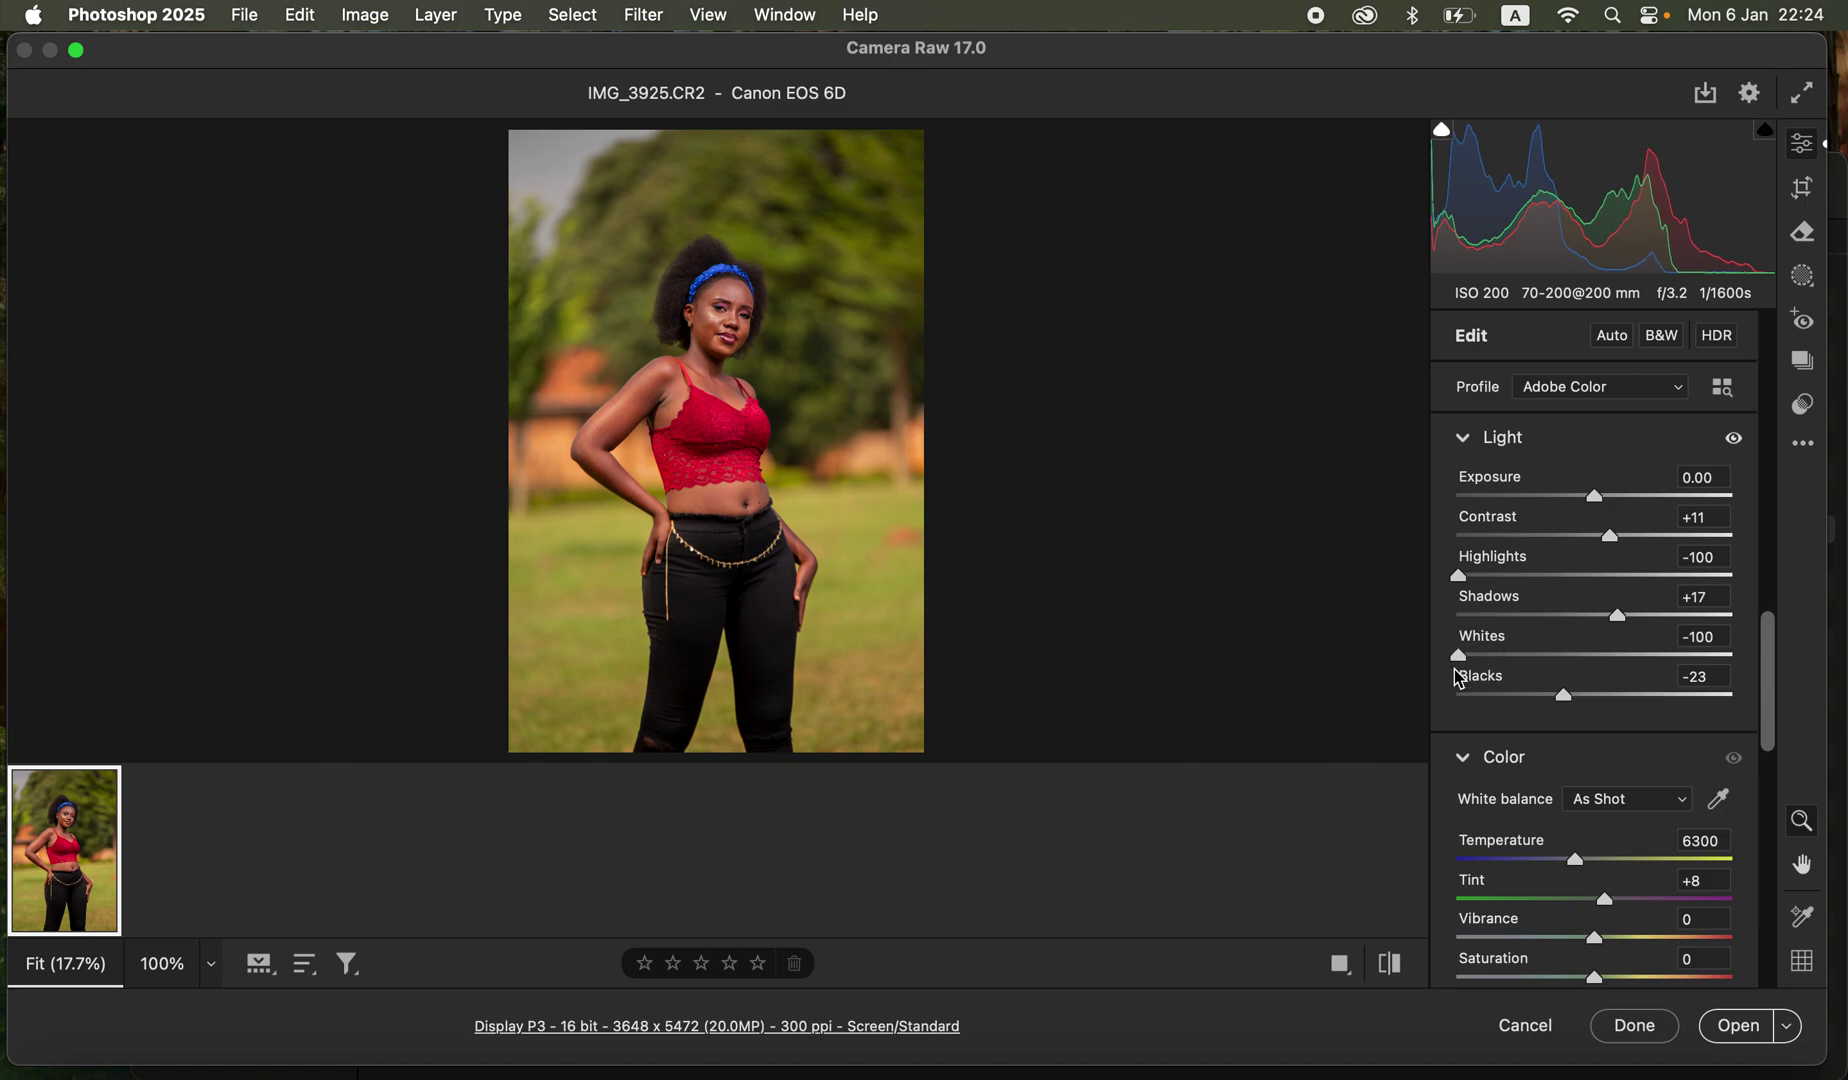
{"action": "left_click_drag", "start_coordinate": [1629, 628], "coordinate": [1634, 628]}
{"action": "left_click_drag", "start_coordinate": [1595, 497], "coordinate": [1594, 507]}
{"action": "left_click", "coordinate": [1392, 963]}
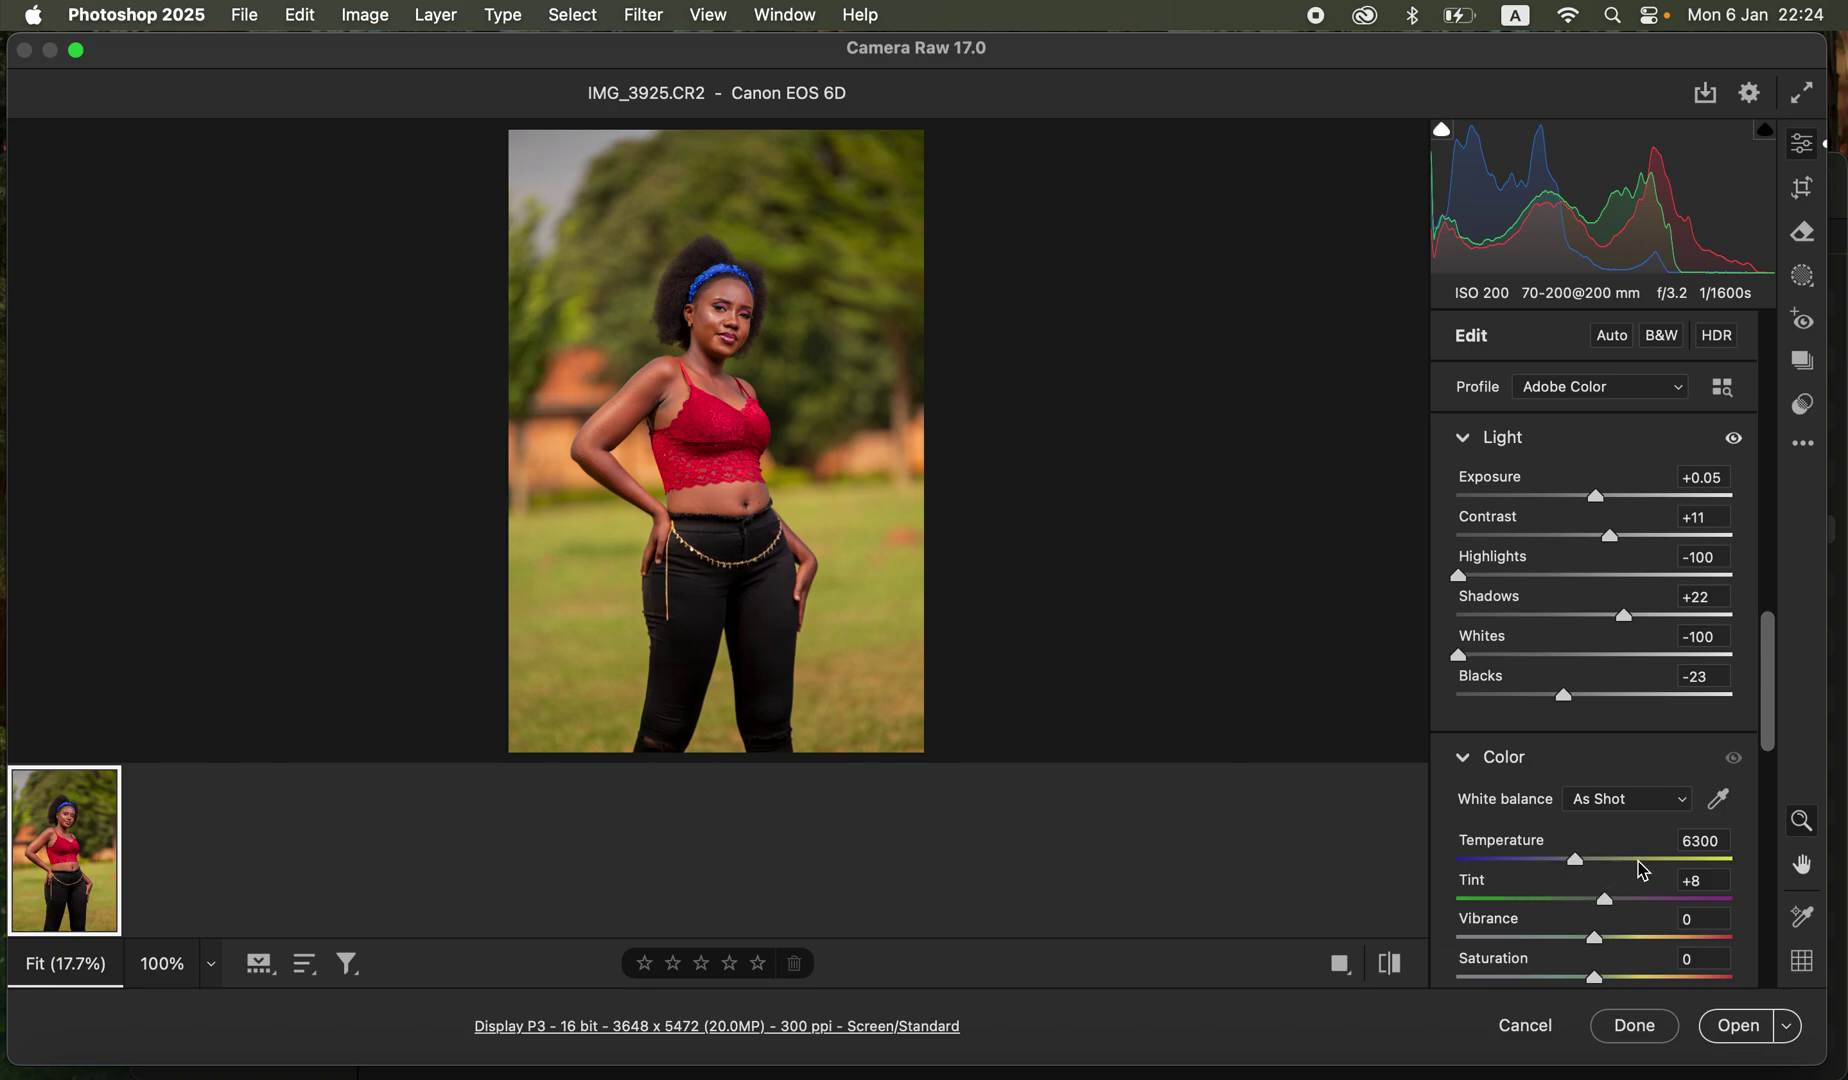
Step: Try the Greens hue in the Color Mixer at -100 and +100, and reset it to 0
{"action": "left_click_drag", "start_coordinate": [1767, 711], "coordinate": [1783, 607]}
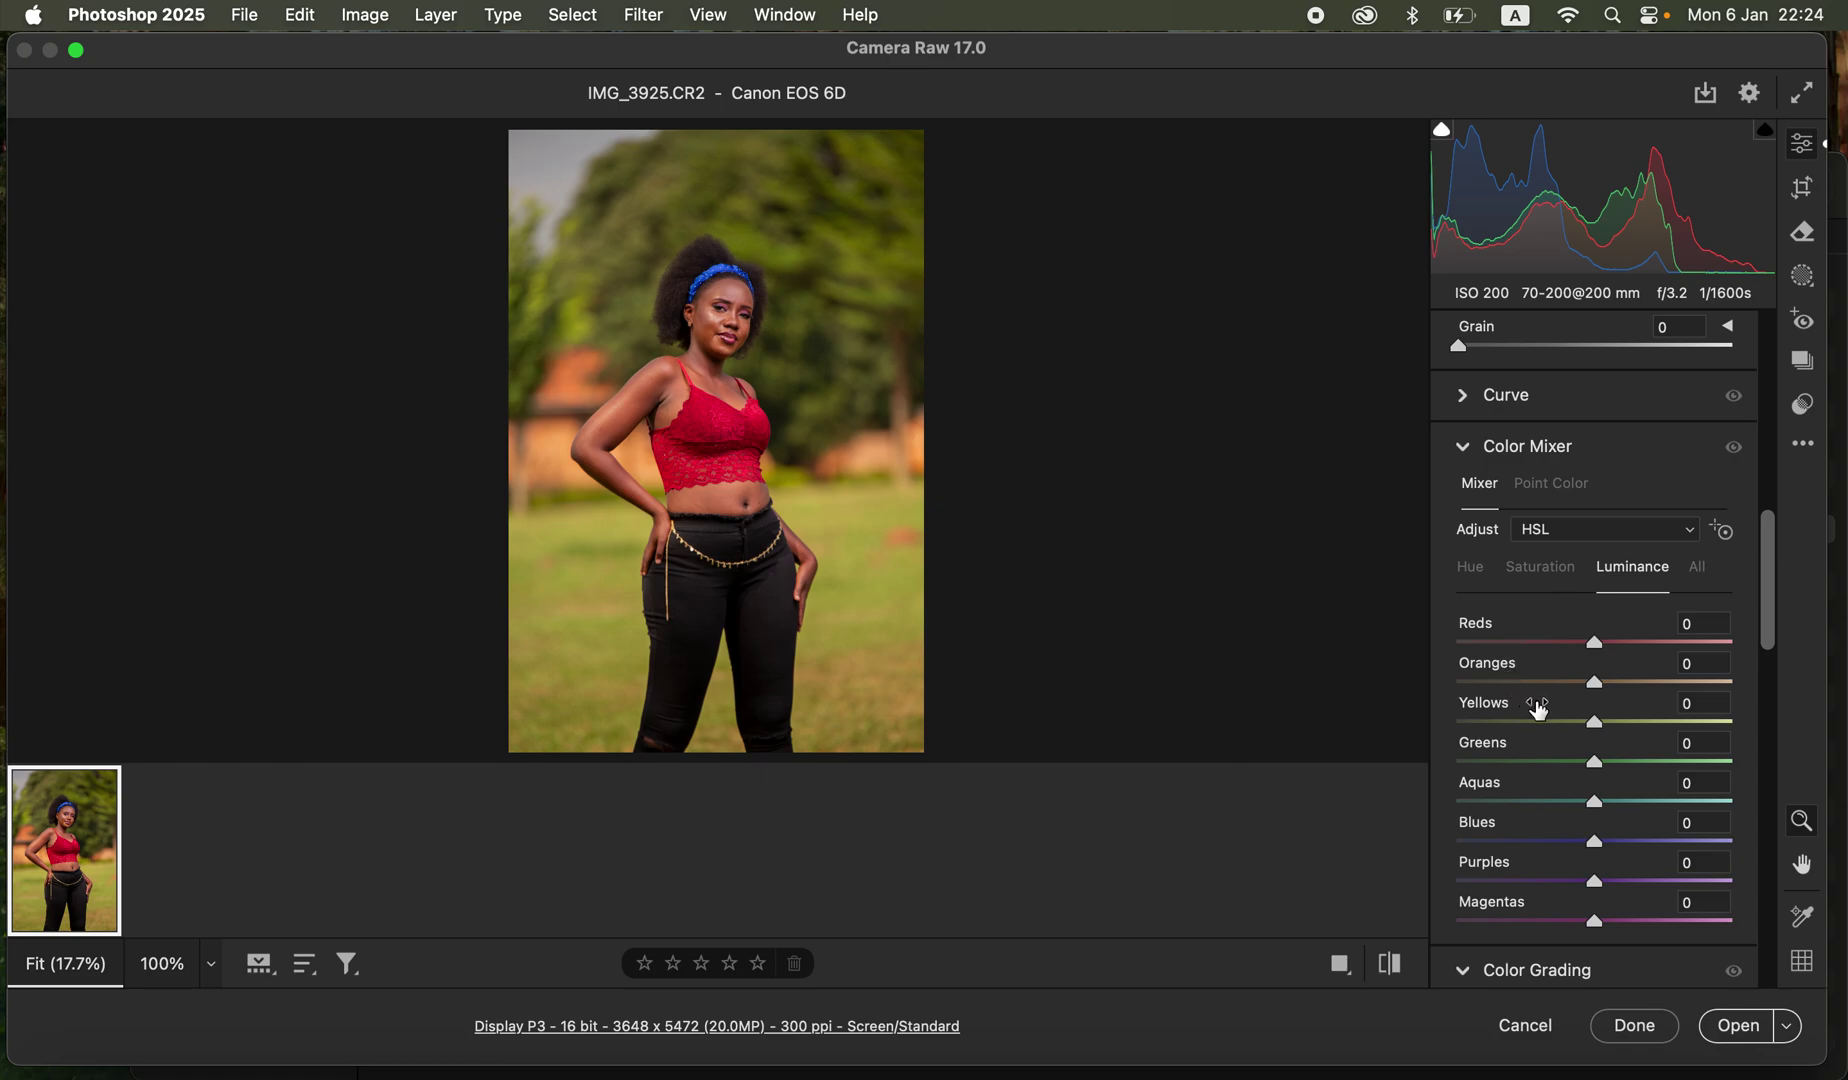
{"action": "left_click", "coordinate": [1471, 568]}
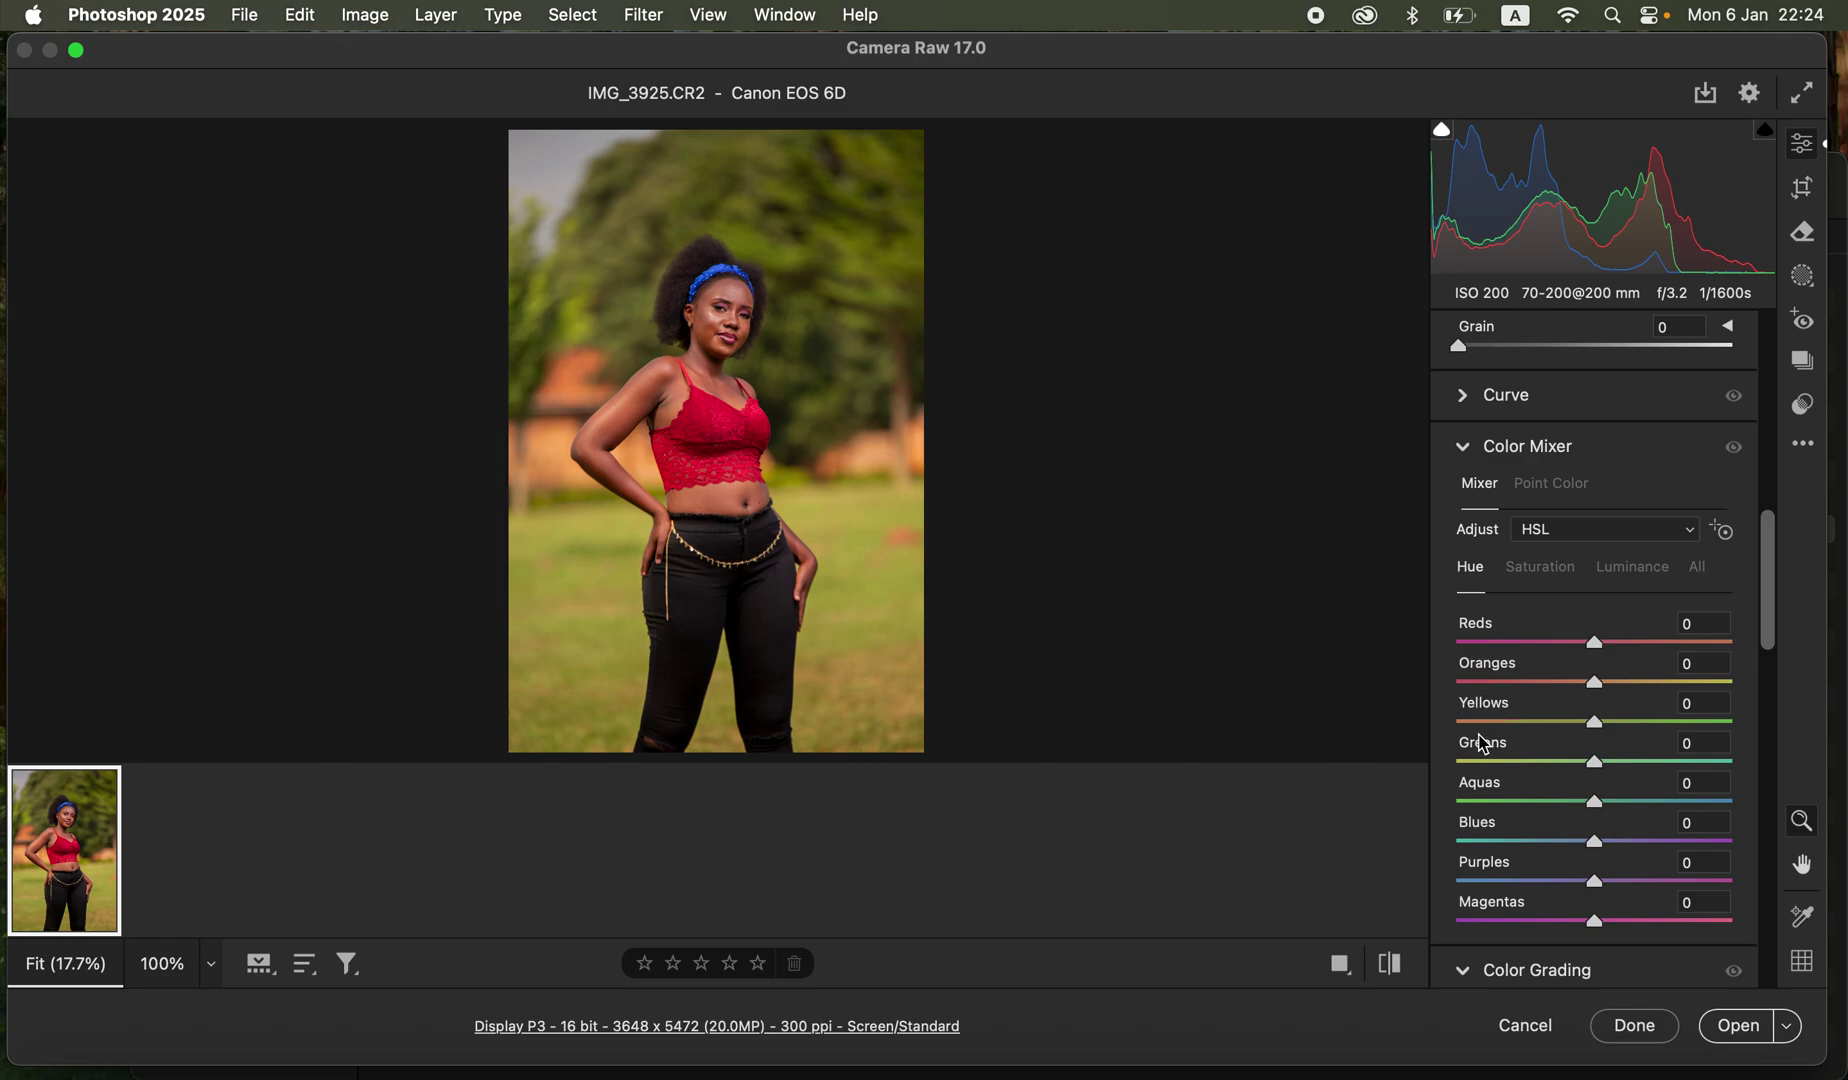
{"action": "left_click", "coordinate": [1545, 570]}
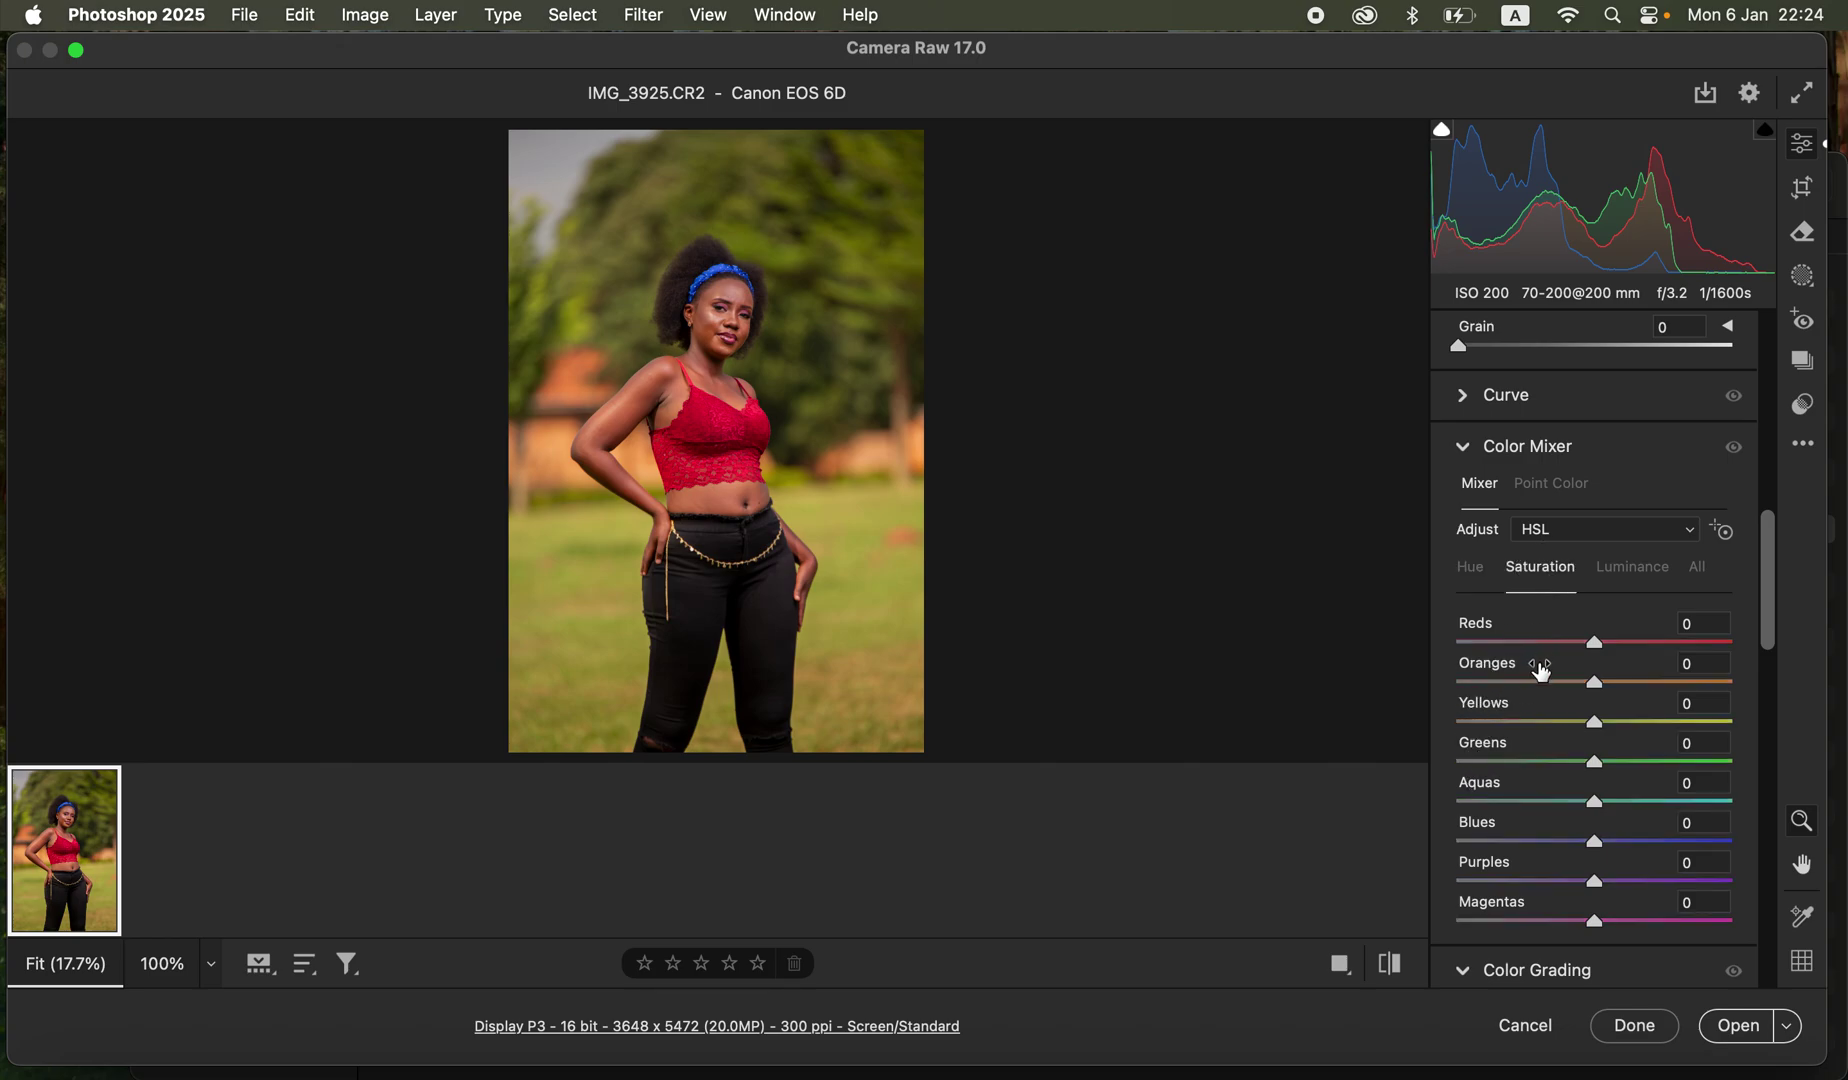
{"action": "left_click", "coordinate": [1638, 572]}
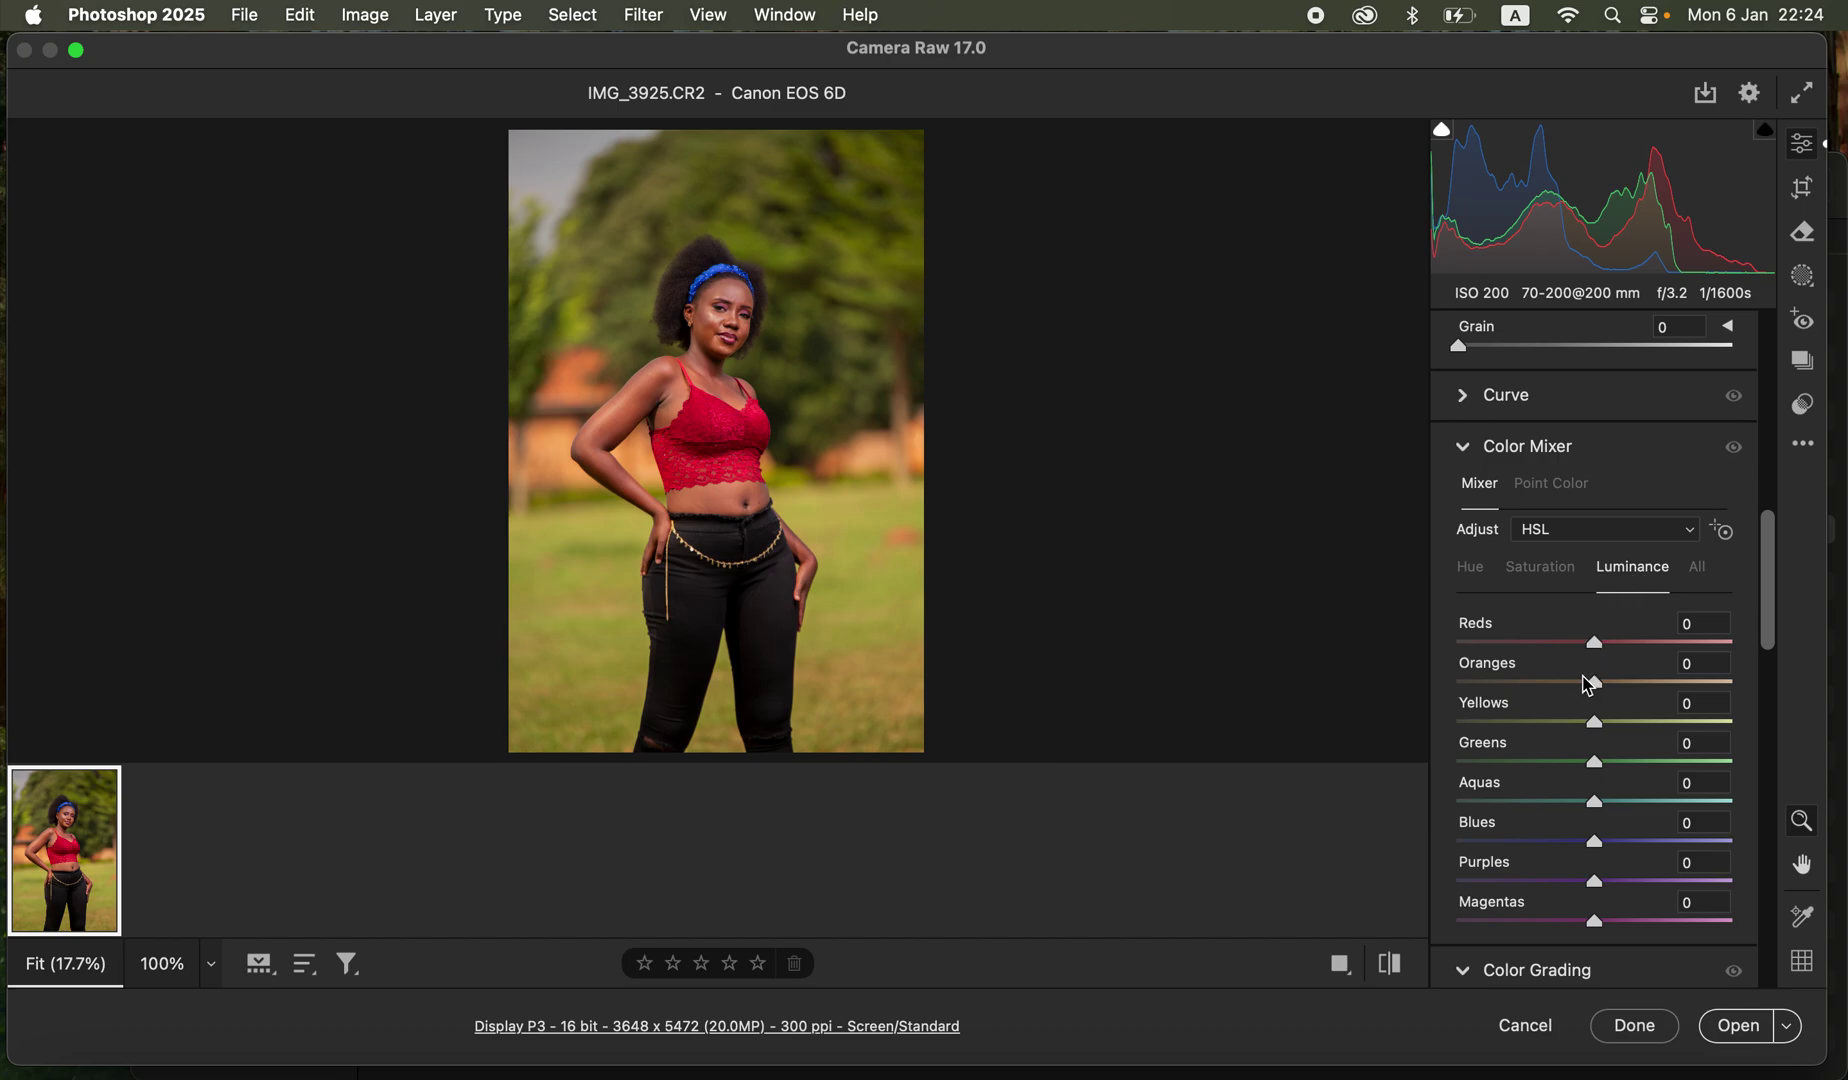
{"action": "left_click", "coordinate": [1471, 574]}
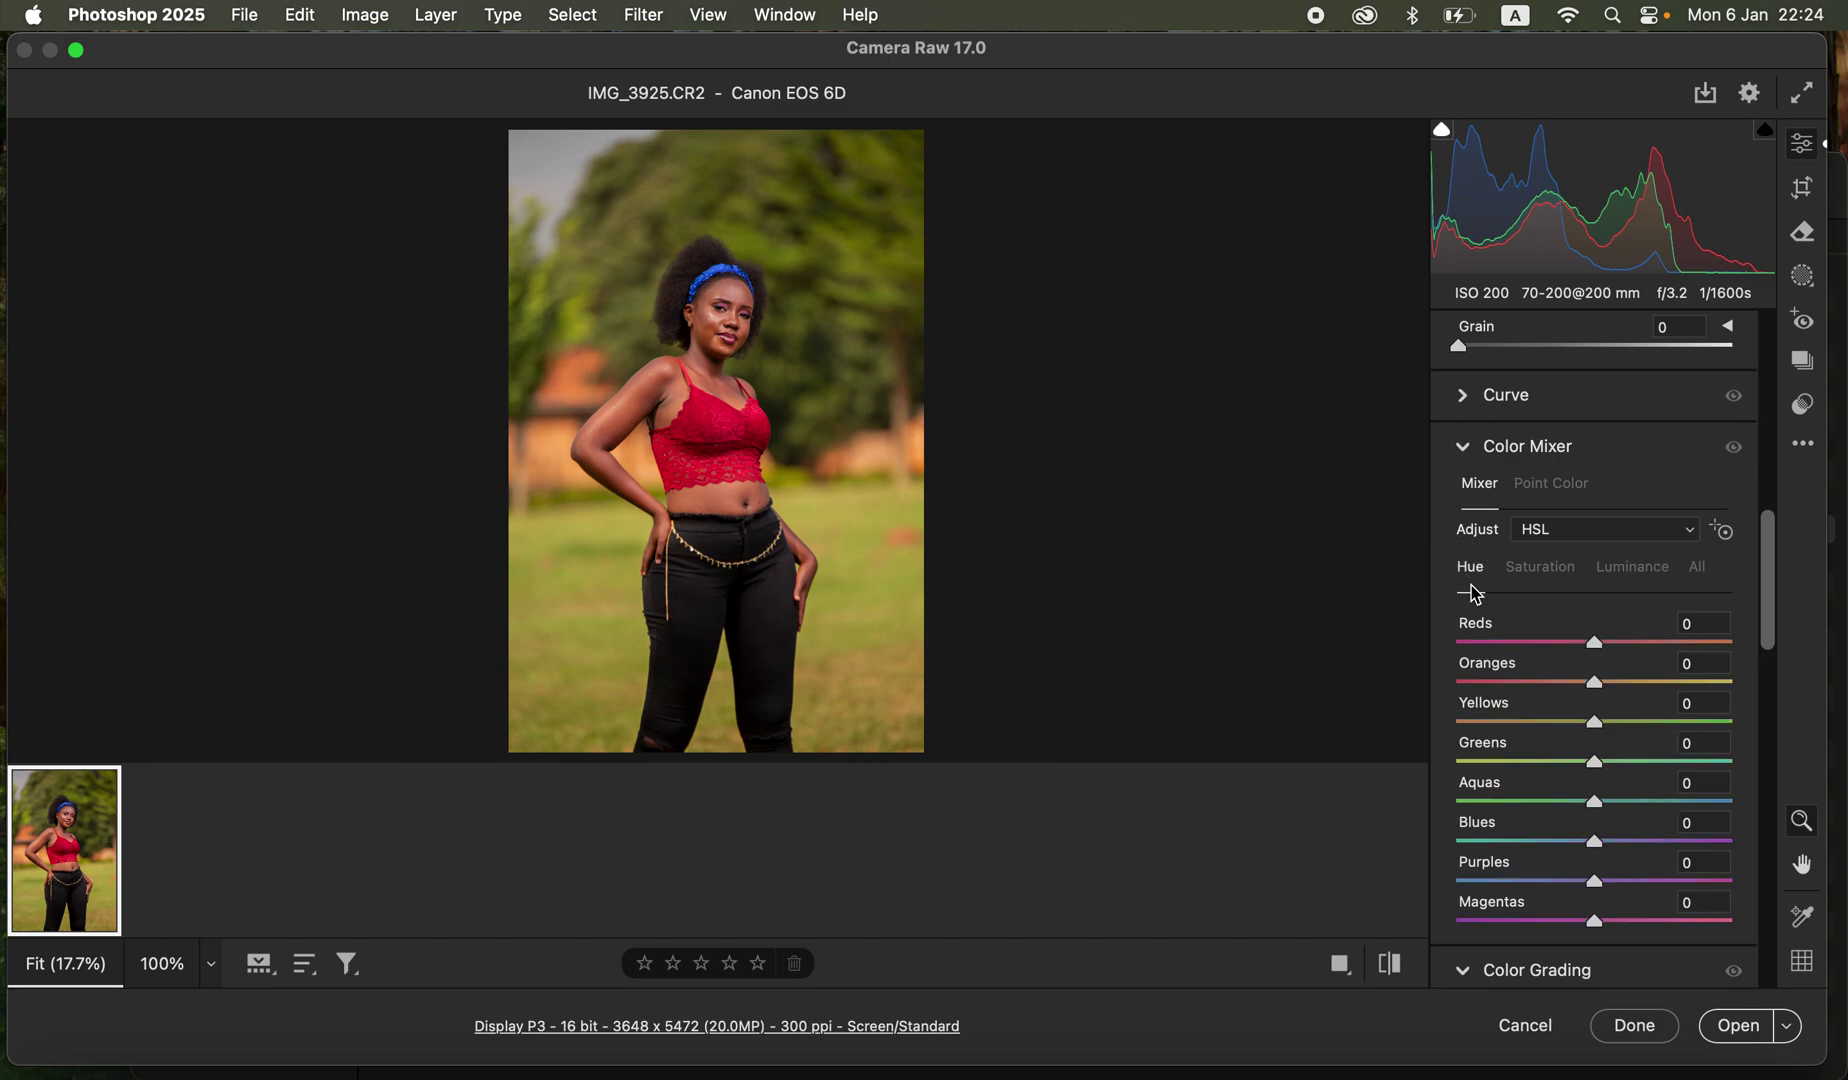
{"action": "left_click_drag", "start_coordinate": [1594, 763], "coordinate": [1445, 773]}
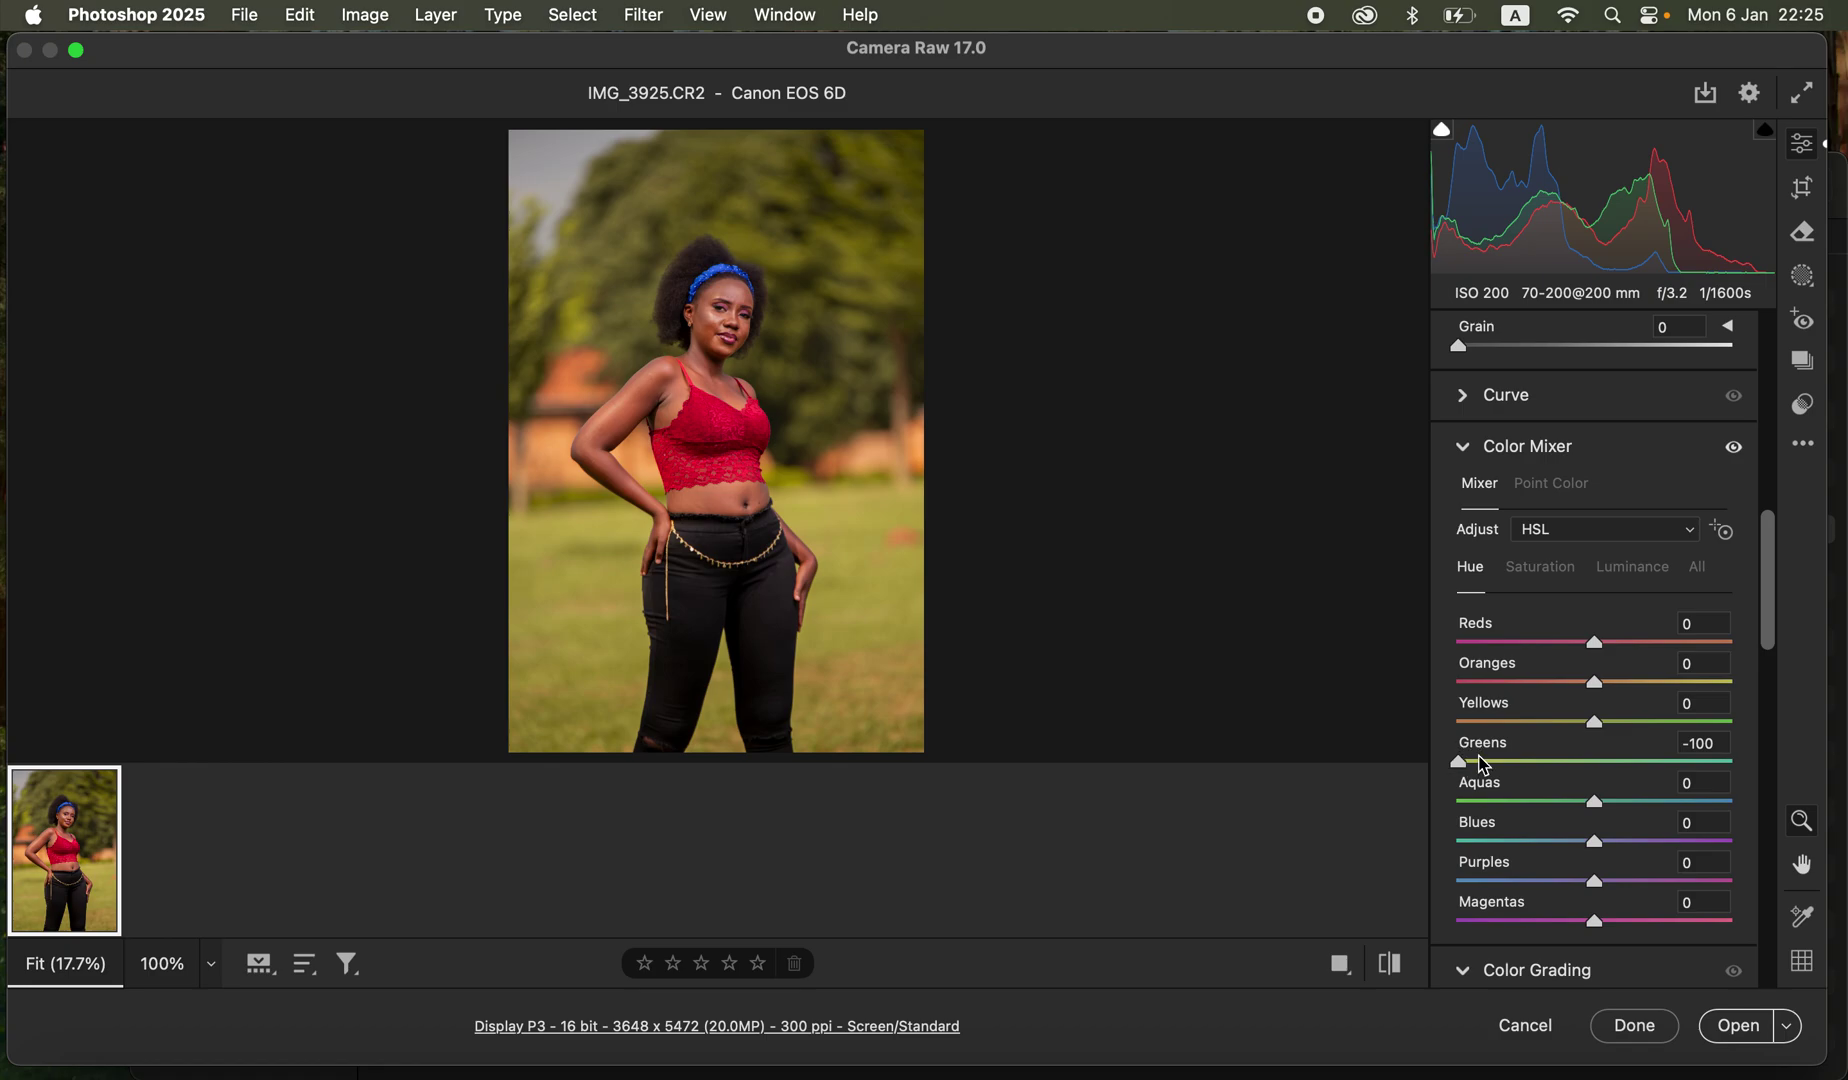
{"action": "left_click_drag", "start_coordinate": [1479, 770], "coordinate": [1716, 775]}
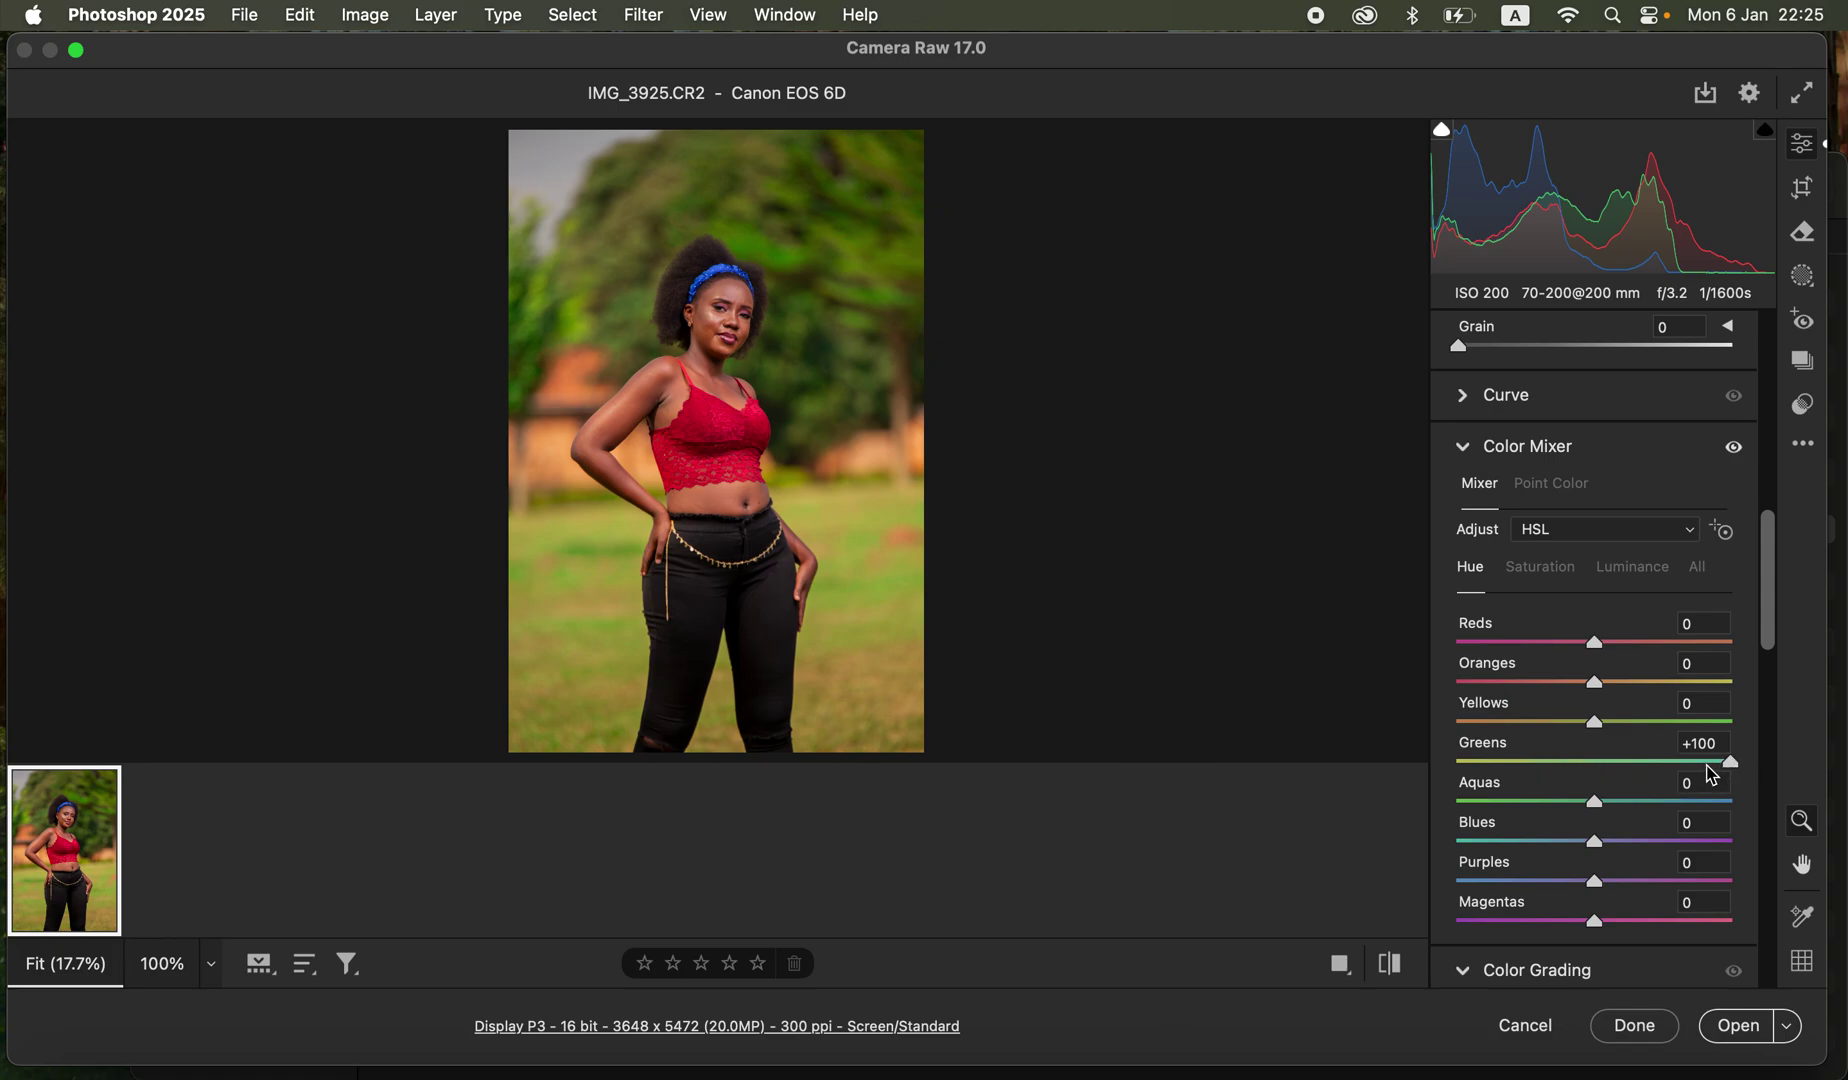
{"action": "double_click", "coordinate": [1724, 763]}
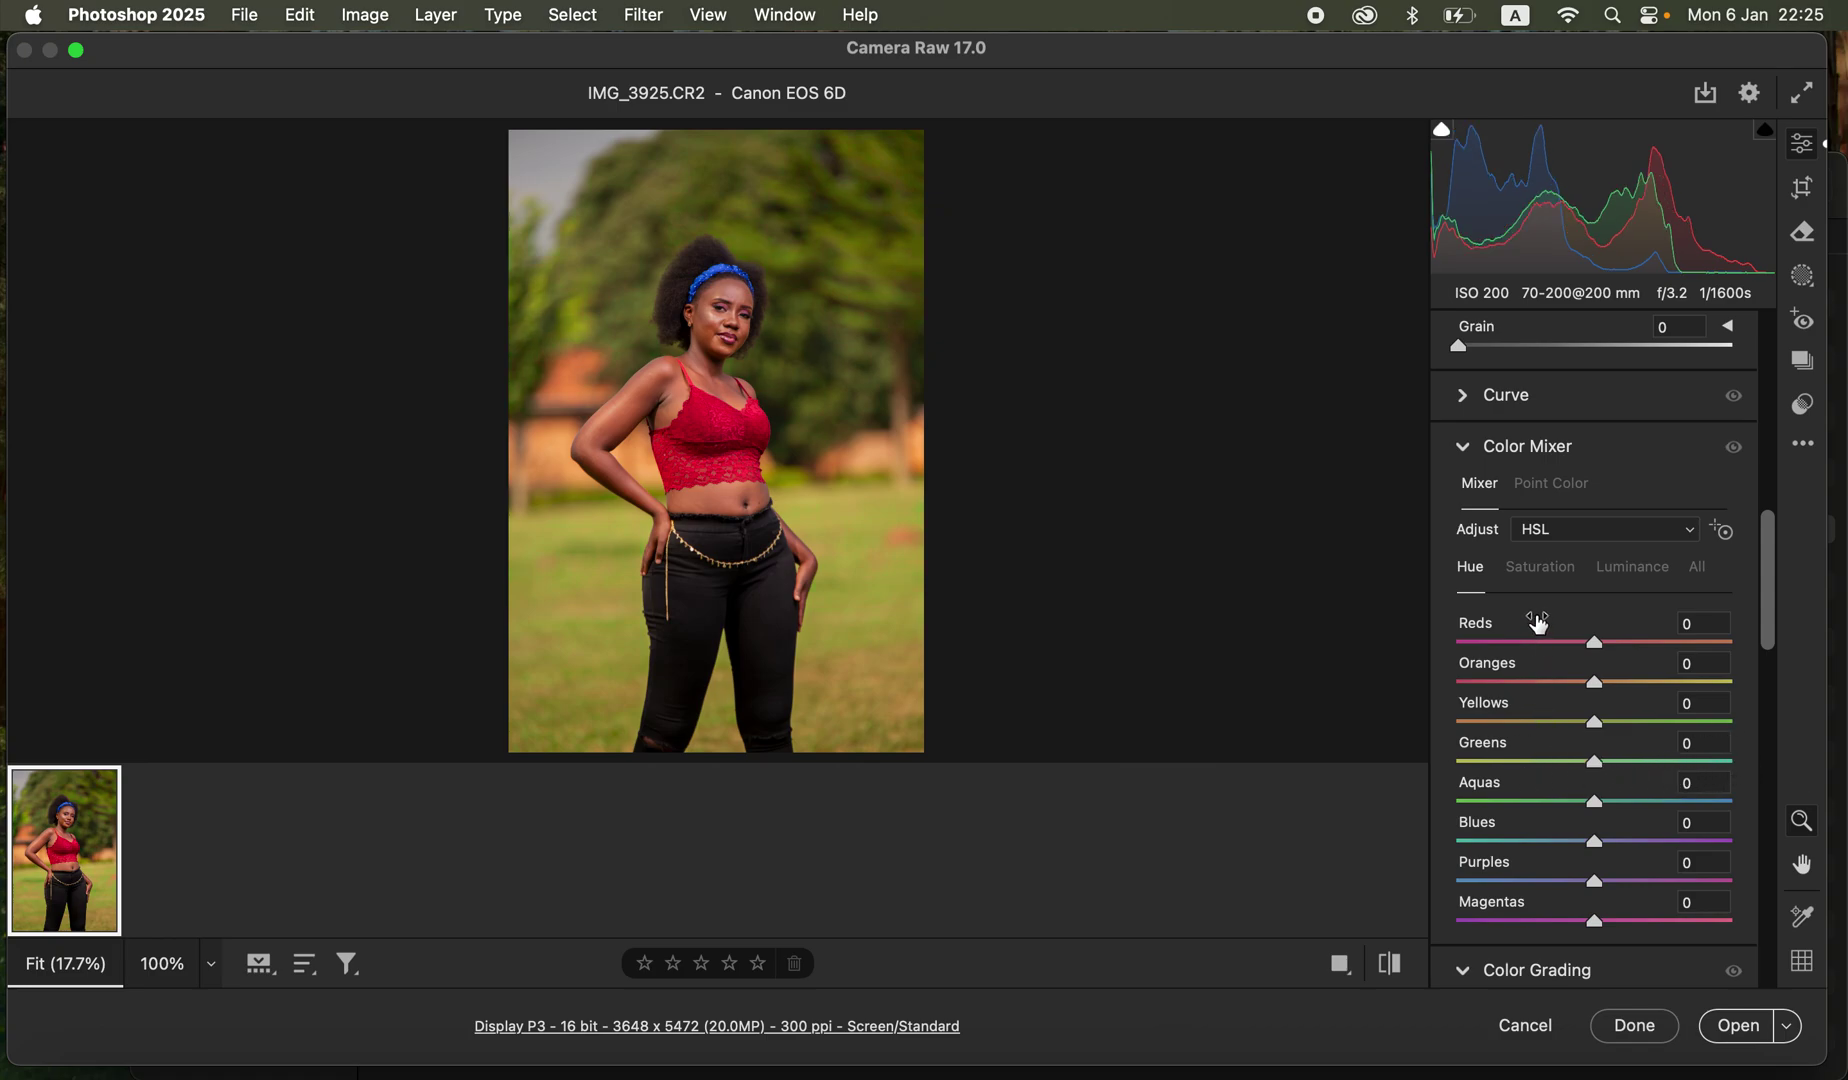
Step: Try the Greens saturation and luminance in the Color Mixer at -100 each, and reset both to 0
{"action": "left_click", "coordinate": [1540, 566]}
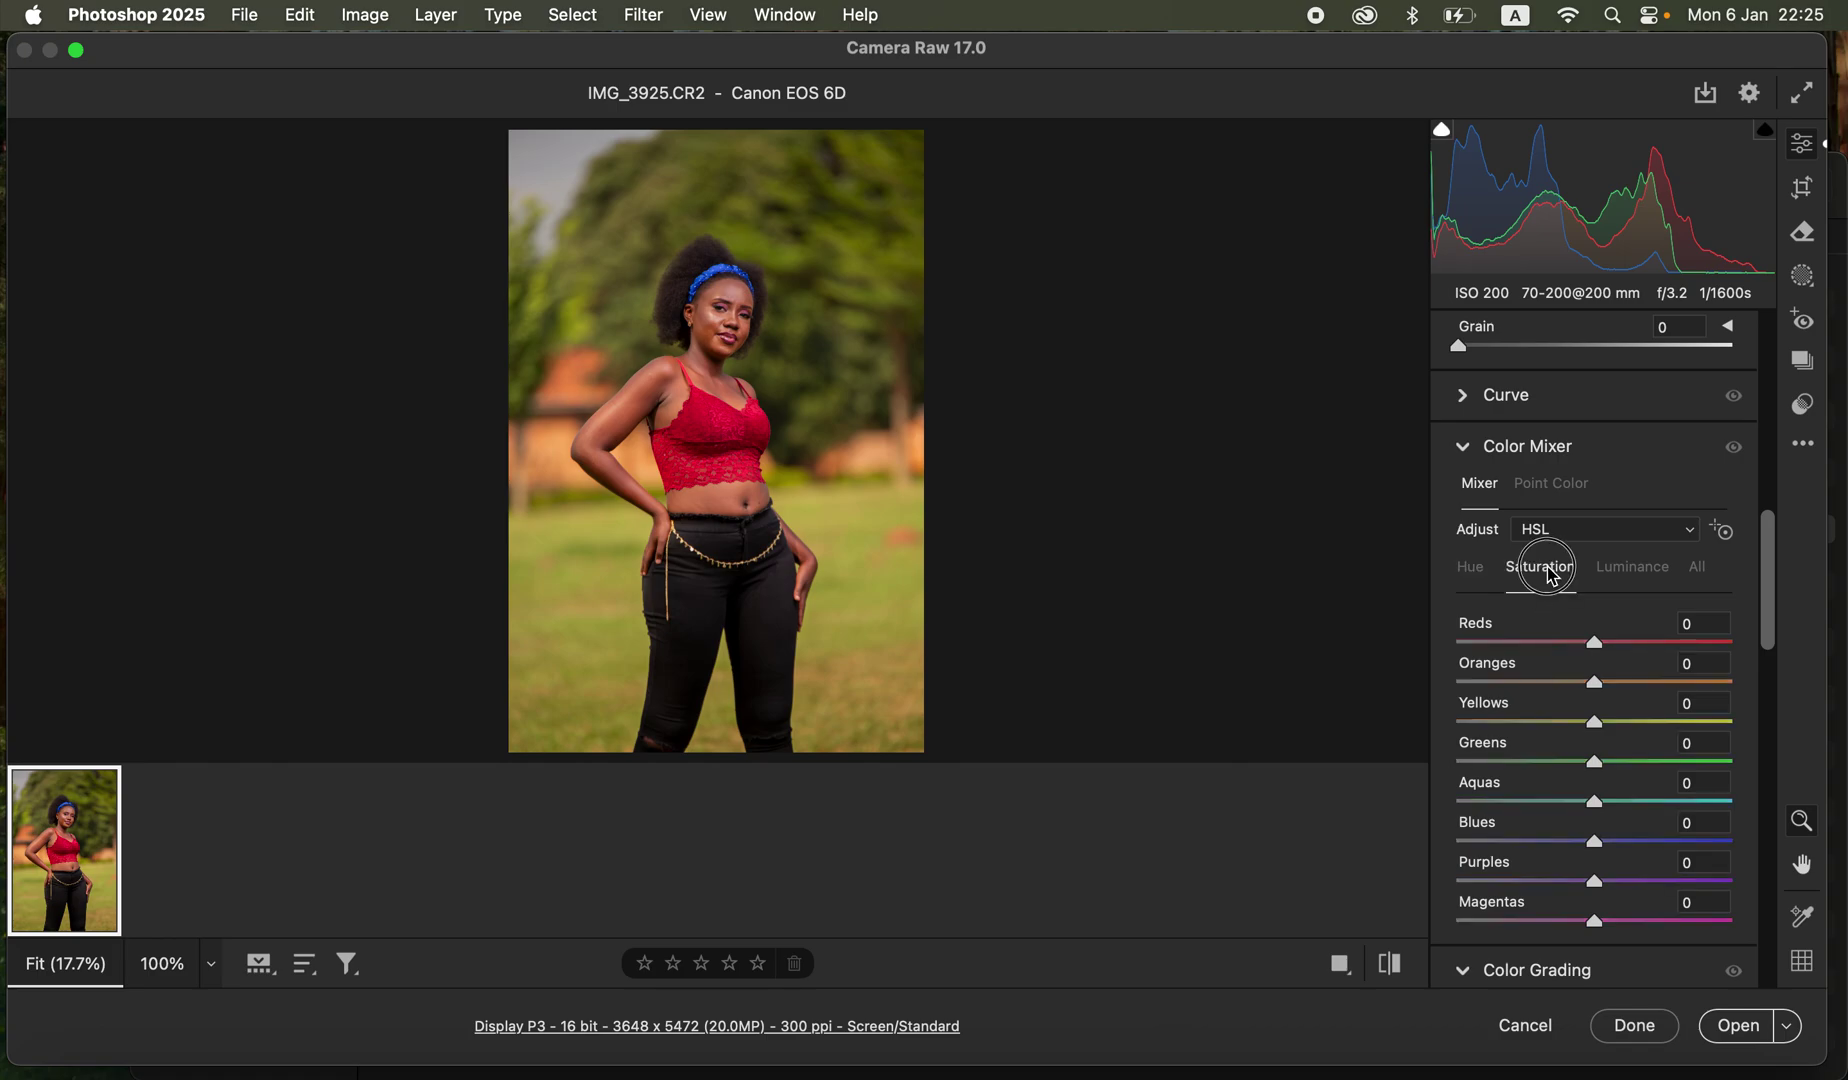
{"action": "left_click_drag", "start_coordinate": [1618, 766], "coordinate": [1385, 782]}
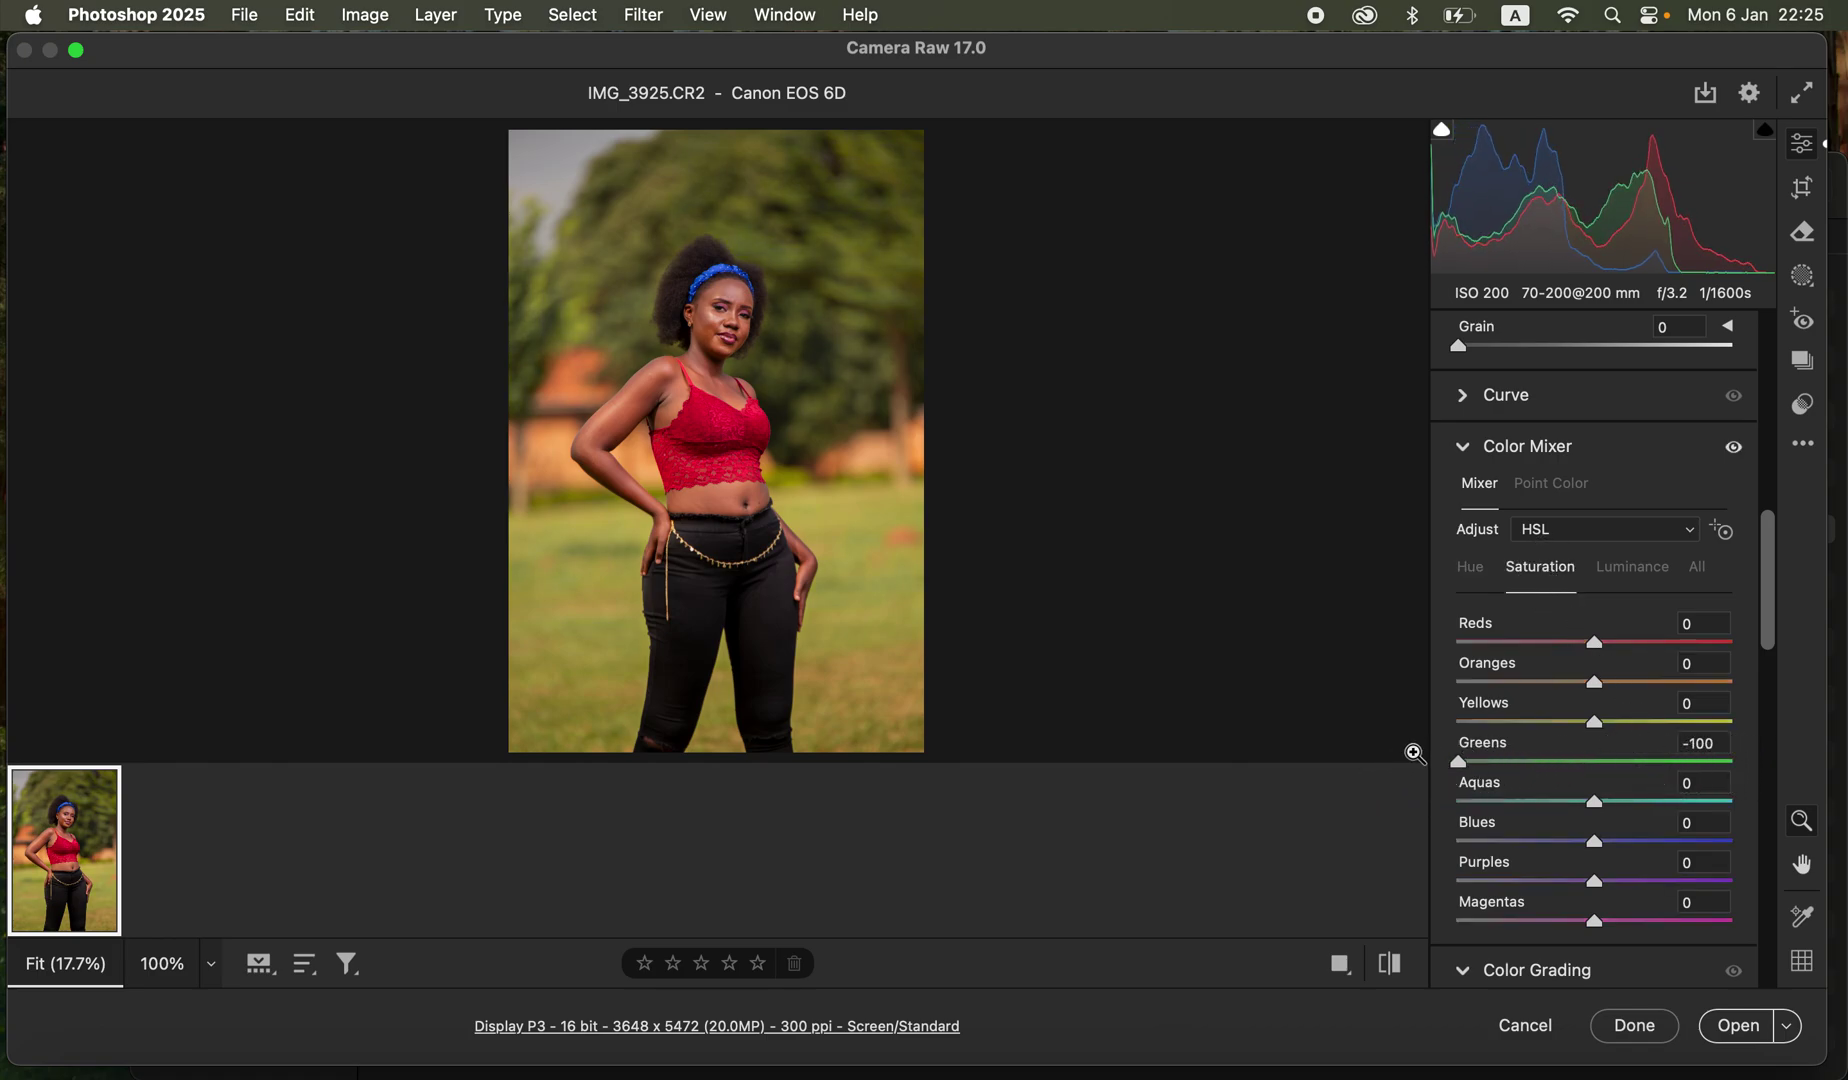
{"action": "double_click", "coordinate": [1459, 761]}
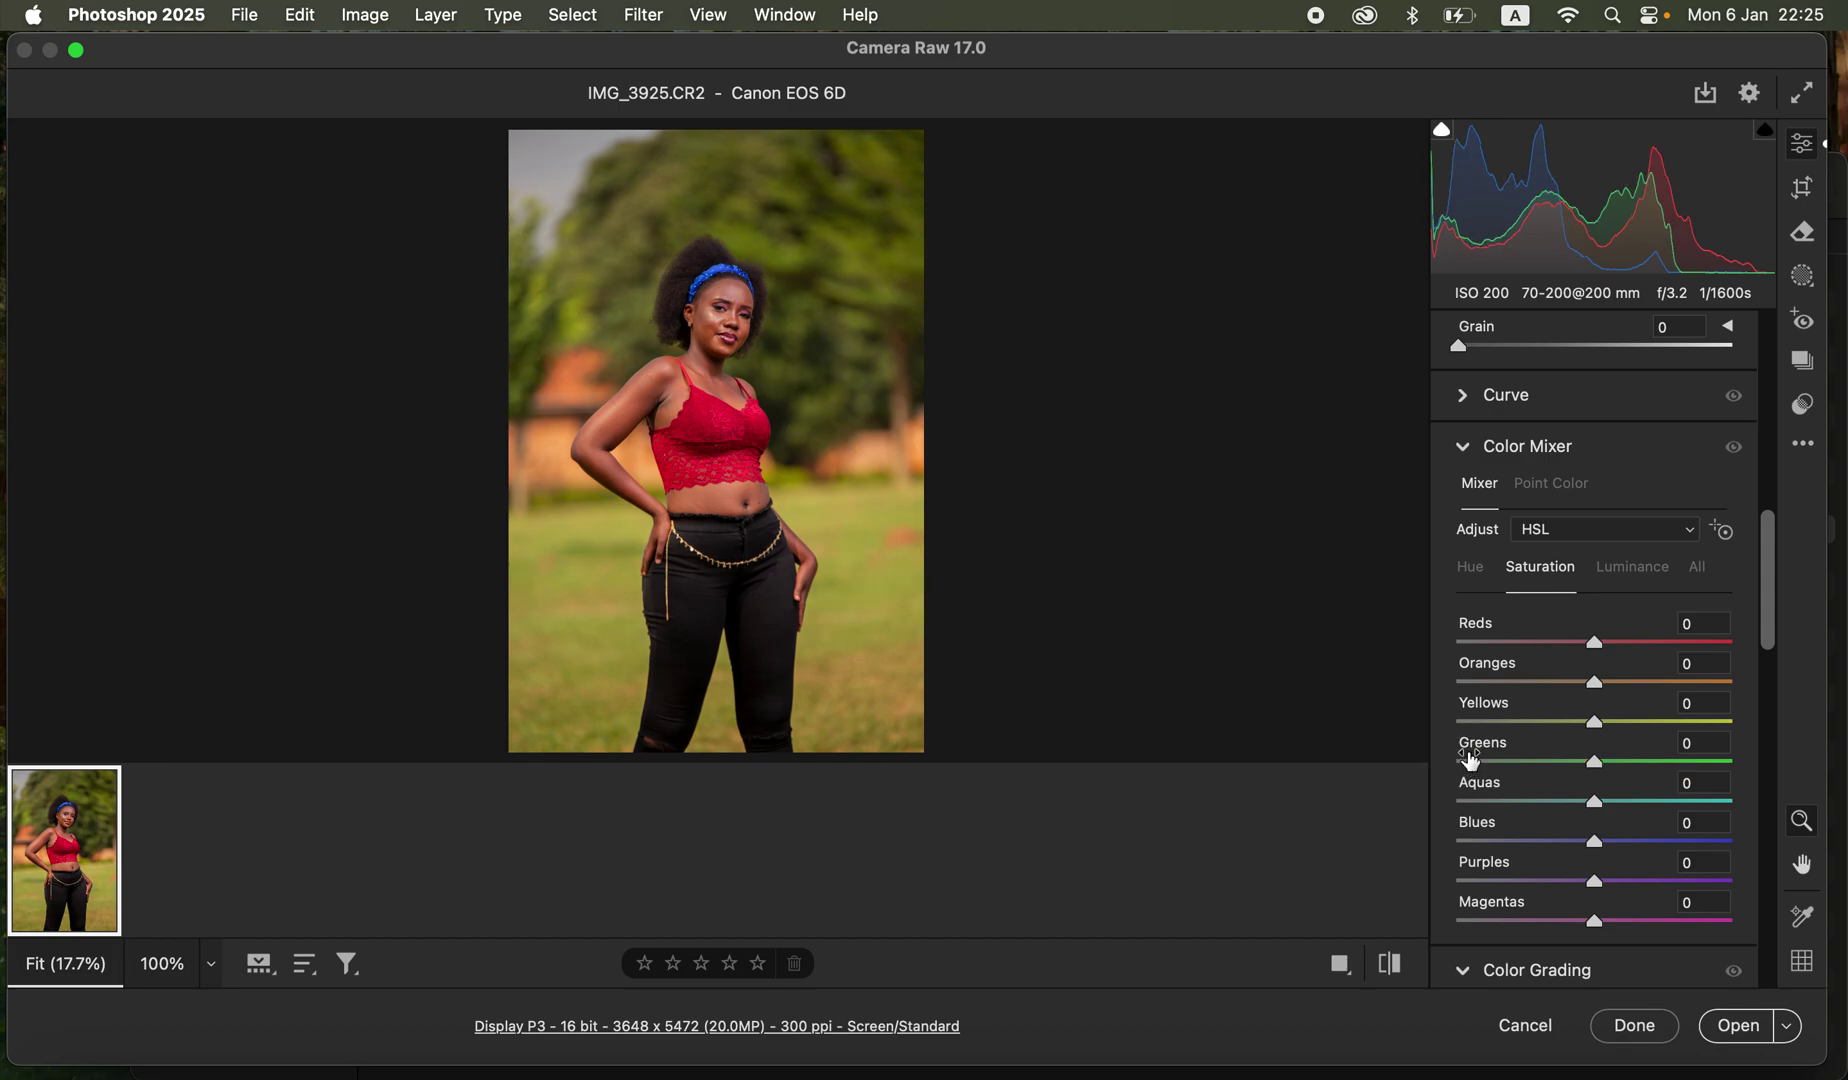
{"action": "left_click", "coordinate": [1638, 568]}
{"action": "left_click_drag", "start_coordinate": [1592, 766], "coordinate": [1452, 763]}
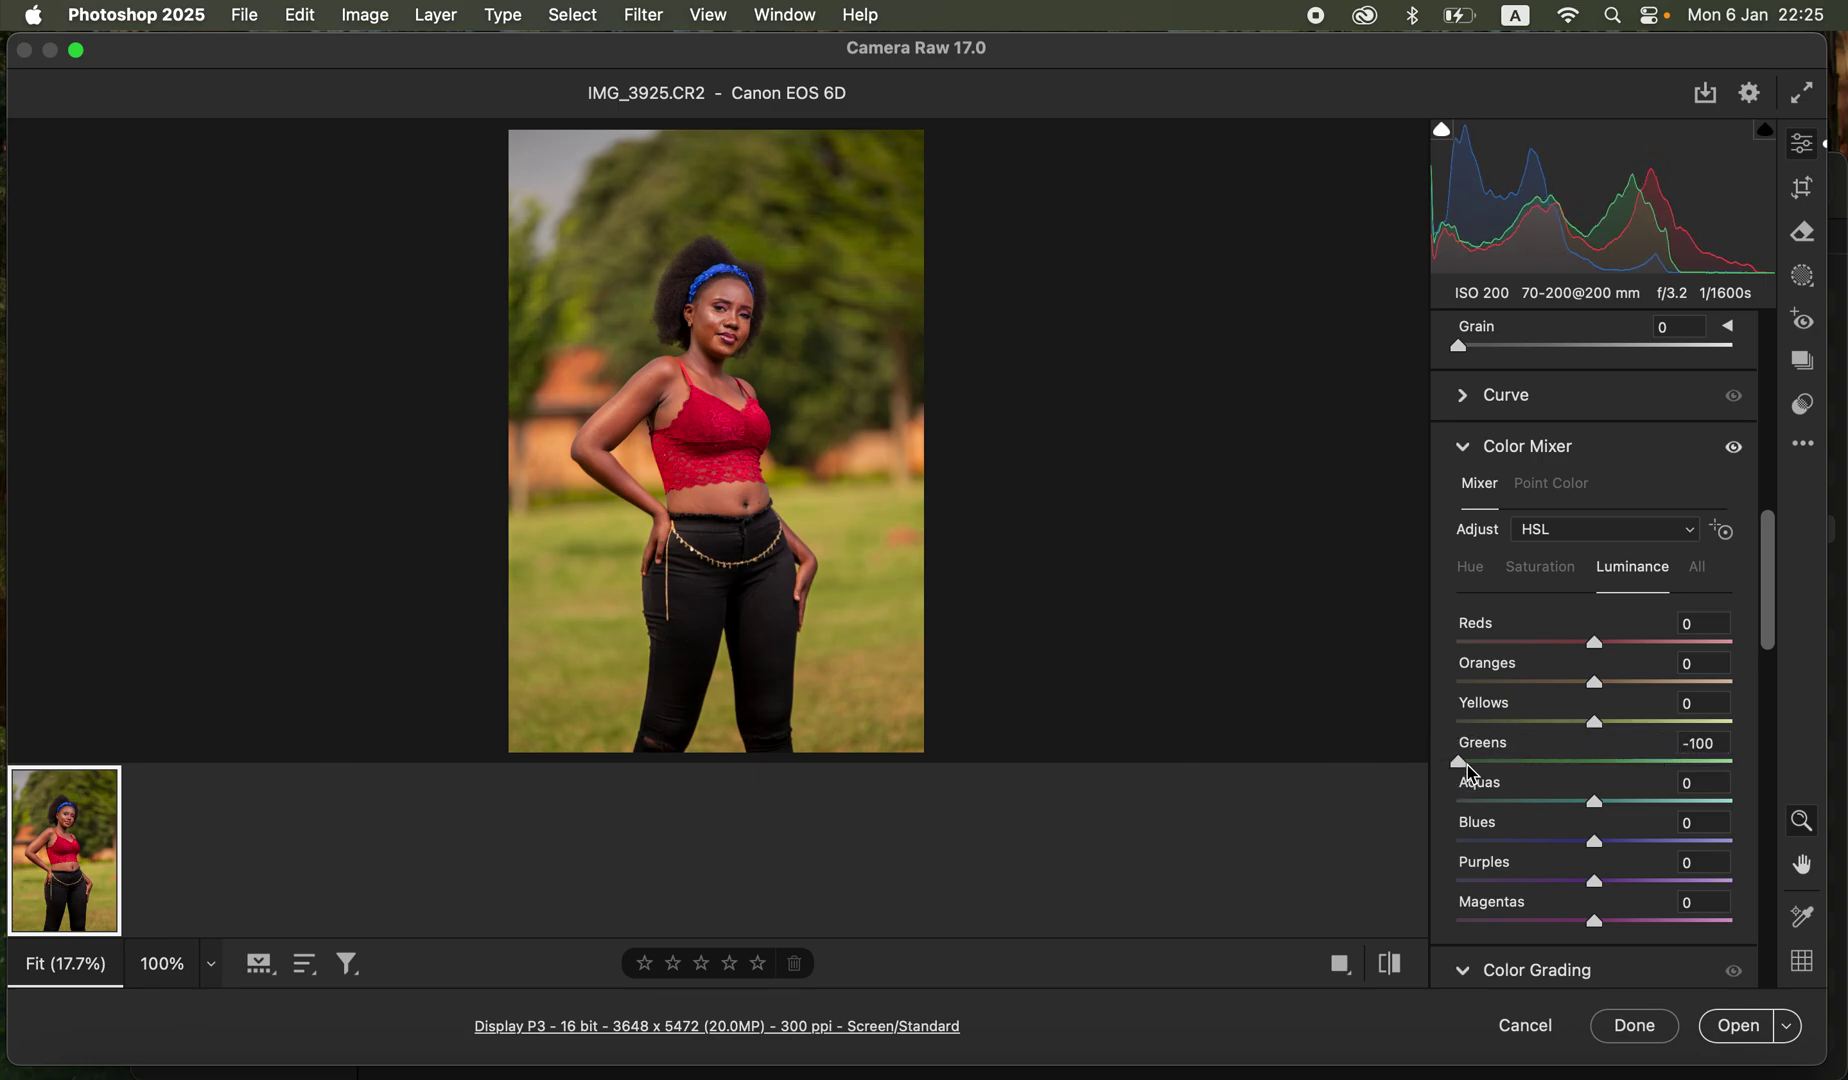
{"action": "double_click", "coordinate": [1460, 763]}
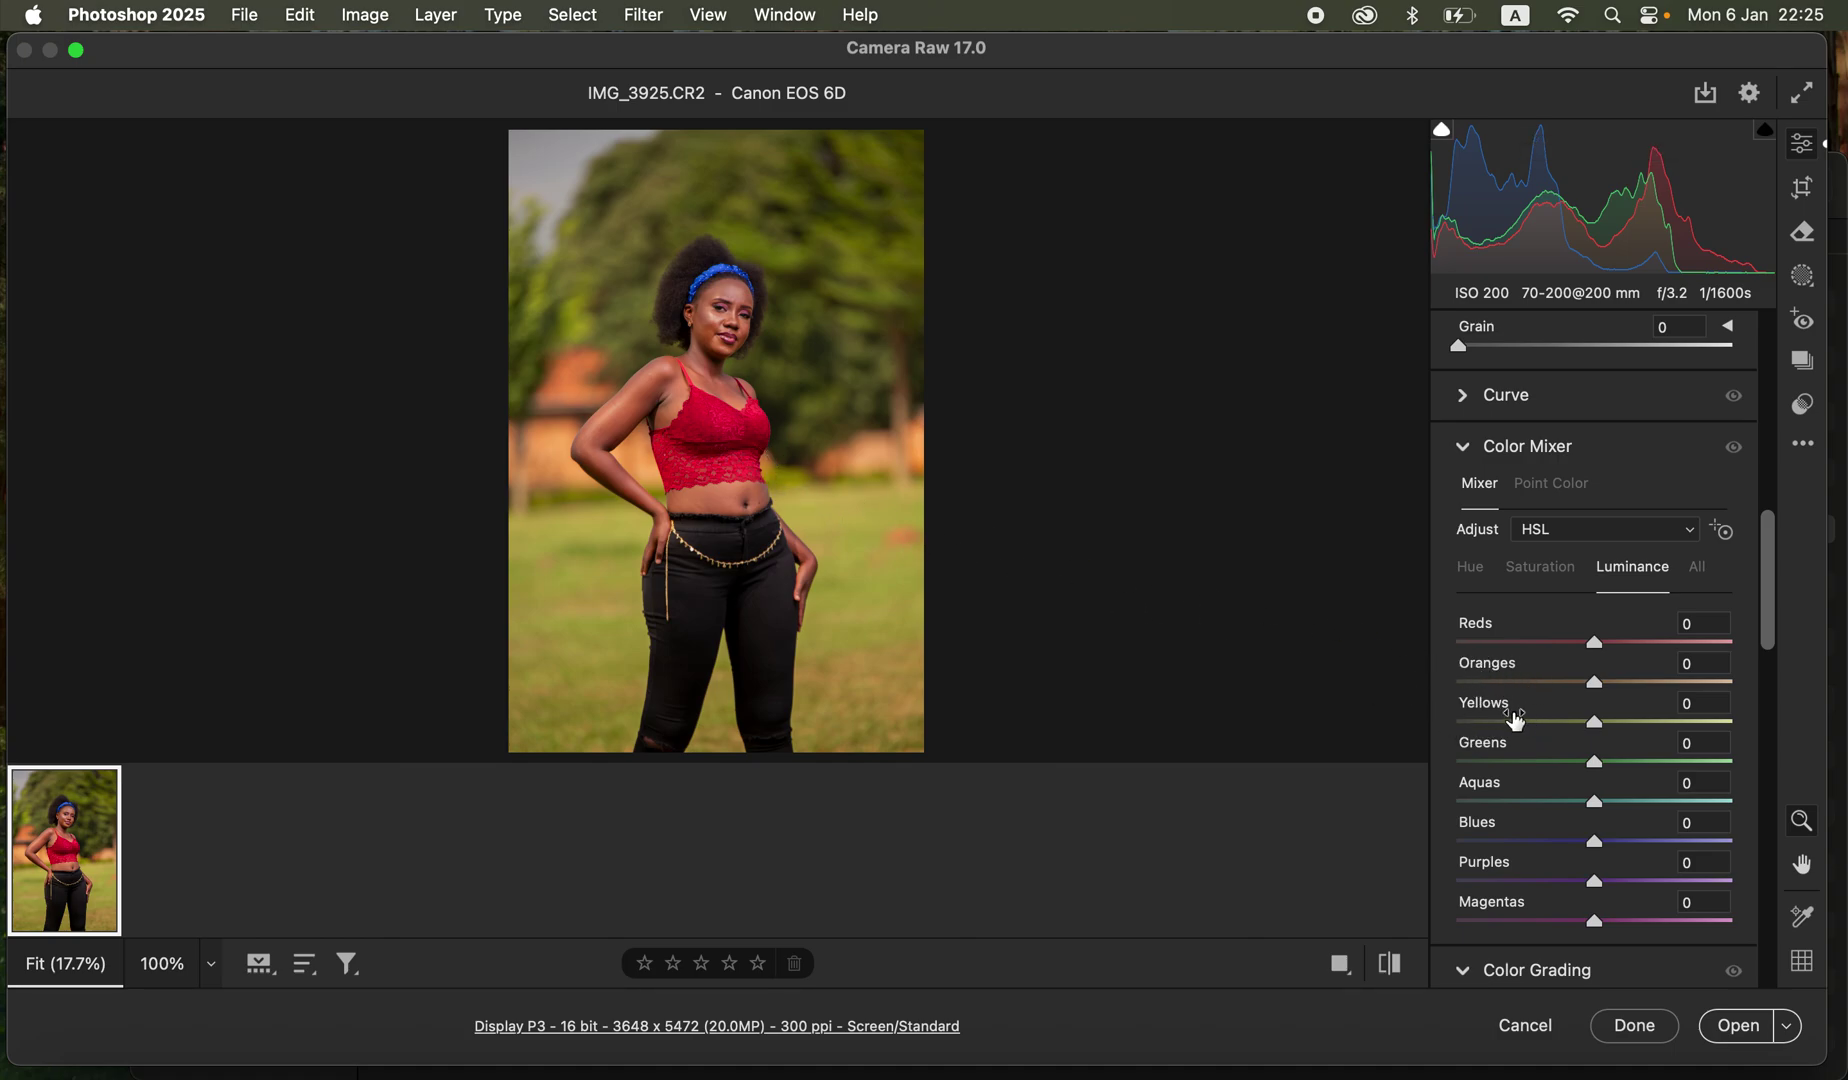
Step: In the Color Mixer, set the Oranges luminance to -11, the Yellows hue to +53 and the Greens hue to +58
{"action": "left_click_drag", "start_coordinate": [1594, 684], "coordinate": [1575, 682]}
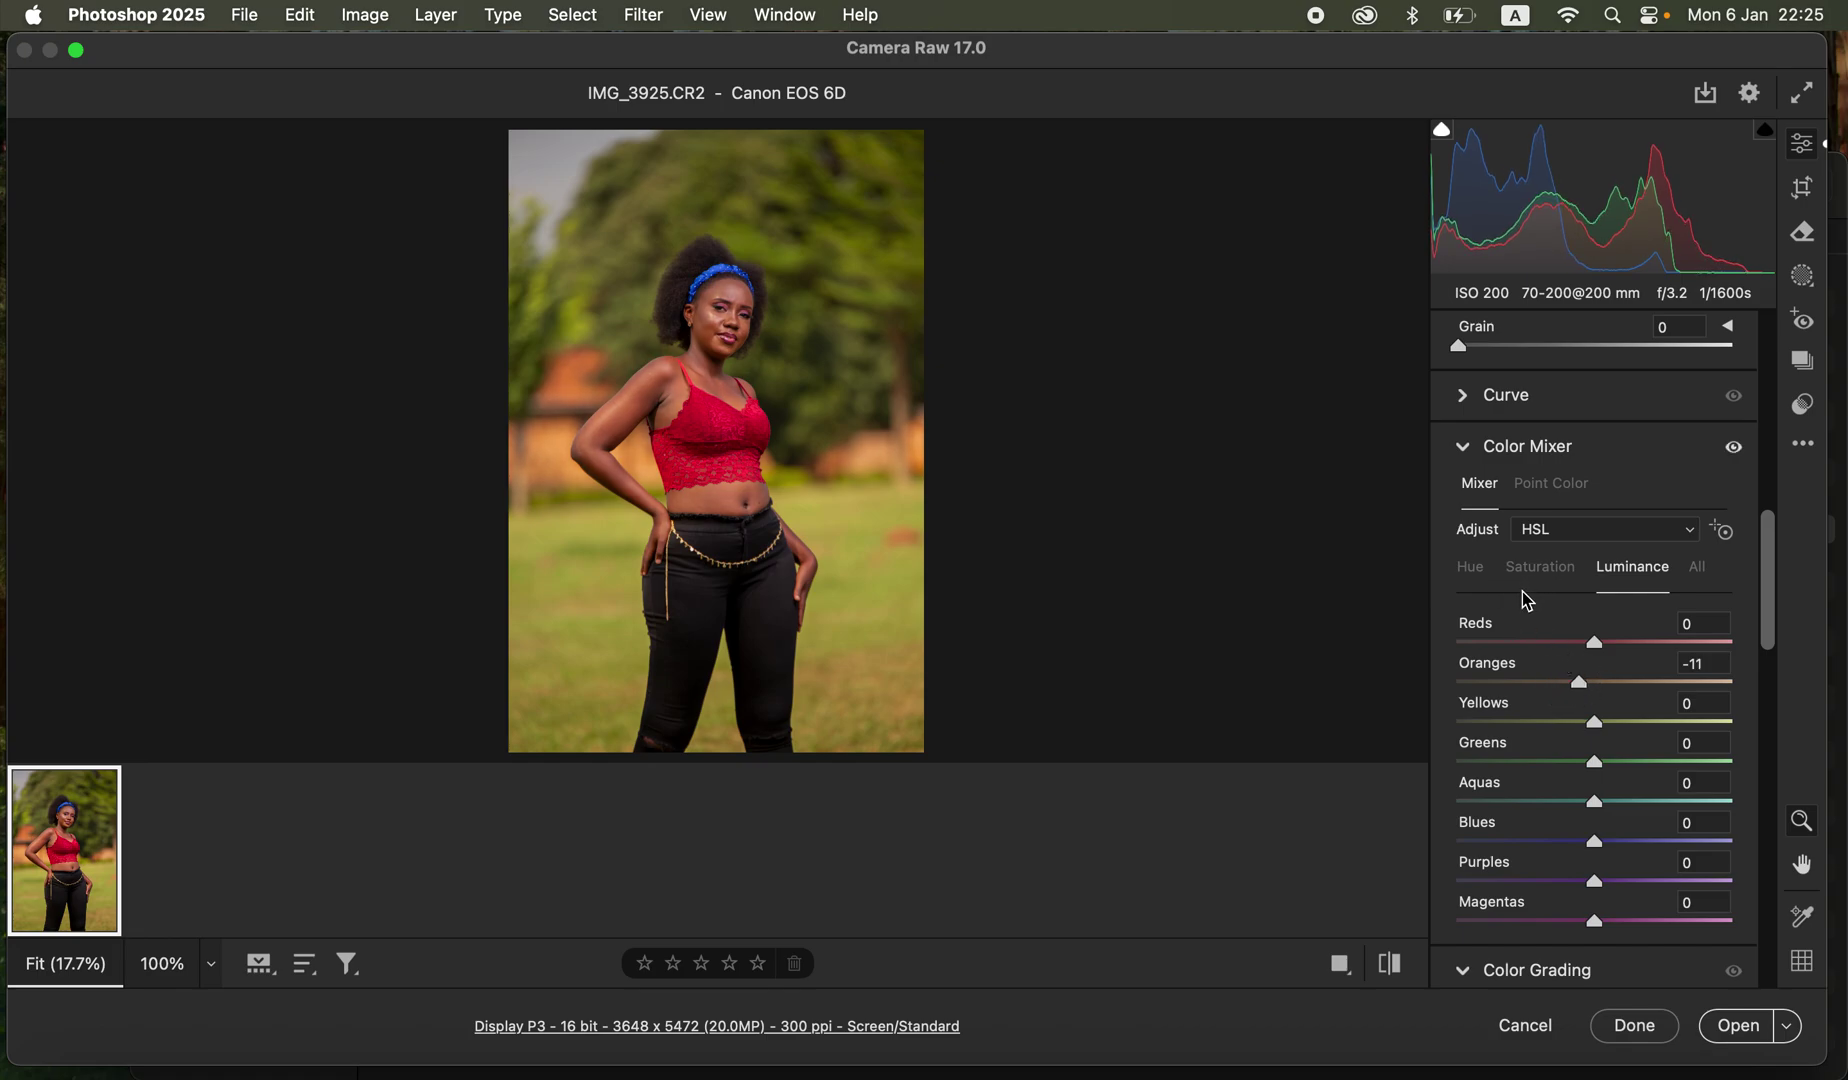
{"action": "left_click", "coordinate": [1474, 576]}
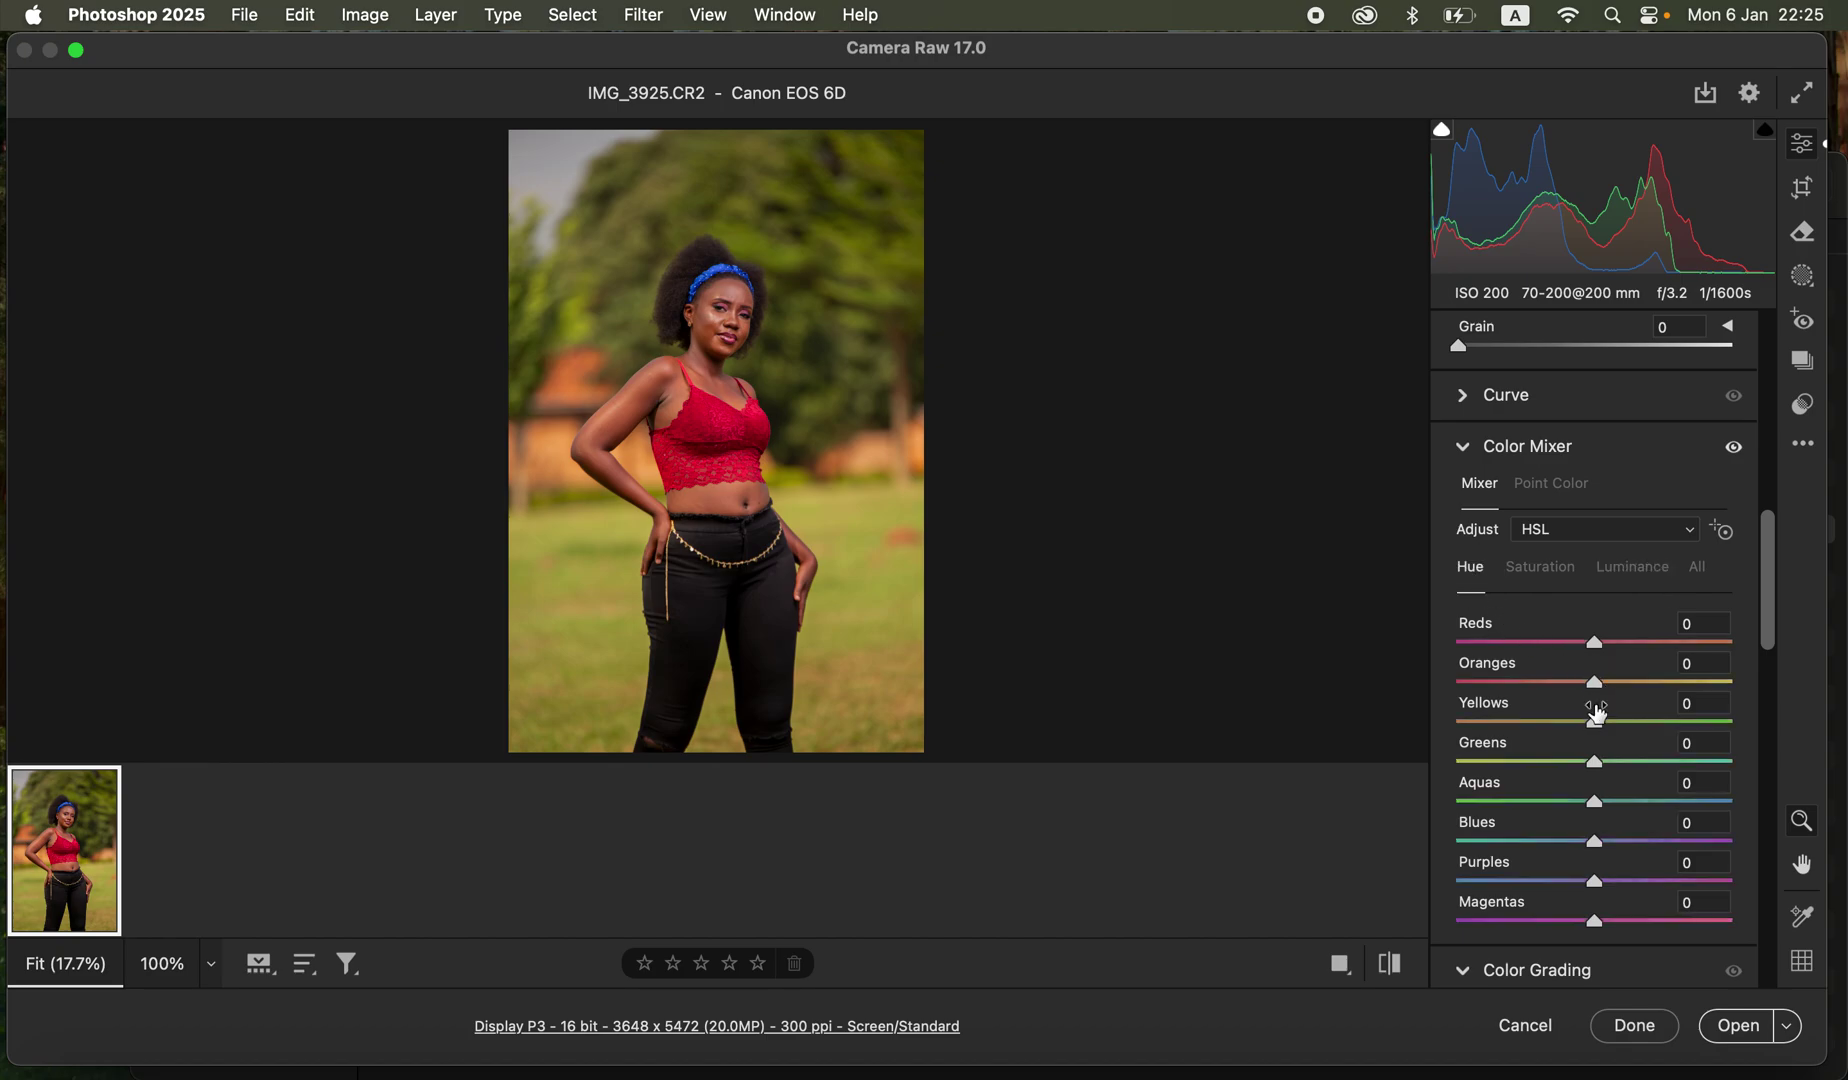
{"action": "left_click_drag", "start_coordinate": [1603, 723], "coordinate": [1682, 773]}
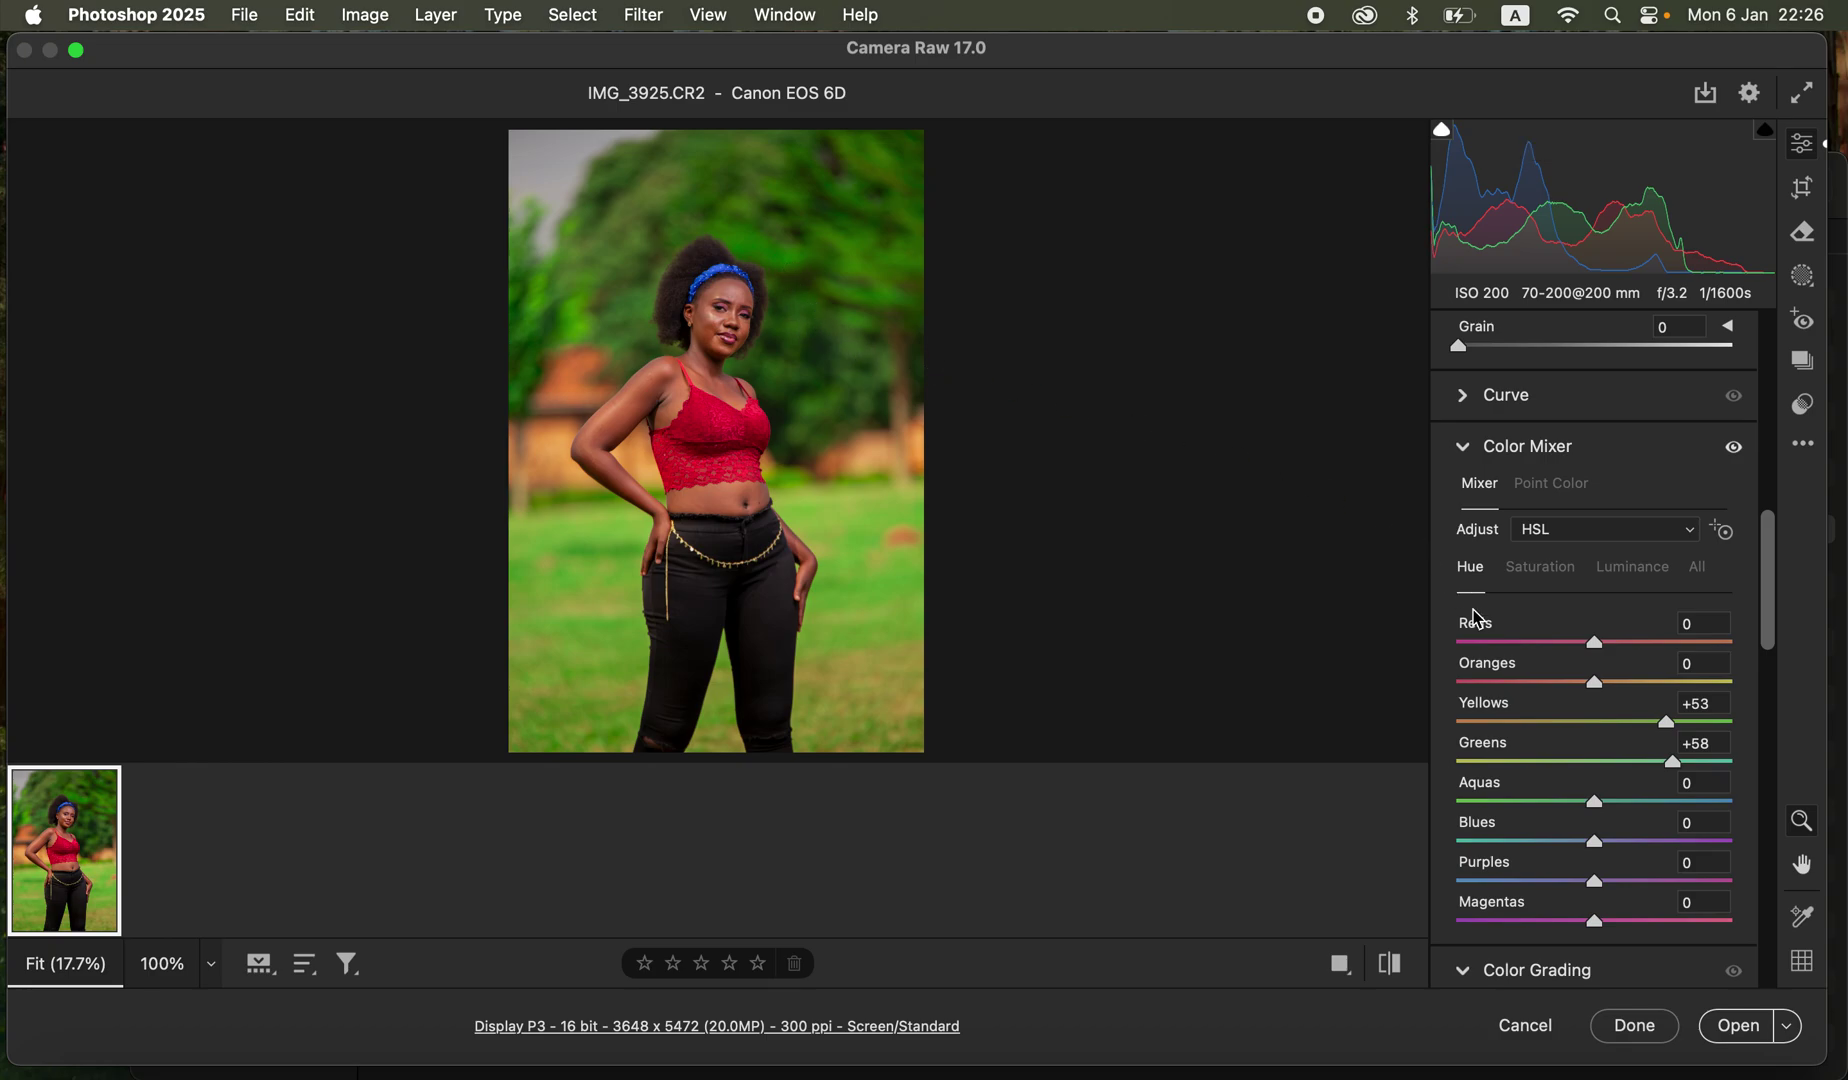
Step: Lower the Greens and Yellows saturation, and set the luminance of Yellows to -13 and Greens to -50, comparing before and after
{"action": "left_click", "coordinate": [1558, 578]}
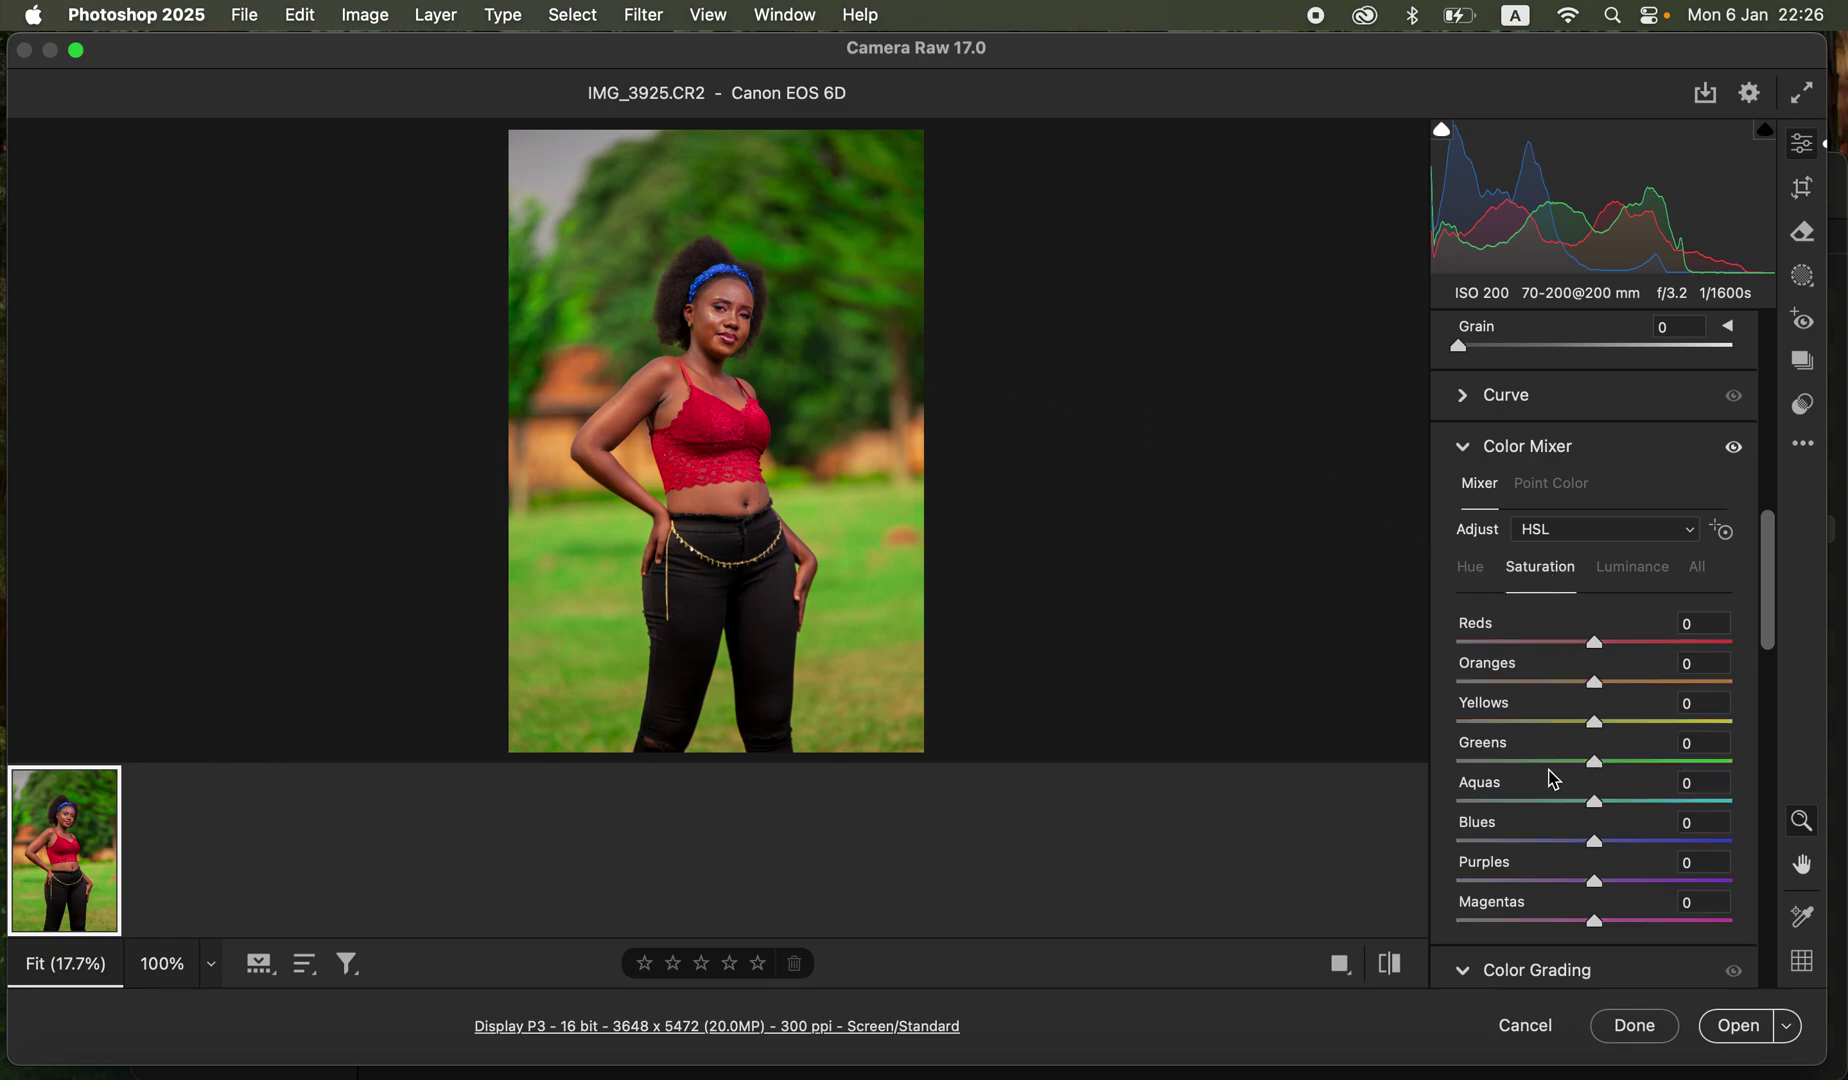
{"action": "mouse_move", "coordinate": [1557, 765]}
{"action": "left_mouse_down"}
{"action": "mouse_move", "coordinate": [1468, 768]}
{"action": "mouse_move", "coordinate": [1522, 775]}
{"action": "left_mouse_up"}
{"action": "mouse_move", "coordinate": [1600, 725]}
{"action": "left_mouse_down"}
{"action": "mouse_move", "coordinate": [1551, 718]}
{"action": "mouse_move", "coordinate": [1578, 728]}
{"action": "mouse_move", "coordinate": [1559, 720]}
{"action": "mouse_move", "coordinate": [1539, 763]}
{"action": "mouse_move", "coordinate": [1566, 770]}
{"action": "mouse_move", "coordinate": [1487, 762]}
{"action": "mouse_move", "coordinate": [1530, 772]}
{"action": "mouse_move", "coordinate": [1535, 720]}
{"action": "mouse_move", "coordinate": [1576, 722]}
{"action": "left_mouse_up"}
{"action": "left_click", "coordinate": [1632, 567]}
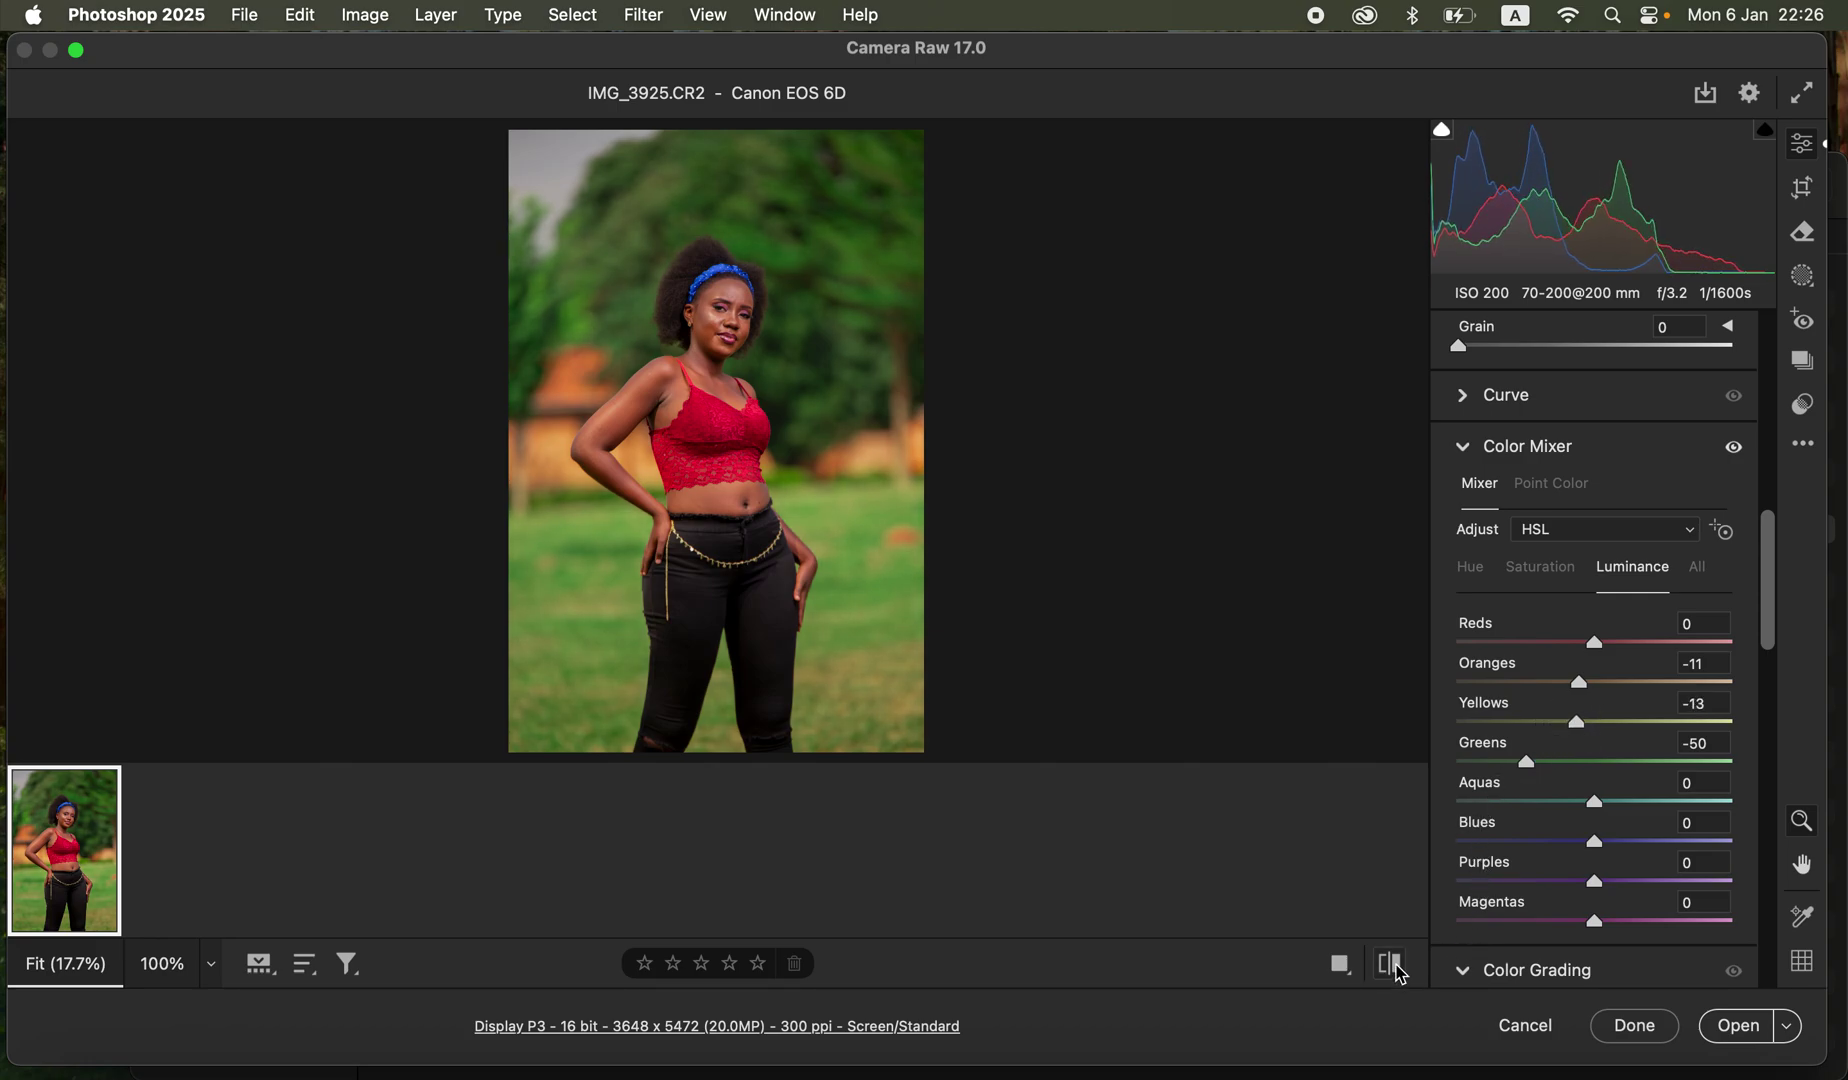
{"action": "left_click", "coordinate": [1398, 972]}
{"action": "left_click", "coordinate": [1400, 970]}
{"action": "left_click", "coordinate": [1402, 969]}
{"action": "left_click", "coordinate": [1405, 967]}
Step: Set the Blues hue to -30 and slightly lower the Reds luminance, comparing the photo before and after
{"action": "left_click", "coordinate": [1474, 571]}
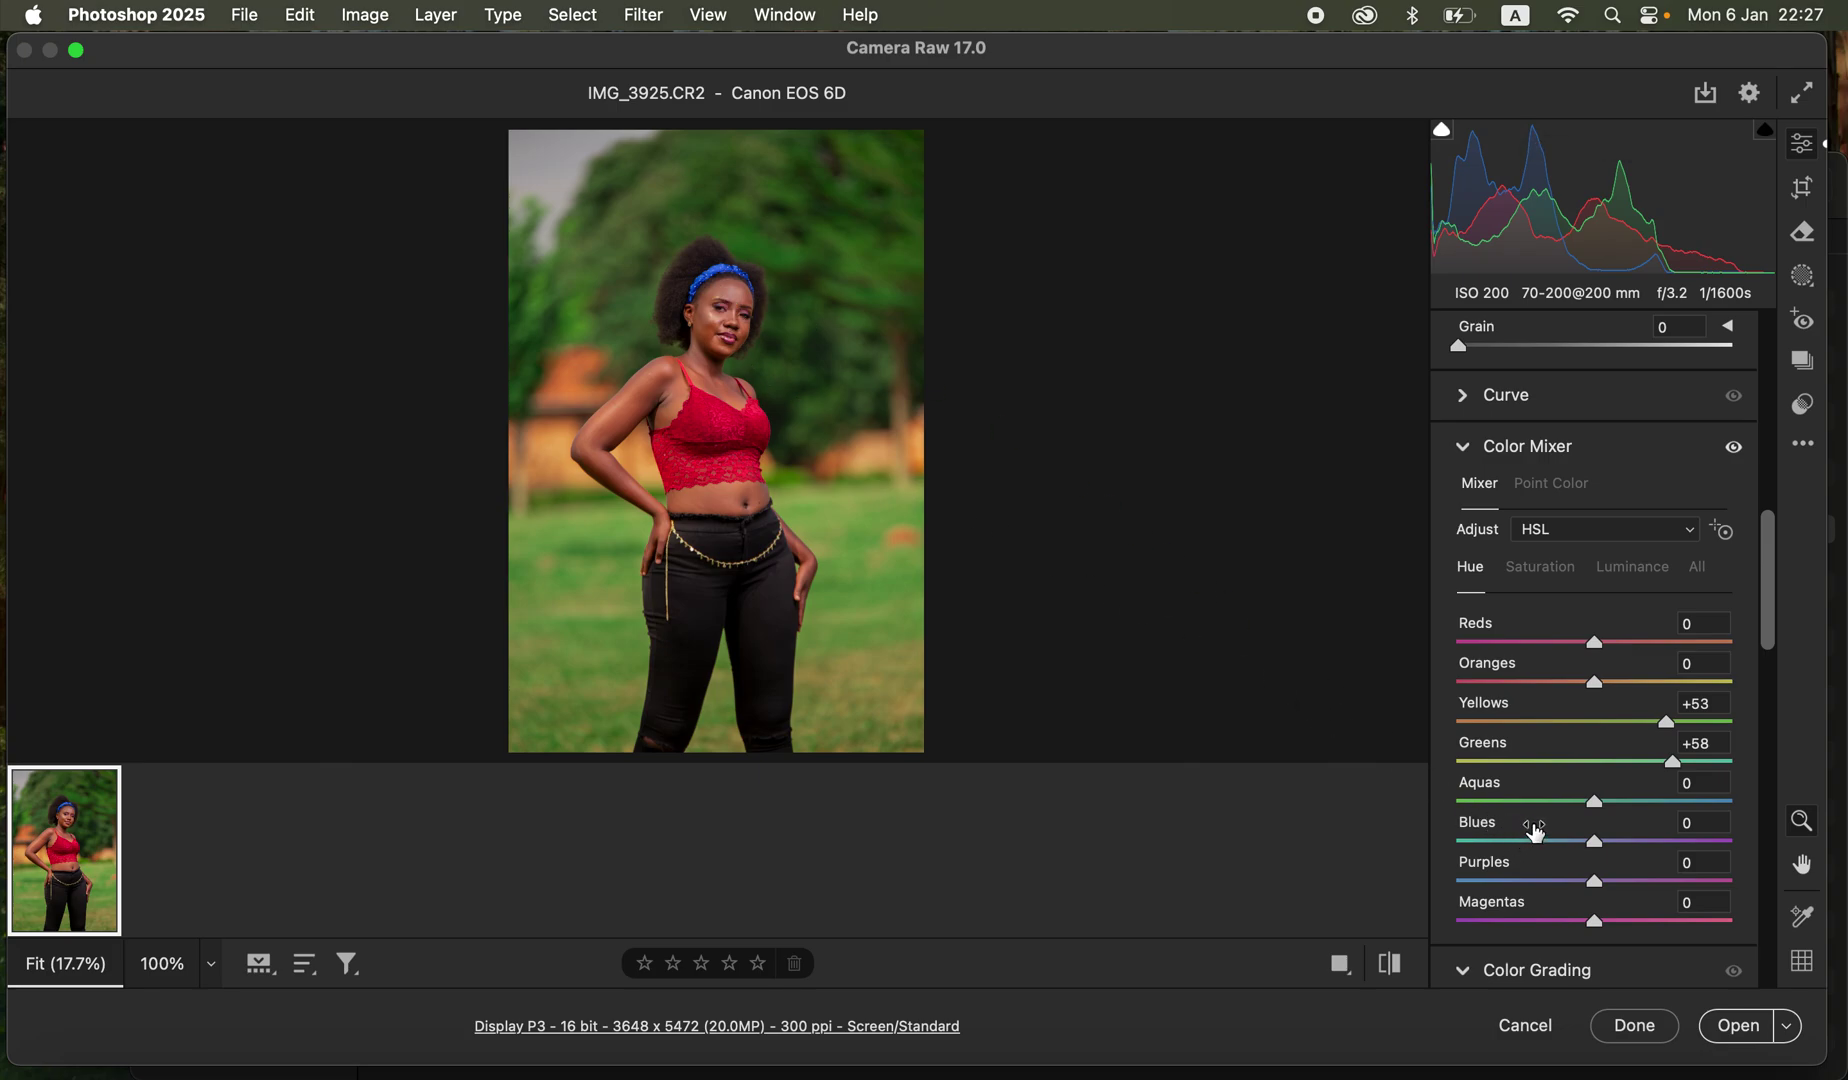
{"action": "mouse_move", "coordinate": [1562, 843]}
{"action": "left_mouse_down"}
{"action": "mouse_move", "coordinate": [1466, 849]}
{"action": "mouse_move", "coordinate": [1653, 833]}
{"action": "mouse_move", "coordinate": [1524, 846]}
{"action": "mouse_move", "coordinate": [1558, 850]}
{"action": "left_mouse_up"}
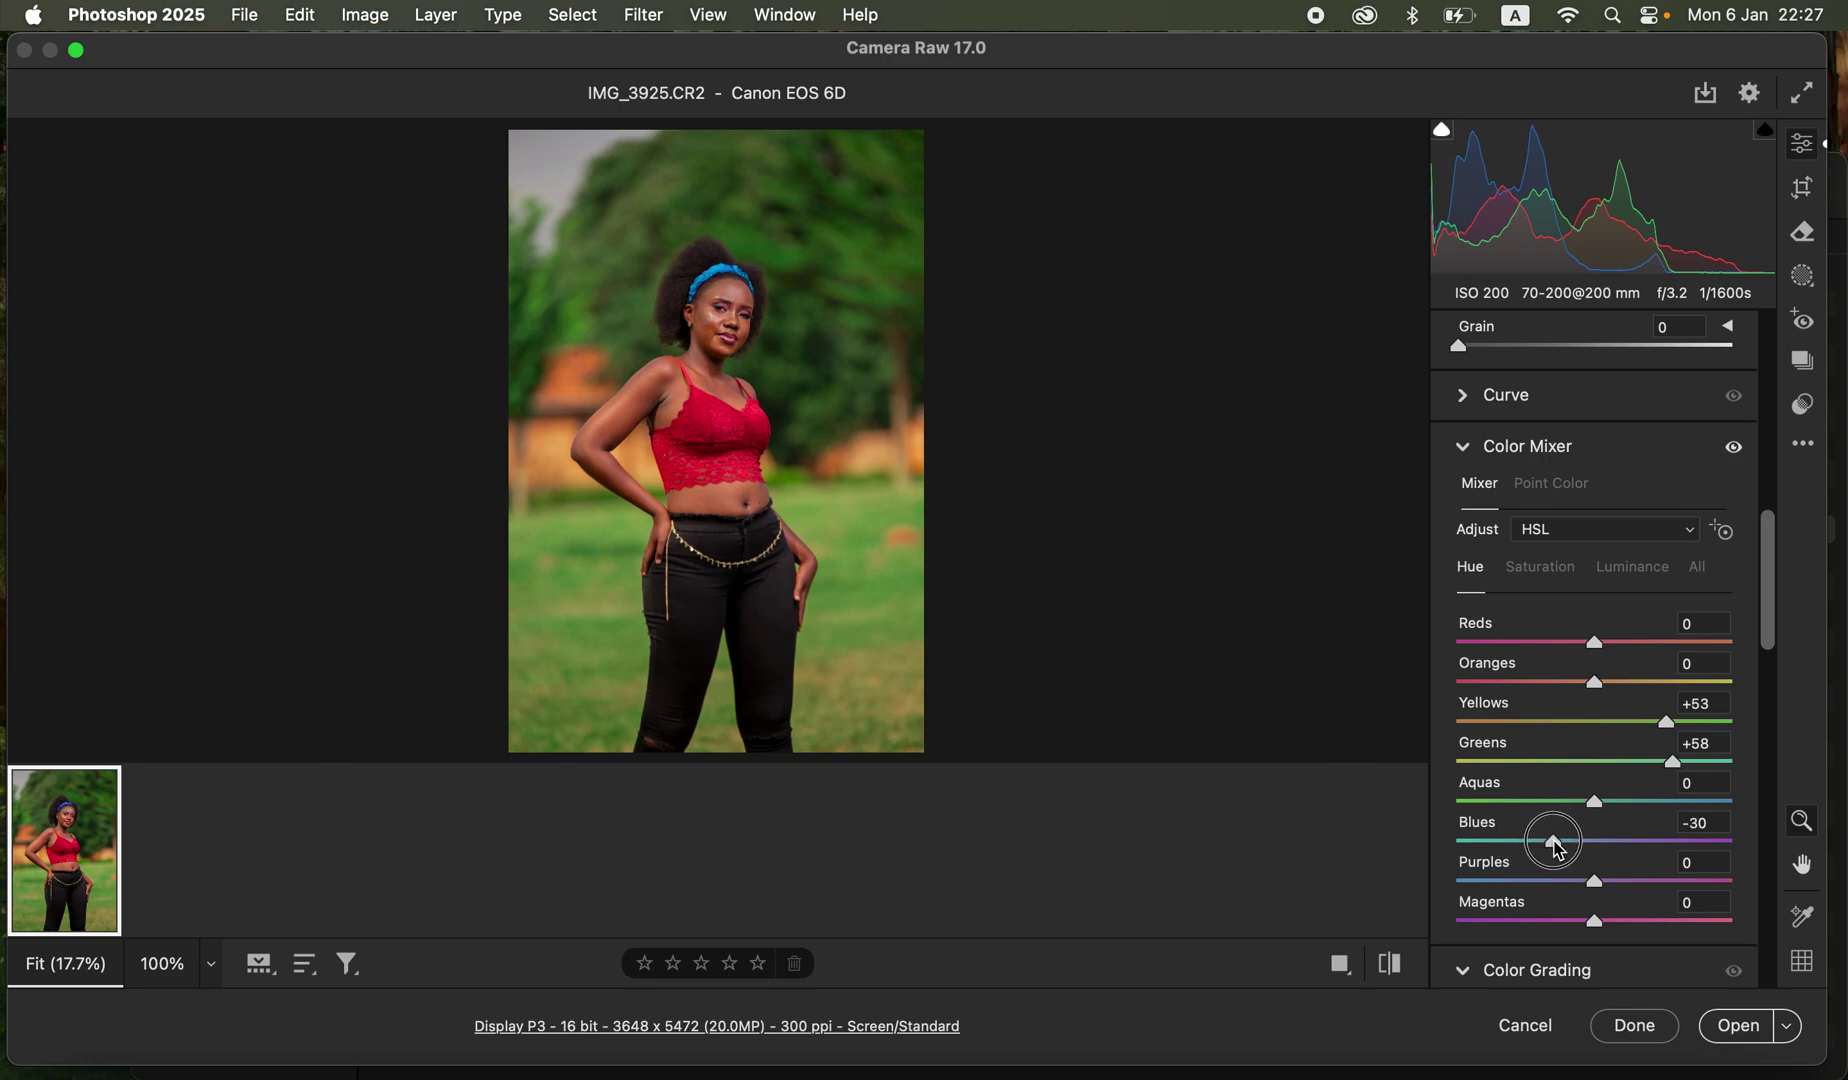
{"action": "left_click", "coordinate": [1605, 569]}
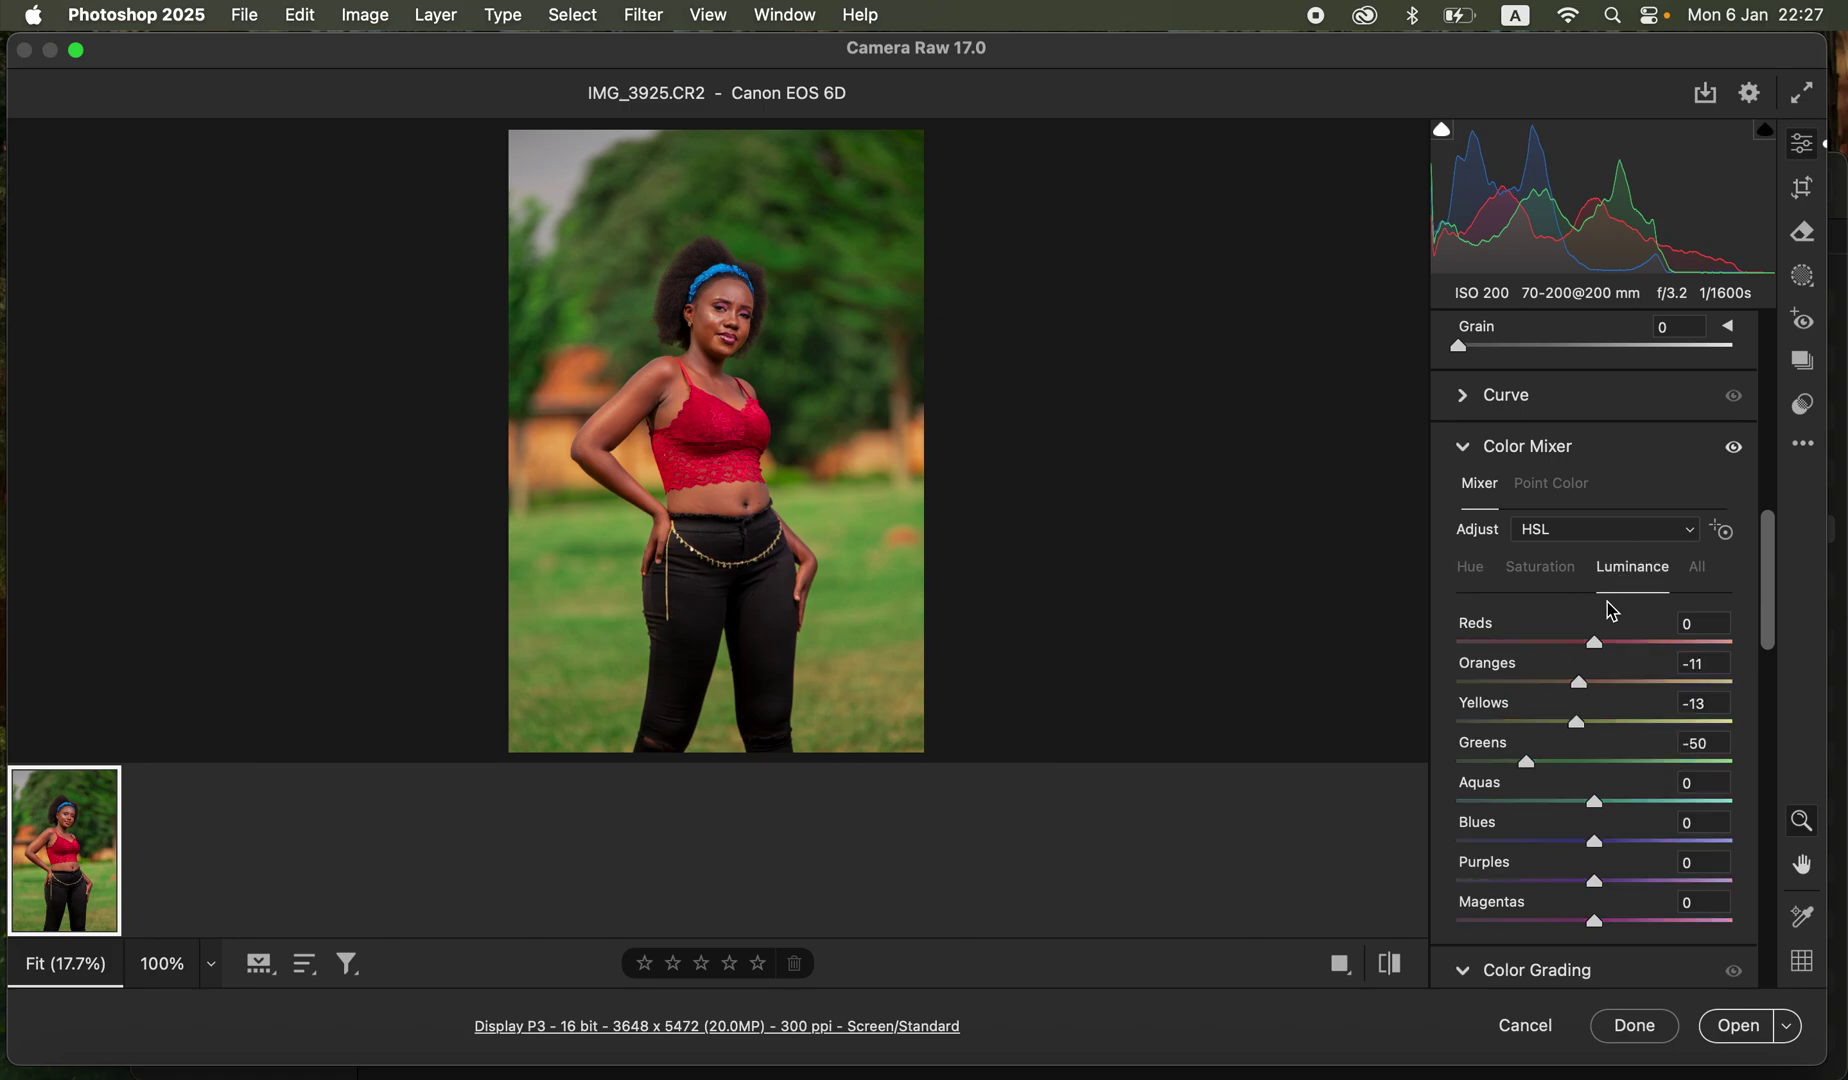
{"action": "mouse_move", "coordinate": [1594, 643]}
{"action": "left_mouse_down"}
{"action": "mouse_move", "coordinate": [1547, 645]}
{"action": "mouse_move", "coordinate": [1579, 648]}
{"action": "left_mouse_up"}
{"action": "left_click", "coordinate": [1390, 966]}
{"action": "left_click", "coordinate": [1391, 967]}
{"action": "left_click", "coordinate": [1391, 967]}
{"action": "left_click", "coordinate": [1391, 967]}
Step: Warm the white balance temperature to 6450 and open the developed photo in Photoshop for further editing
{"action": "left_click_drag", "start_coordinate": [1765, 632], "coordinate": [1779, 490]}
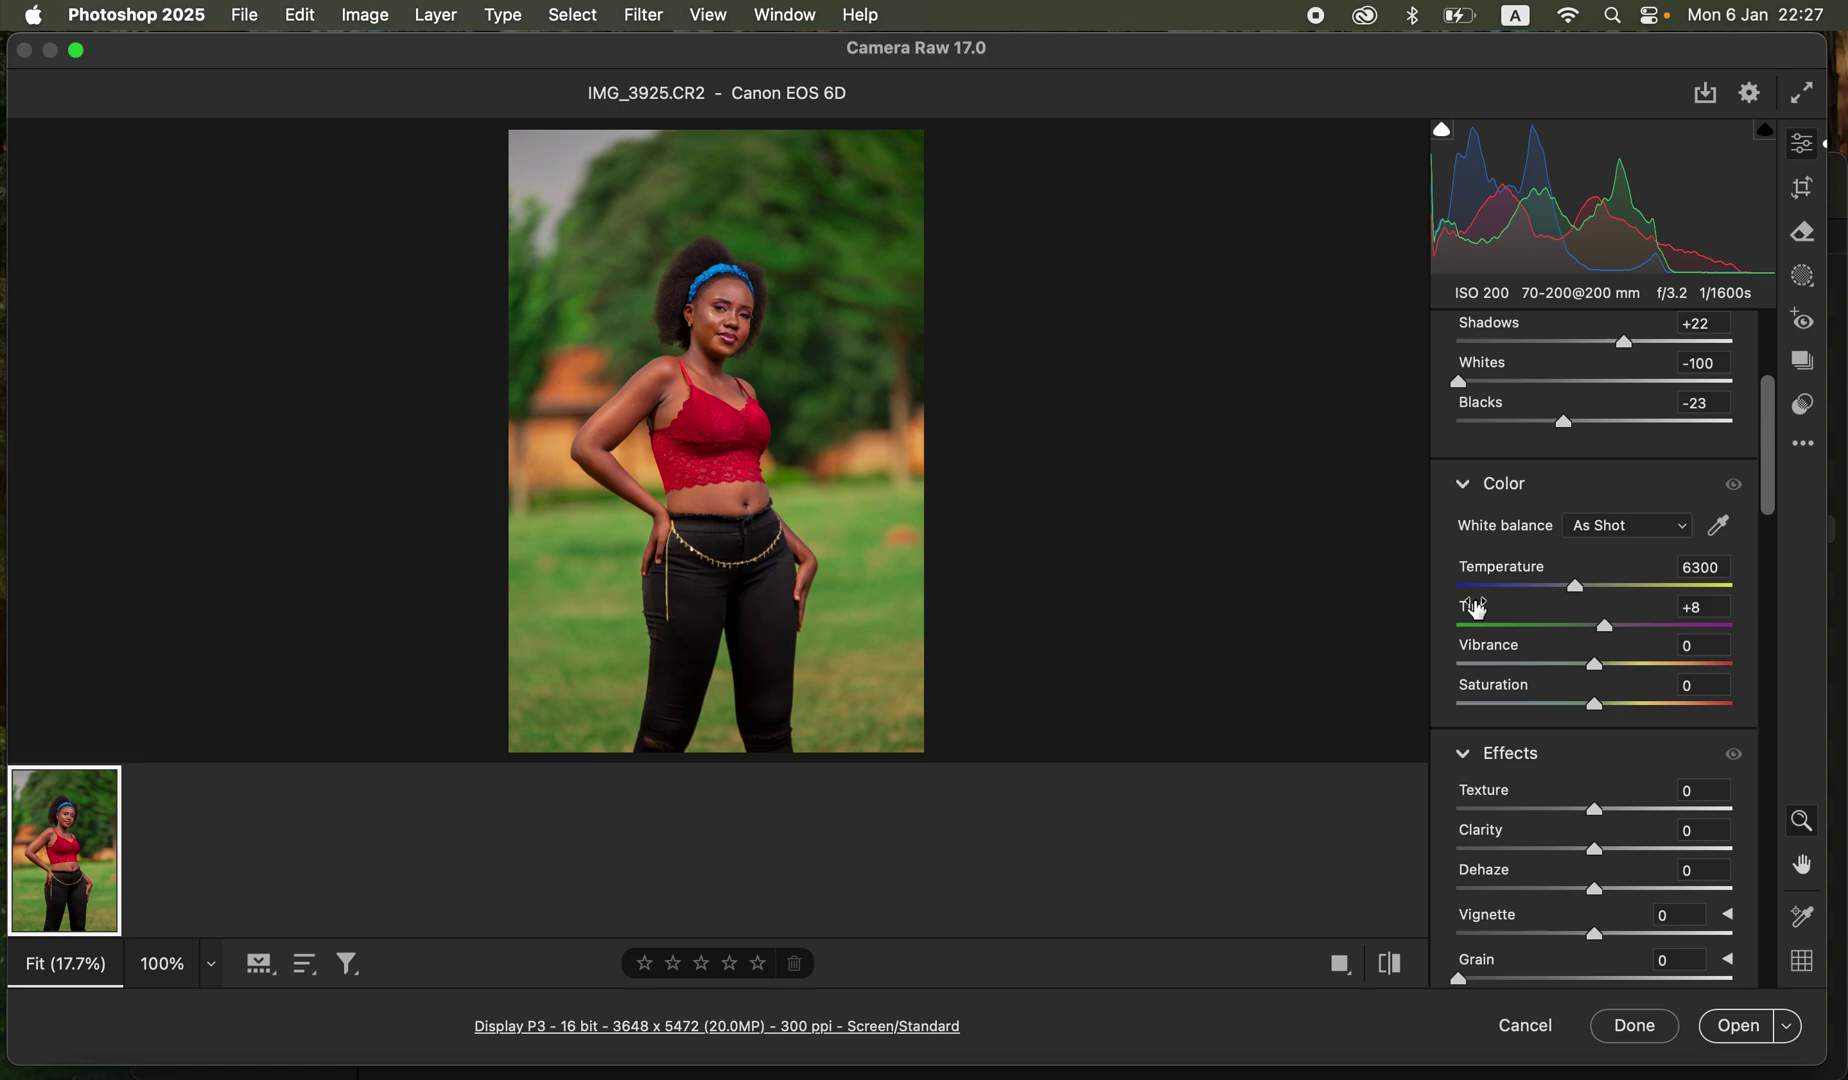
{"action": "mouse_move", "coordinate": [1477, 608]}
{"action": "left_click_drag", "start_coordinate": [1581, 591], "coordinate": [1598, 601]}
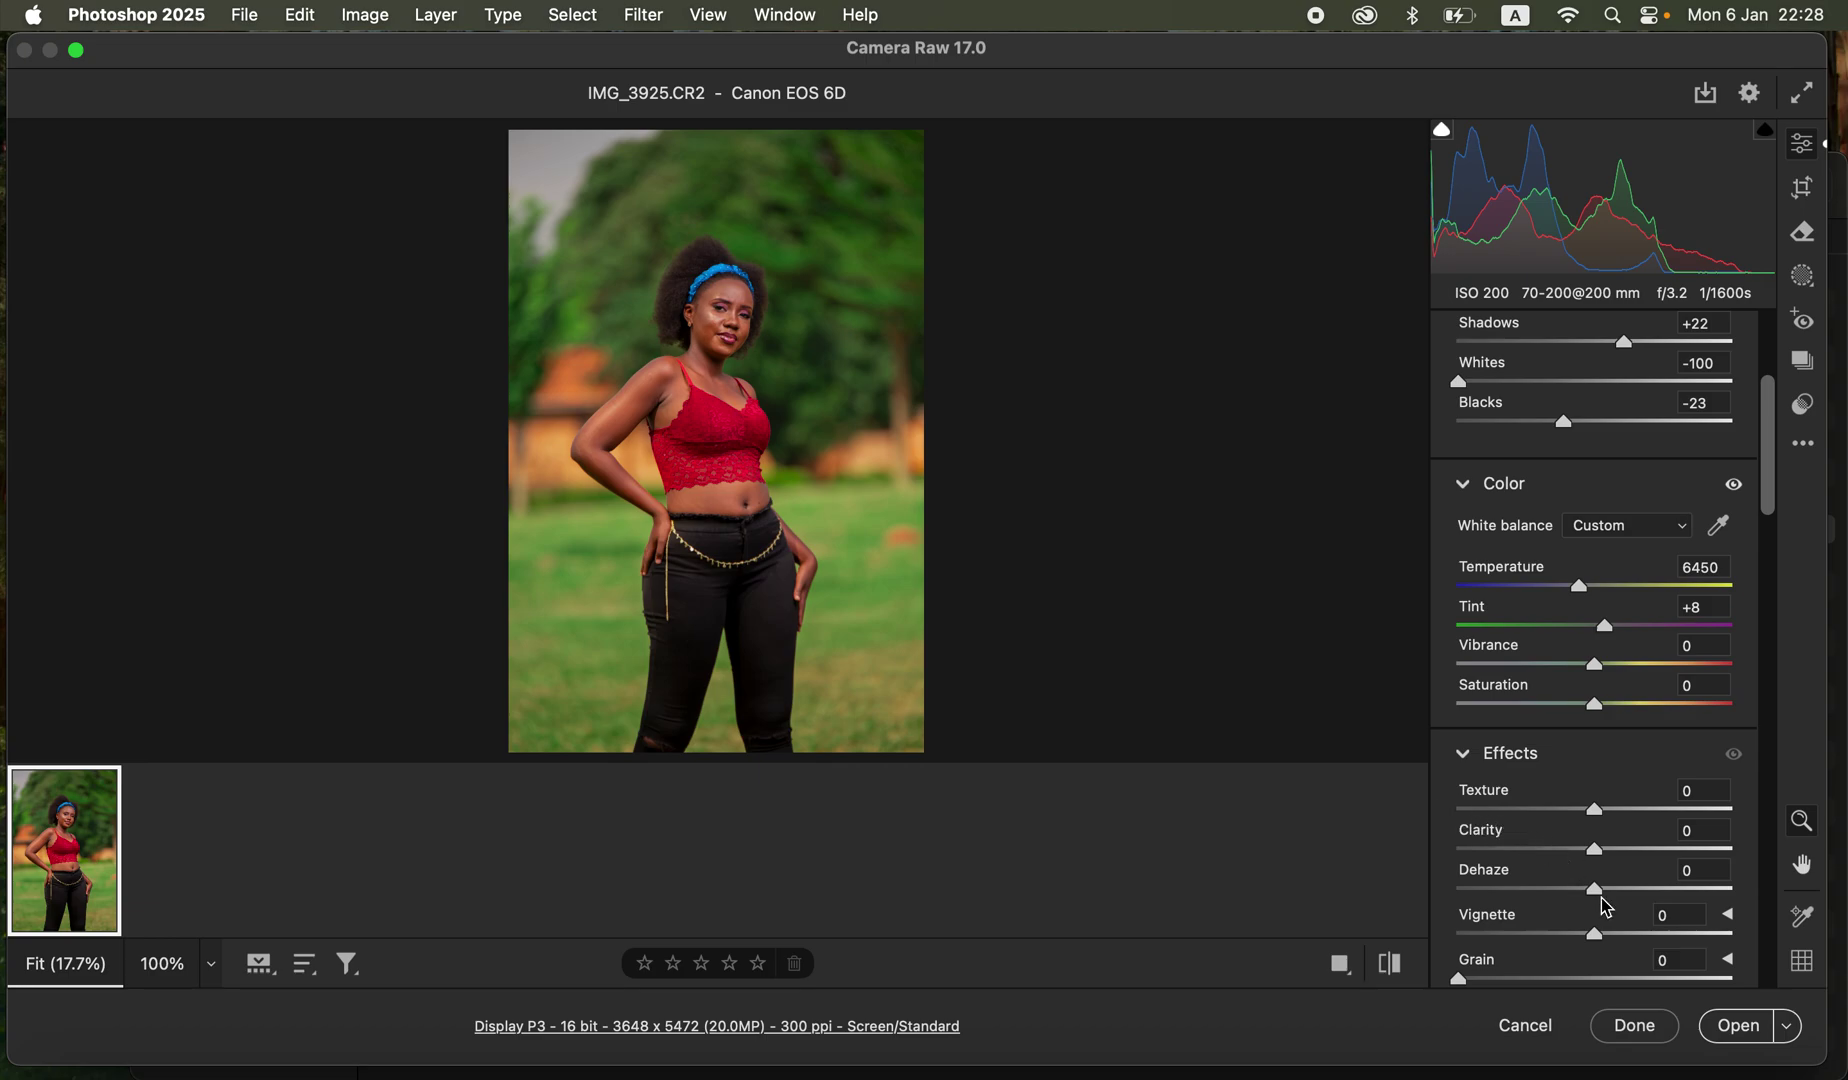
{"action": "left_click", "coordinate": [1738, 1030]}
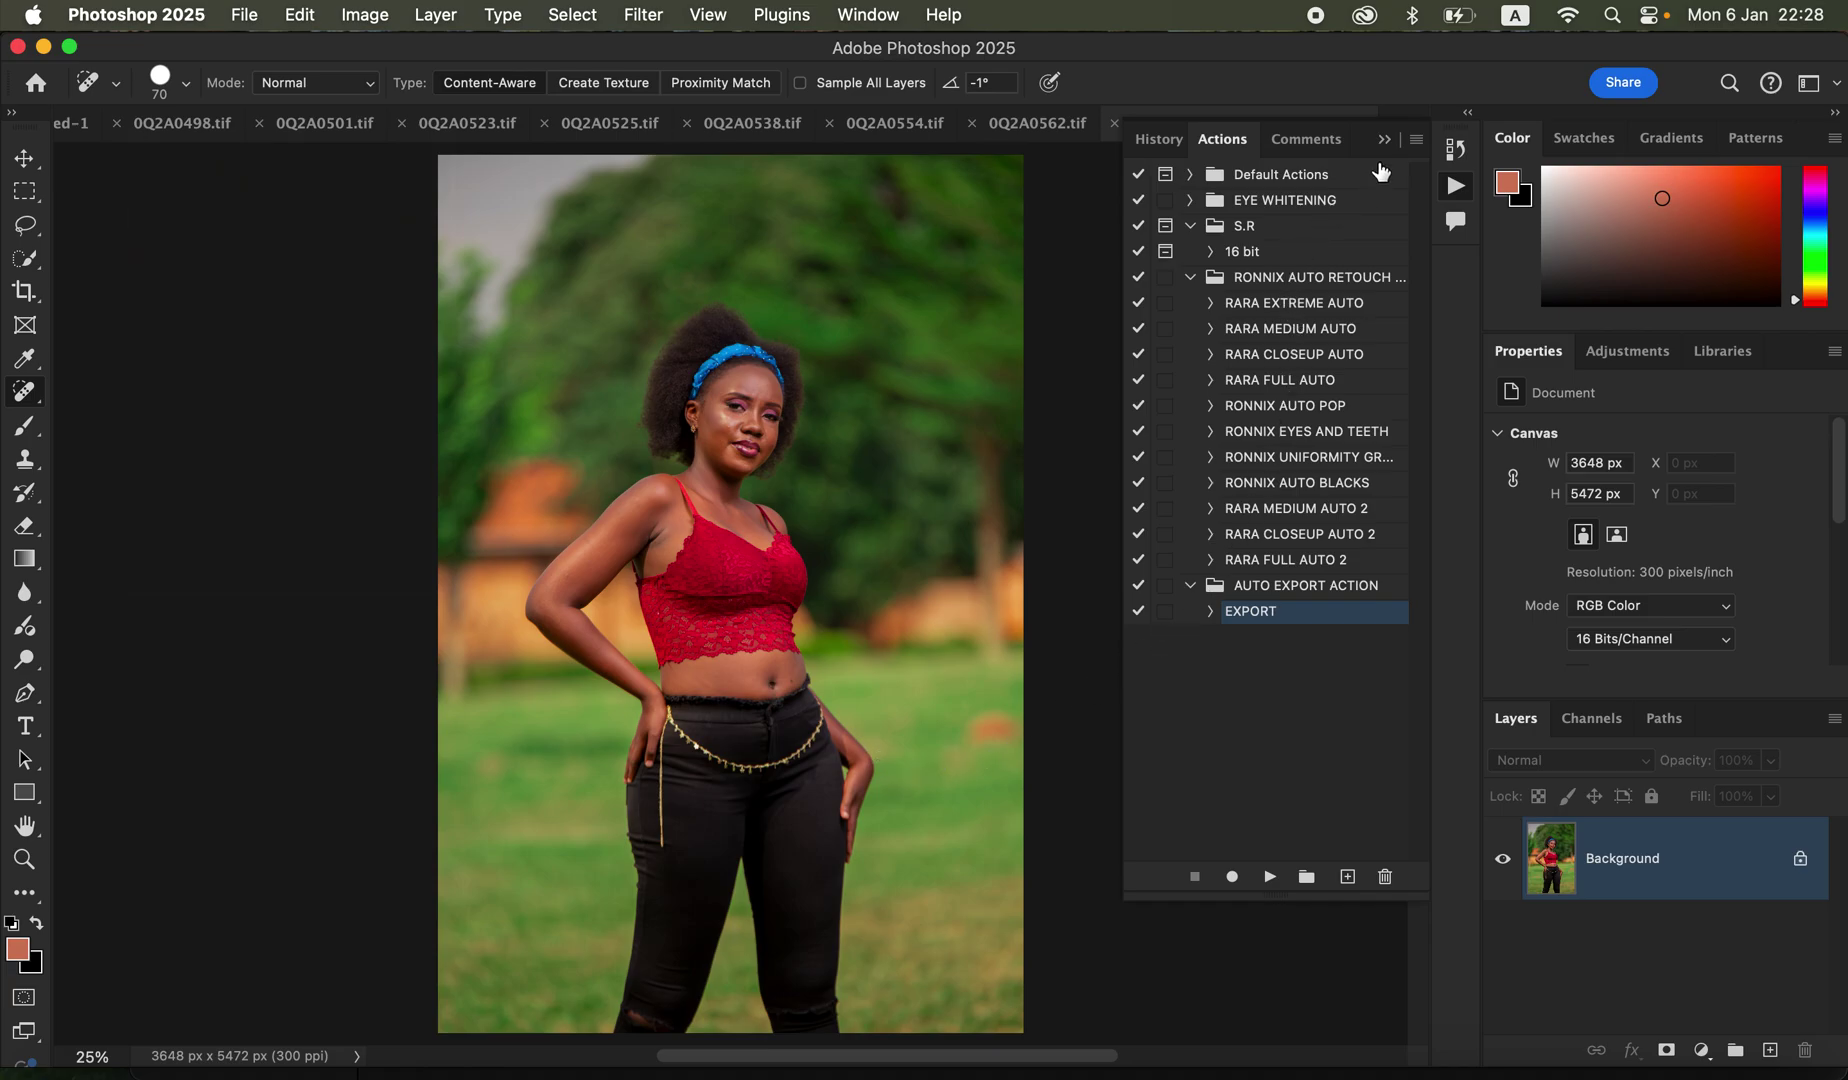
Step: Crop the portrait to the 4 : 5 (8 : 10) ratio, trimming the sky above and the legs below
{"action": "left_click", "coordinate": [1384, 139]}
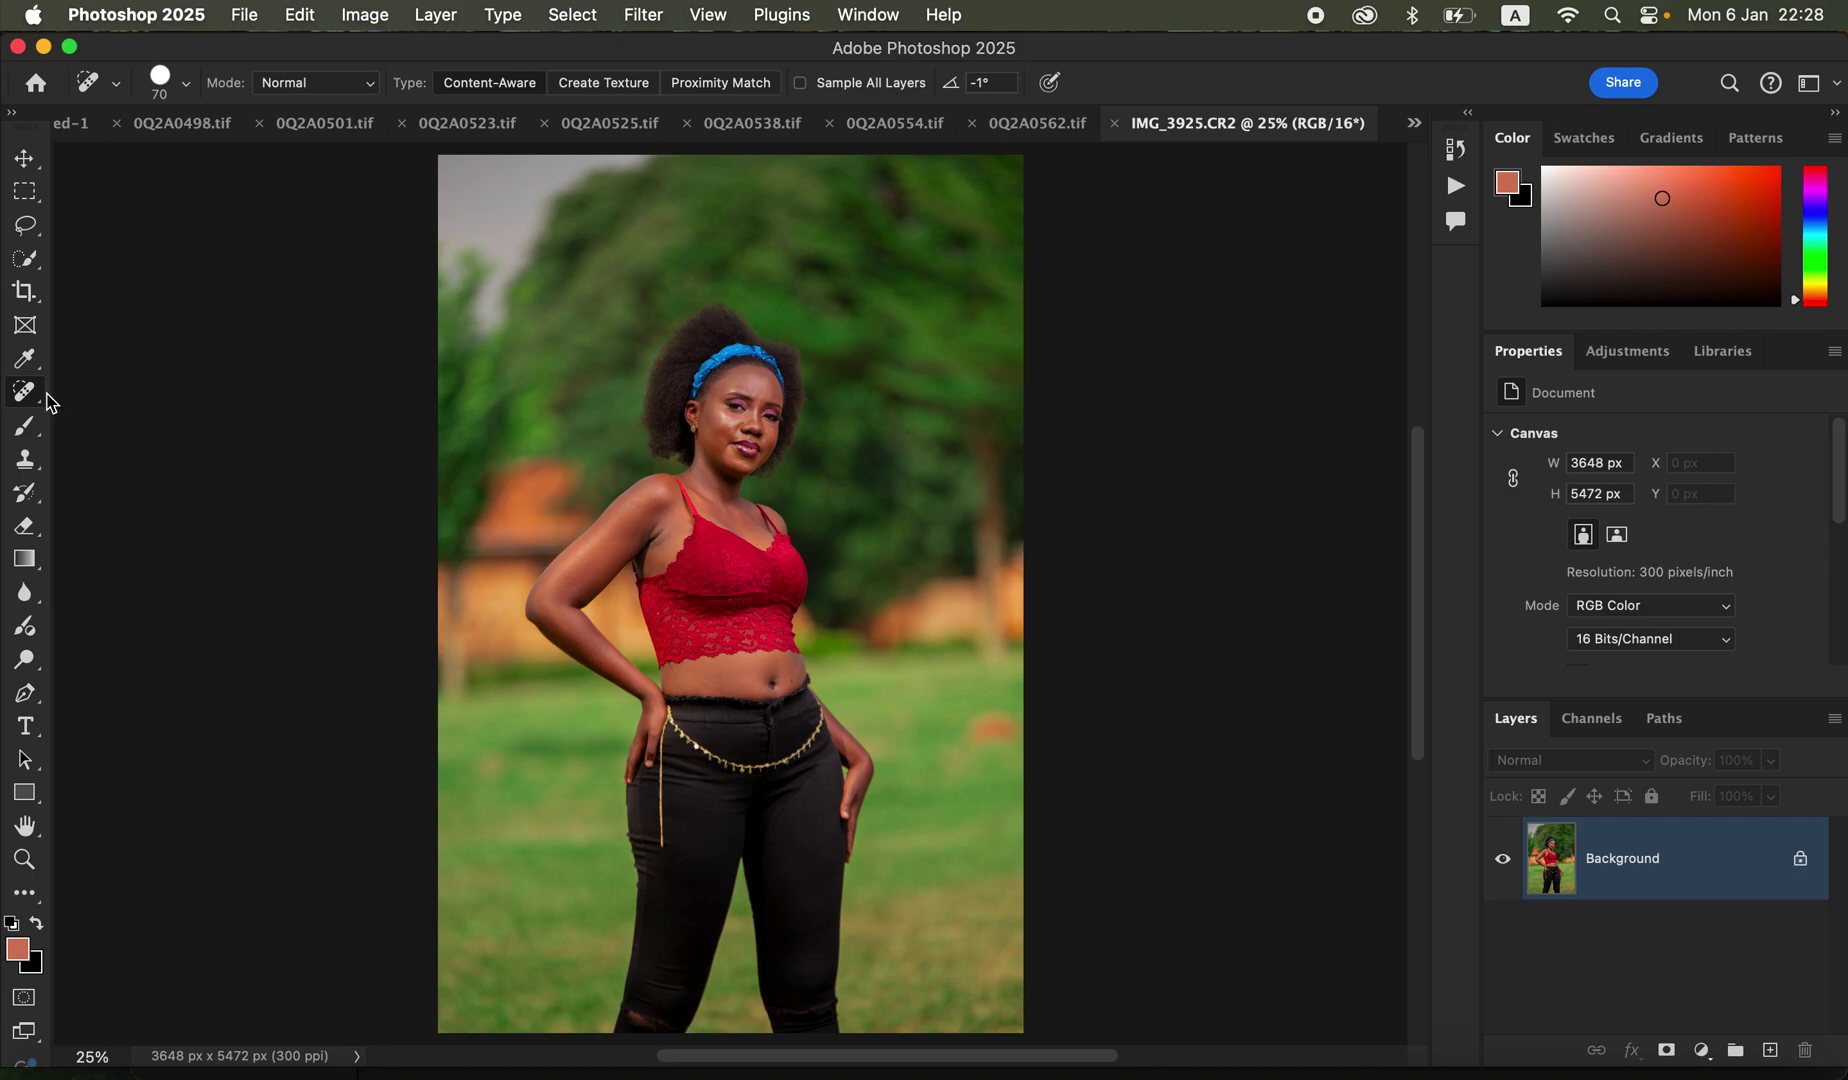
{"action": "left_click", "coordinate": [25, 291]}
{"action": "left_click", "coordinate": [214, 84]}
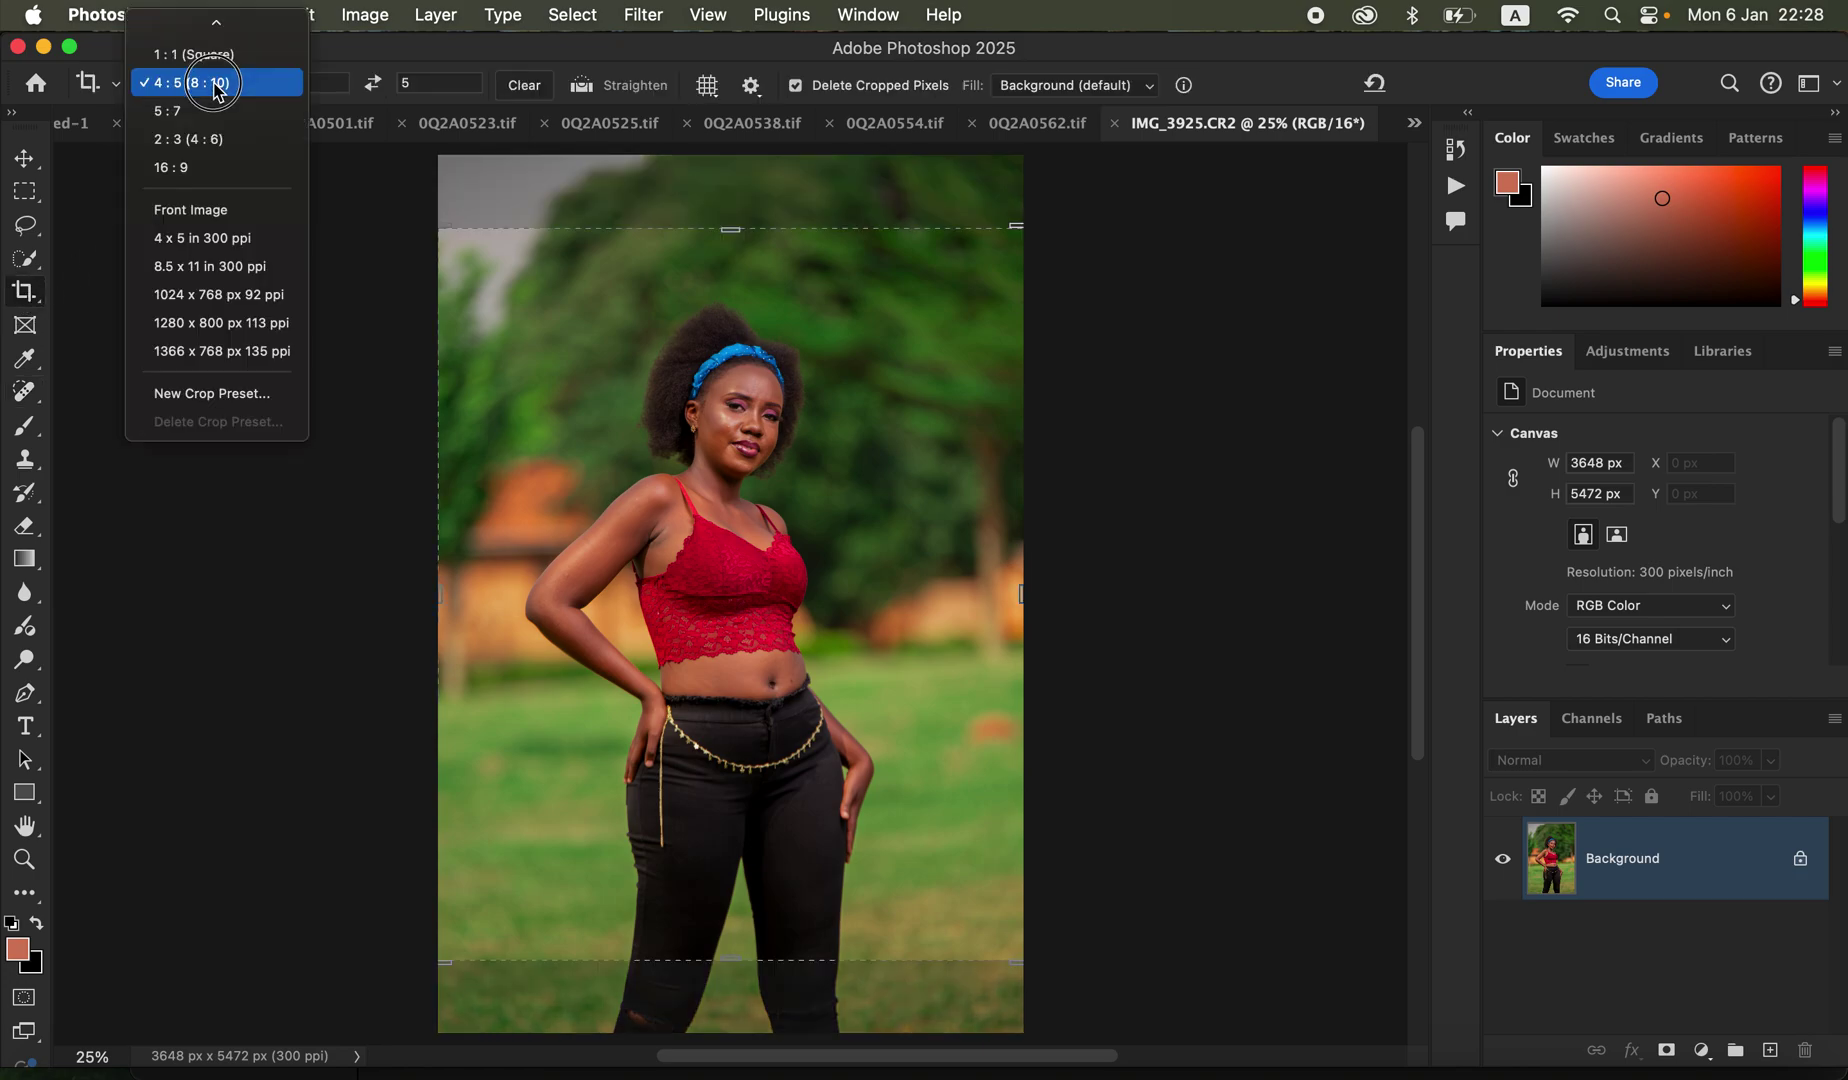
{"action": "left_click", "coordinate": [219, 82]}
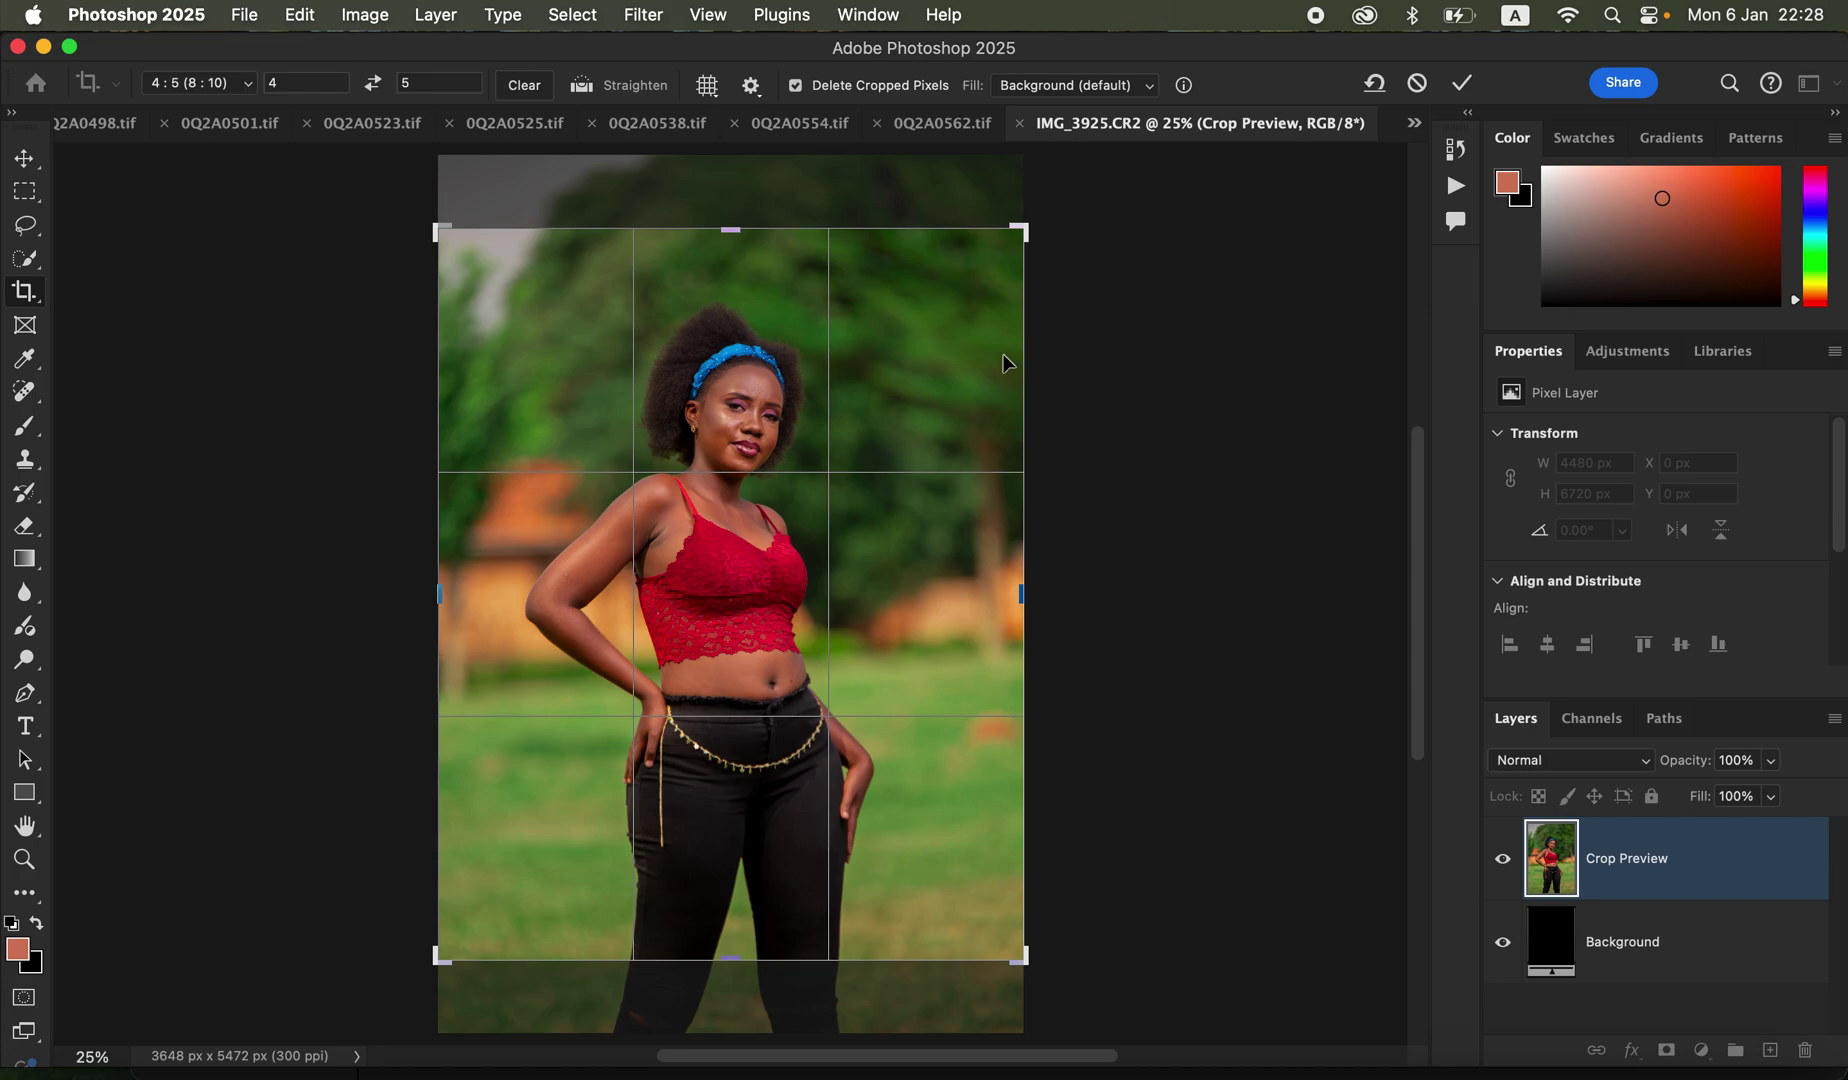
{"action": "left_click_drag", "start_coordinate": [890, 656], "coordinate": [905, 695]}
{"action": "key", "text": "Return"}
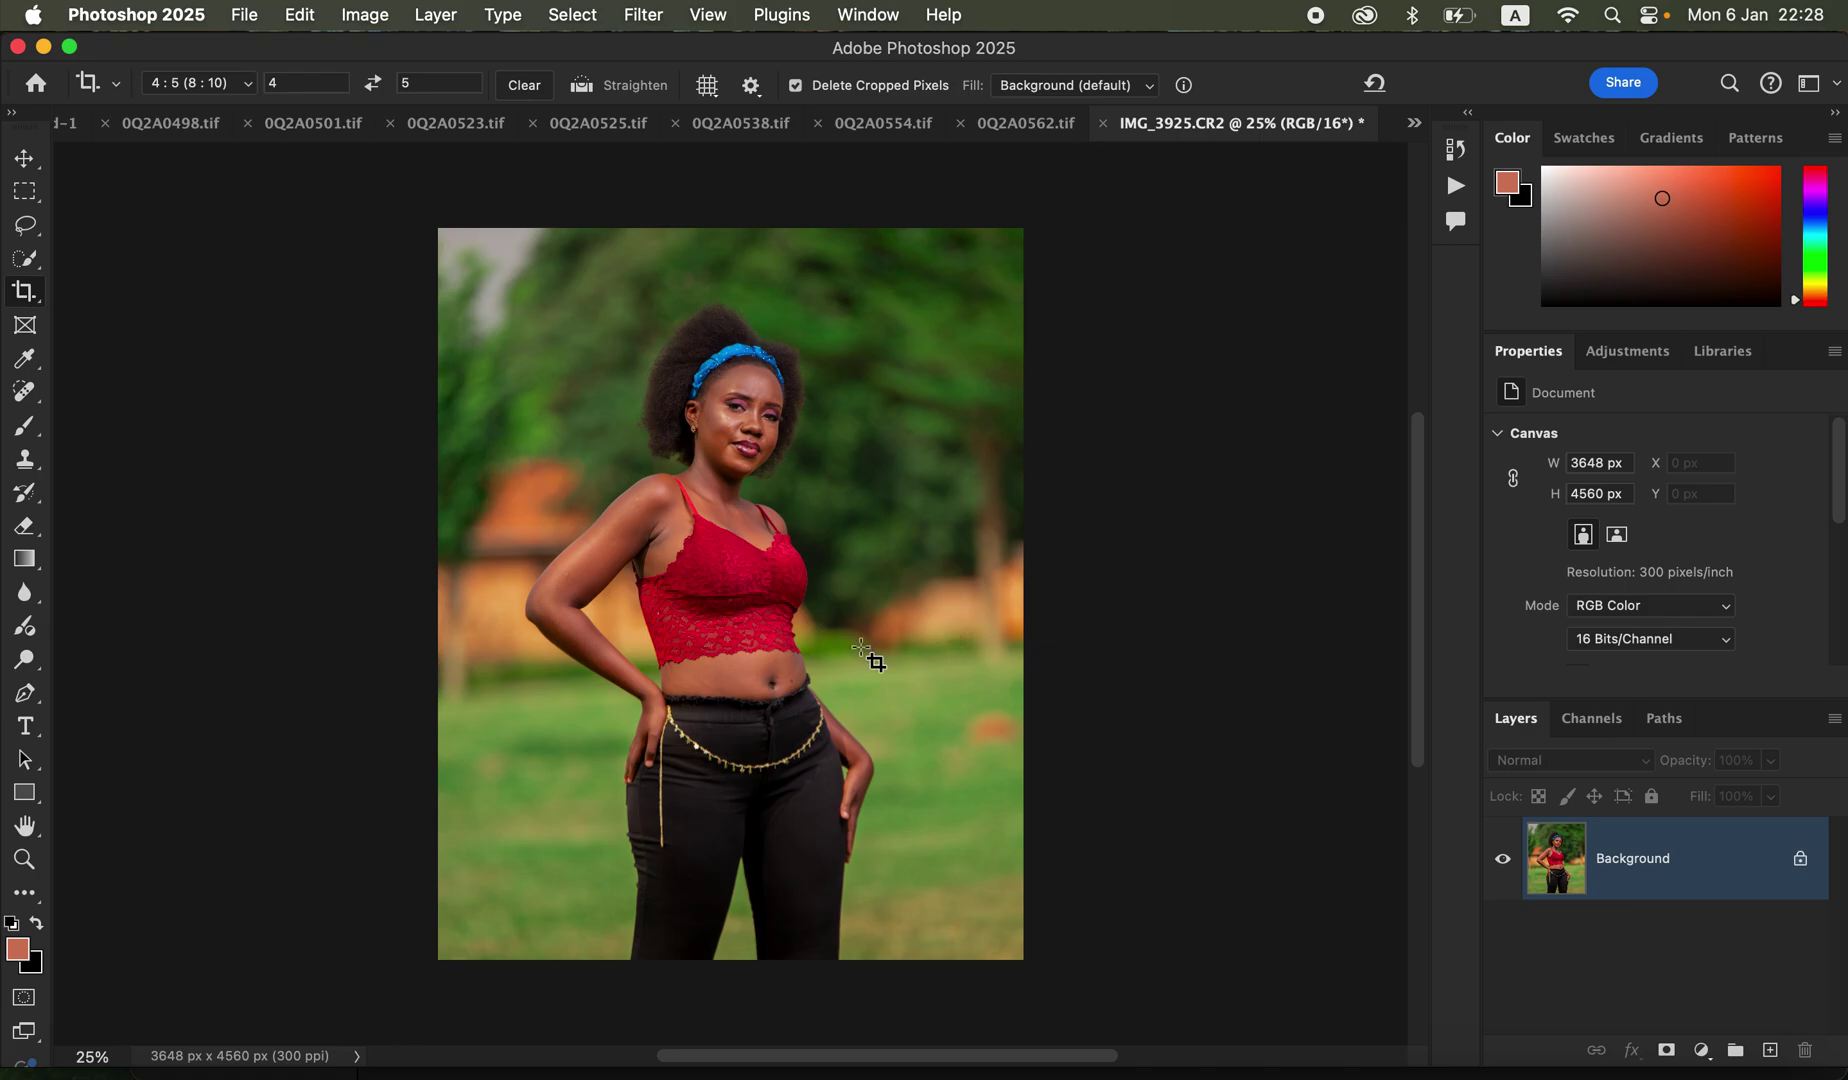
Step: Add a Brightness/Contrast adjustment layer above the background and stamp all visible layers into a new layer on top
{"action": "key", "text": "super+equal"}
{"action": "key", "text": "super+equal"}
{"action": "key", "text": "super+equal"}
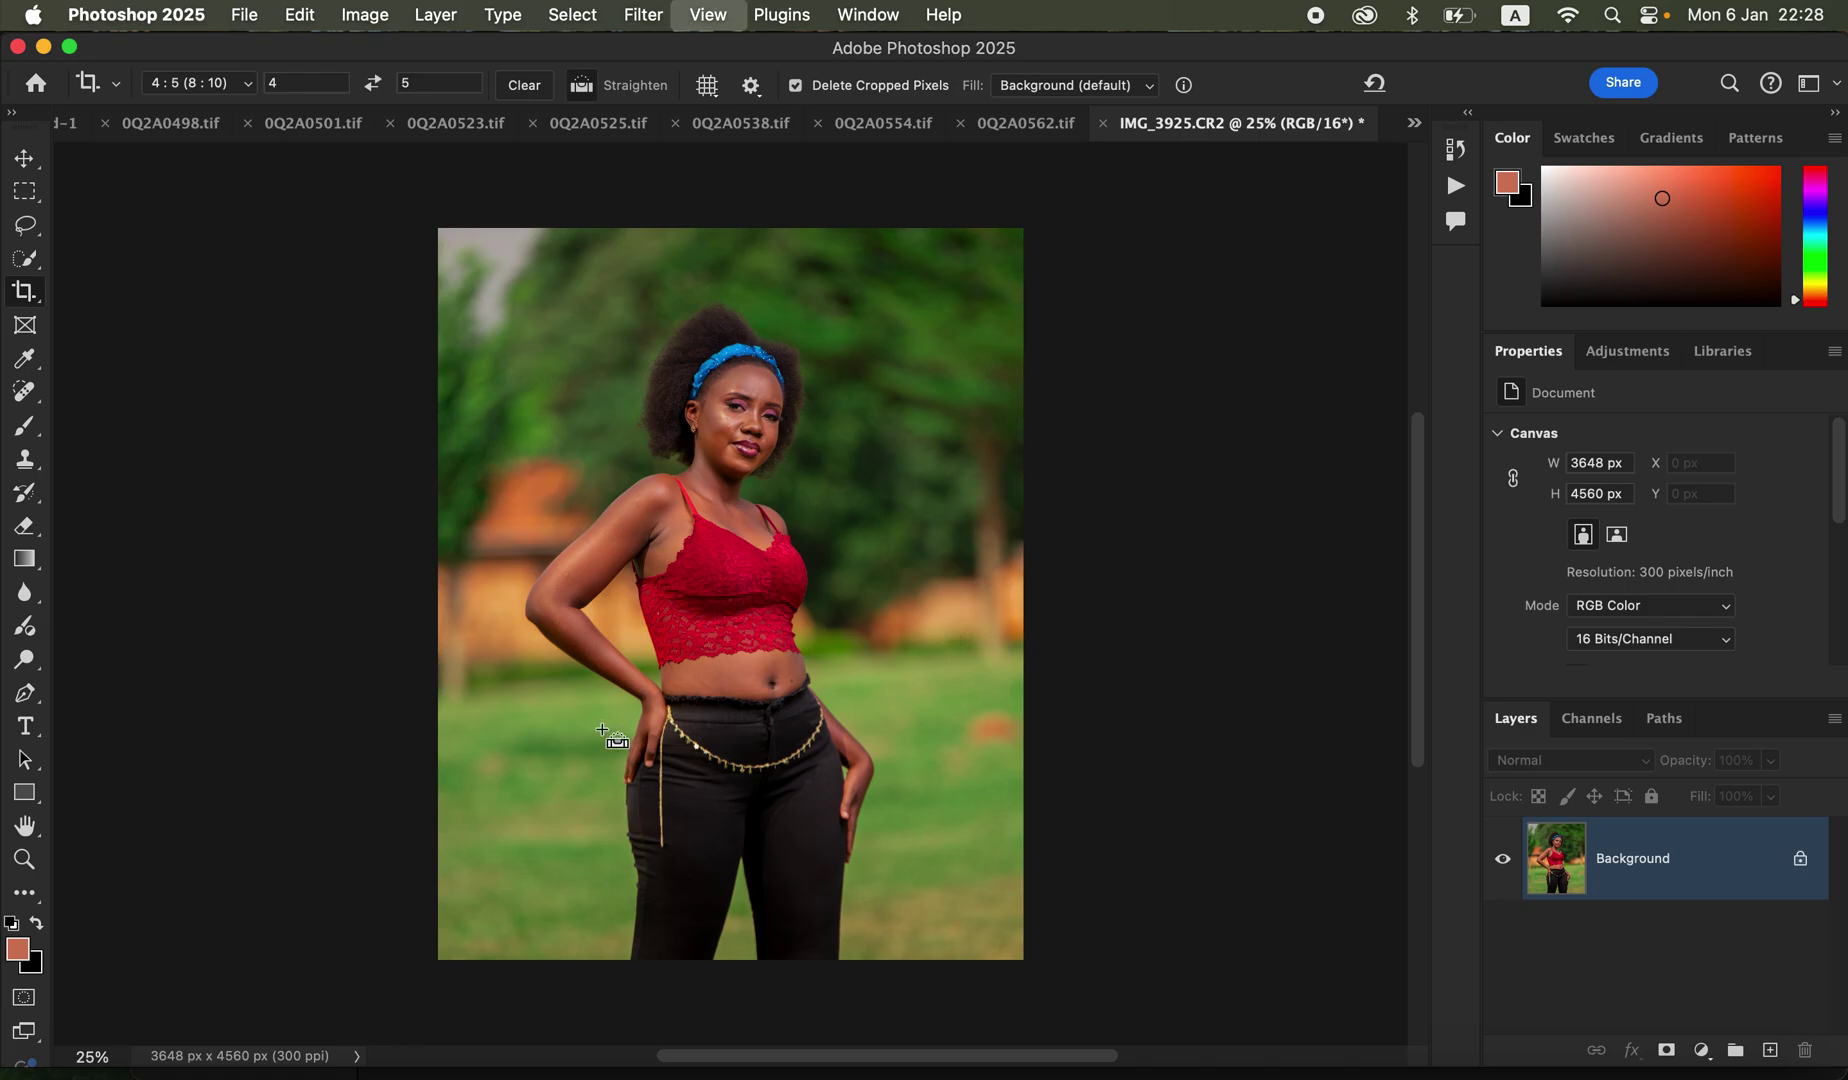
{"action": "key", "text": "super+equal"}
{"action": "key", "text": "super+equal"}
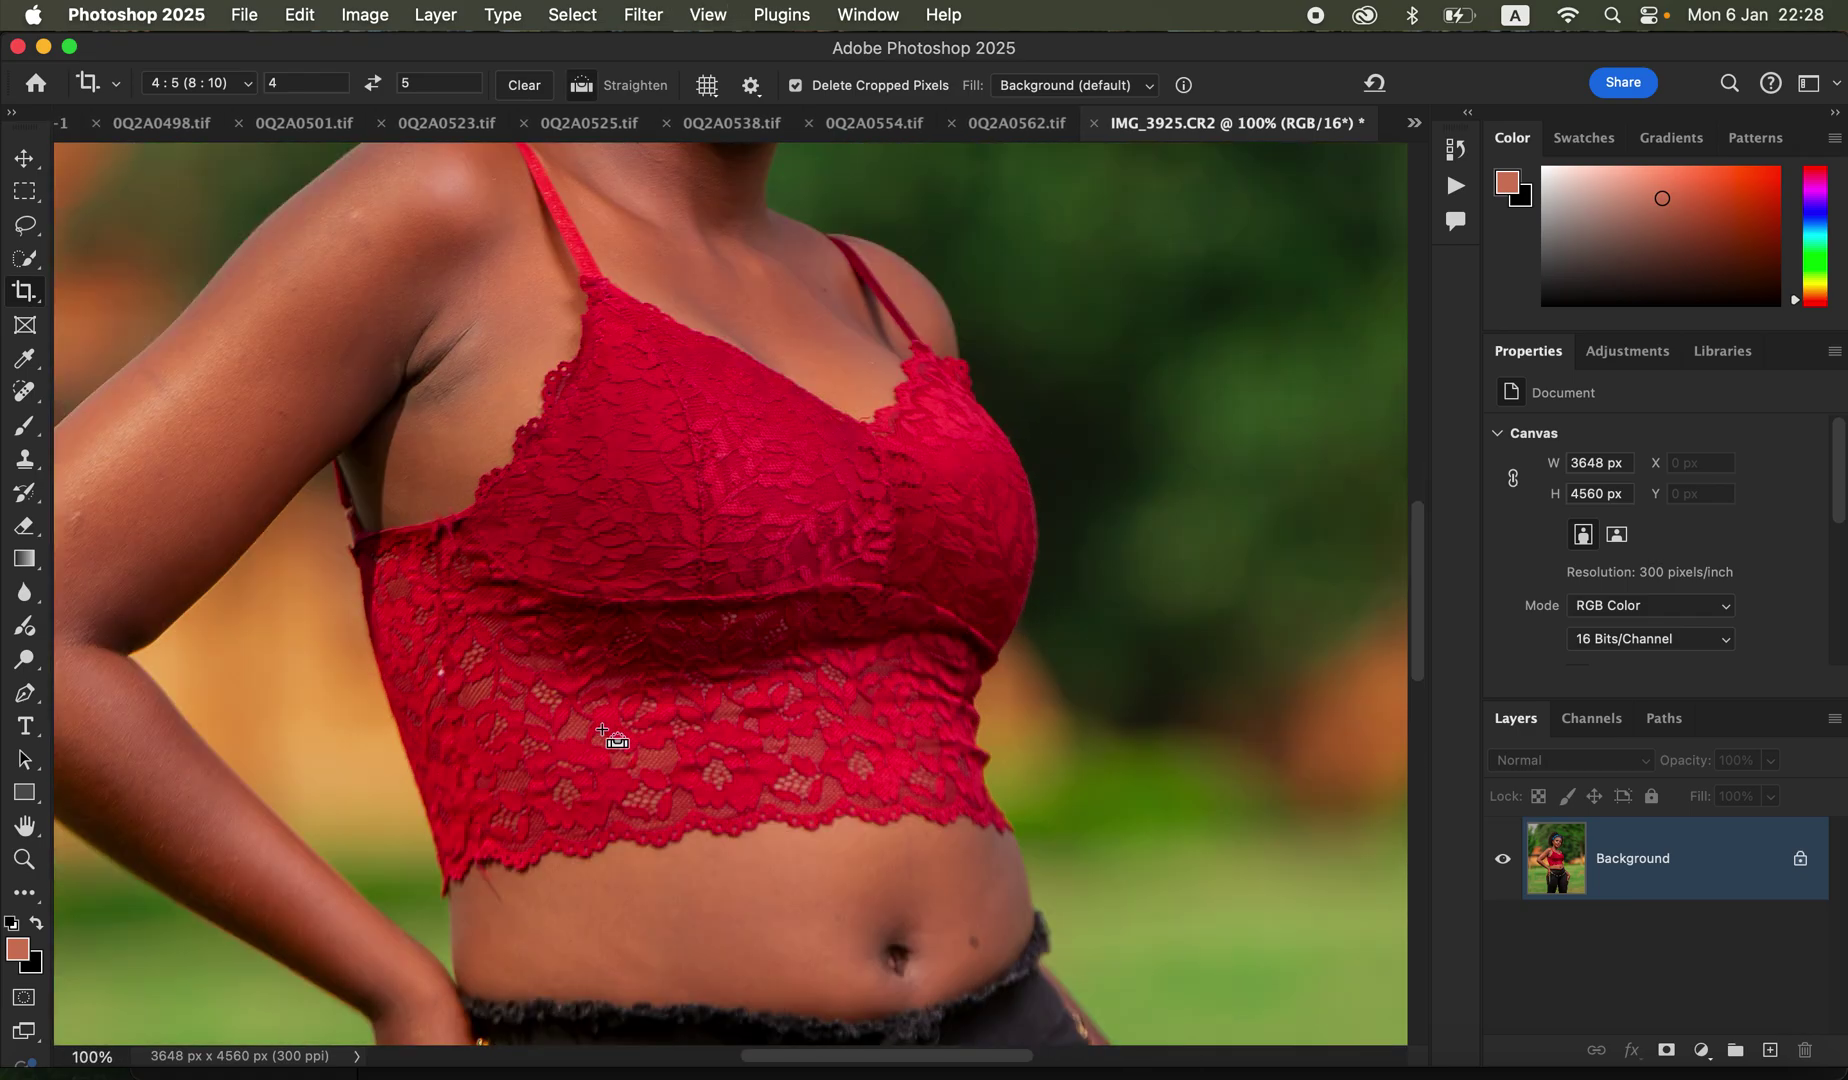
{"action": "key", "text": "super+minus"}
{"action": "key", "text": "super+minus"}
{"action": "key", "text": "super+minus"}
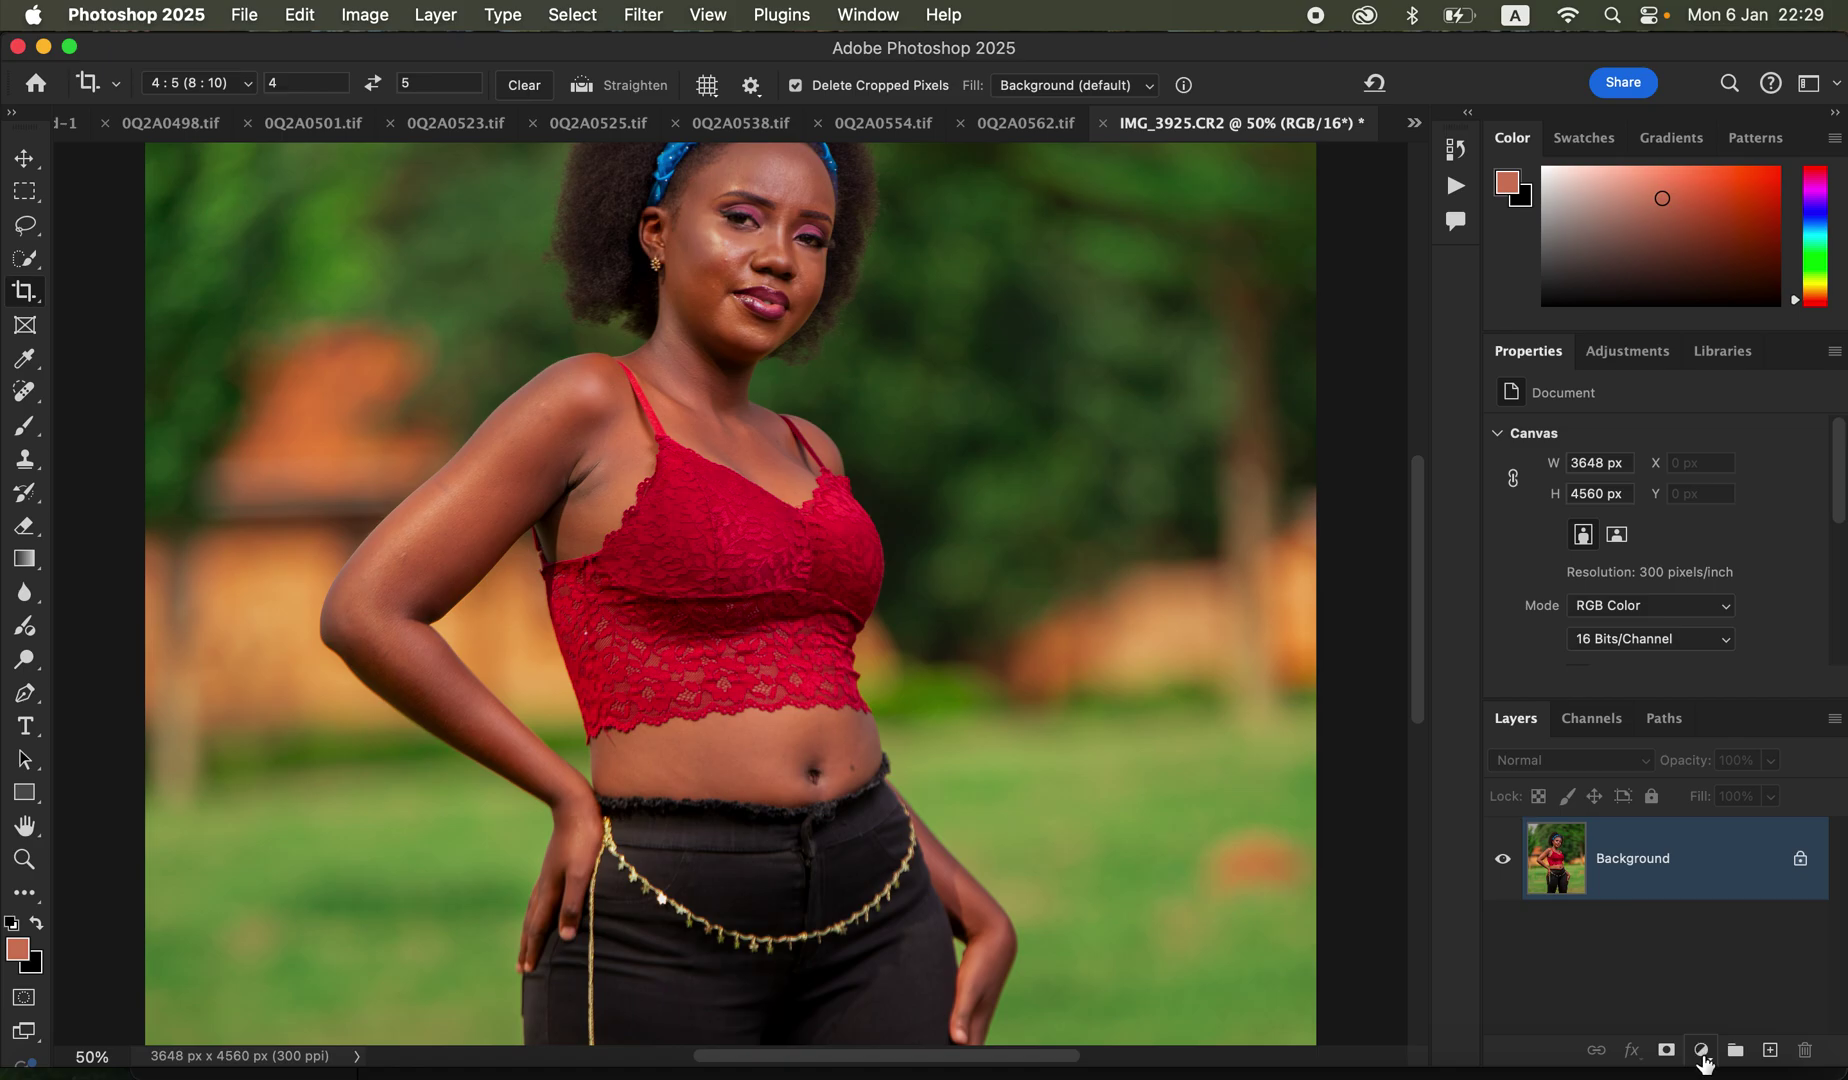
{"action": "left_click", "coordinate": [1701, 1051]}
{"action": "mouse_move", "coordinate": [1707, 1063]}
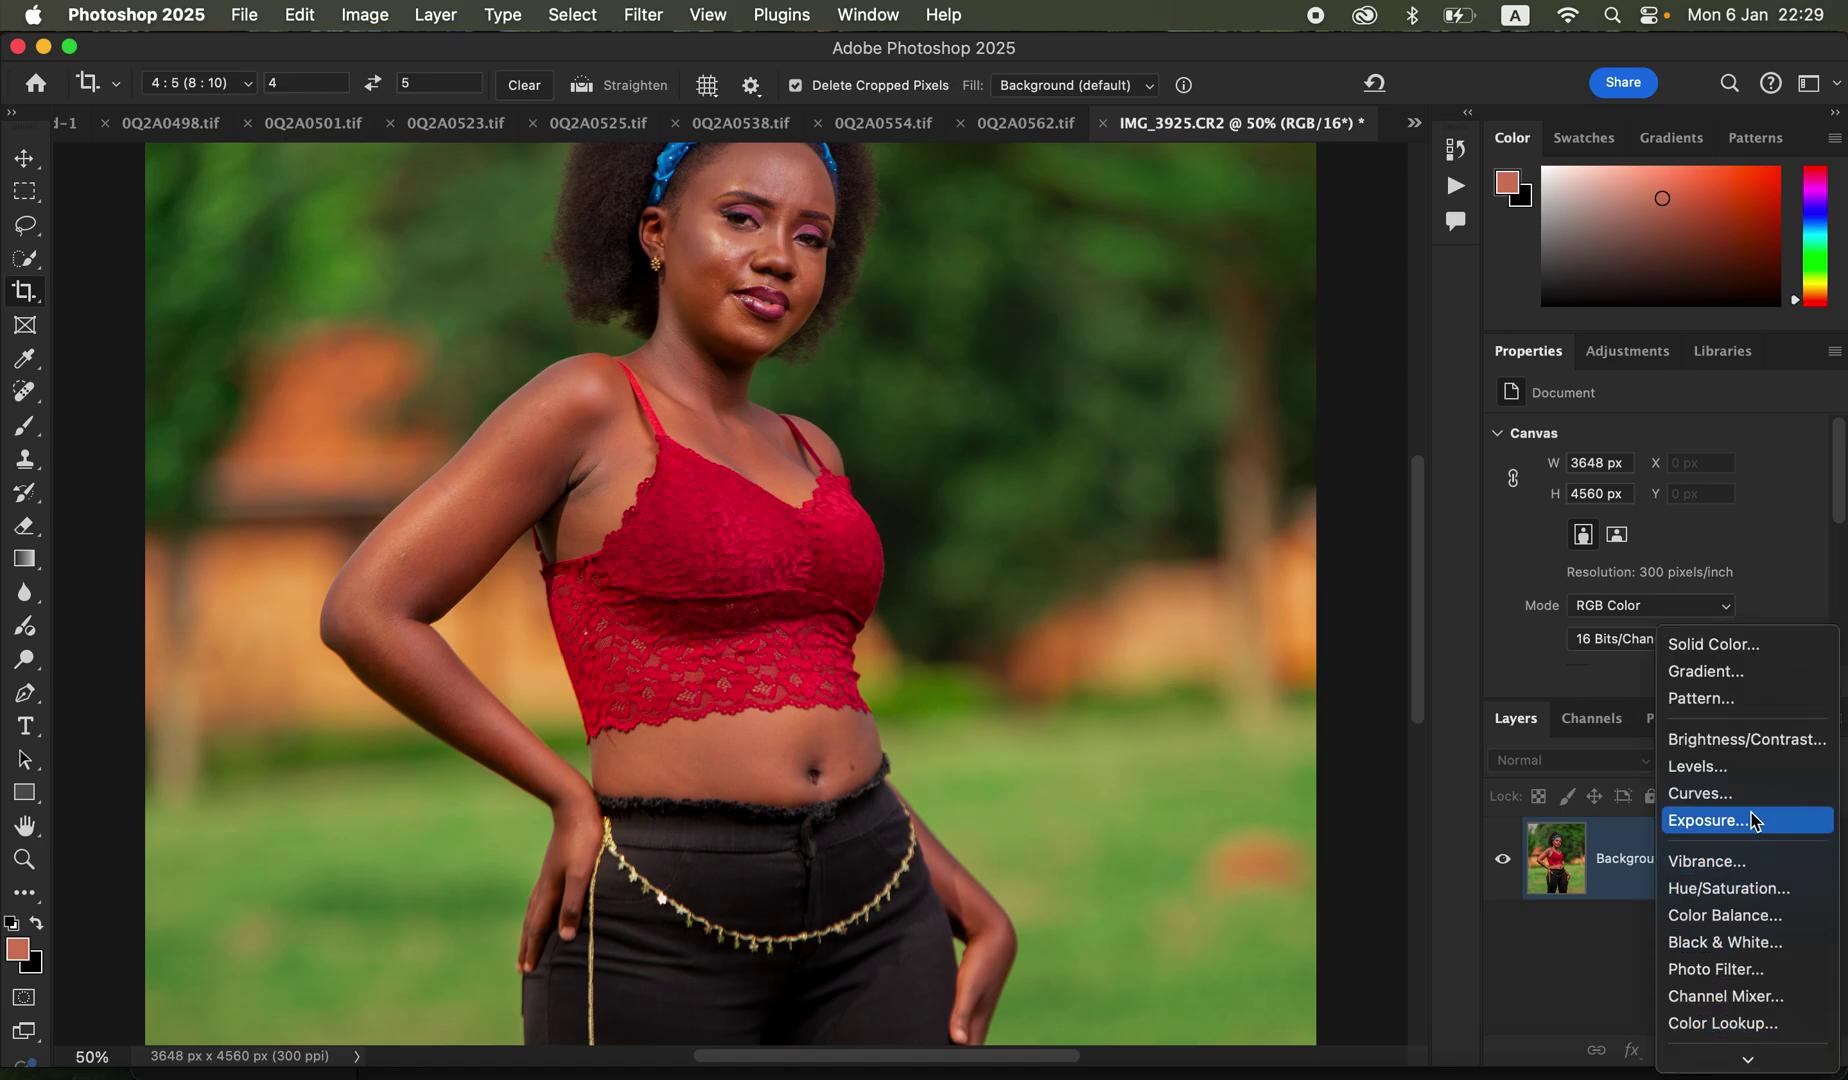
{"action": "left_click", "coordinate": [1755, 752]}
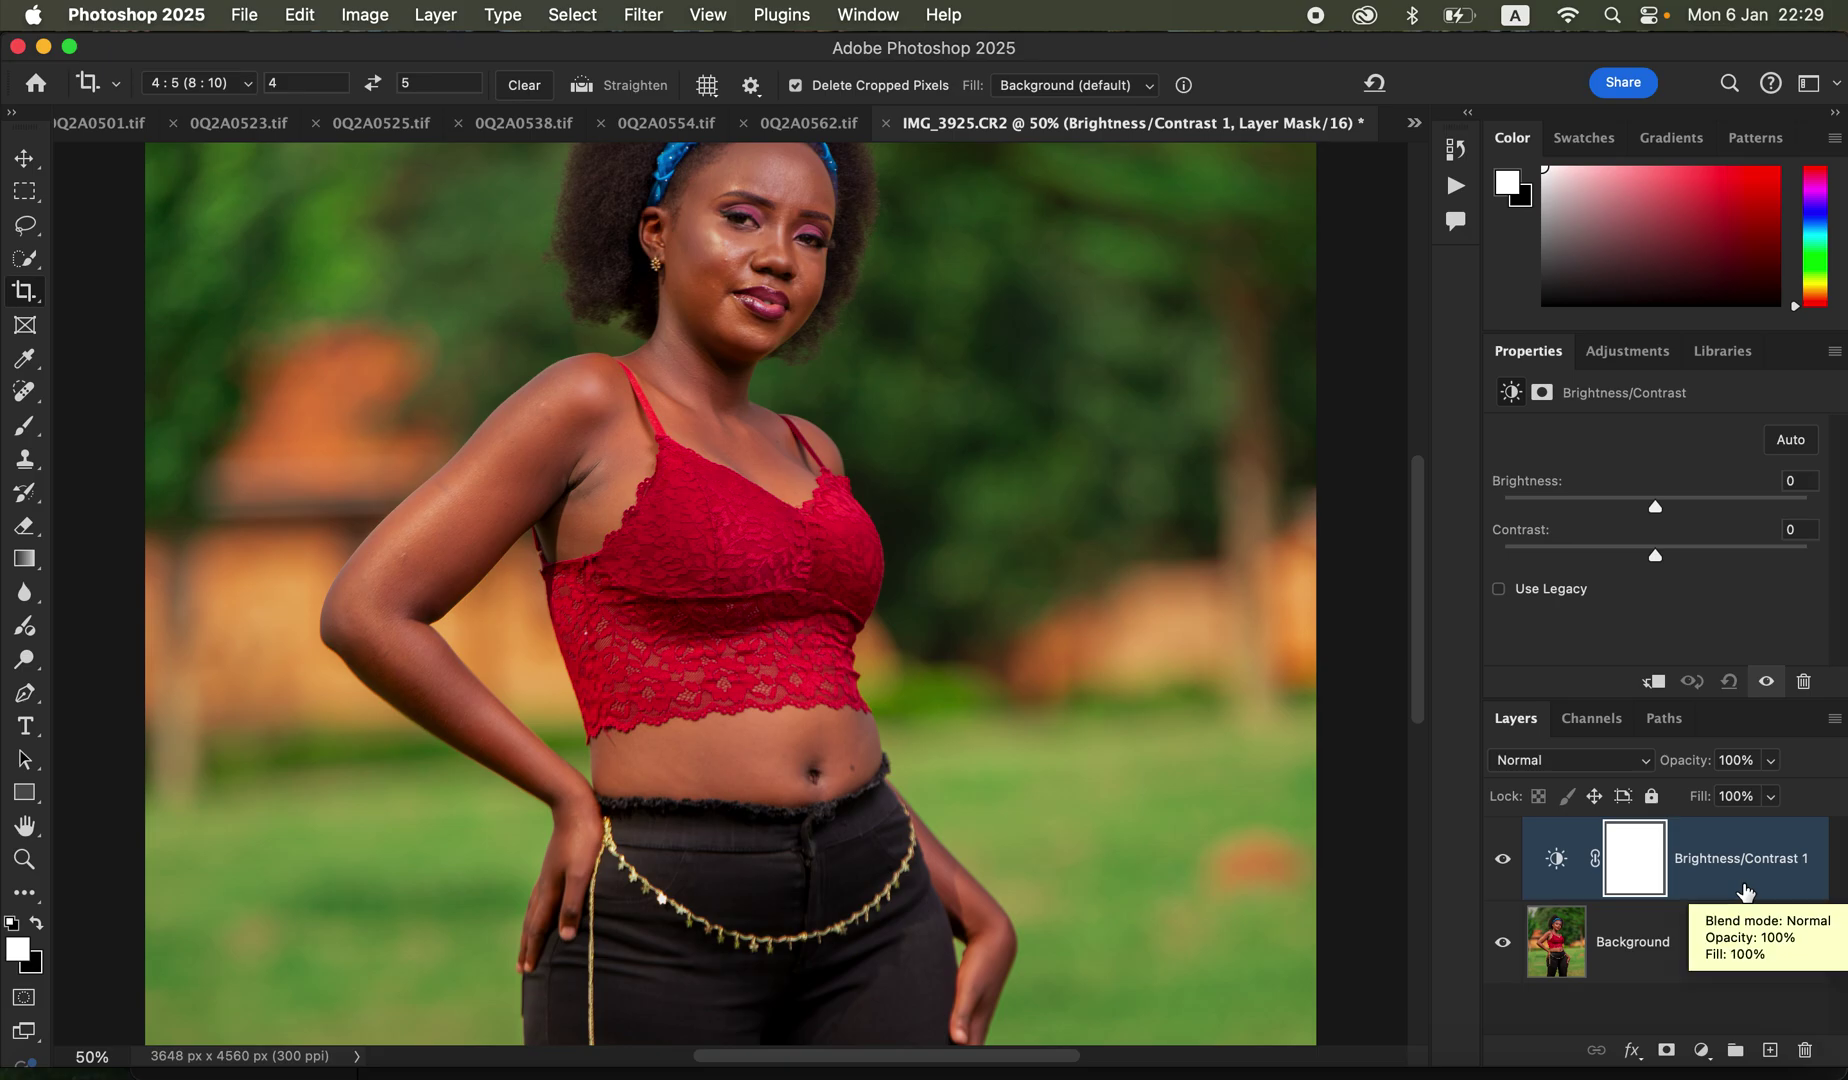
{"action": "key", "text": "super+alt+shift+e"}
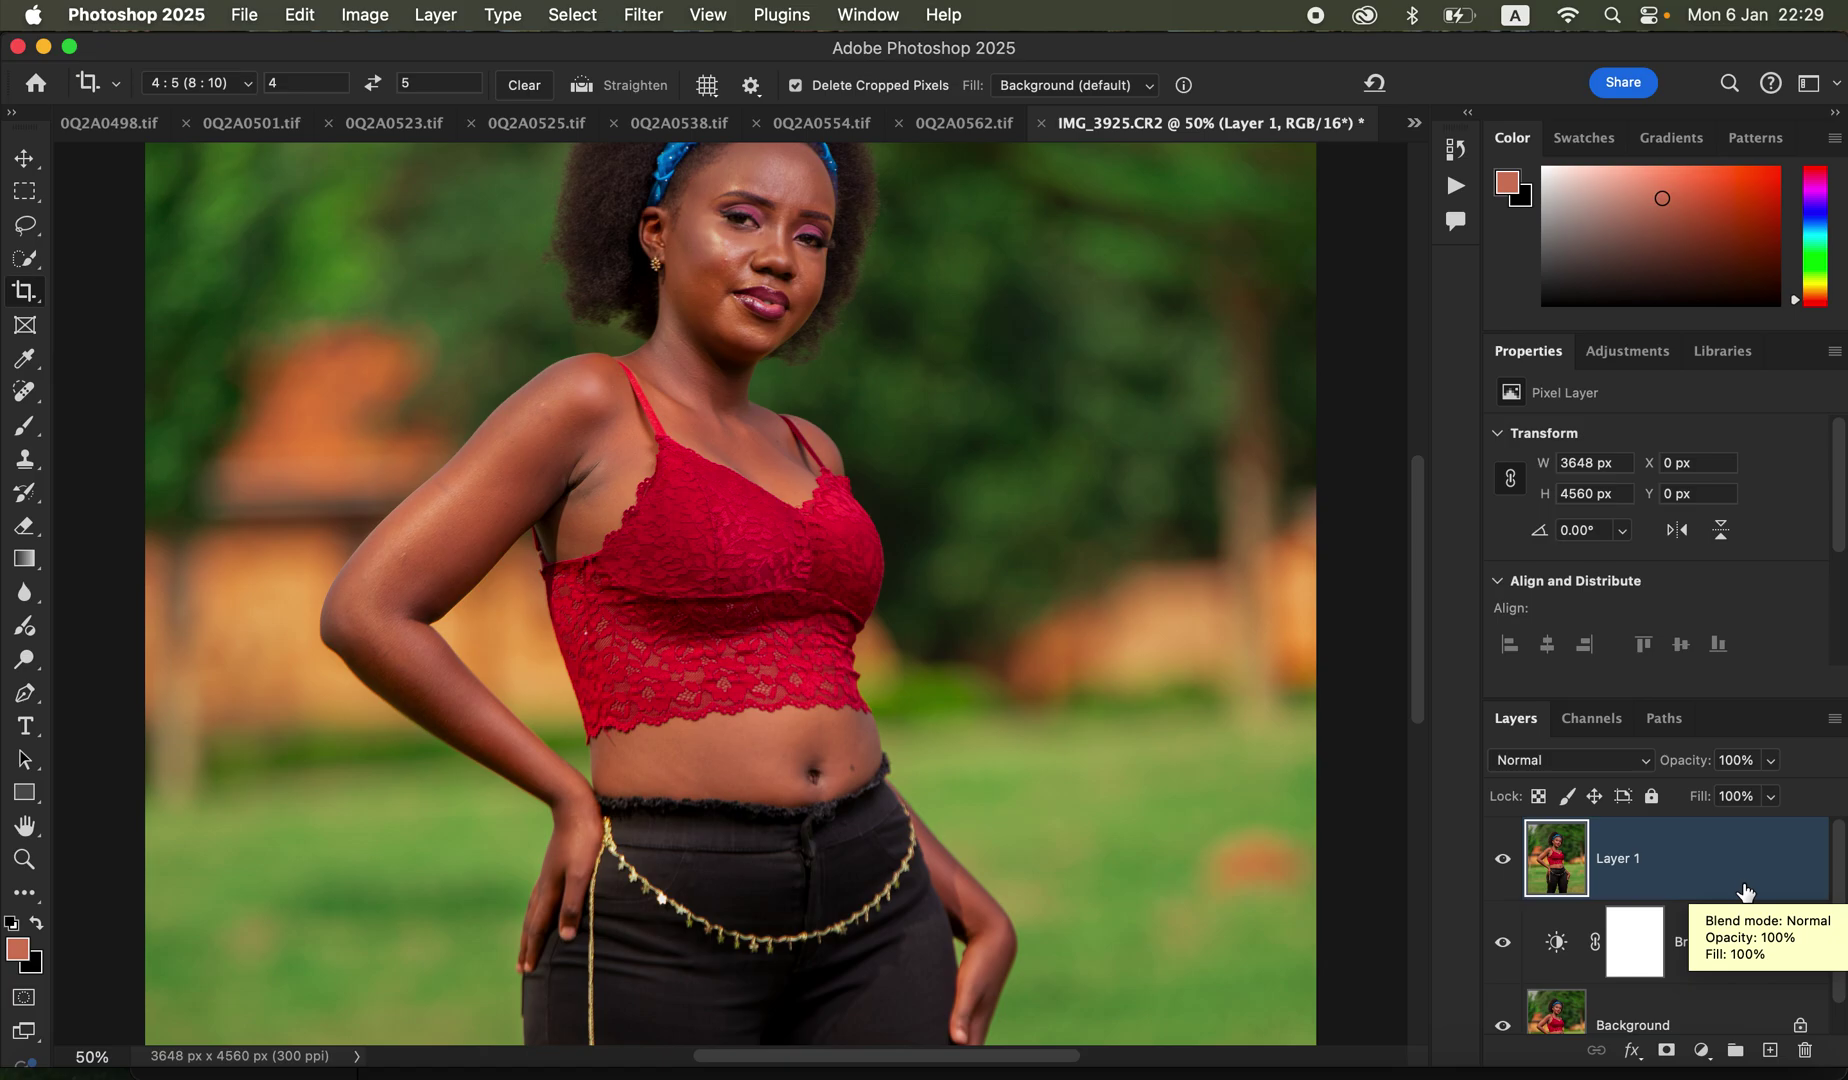
Step: Create an empty layer above the stamped copy and set its blend mode to Color
{"action": "left_click", "coordinate": [1769, 1052]}
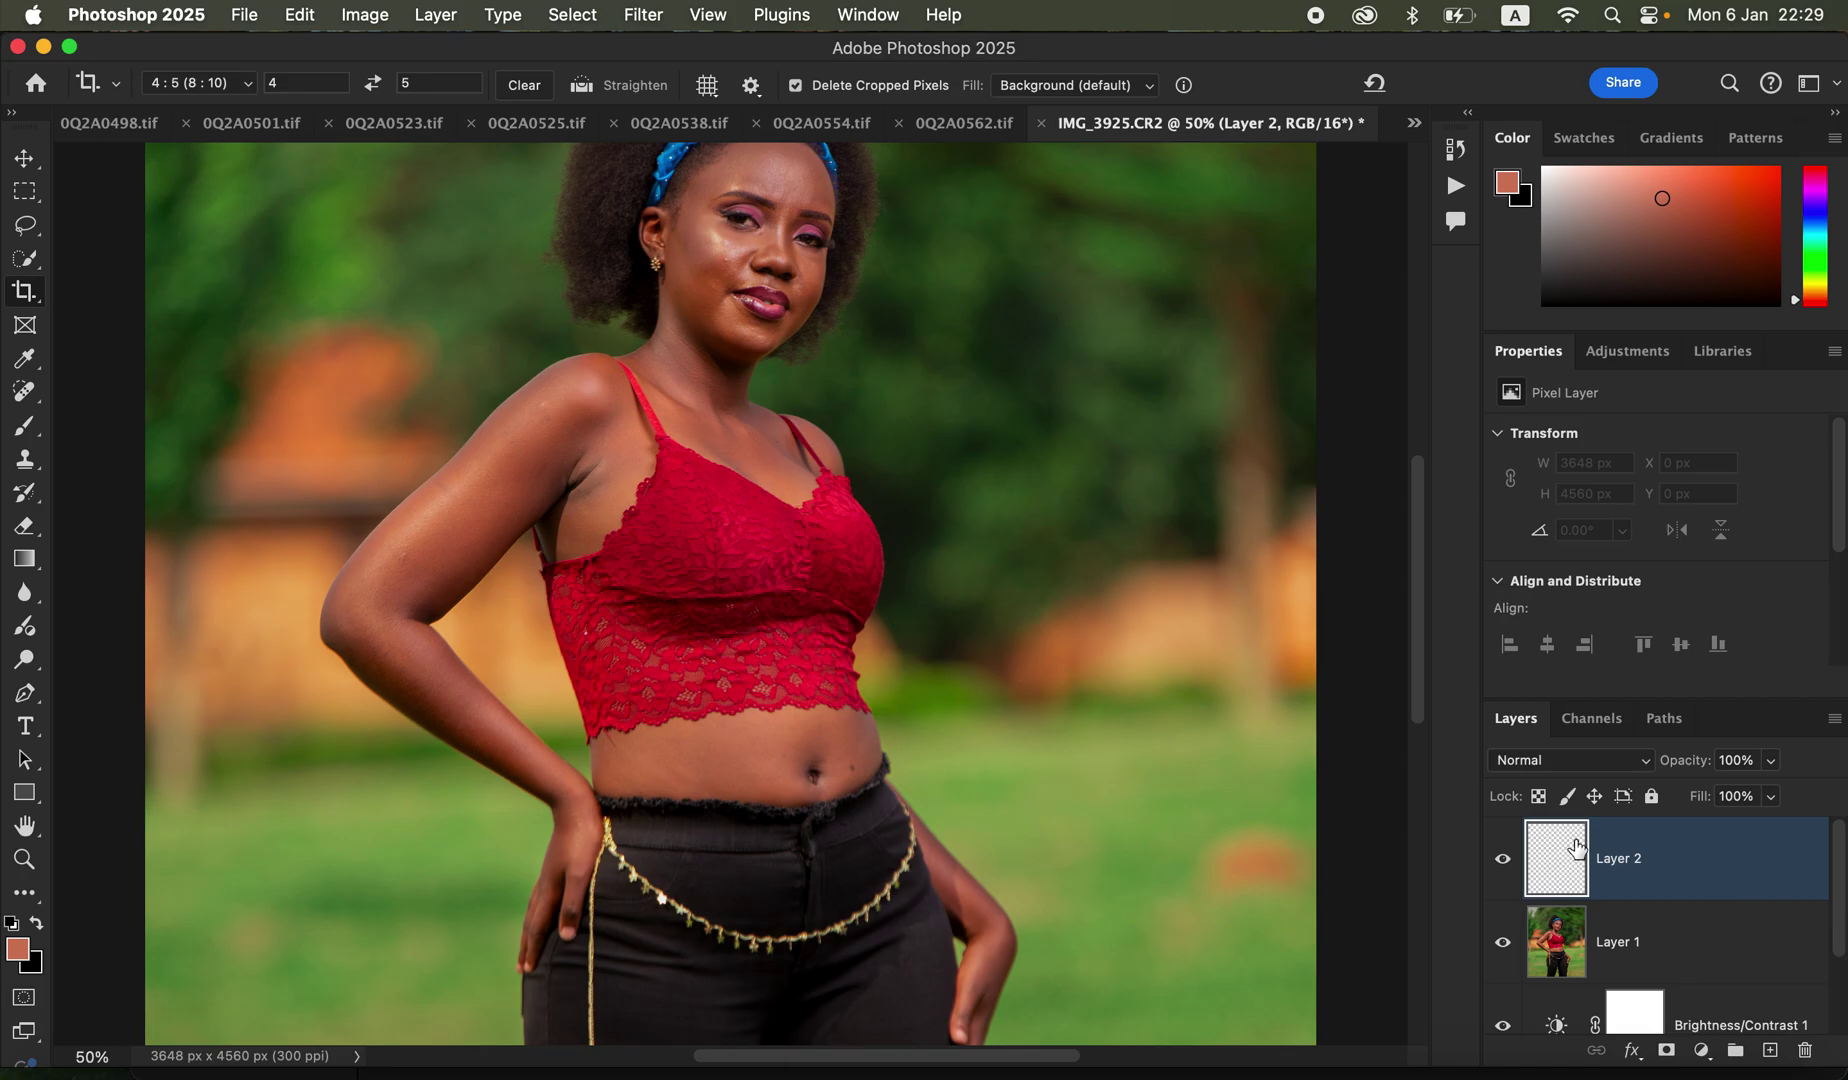
{"action": "left_click", "coordinate": [1563, 770]}
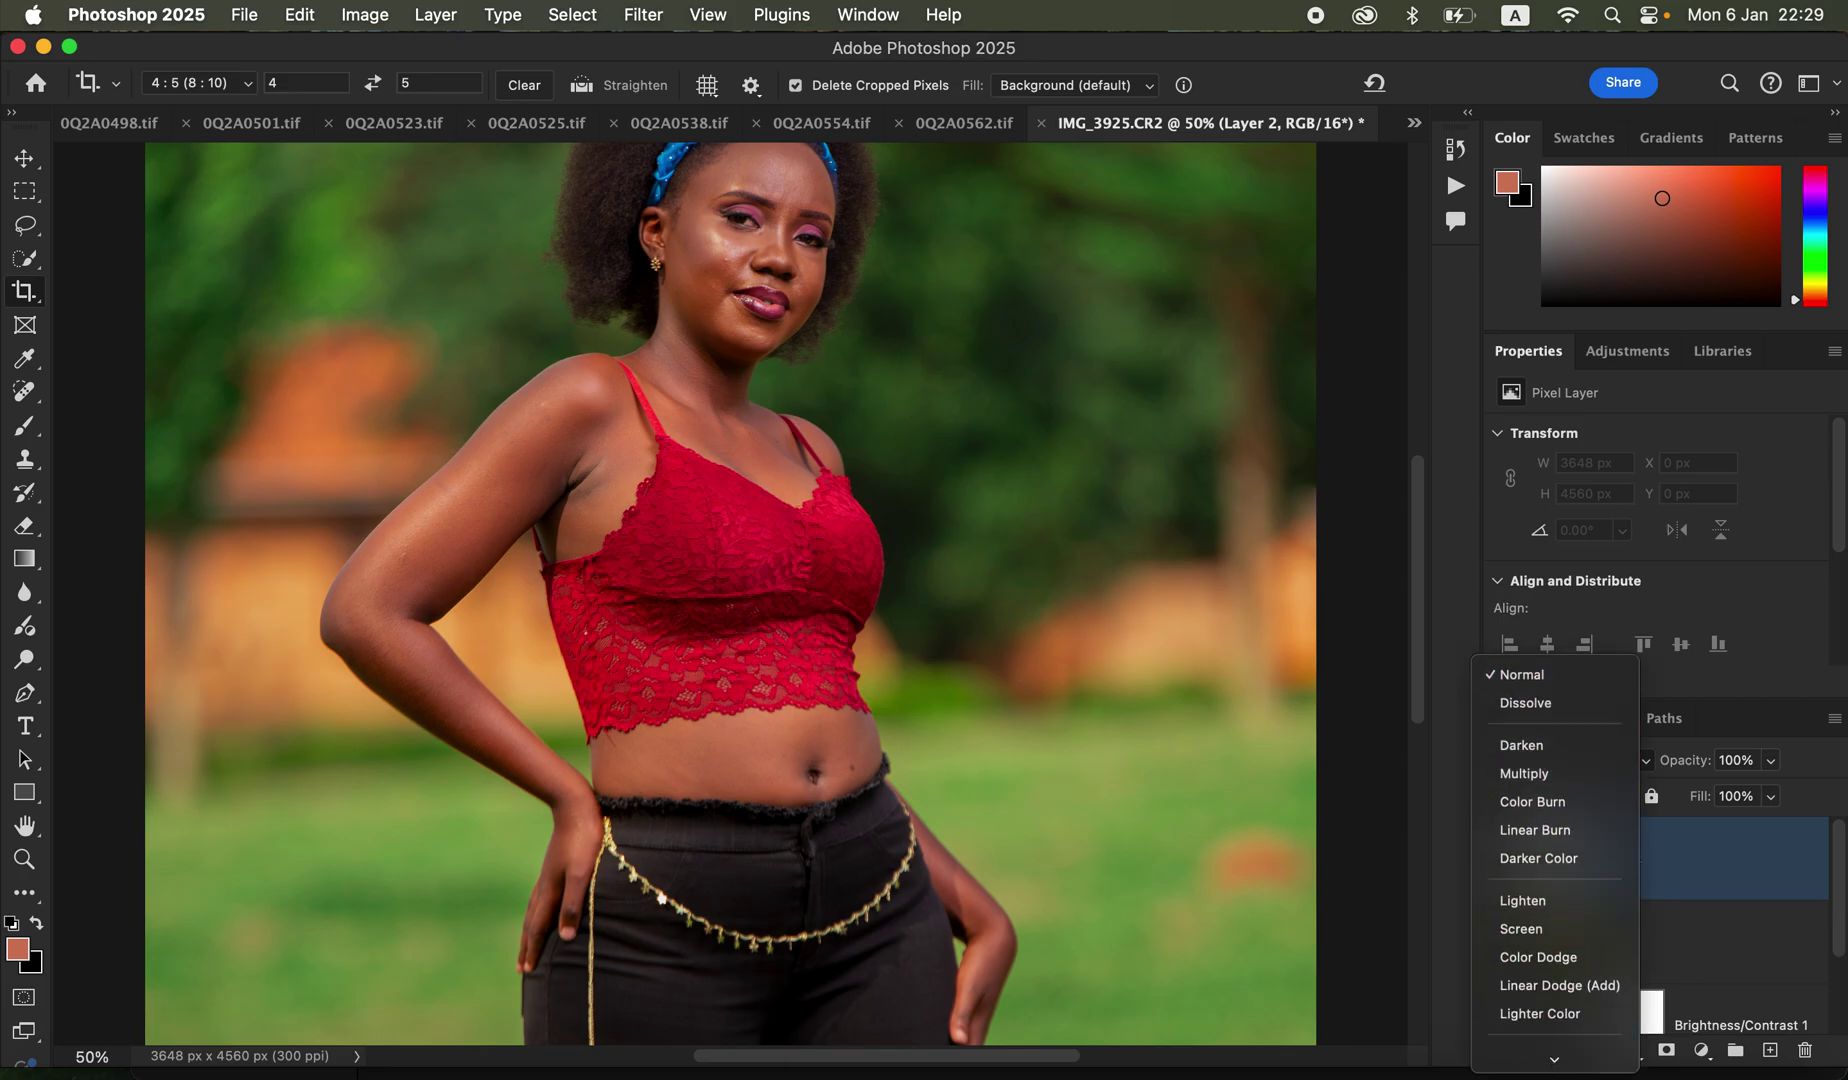
{"action": "scroll", "coordinate": [1554, 1050], "scroll_direction": "down", "scroll_amount": 5}
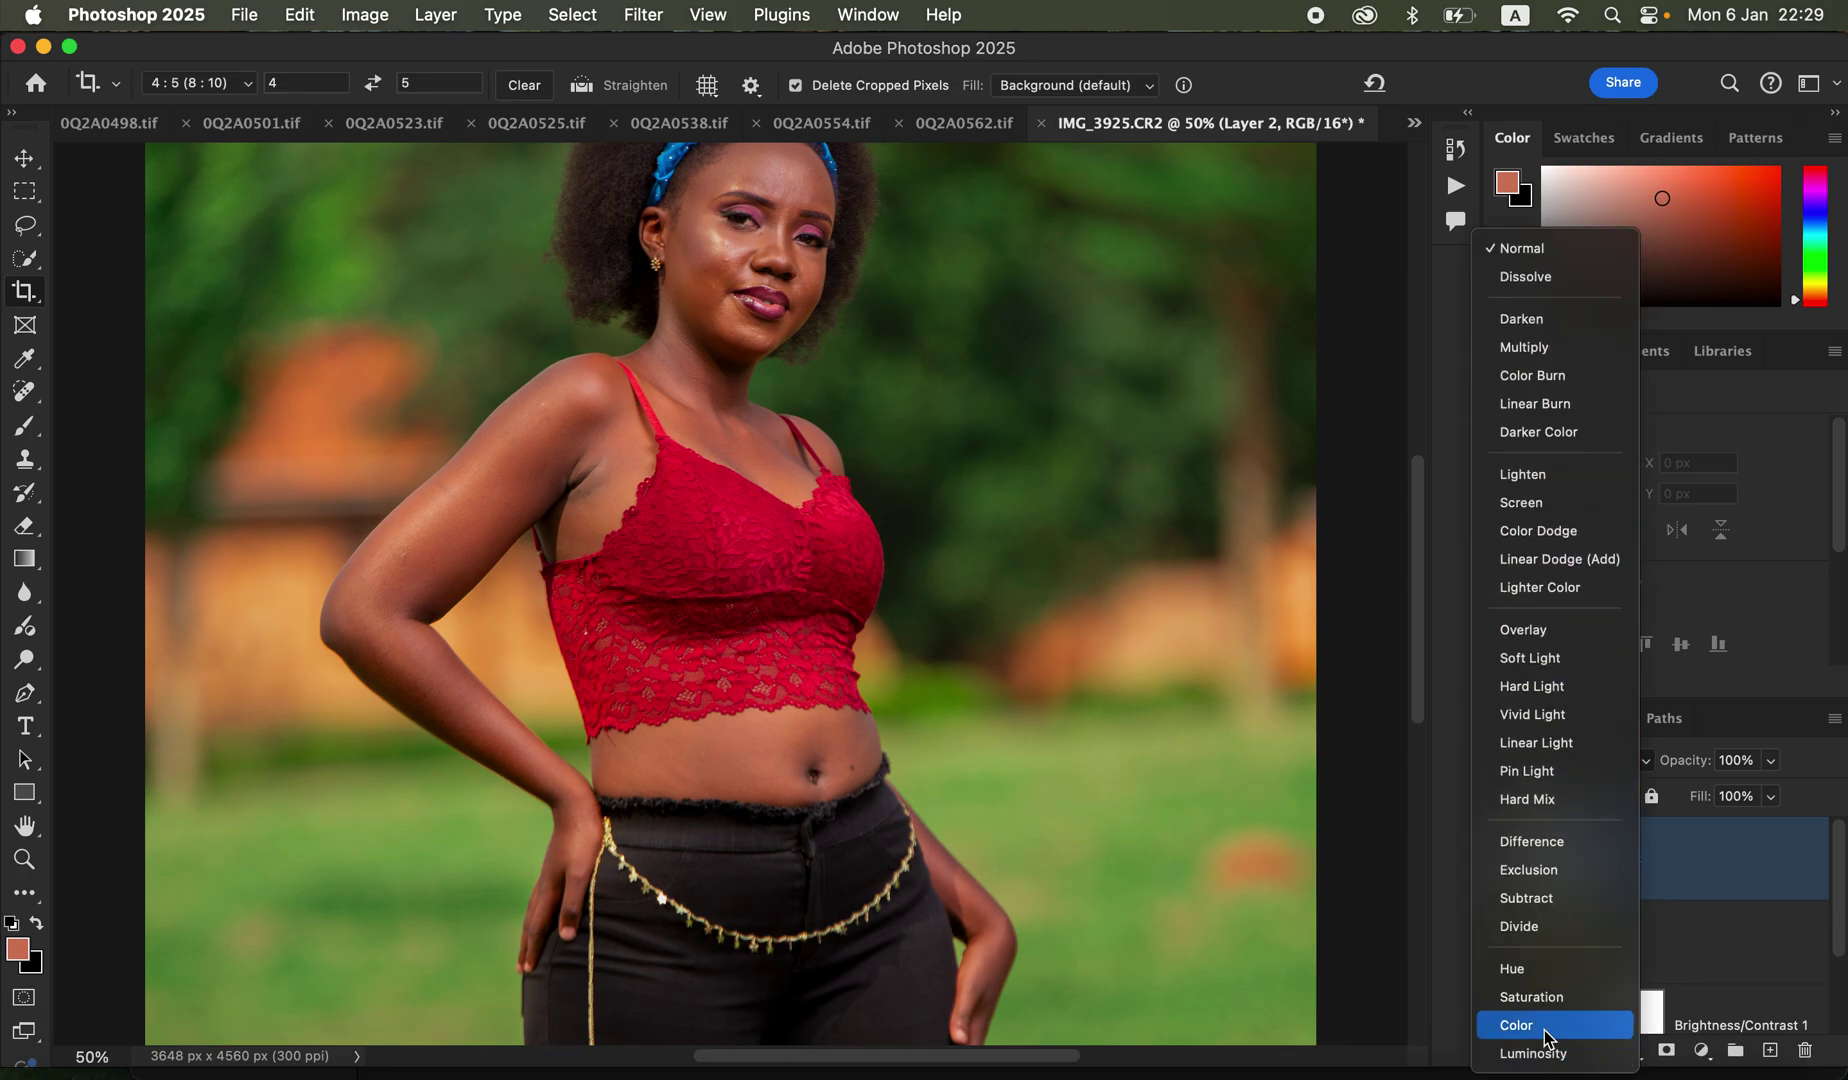
{"action": "left_click", "coordinate": [1550, 1027]}
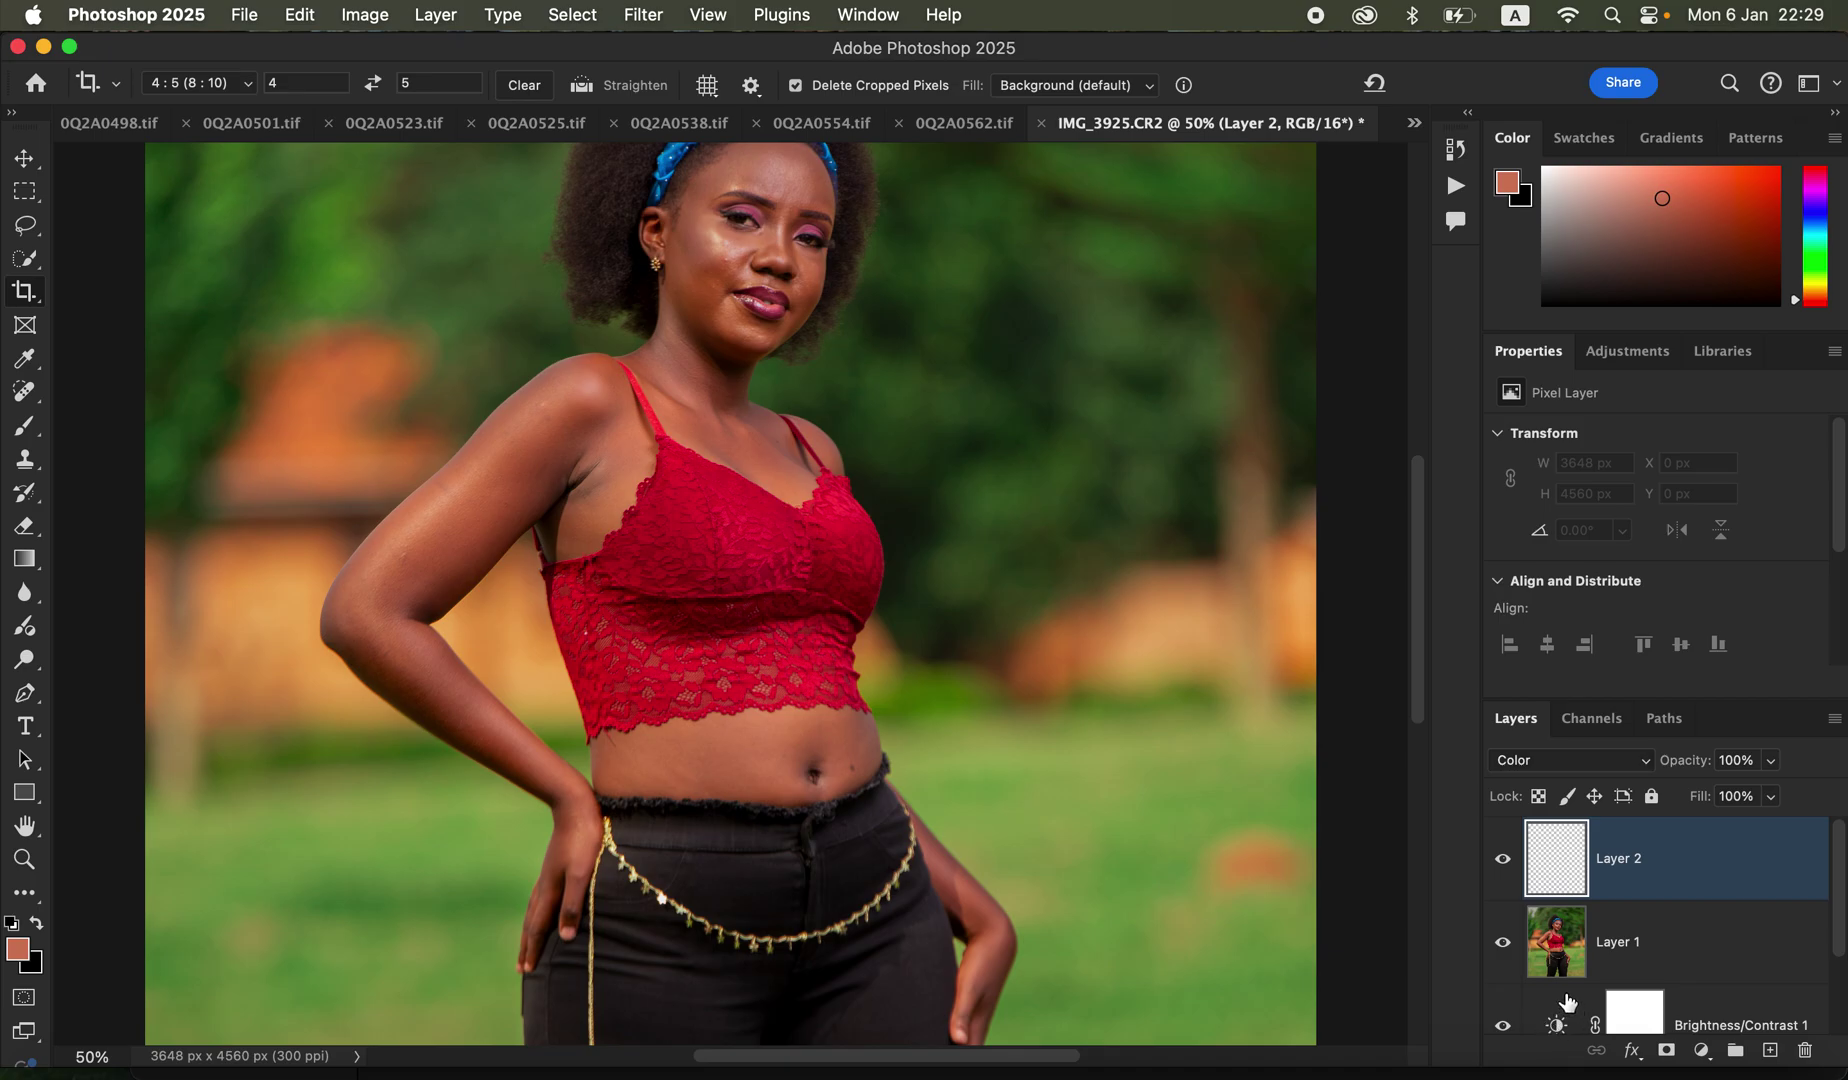
Step: Select the subject from the stamped Layer 1, then make the empty Color layer active again
{"action": "left_click", "coordinate": [1645, 948]}
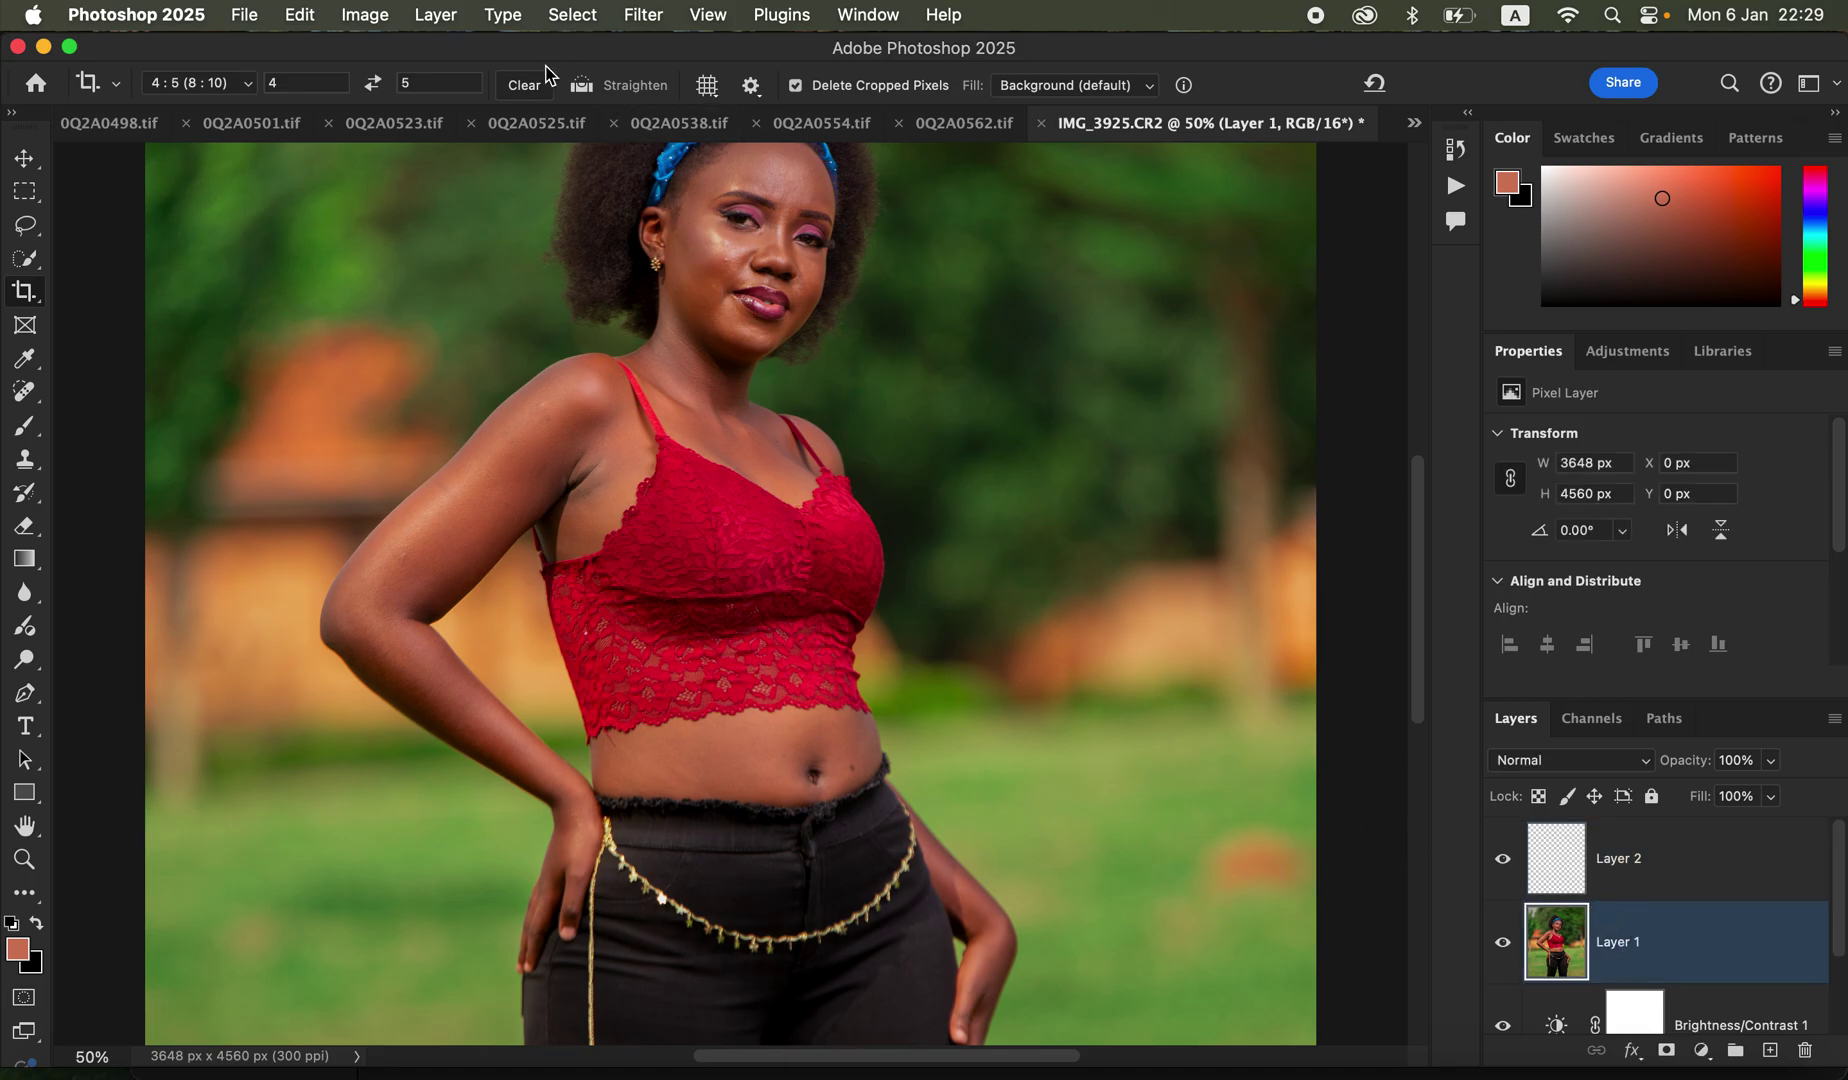
{"action": "left_click", "coordinate": [578, 14]}
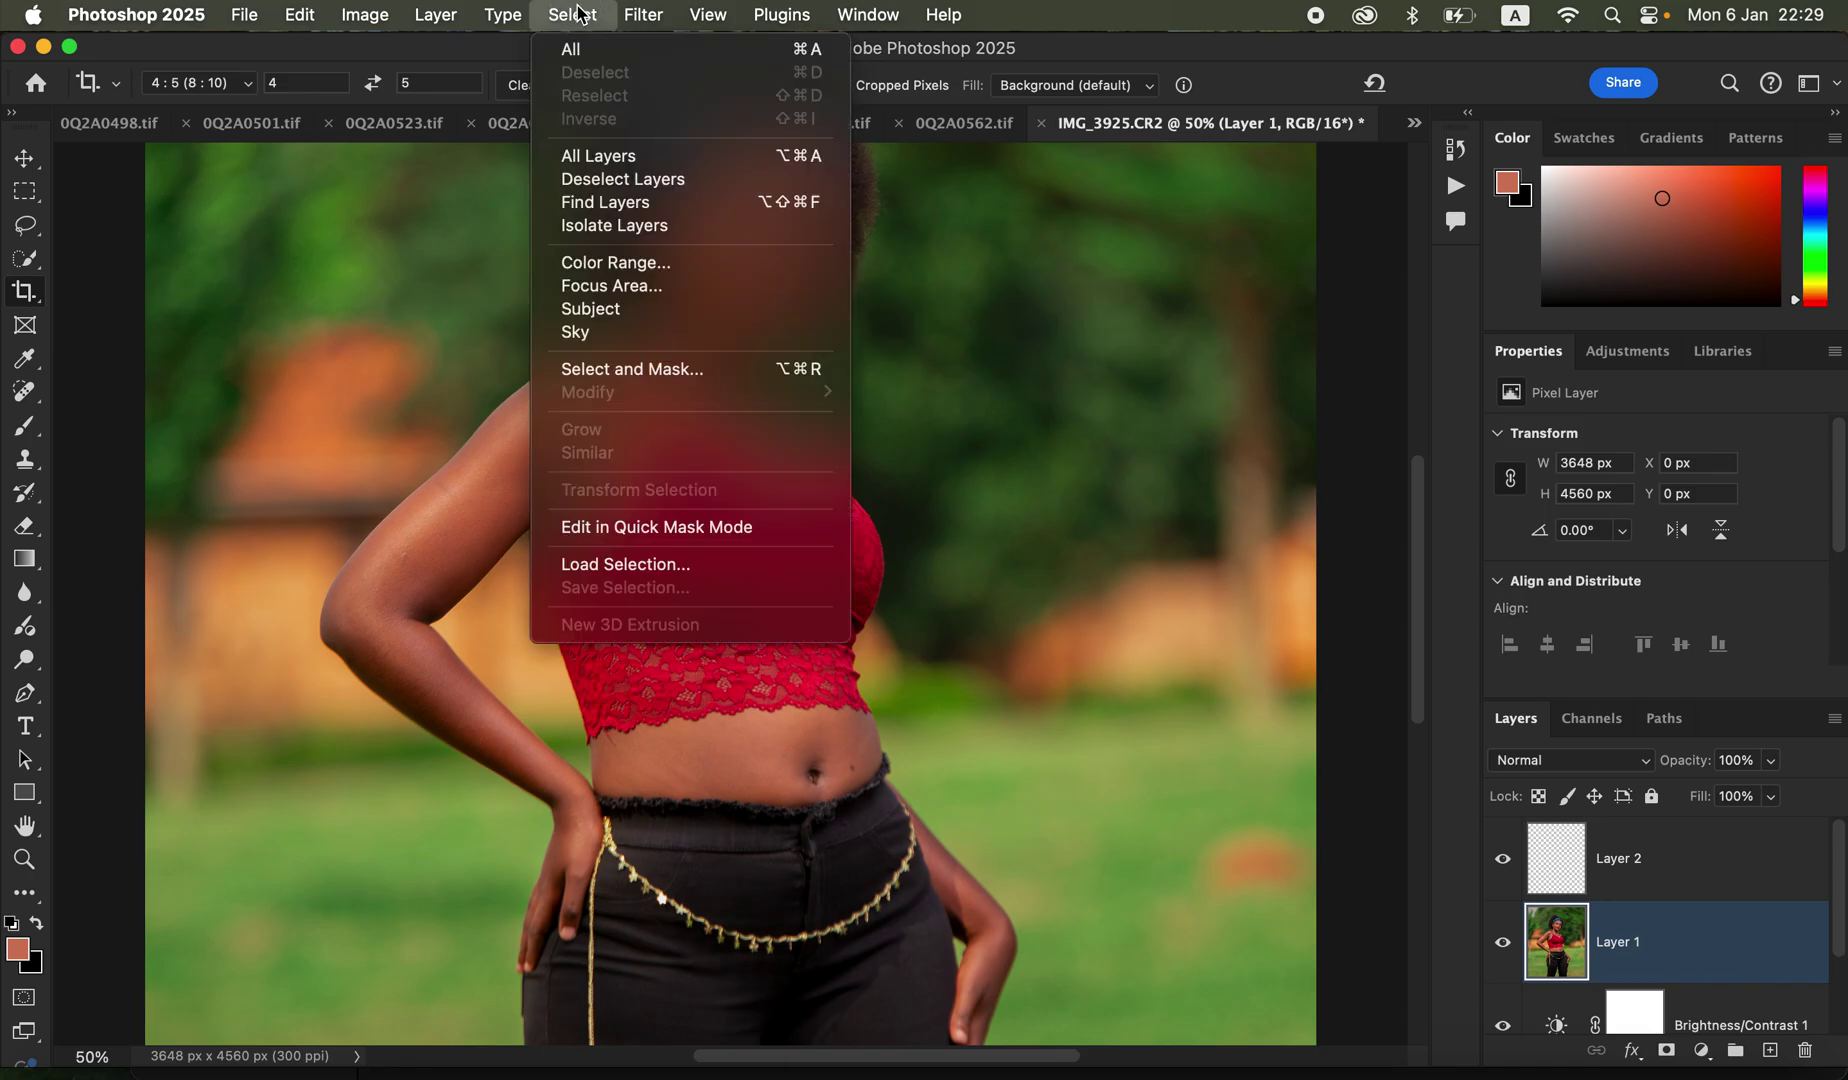
{"action": "left_click", "coordinate": [642, 310]}
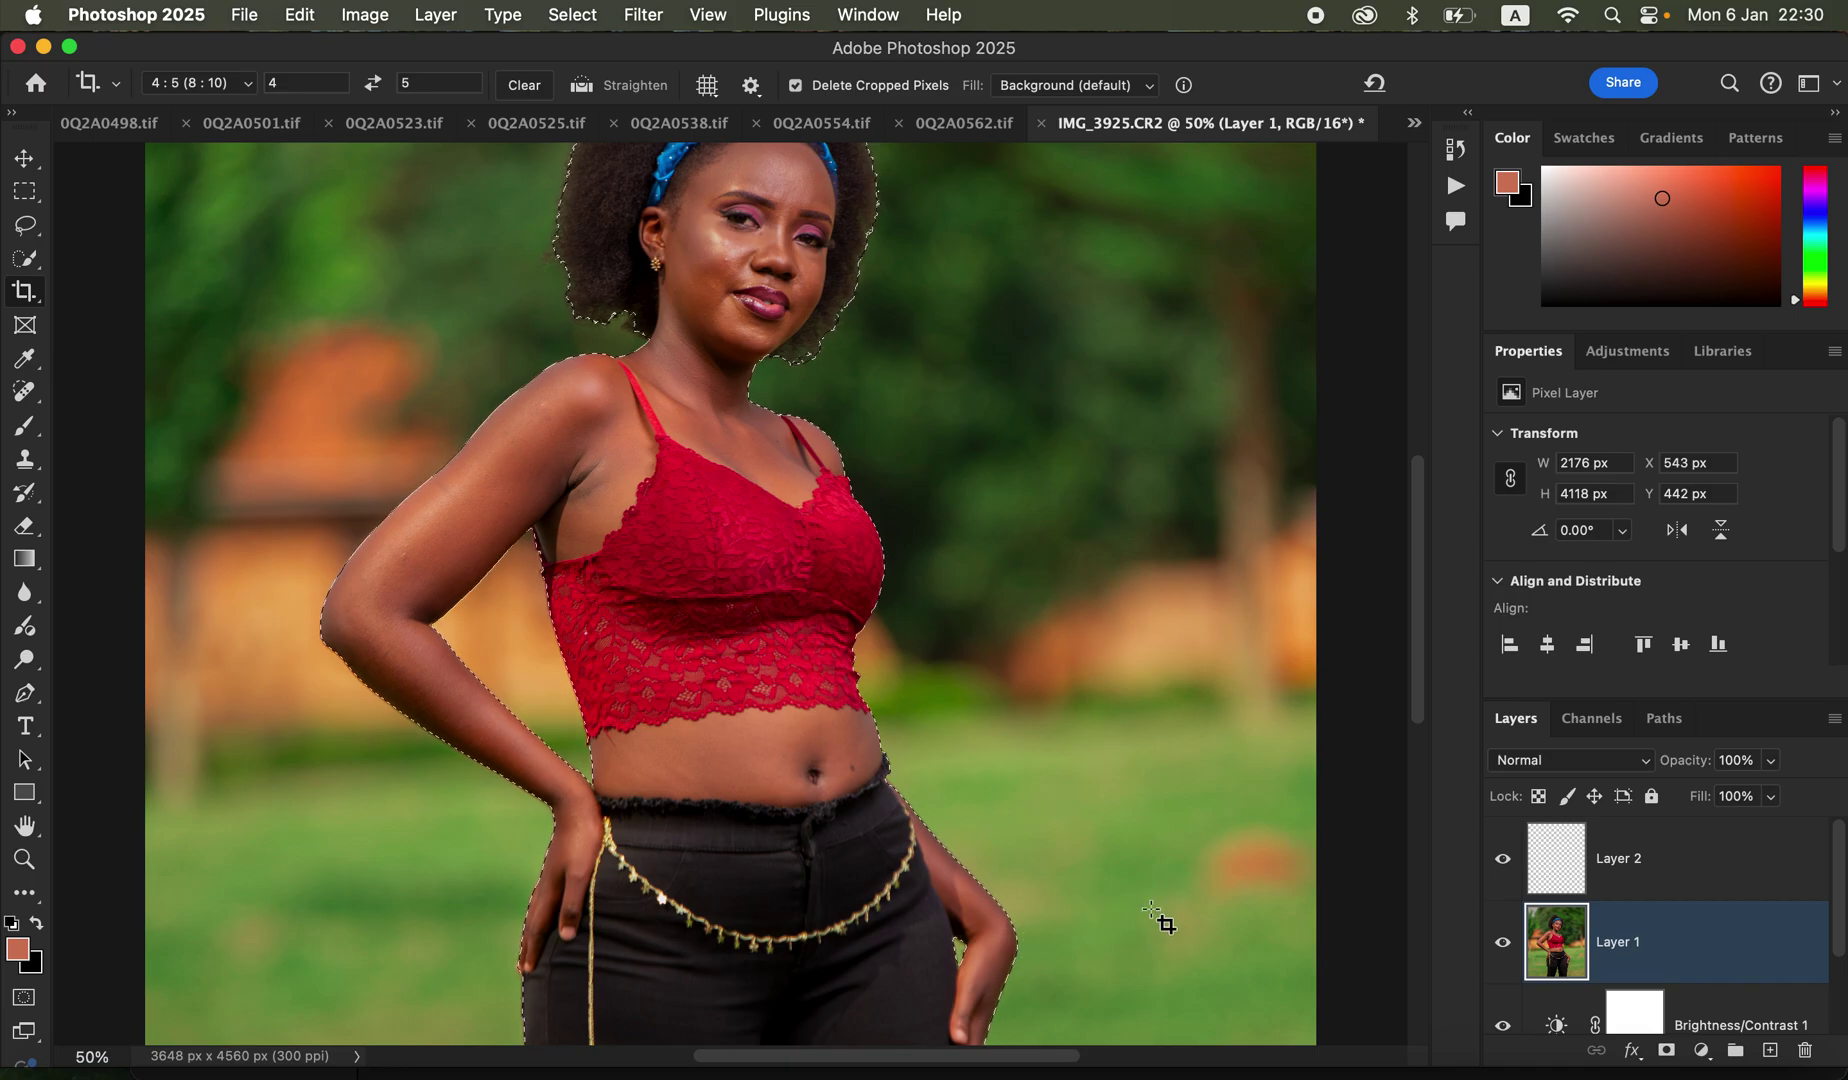
{"action": "left_click", "coordinate": [1661, 879]}
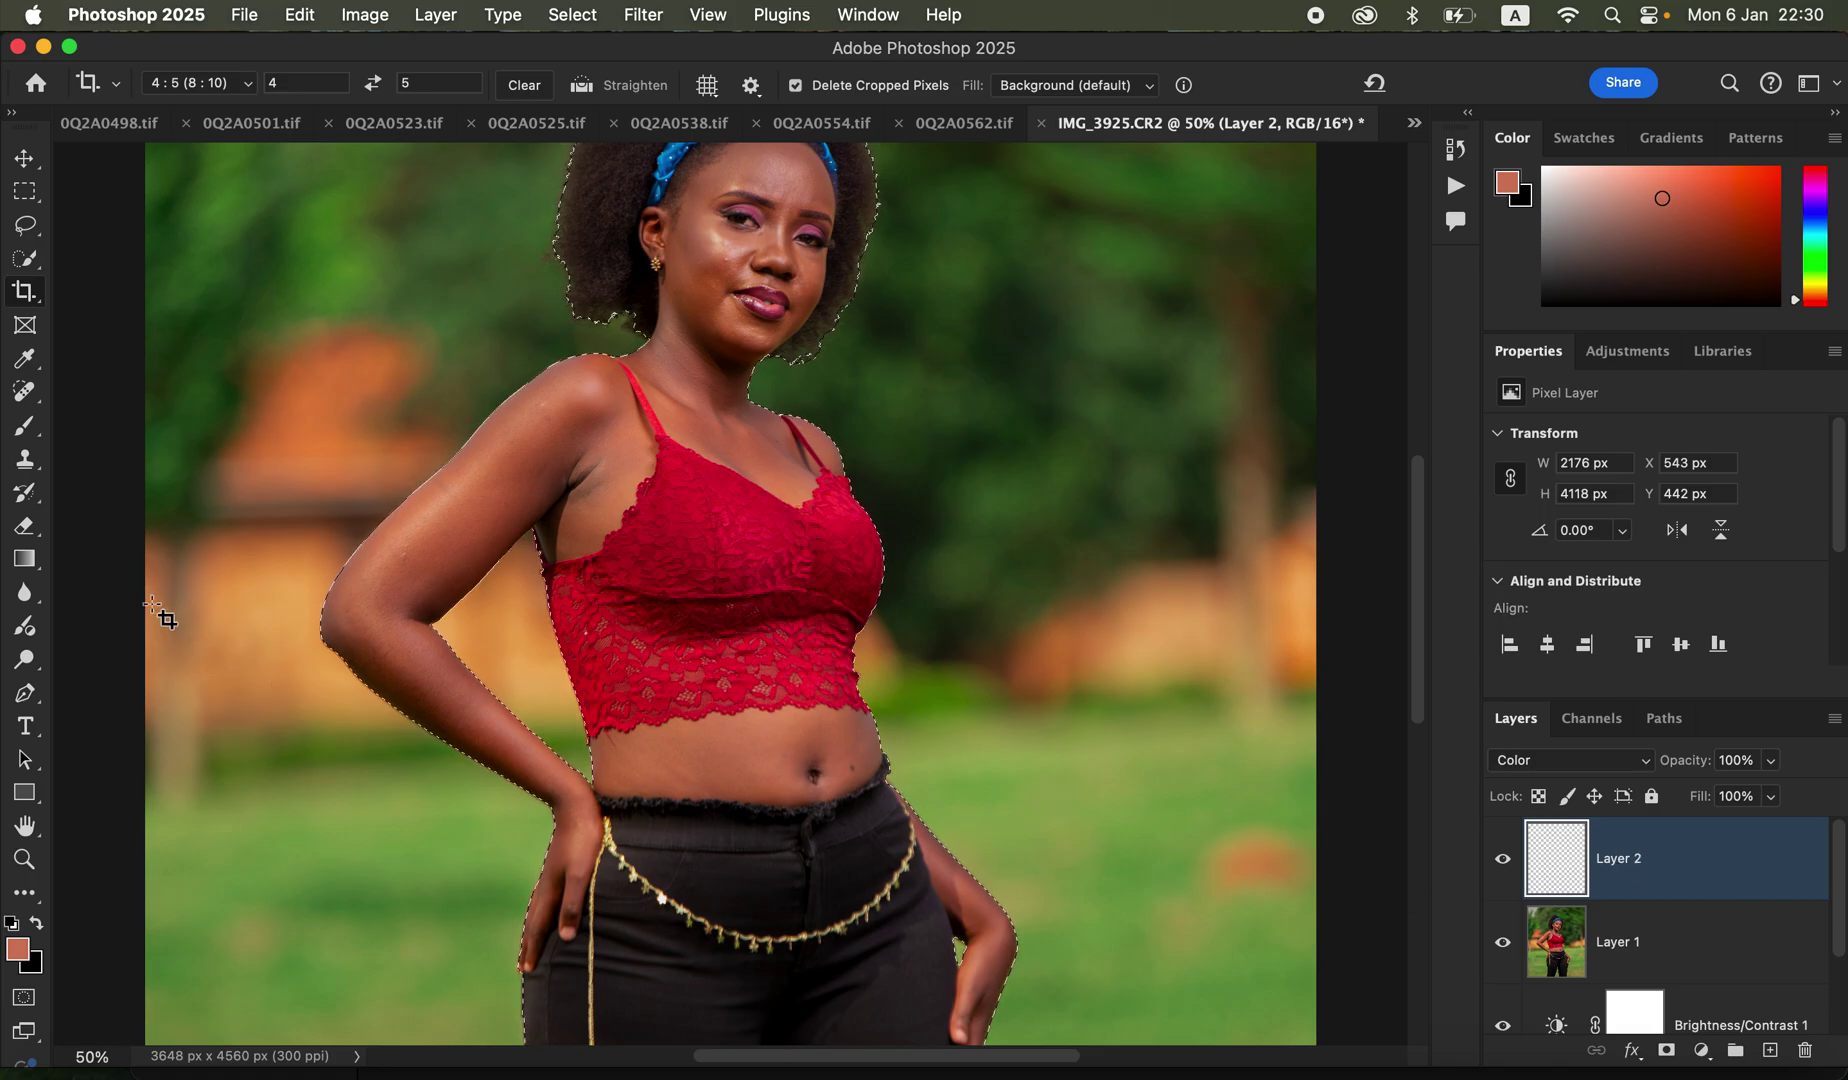
Step: Activate the Brush tool and check that its preset is Soft Round with 0% hardness
{"action": "left_click", "coordinate": [22, 440]}
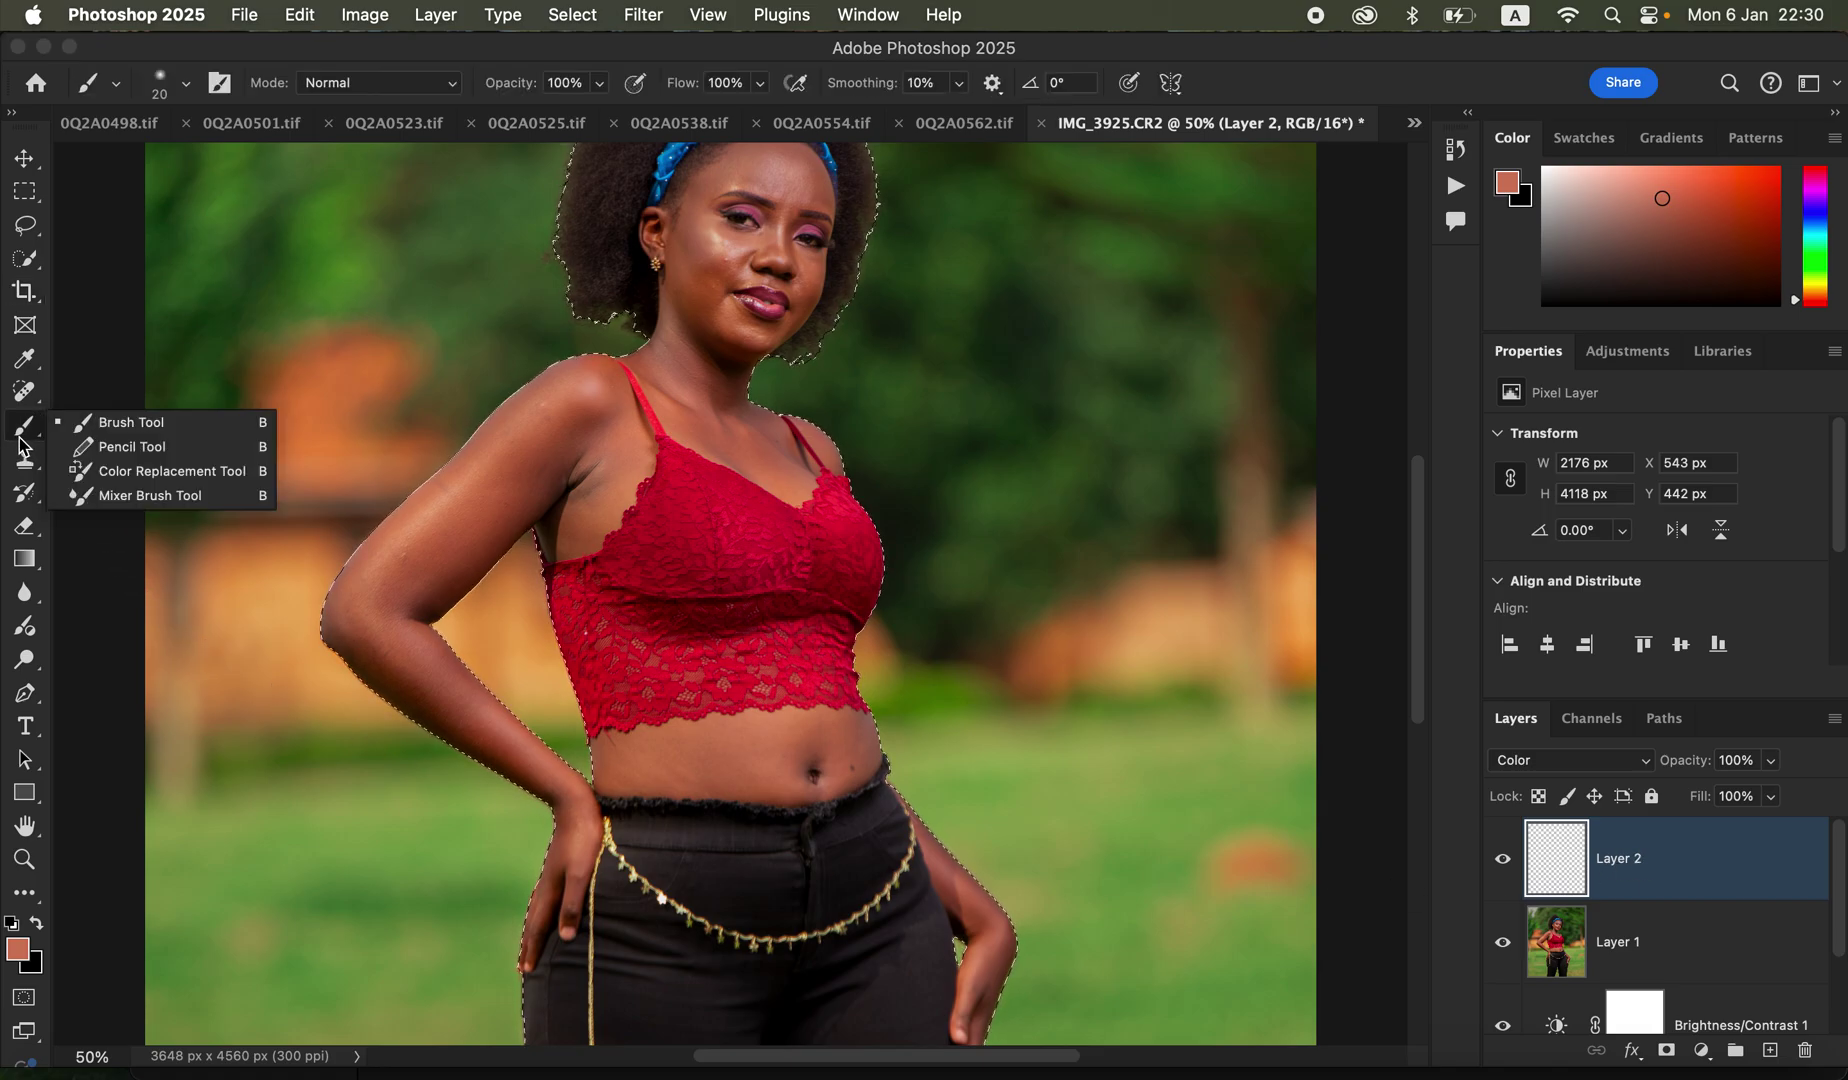
{"action": "left_click", "coordinate": [130, 422]}
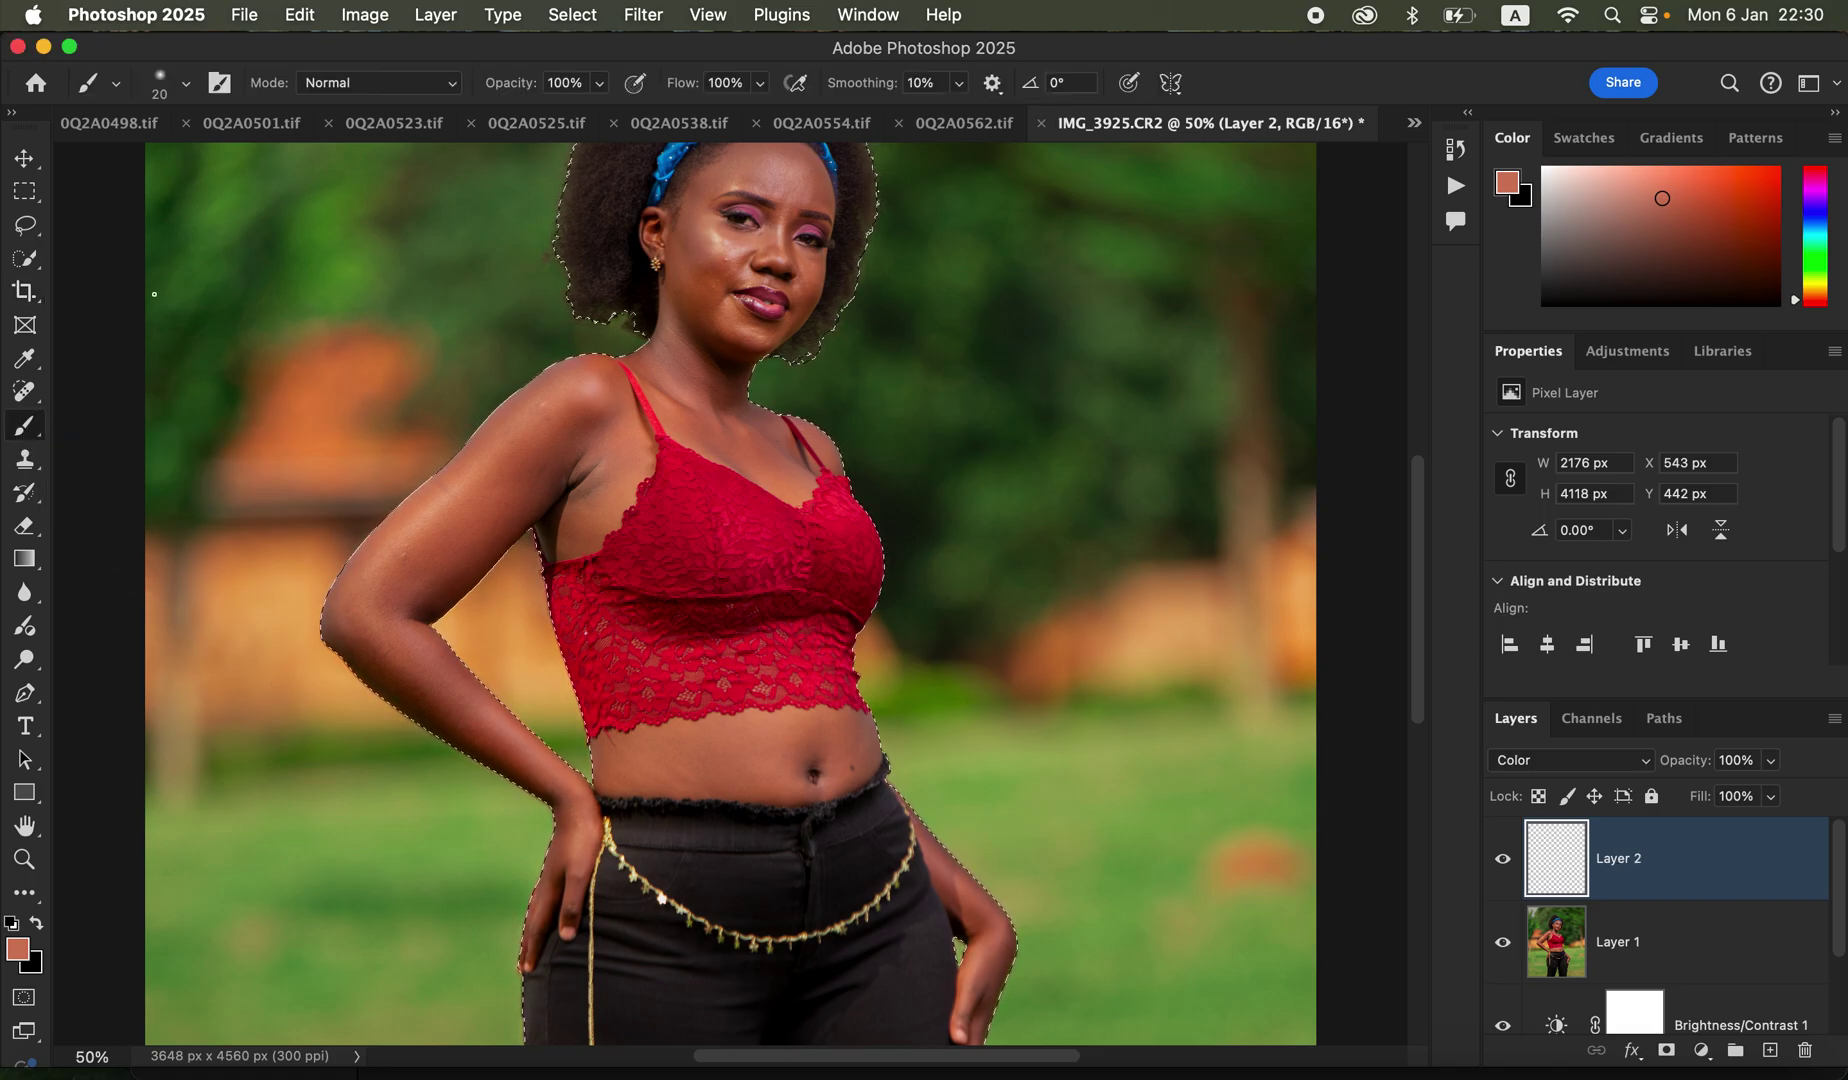
{"action": "left_click", "coordinate": [183, 85]}
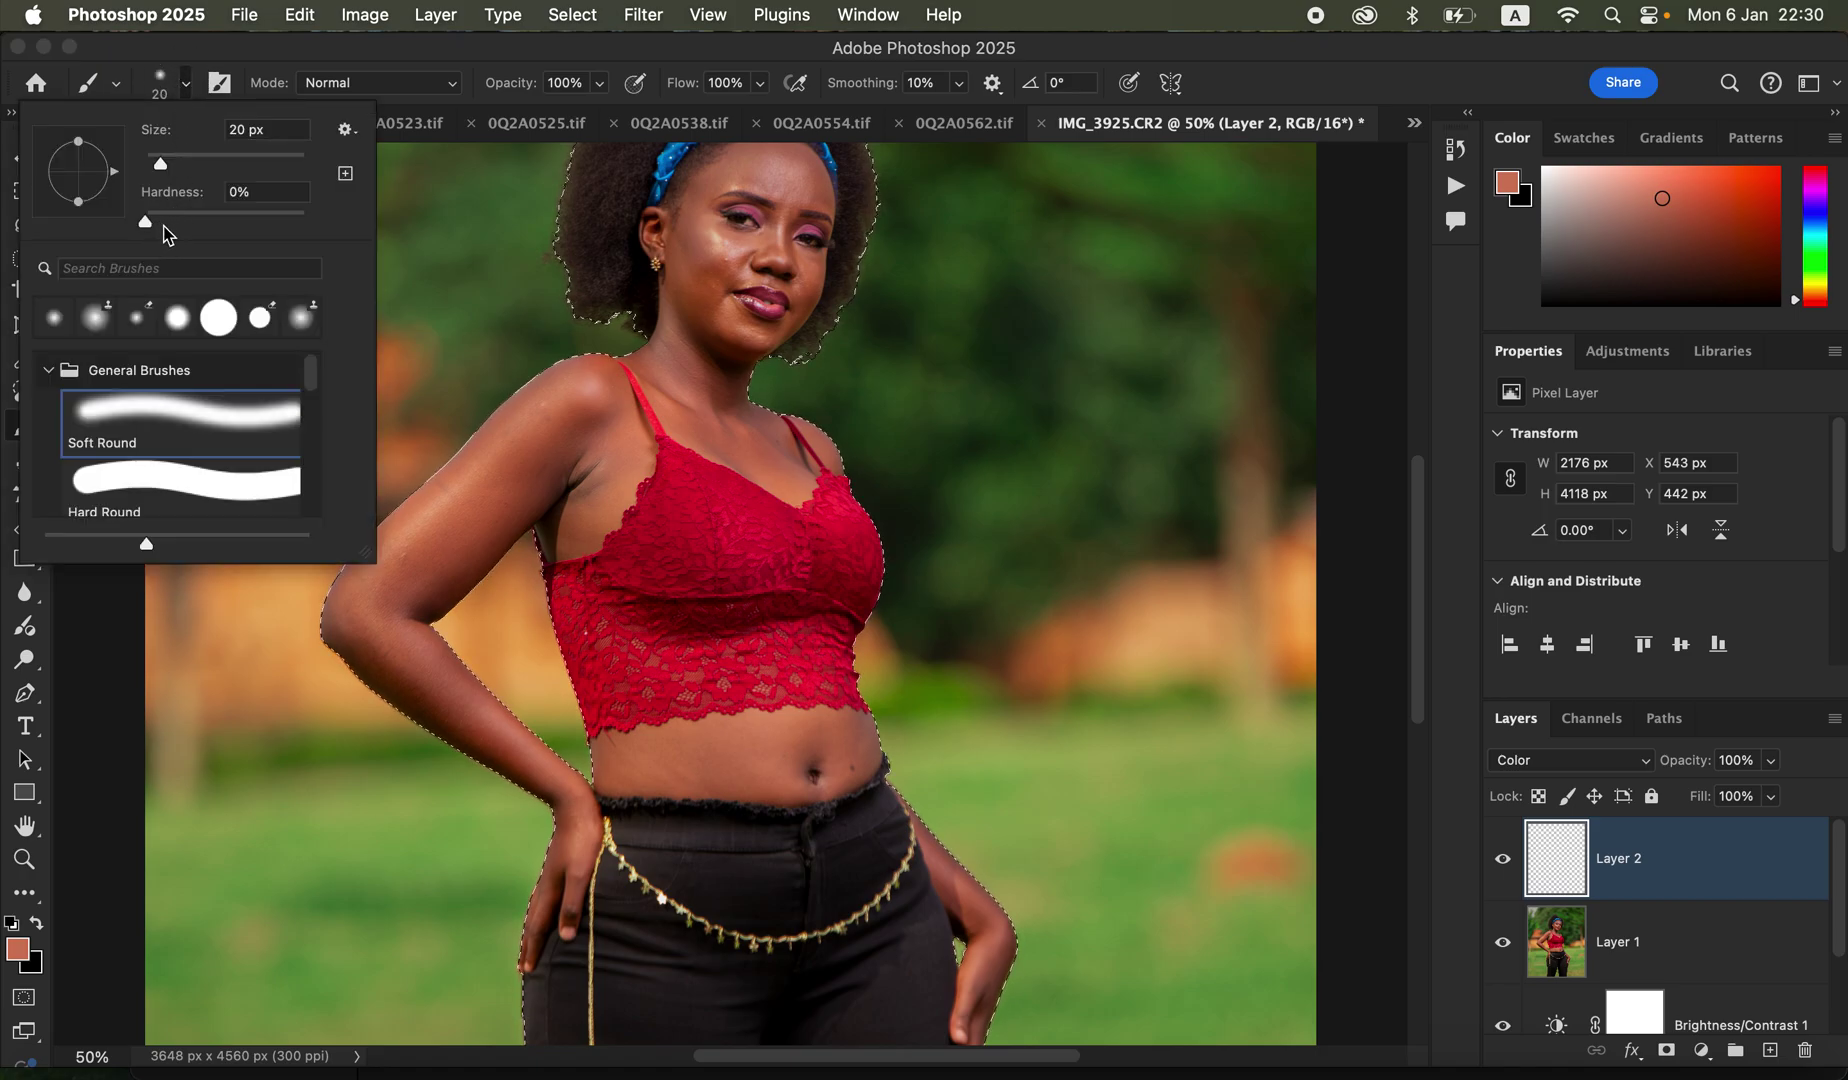
{"action": "left_click", "coordinate": [437, 55]}
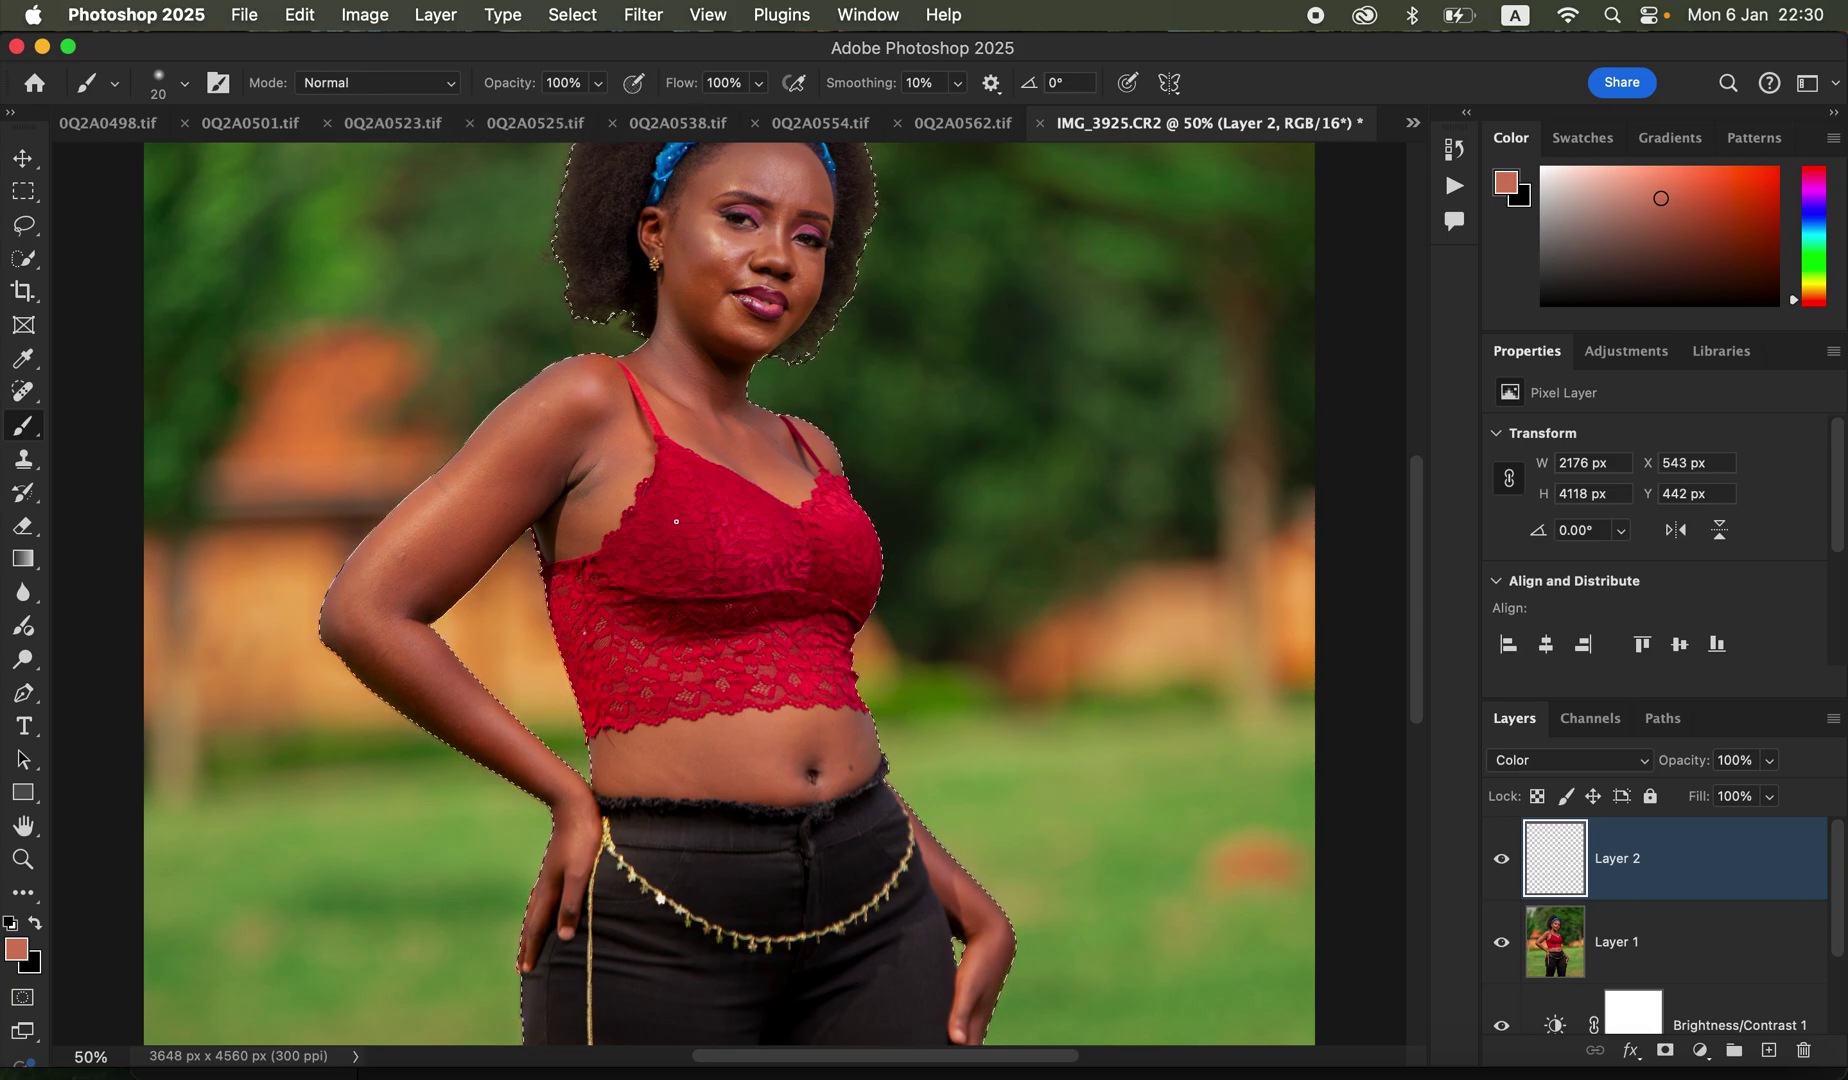
Step: Inspect the skin on the face, neck and shoulder up close, and sample the reddish-brown tone from the shoulder as the foreground color
{"action": "scroll", "coordinate": [676, 520], "scroll_direction": "up", "scroll_amount": 1}
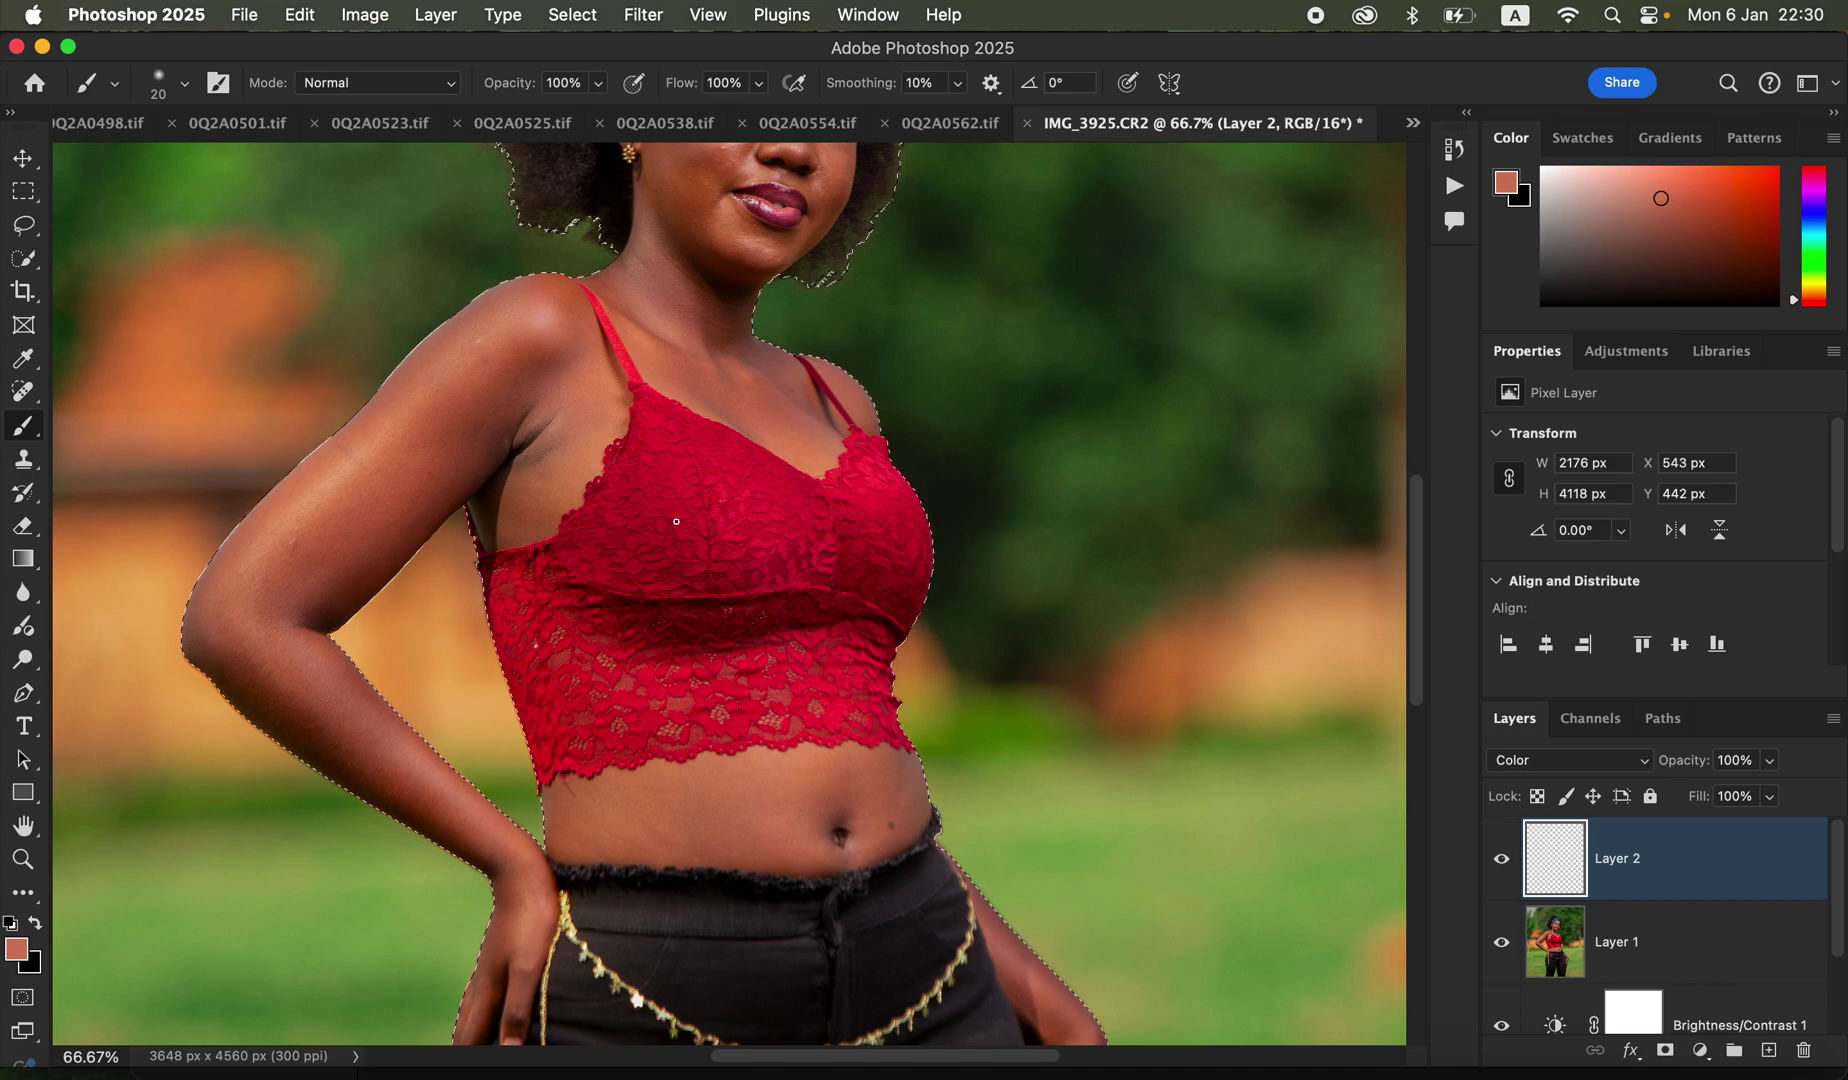
{"action": "scroll", "coordinate": [837, 742], "scroll_direction": "up", "scroll_amount": 5}
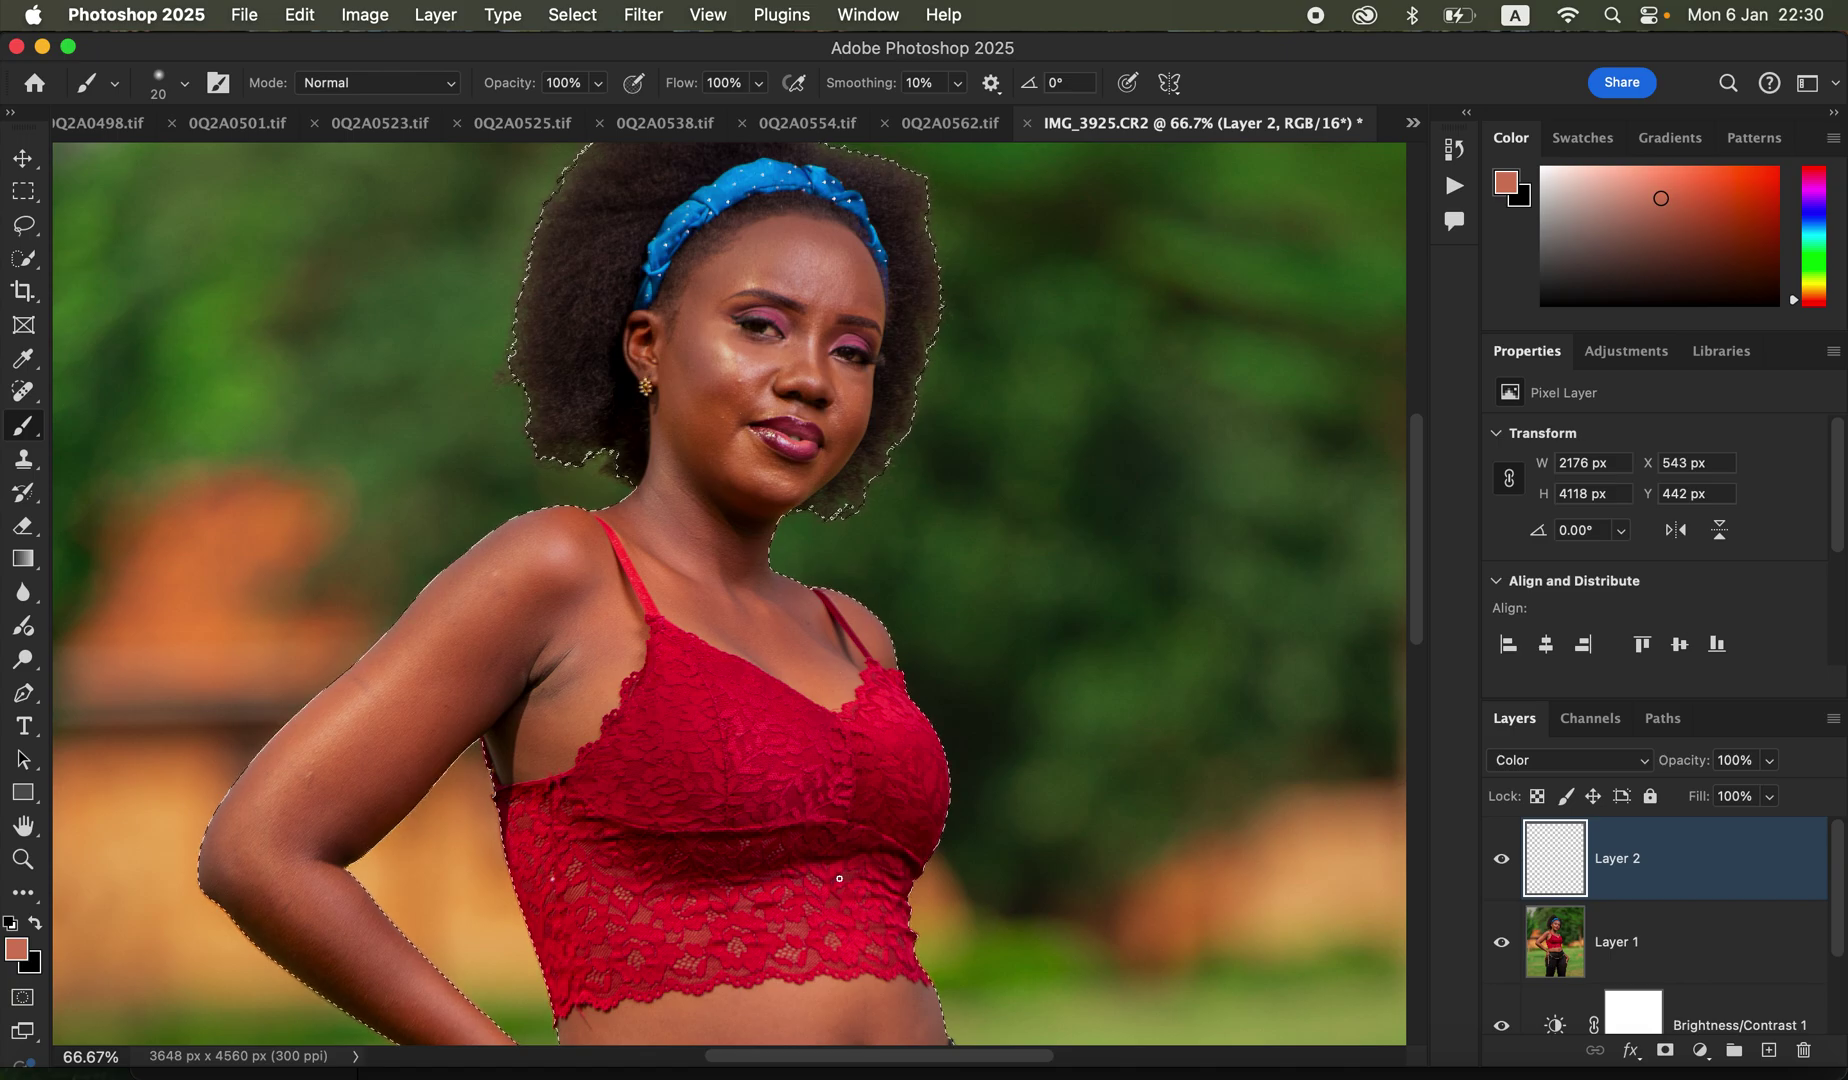
{"action": "key", "text": "super+equal"}
{"action": "key", "text": "super+equal"}
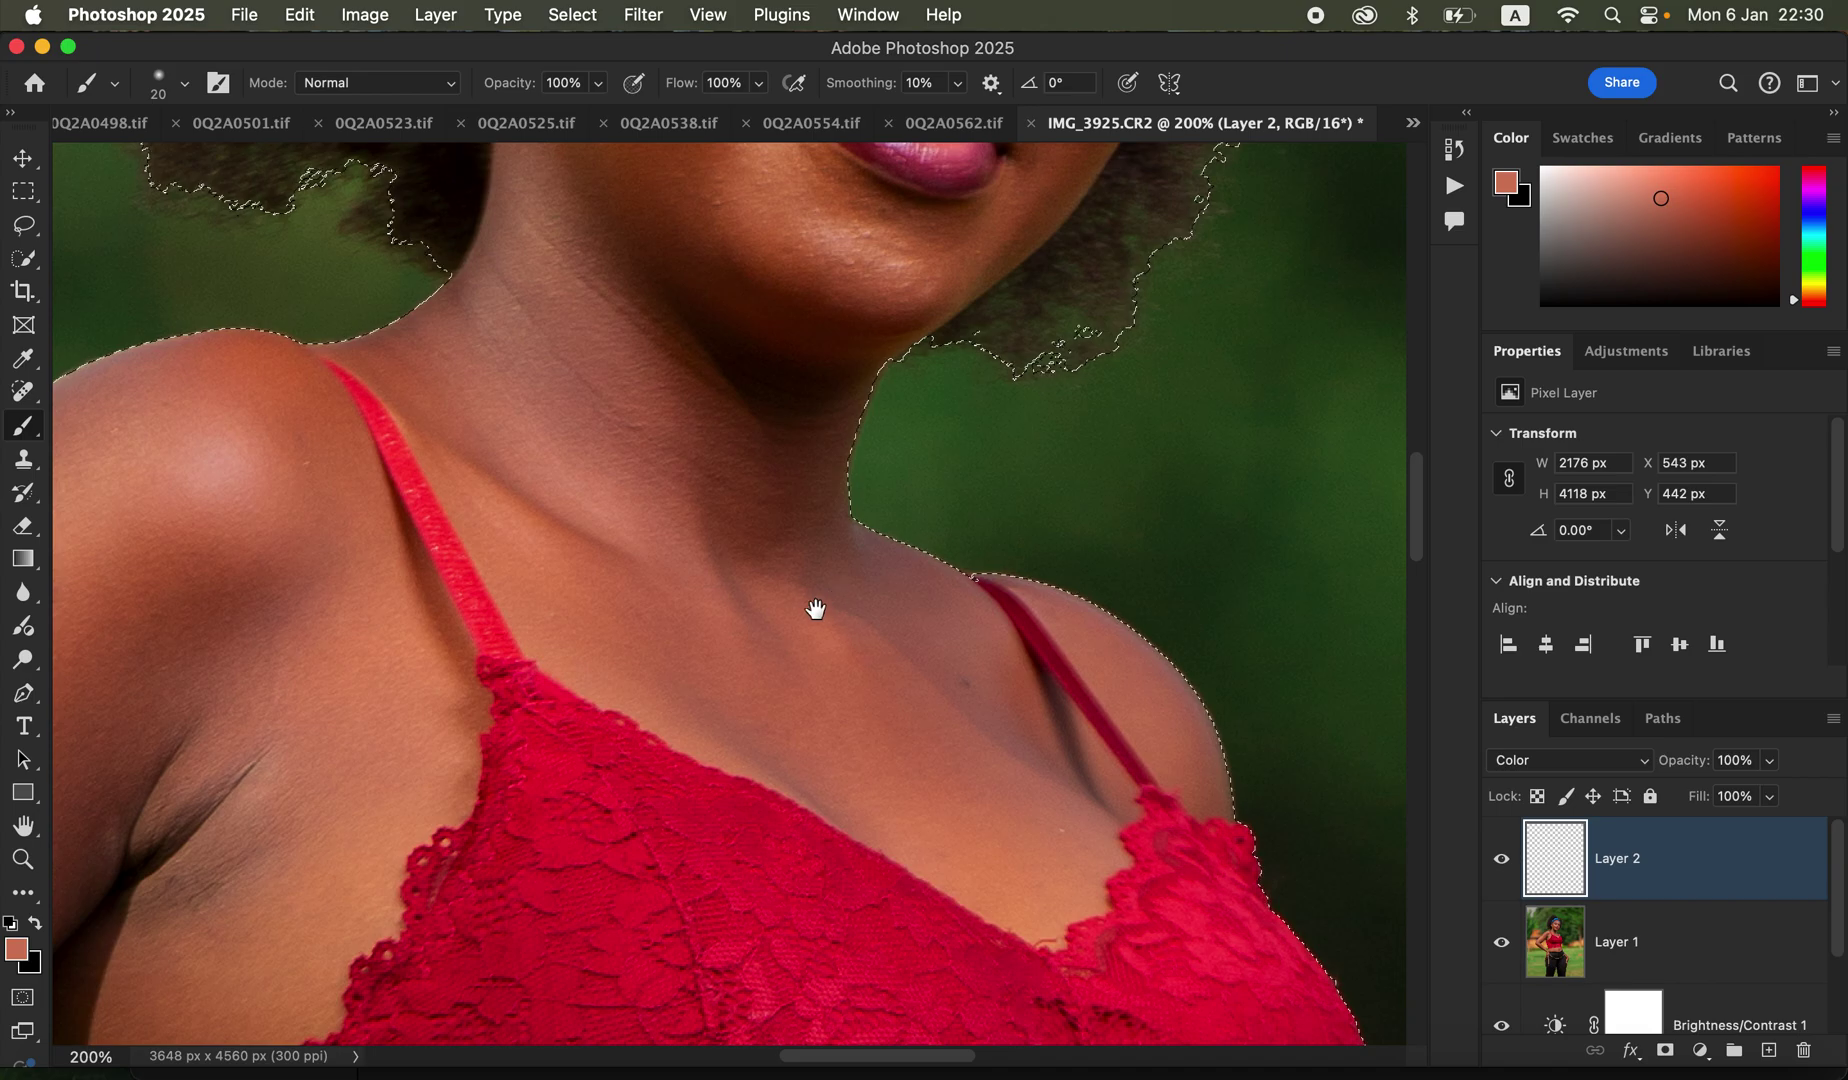
{"action": "scroll", "coordinate": [813, 611], "scroll_direction": "up", "scroll_amount": 5}
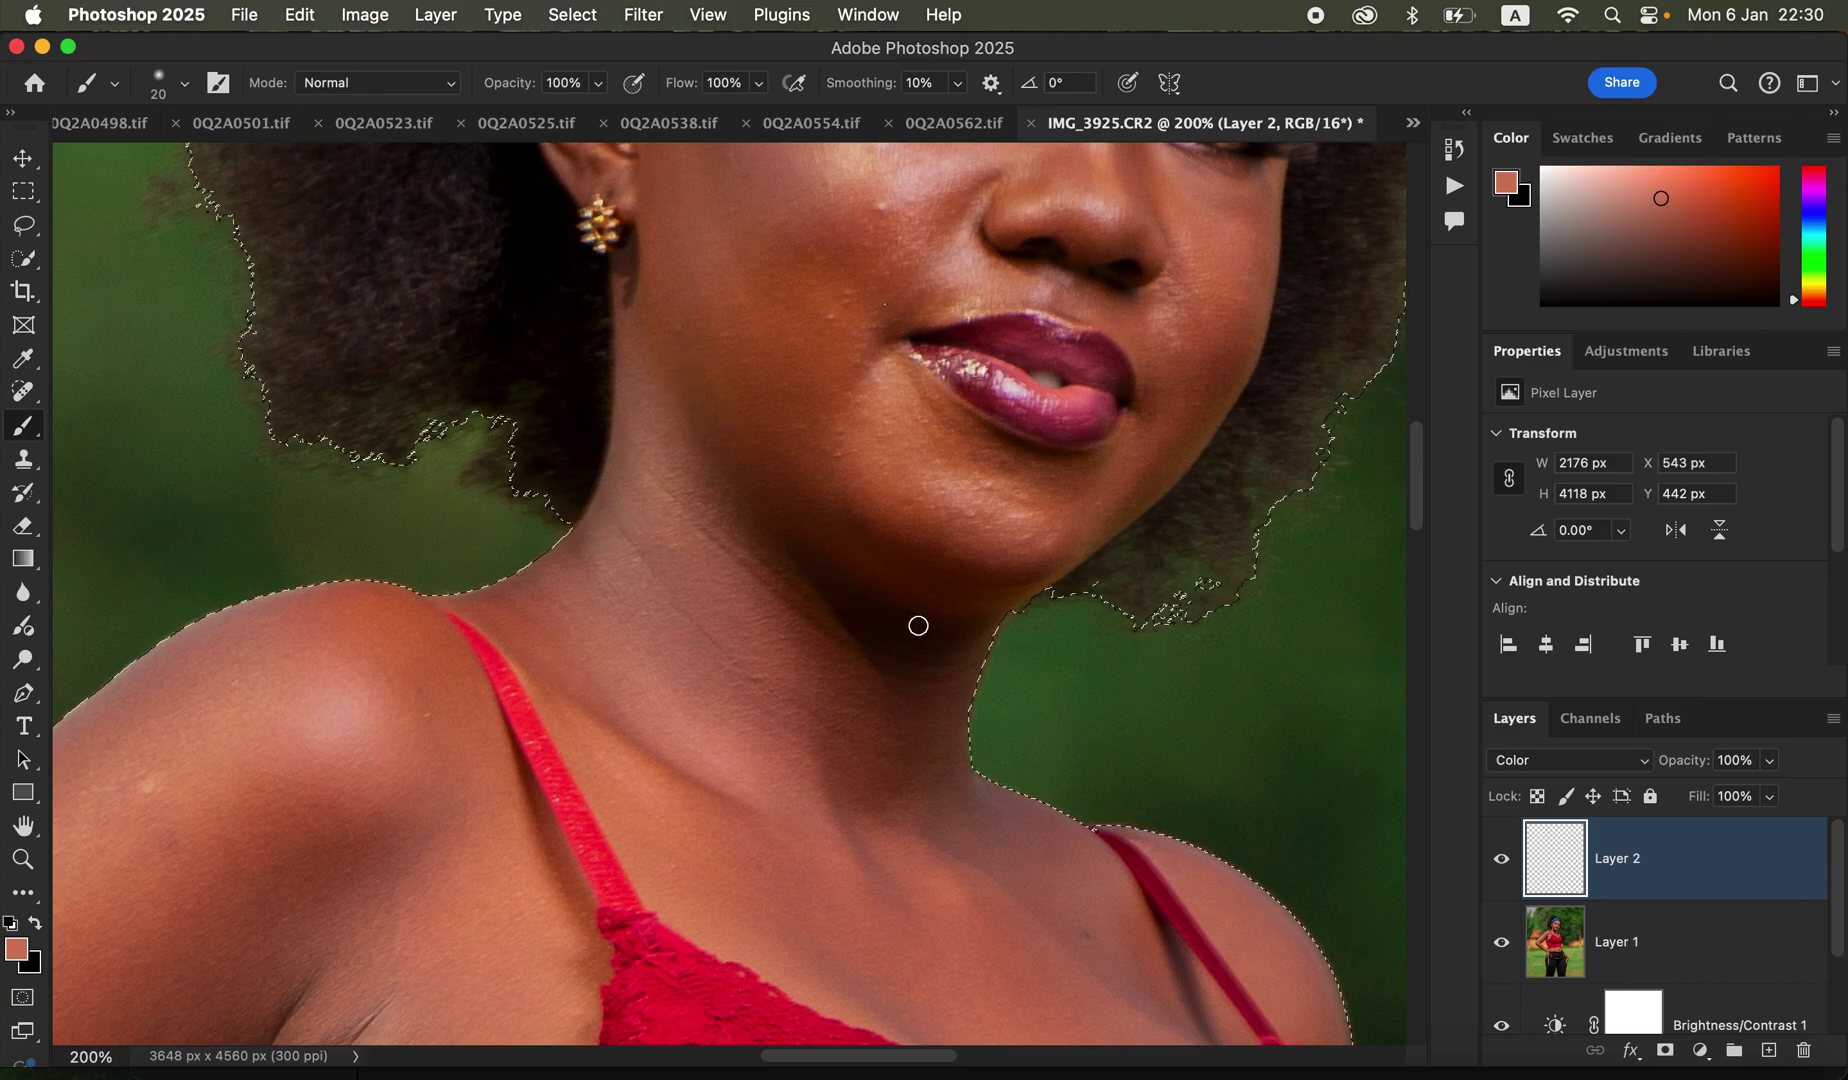
{"action": "left_click_drag", "start_coordinate": [945, 825], "coordinate": [950, 905]}
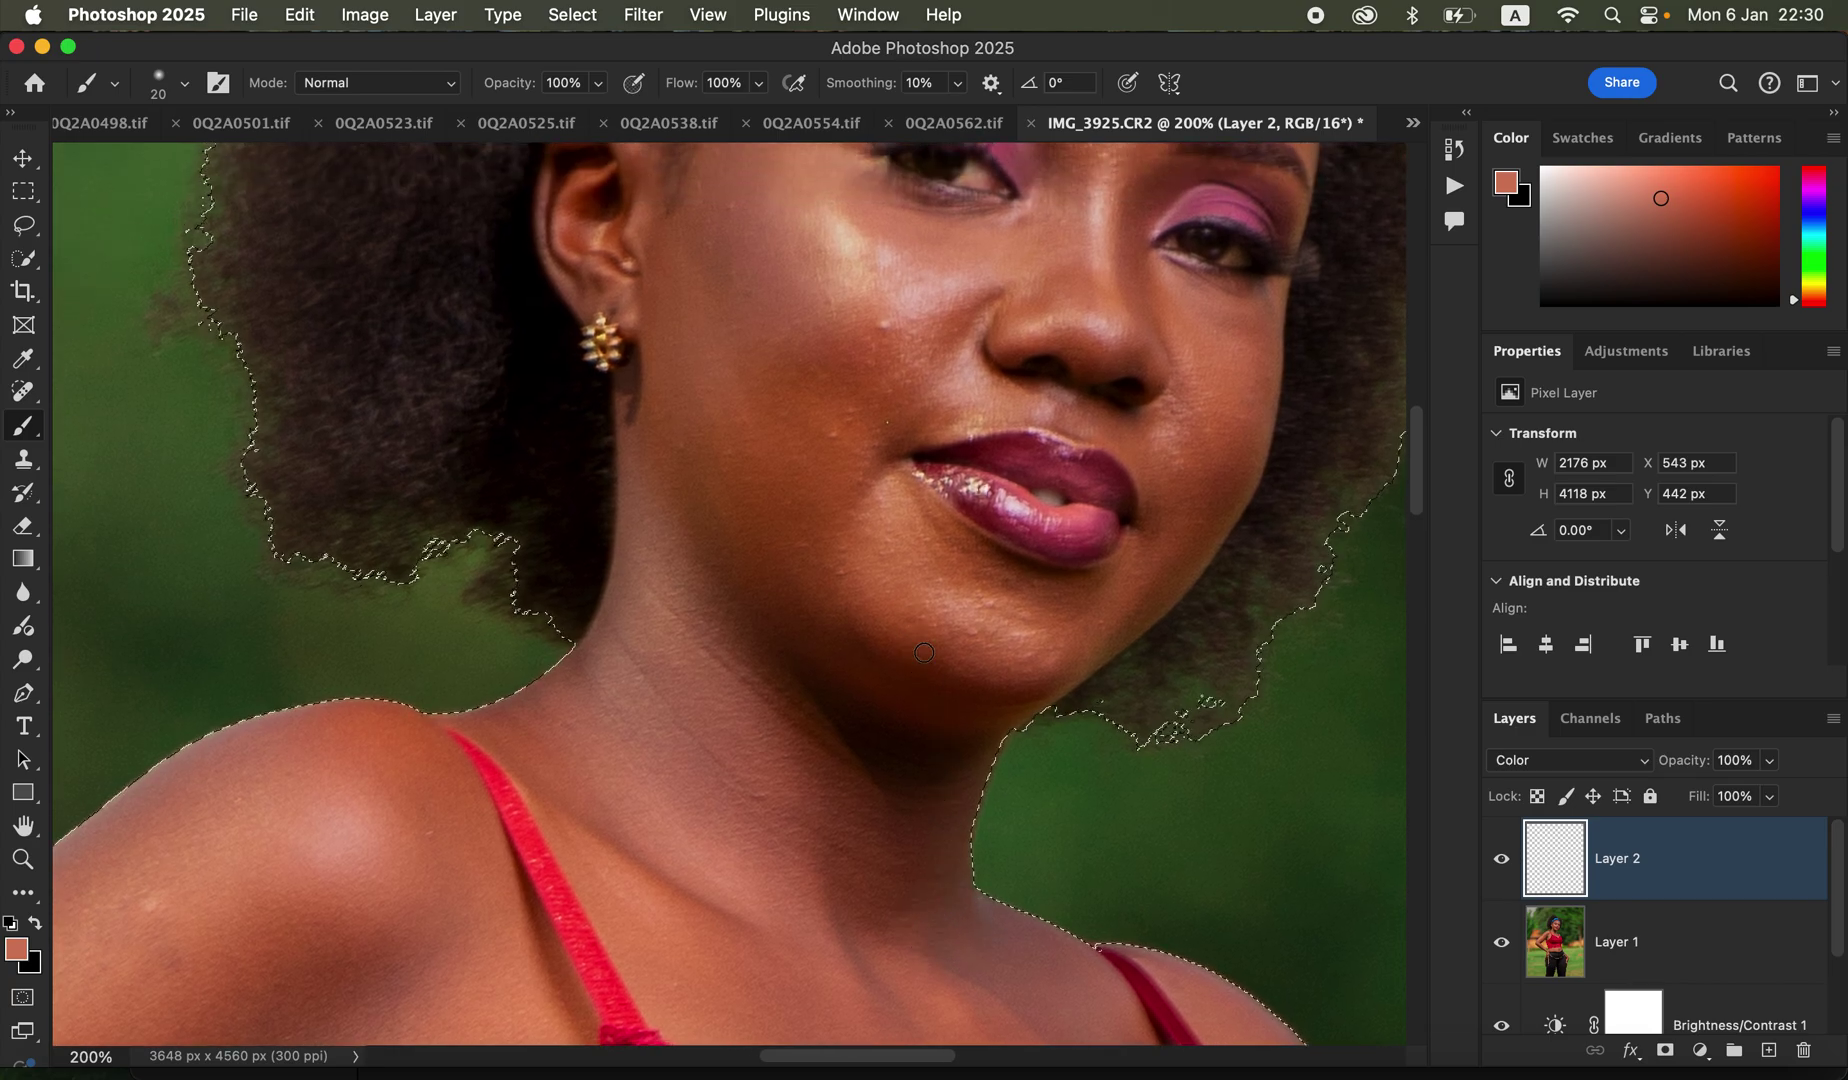
{"action": "left_click_drag", "start_coordinate": [916, 833], "coordinate": [953, 610]}
{"action": "left_click_drag", "start_coordinate": [824, 788], "coordinate": [908, 754]}
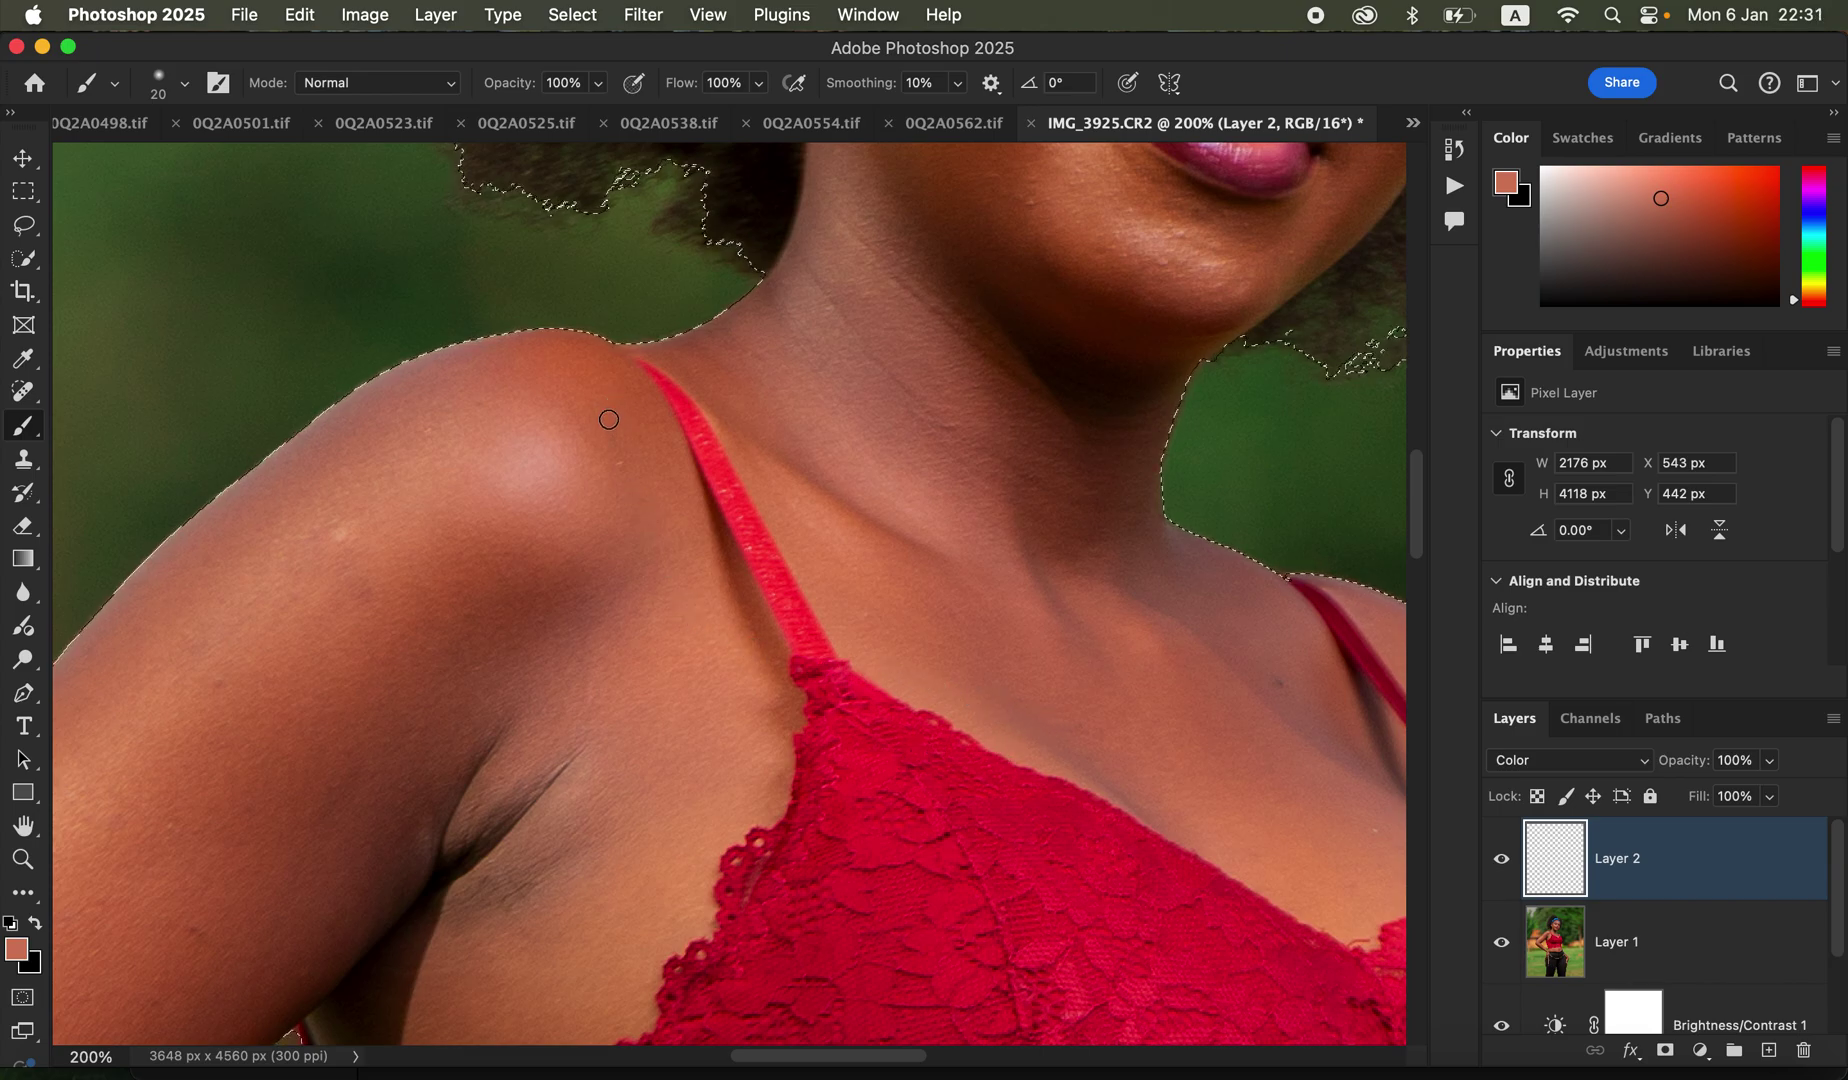
{"action": "left_click", "coordinate": [608, 356], "text": "alt"}
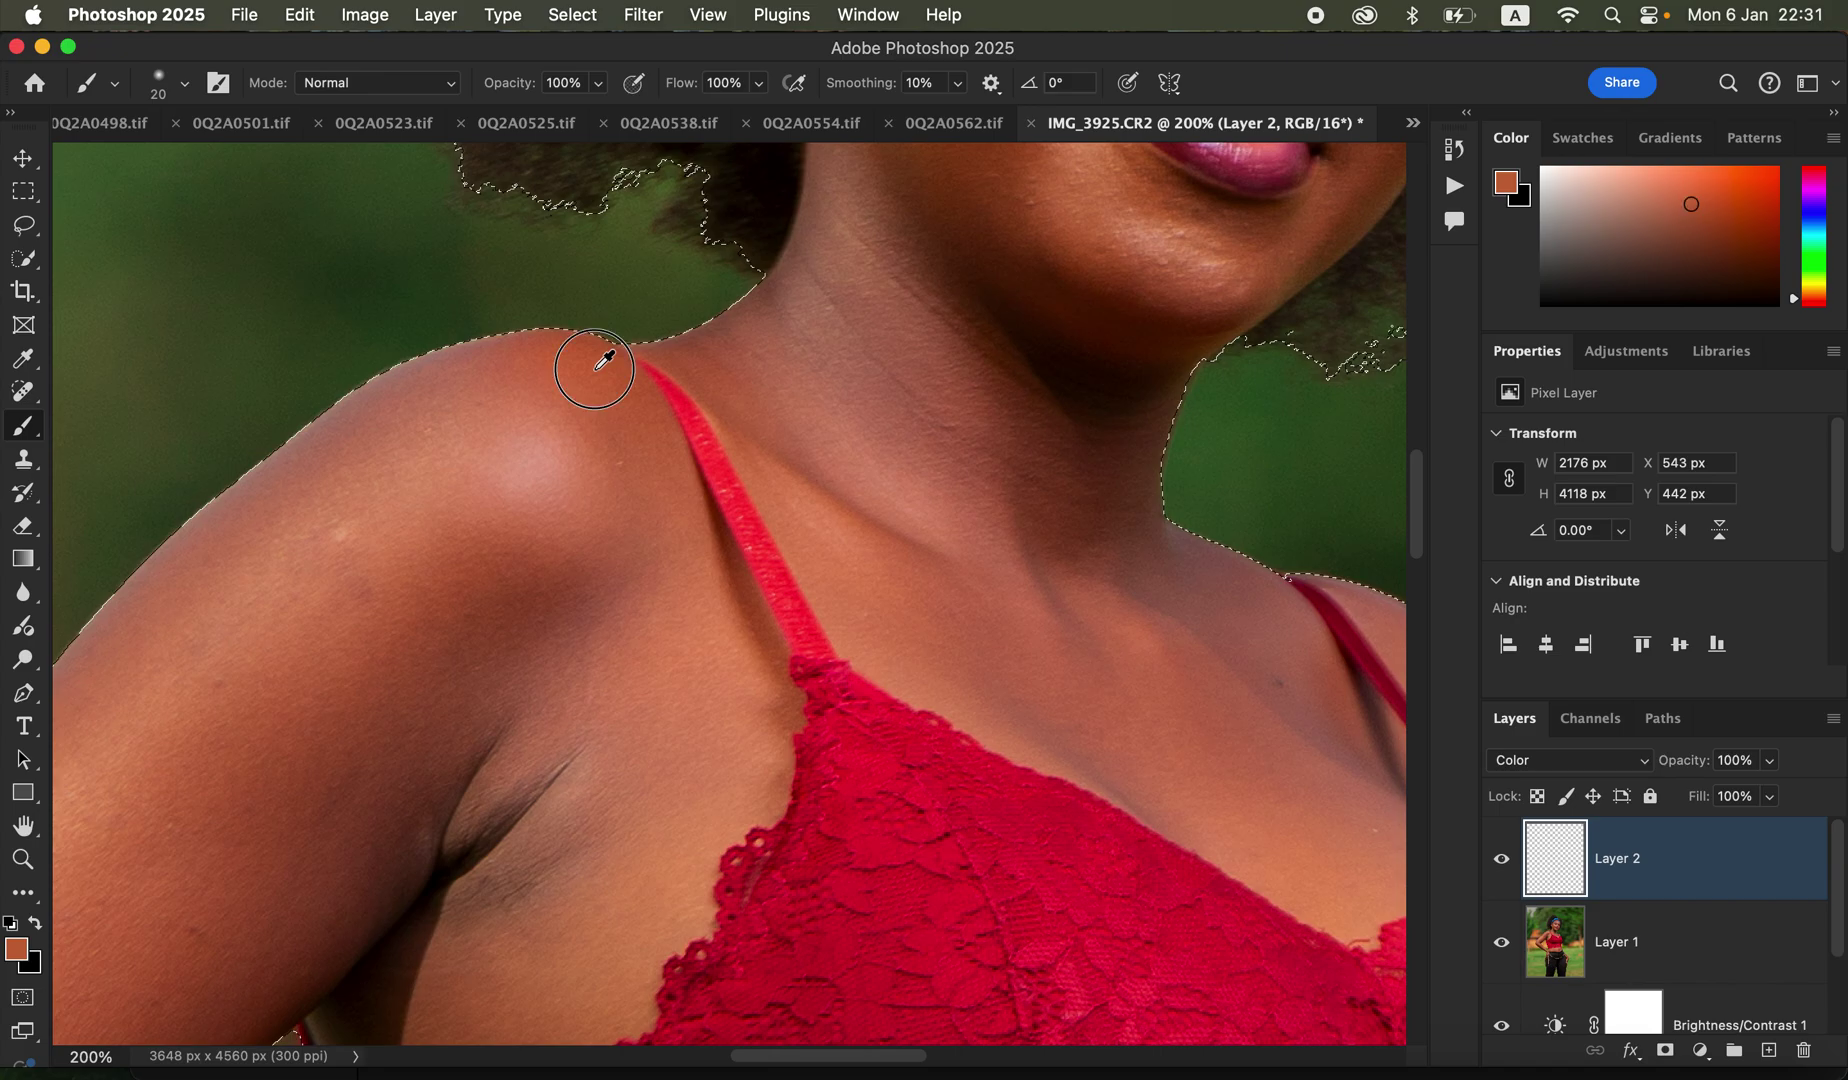
{"action": "left_click", "coordinate": [608, 355], "text": "alt"}
{"action": "left_click", "coordinate": [600, 352], "text": "alt"}
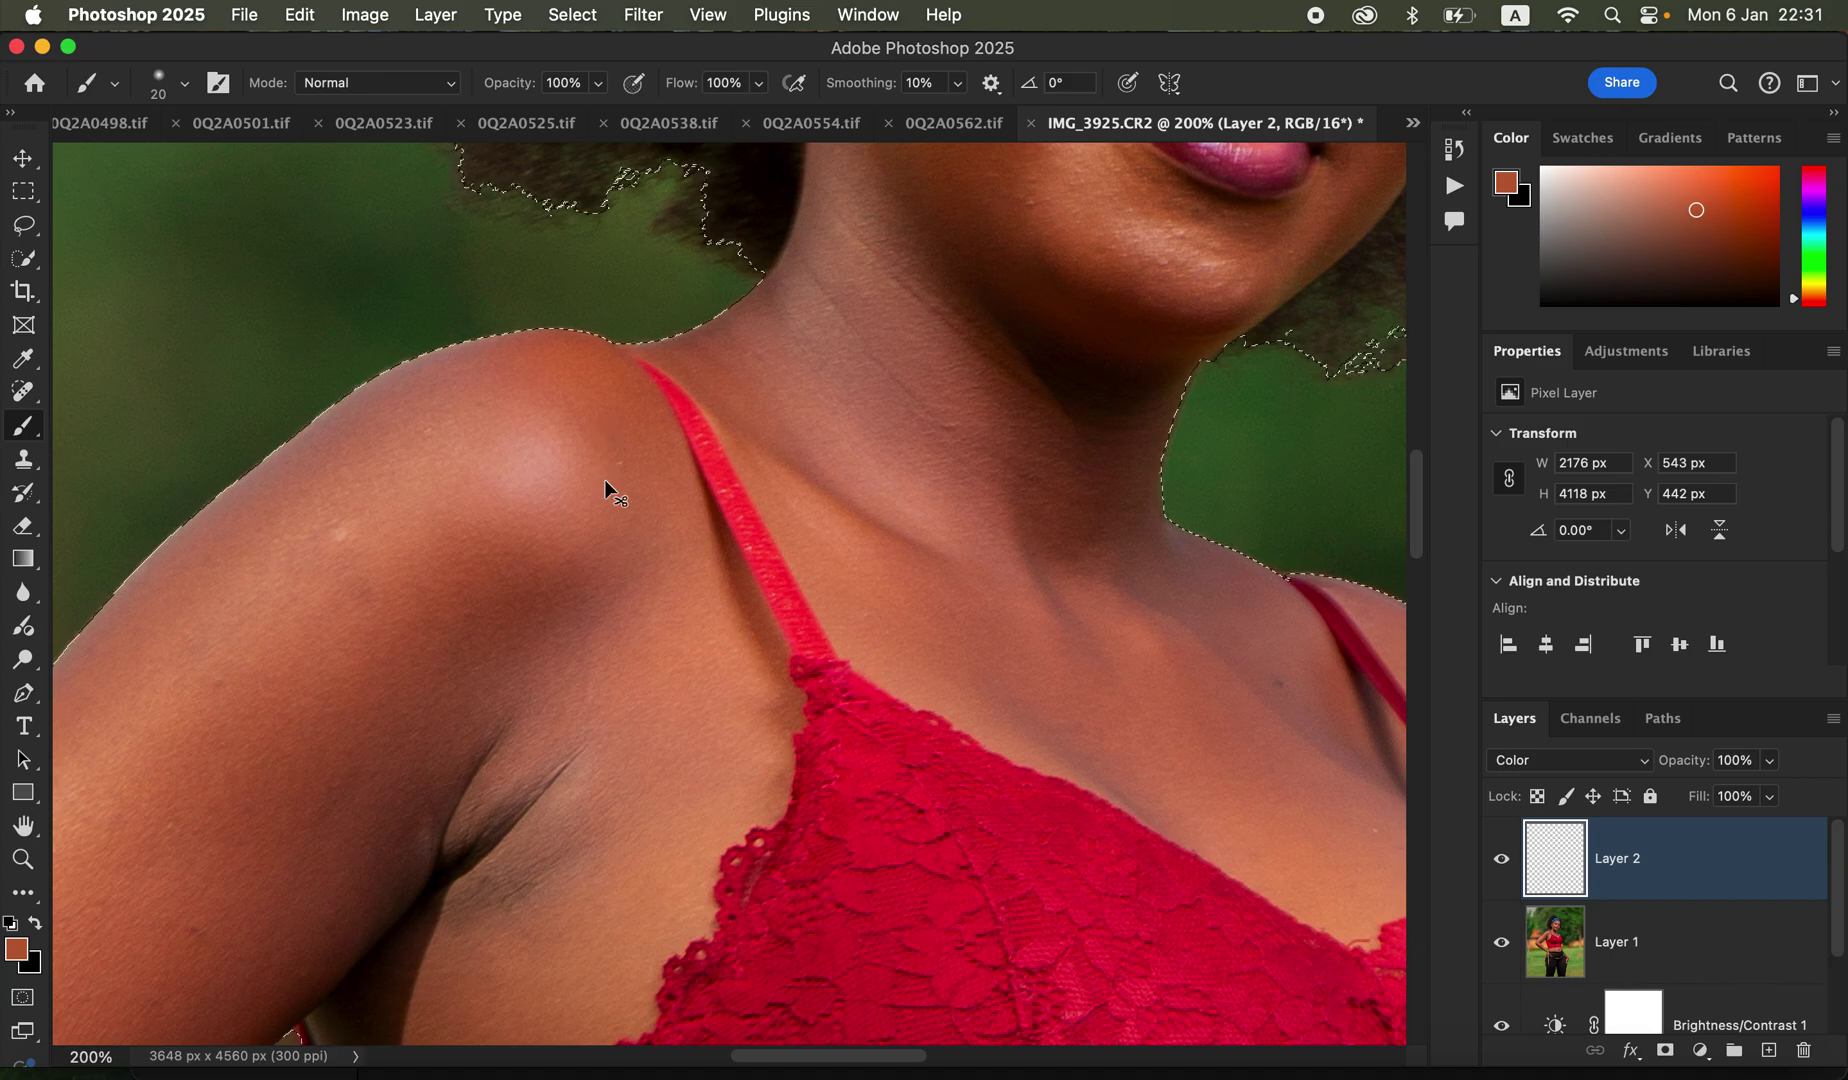
Step: Enlarge the soft brush considerably and paint the sampled skin tone over the bent arm, shoulder and neck inside the selection
{"action": "key", "text": "super+minus"}
{"action": "key", "text": "super+minus"}
{"action": "key", "text": "super+minus"}
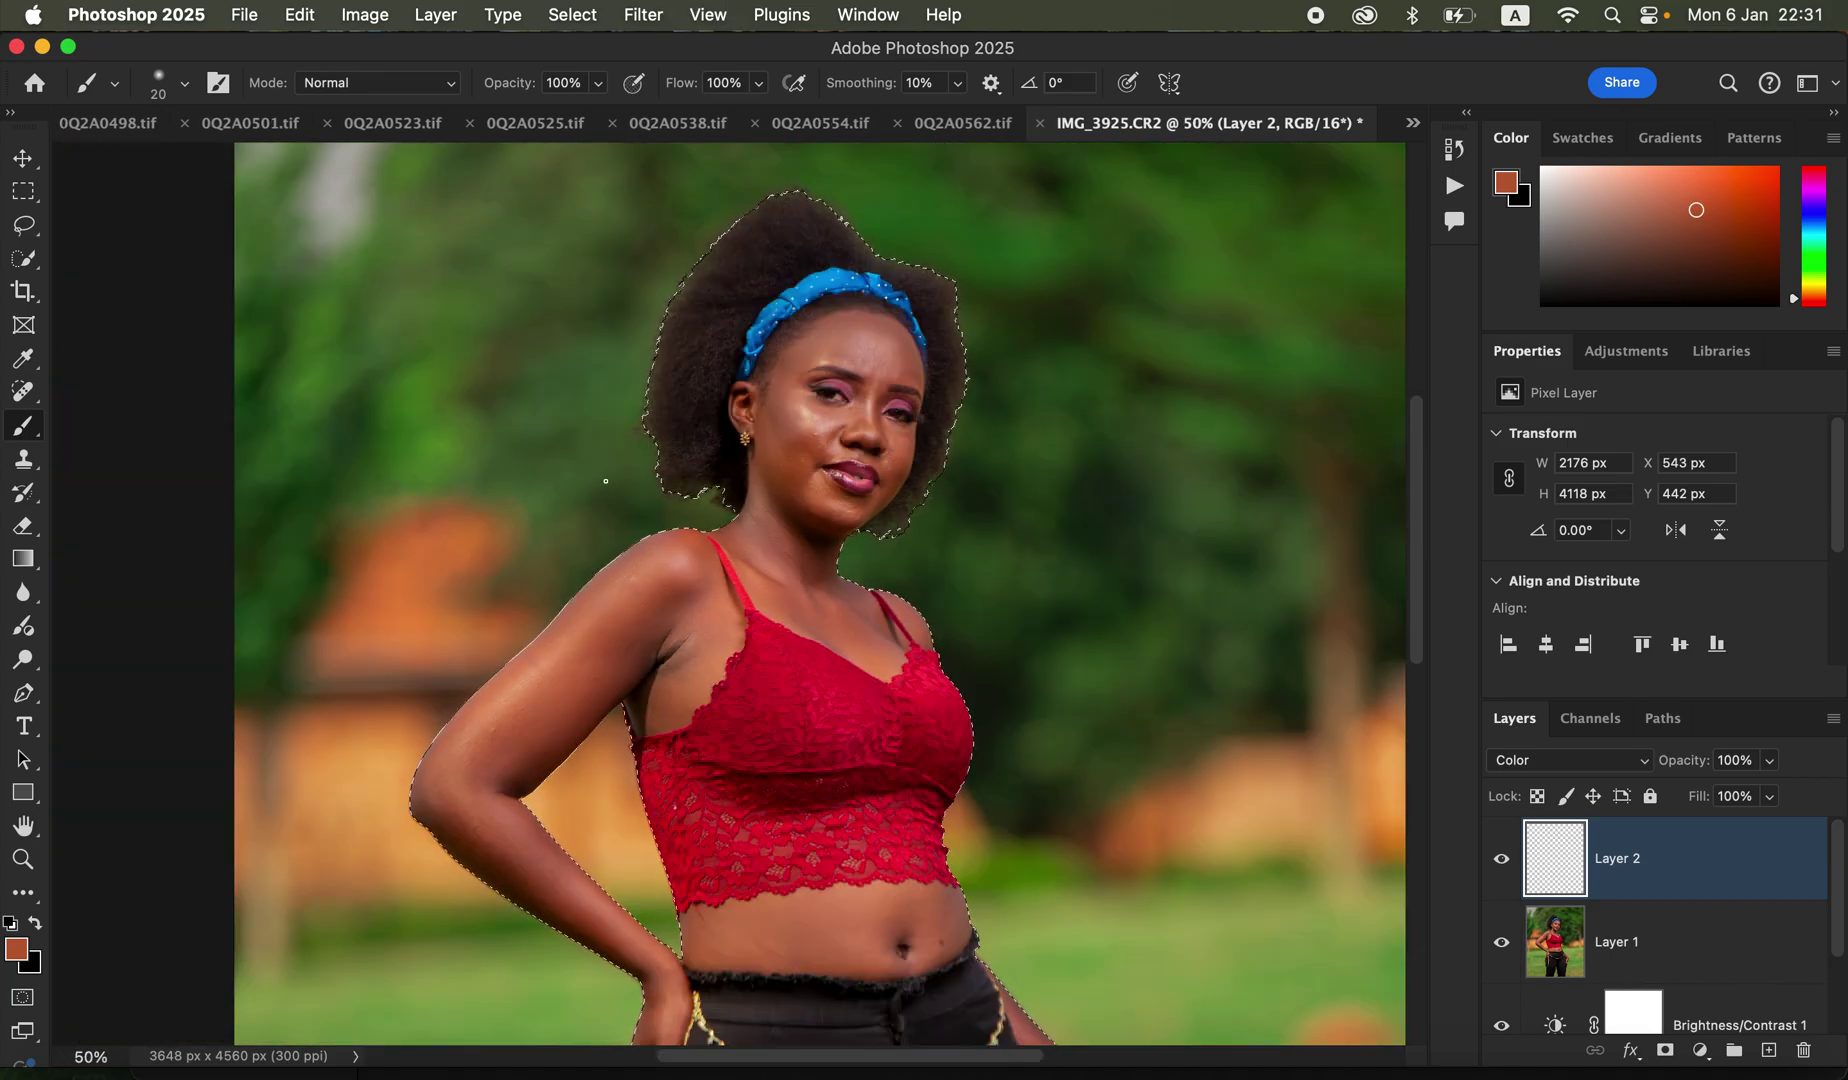
{"action": "key", "text": "bracketright"}
{"action": "key", "text": "bracketright"}
{"action": "key", "text": "bracketright"}
{"action": "key", "text": "bracketright"}
{"action": "key", "text": "bracketright"}
{"action": "key", "text": "bracketright"}
{"action": "key", "text": "bracketright"}
{"action": "key", "text": "bracketright"}
{"action": "key", "text": "bracketright"}
{"action": "key", "text": "bracketright"}
{"action": "key", "text": "bracketright"}
{"action": "key", "text": "bracketright"}
{"action": "mouse_move", "coordinate": [710, 623]}
{"action": "left_mouse_down"}
{"action": "mouse_move", "coordinate": [663, 699]}
{"action": "mouse_move", "coordinate": [691, 584]}
{"action": "mouse_move", "coordinate": [618, 614]}
{"action": "mouse_move", "coordinate": [640, 596]}
{"action": "mouse_move", "coordinate": [622, 613]}
{"action": "mouse_move", "coordinate": [654, 698]}
{"action": "mouse_move", "coordinate": [704, 587]}
{"action": "mouse_move", "coordinate": [645, 582]}
{"action": "mouse_move", "coordinate": [661, 570]}
{"action": "mouse_move", "coordinate": [467, 768]}
{"action": "mouse_move", "coordinate": [513, 851]}
{"action": "mouse_move", "coordinate": [651, 964]}
{"action": "mouse_move", "coordinate": [667, 1005]}
{"action": "mouse_move", "coordinate": [442, 789]}
{"action": "mouse_move", "coordinate": [428, 811]}
{"action": "mouse_move", "coordinate": [506, 692]}
{"action": "mouse_move", "coordinate": [614, 596]}
{"action": "mouse_move", "coordinate": [616, 637]}
{"action": "mouse_move", "coordinate": [569, 694]}
{"action": "mouse_move", "coordinate": [598, 680]}
{"action": "mouse_move", "coordinate": [559, 711]}
{"action": "mouse_move", "coordinate": [666, 642]}
{"action": "mouse_move", "coordinate": [676, 589]}
{"action": "mouse_move", "coordinate": [782, 515]}
{"action": "mouse_move", "coordinate": [770, 499]}
{"action": "mouse_move", "coordinate": [791, 599]}
{"action": "mouse_move", "coordinate": [873, 641]}
{"action": "mouse_move", "coordinate": [831, 620]}
{"action": "mouse_move", "coordinate": [858, 620]}
{"action": "mouse_move", "coordinate": [758, 491]}
{"action": "mouse_move", "coordinate": [780, 417]}
{"action": "mouse_move", "coordinate": [776, 454]}
{"action": "mouse_move", "coordinate": [795, 497]}
{"action": "left_mouse_up"}
Step: Reduce the brush to 100 px and paint the skin tone over the face and down to the chest
{"action": "key", "text": "bracketleft"}
{"action": "key", "text": "bracketleft"}
{"action": "key", "text": "bracketleft"}
{"action": "key", "text": "bracketleft"}
{"action": "mouse_move", "coordinate": [799, 353]}
{"action": "left_mouse_down"}
{"action": "mouse_move", "coordinate": [881, 338]}
{"action": "mouse_move", "coordinate": [870, 363]}
{"action": "mouse_move", "coordinate": [901, 349]}
{"action": "mouse_move", "coordinate": [852, 326]}
{"action": "mouse_move", "coordinate": [872, 406]}
{"action": "mouse_move", "coordinate": [852, 428]}
{"action": "mouse_move", "coordinate": [810, 417]}
{"action": "mouse_move", "coordinate": [880, 433]}
{"action": "mouse_move", "coordinate": [792, 406]}
{"action": "mouse_move", "coordinate": [900, 439]}
{"action": "mouse_move", "coordinate": [833, 440]}
{"action": "mouse_move", "coordinate": [877, 447]}
{"action": "mouse_move", "coordinate": [842, 442]}
{"action": "mouse_move", "coordinate": [808, 477]}
{"action": "mouse_move", "coordinate": [849, 510]}
{"action": "mouse_move", "coordinate": [794, 467]}
{"action": "mouse_move", "coordinate": [848, 513]}
{"action": "mouse_move", "coordinate": [890, 495]}
{"action": "mouse_move", "coordinate": [904, 438]}
{"action": "mouse_move", "coordinate": [788, 405]}
{"action": "mouse_move", "coordinate": [790, 370]}
{"action": "mouse_move", "coordinate": [782, 421]}
{"action": "mouse_move", "coordinate": [739, 406]}
{"action": "mouse_move", "coordinate": [775, 475]}
{"action": "mouse_move", "coordinate": [768, 518]}
{"action": "mouse_move", "coordinate": [734, 543]}
{"action": "mouse_move", "coordinate": [918, 629]}
{"action": "left_mouse_up"}
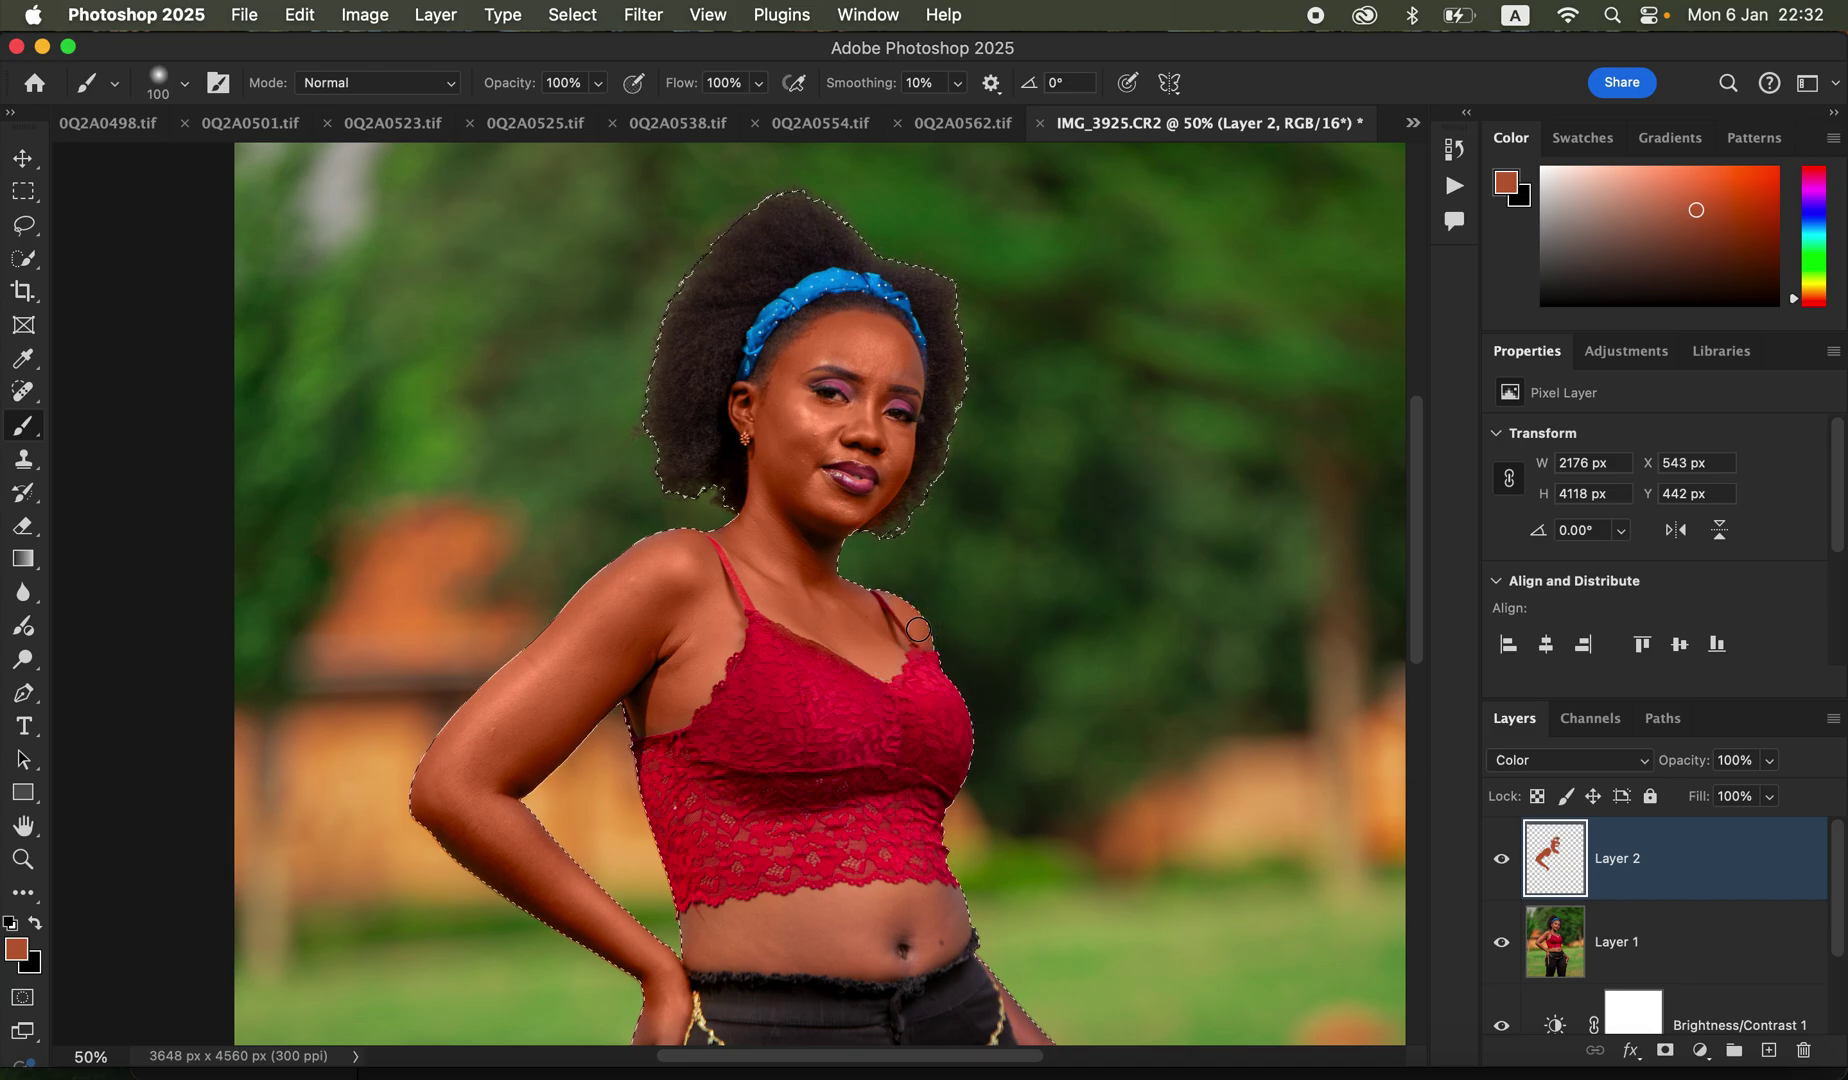
Step: Paint the sampled skin tone over the edge of the face, the bare midriff and both hands inside the selection
{"action": "key", "text": "super+equal"}
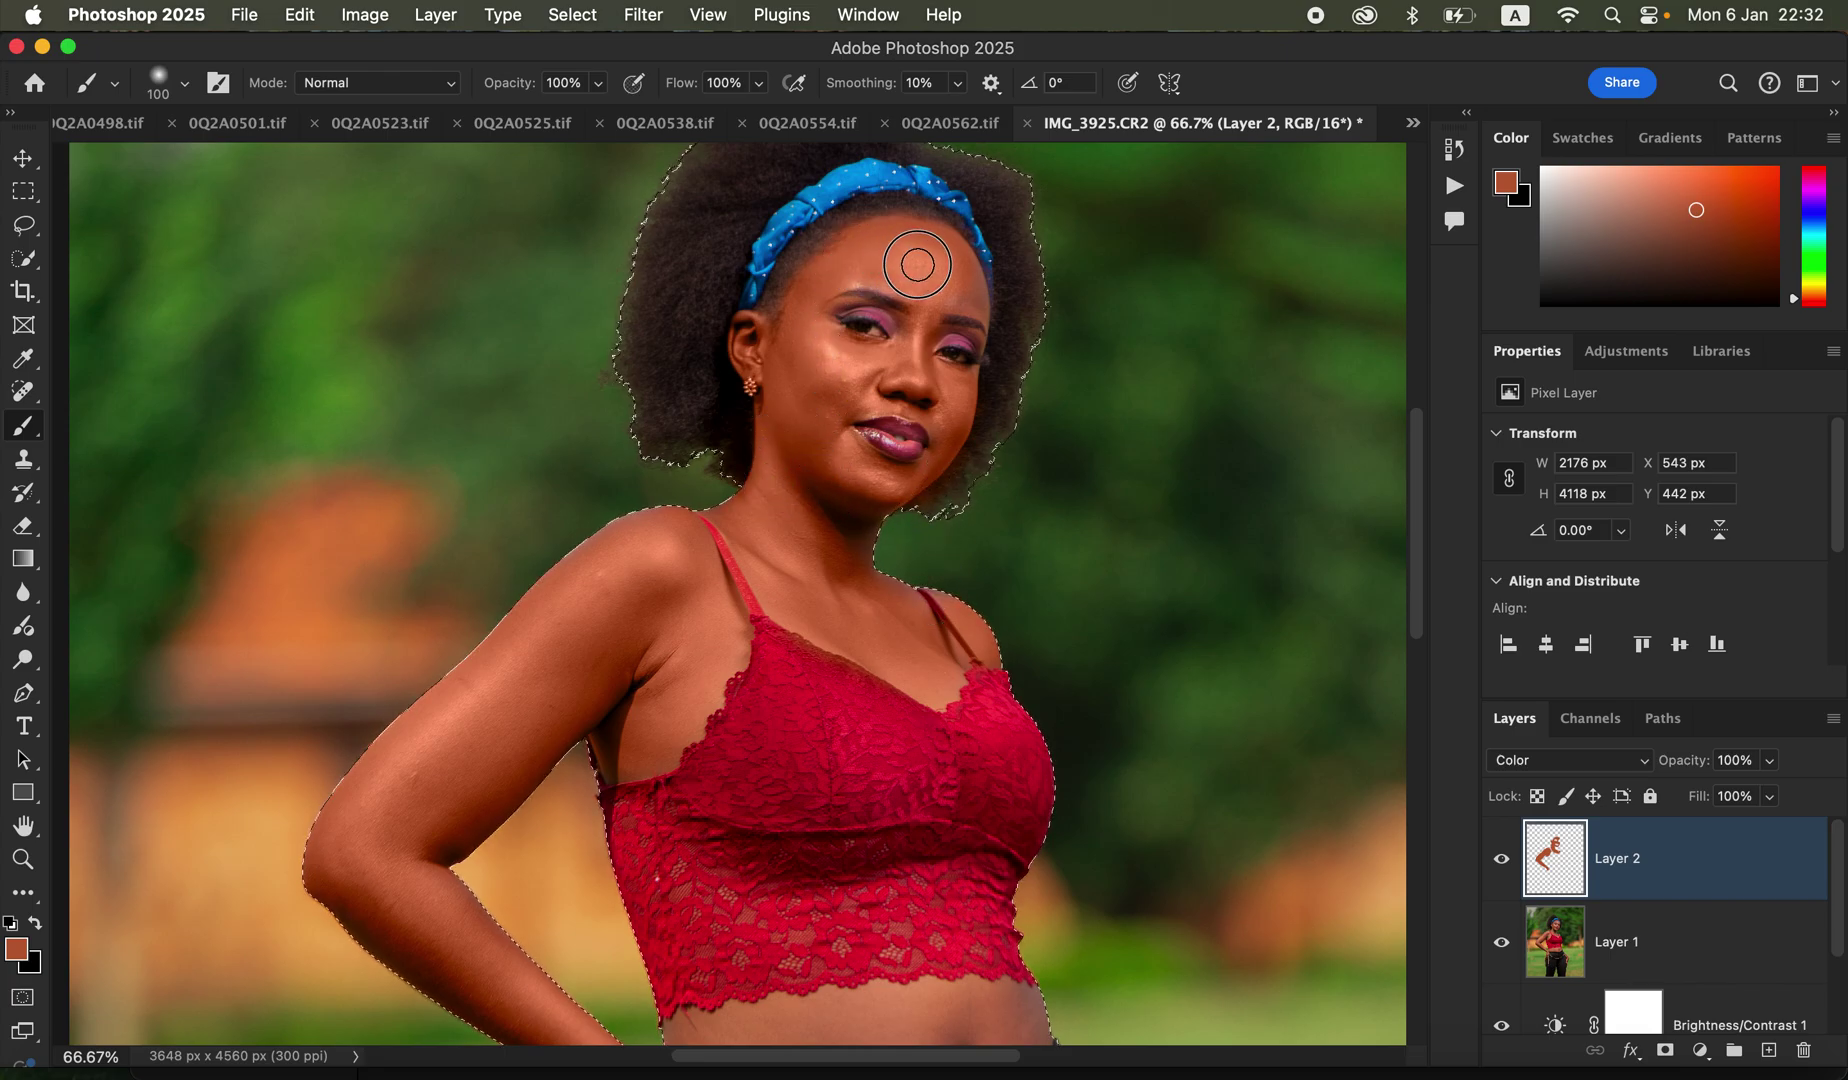
{"action": "mouse_move", "coordinate": [977, 302]}
{"action": "left_mouse_down"}
{"action": "mouse_move", "coordinate": [968, 290]}
{"action": "mouse_move", "coordinate": [980, 312]}
{"action": "left_mouse_up"}
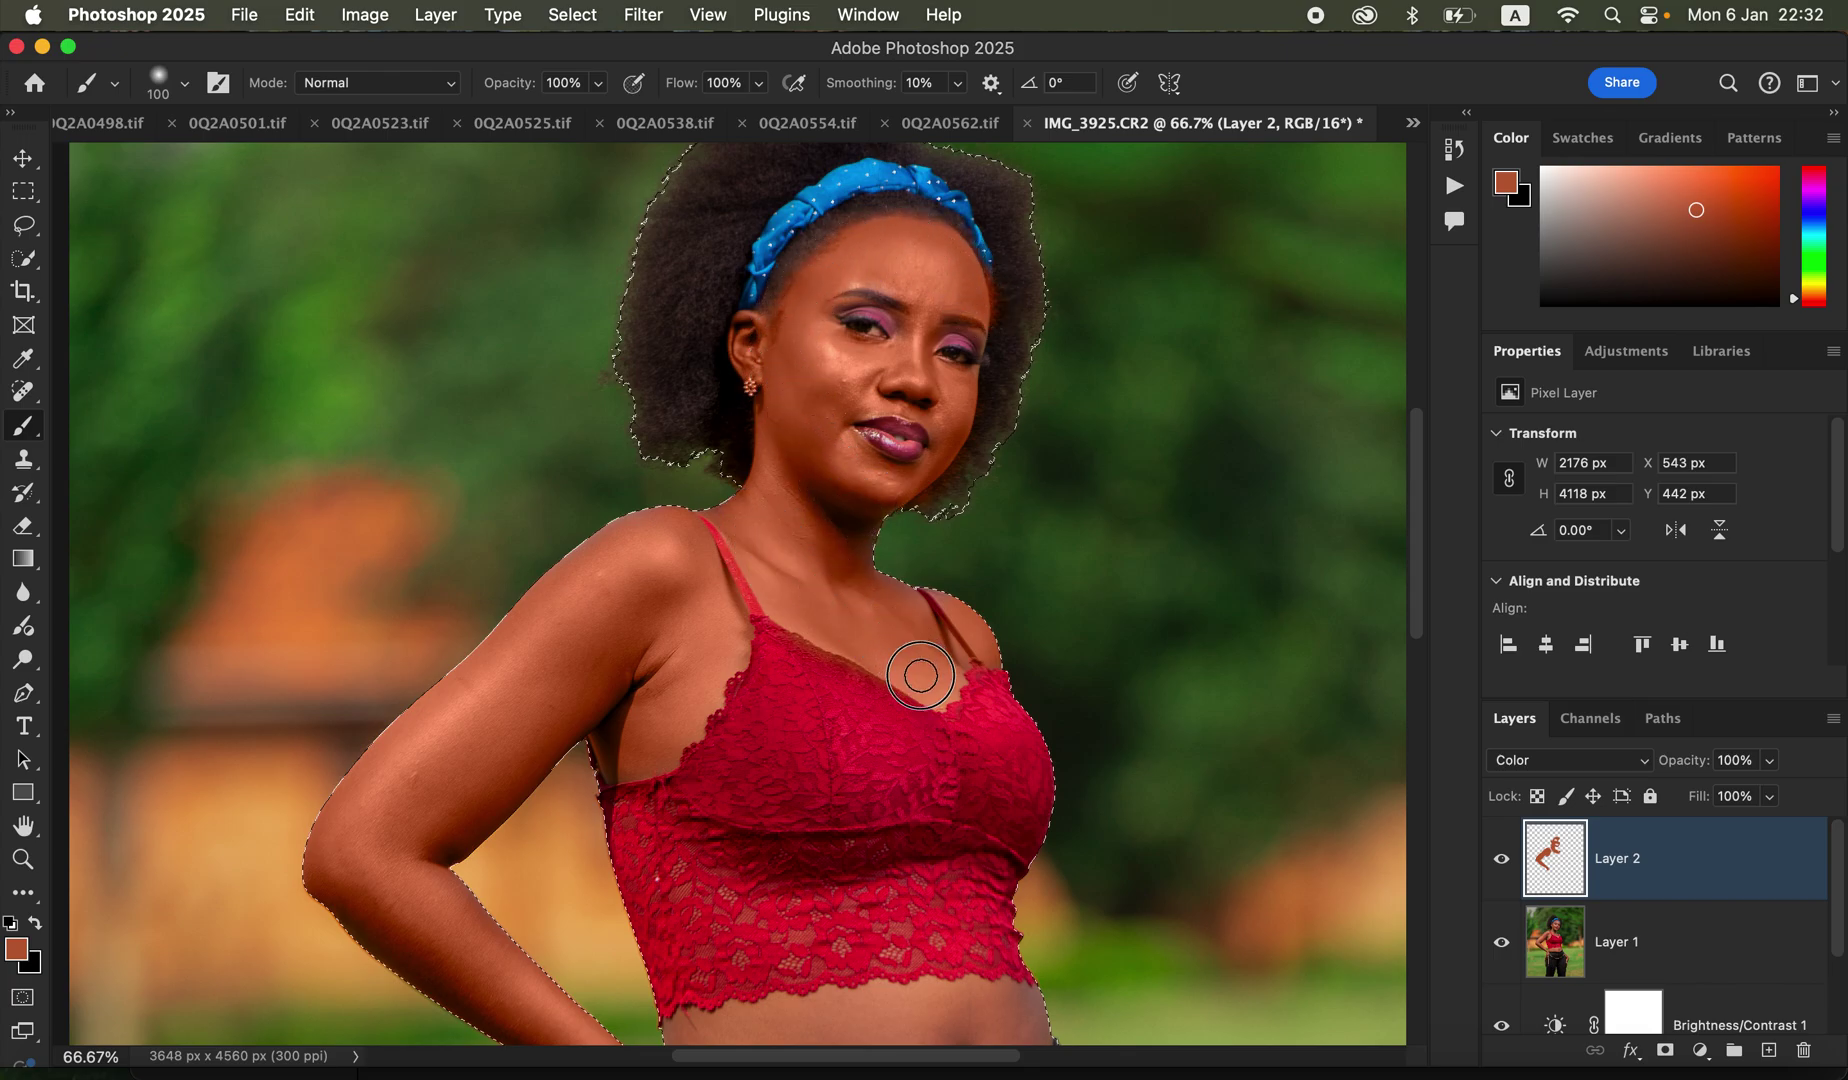
{"action": "left_click_drag", "start_coordinate": [846, 776], "coordinate": [763, 338]}
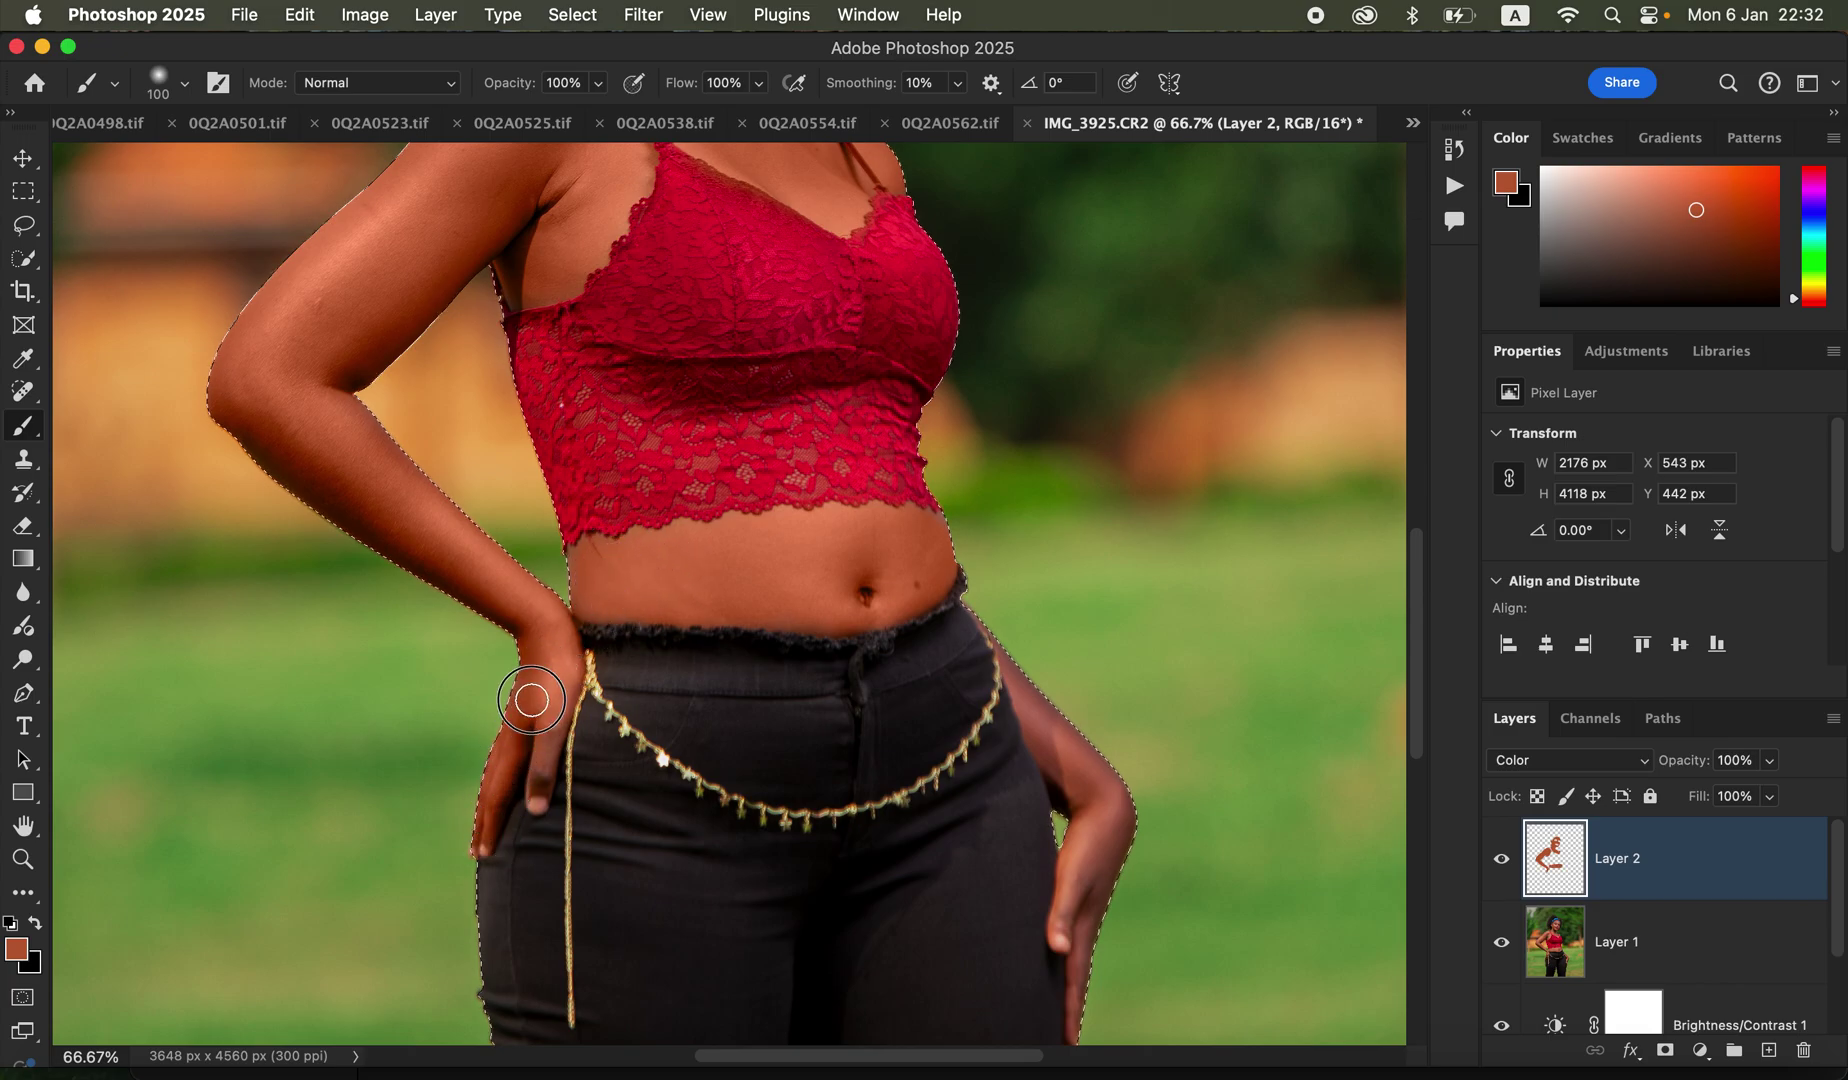
{"action": "left_click", "coordinate": [538, 779]}
{"action": "mouse_move", "coordinate": [1060, 735]}
{"action": "left_mouse_down"}
{"action": "mouse_move", "coordinate": [1087, 767]}
{"action": "mouse_move", "coordinate": [1072, 901]}
{"action": "mouse_move", "coordinate": [1097, 770]}
{"action": "mouse_move", "coordinate": [1119, 808]}
{"action": "mouse_move", "coordinate": [1092, 897]}
{"action": "left_mouse_up"}
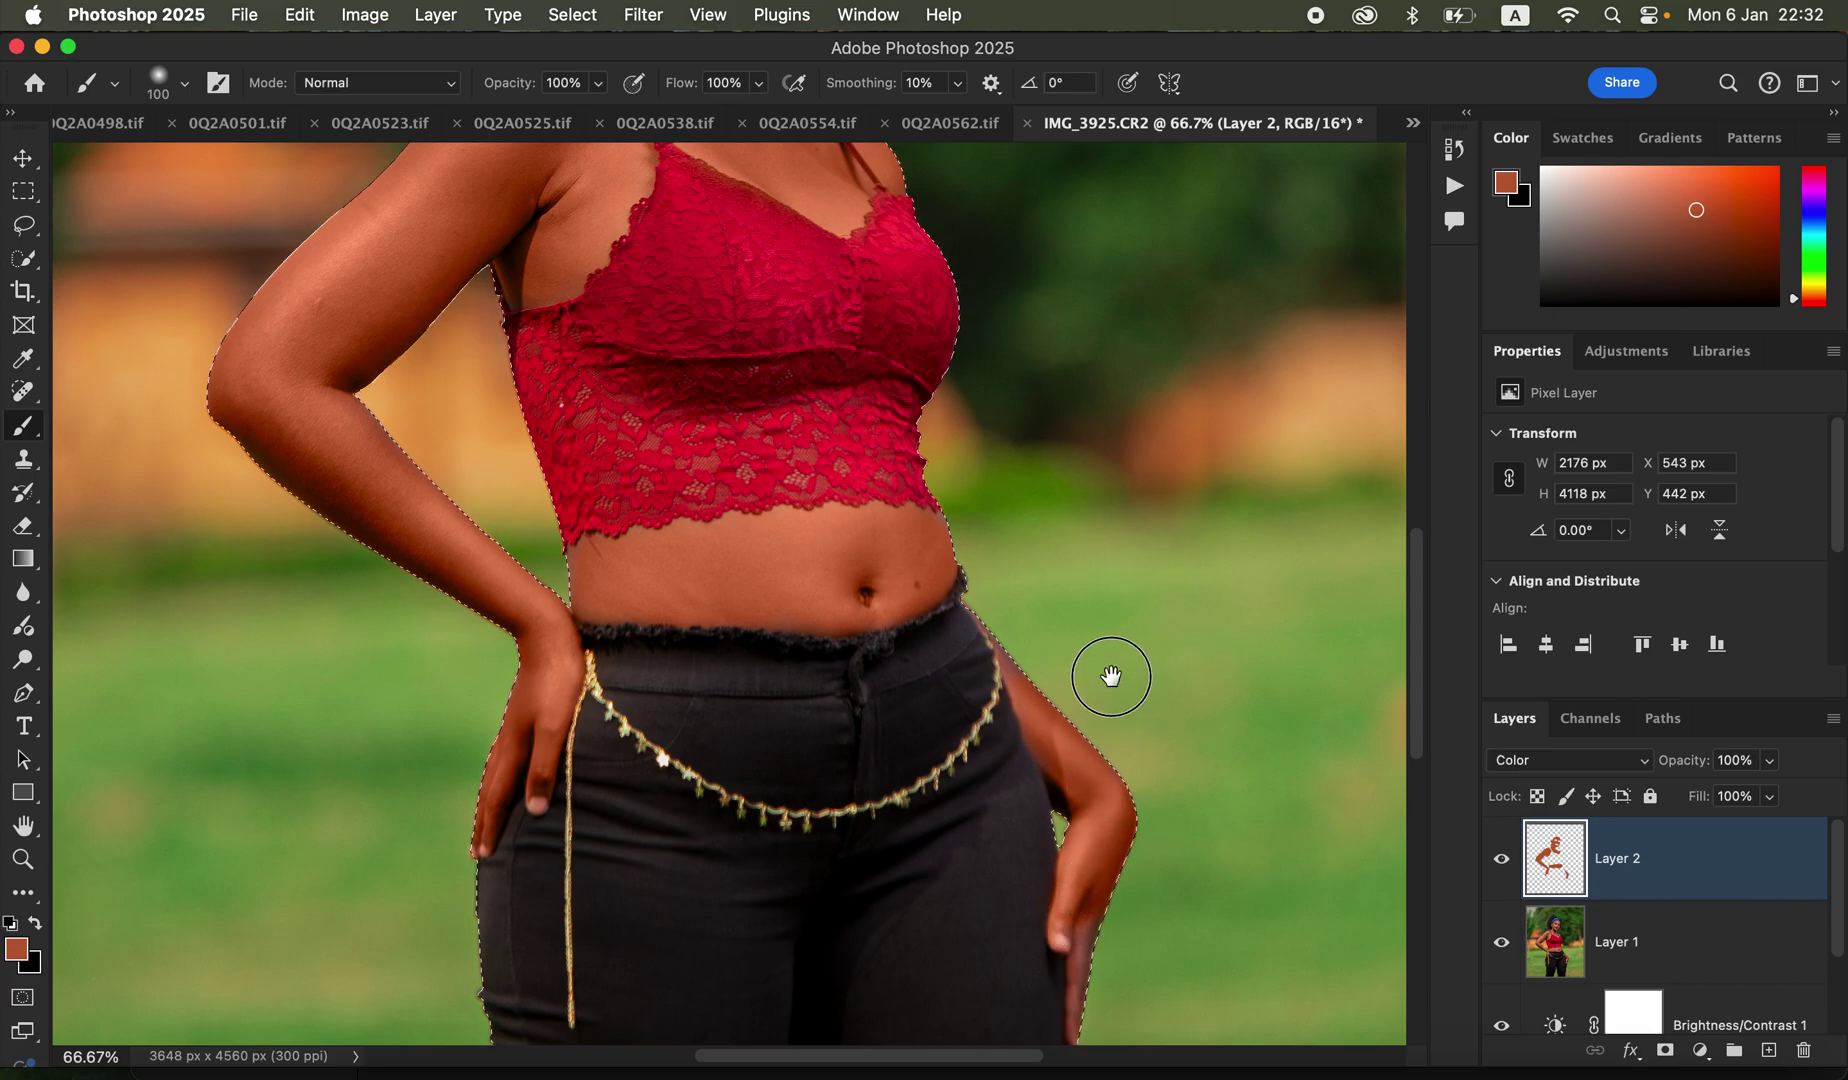
{"action": "scroll", "coordinate": [1114, 672], "scroll_direction": "down", "scroll_amount": 3}
{"action": "mouse_move", "coordinate": [1082, 796]}
{"action": "left_mouse_down"}
{"action": "mouse_move", "coordinate": [1084, 893]}
{"action": "mouse_move", "coordinate": [1112, 679]}
{"action": "mouse_move", "coordinate": [1066, 578]}
{"action": "left_mouse_up"}
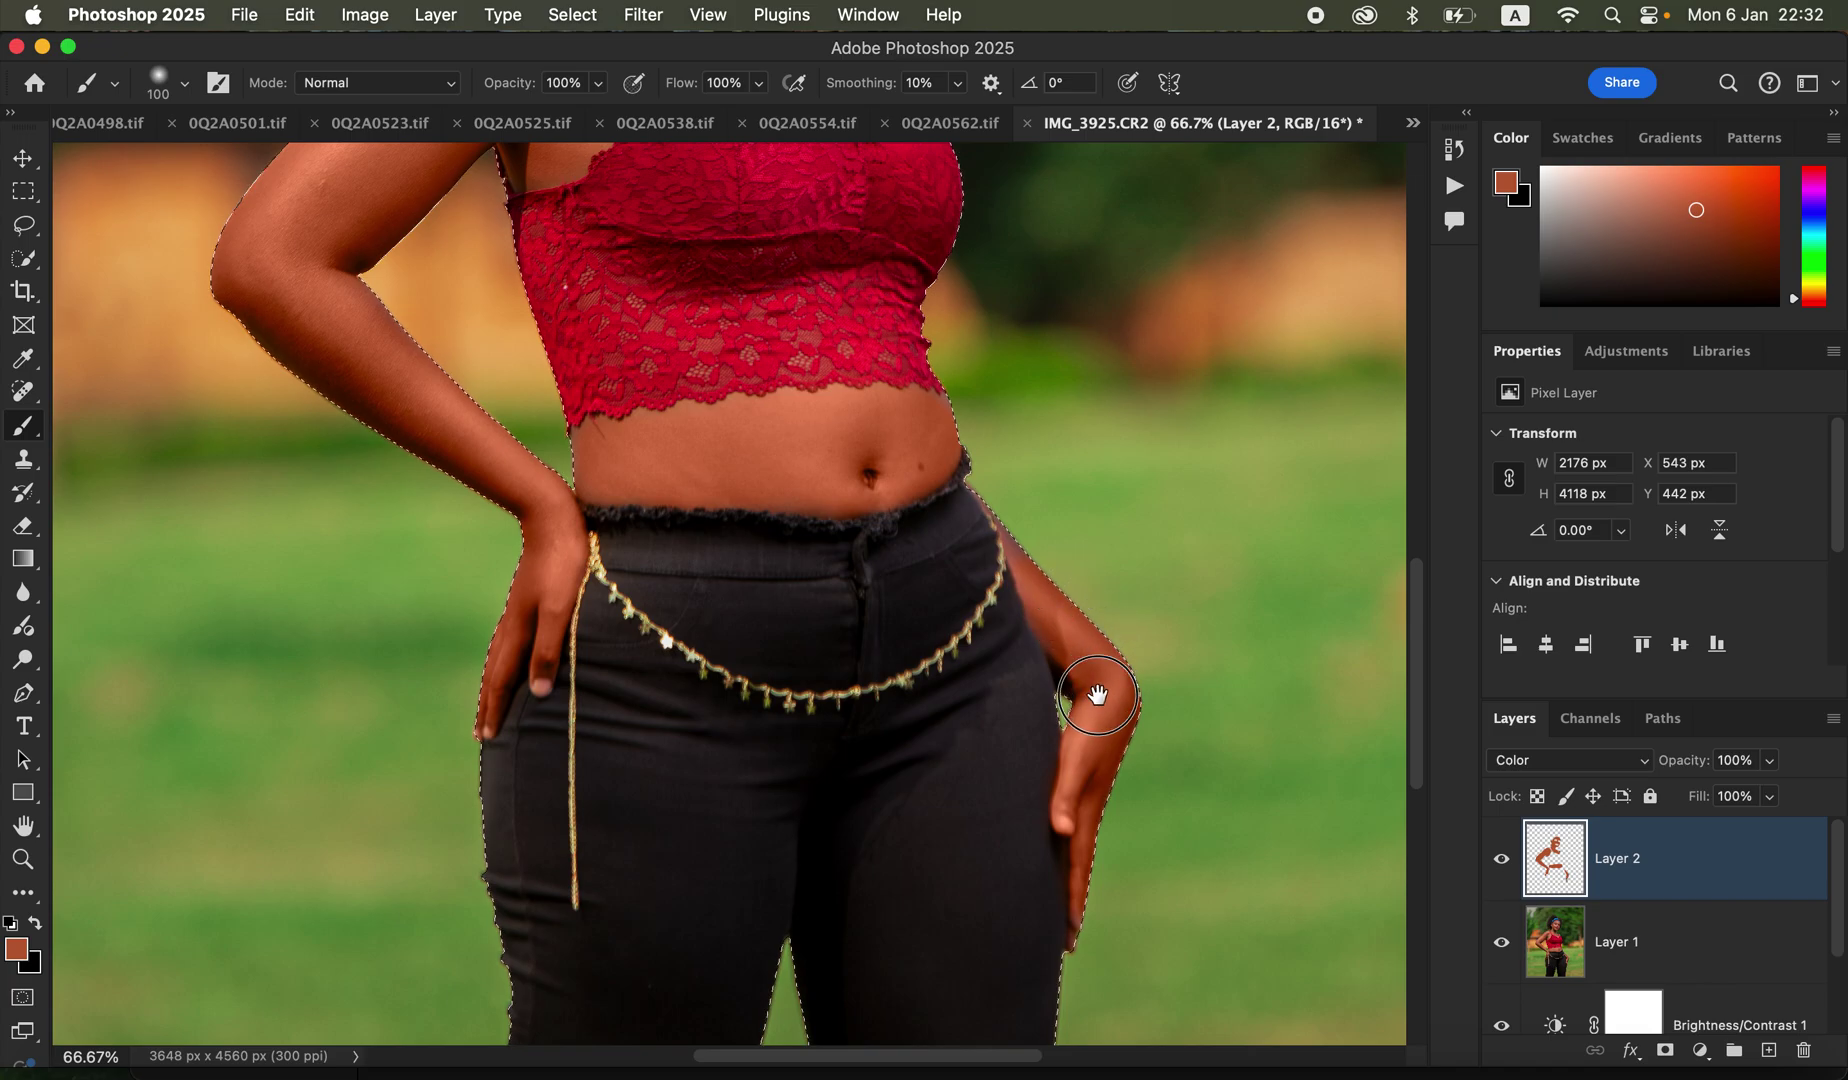
Step: Reduce the brush to 45 px and paint the skin tone into the remaining gaps at the waist, underarm, chest and face
{"action": "scroll", "coordinate": [1095, 700], "scroll_direction": "up", "scroll_amount": 3}
{"action": "key", "text": "bracketleft"}
{"action": "key", "text": "bracketleft"}
{"action": "key", "text": "bracketleft"}
{"action": "key", "text": "bracketleft"}
{"action": "key", "text": "bracketleft"}
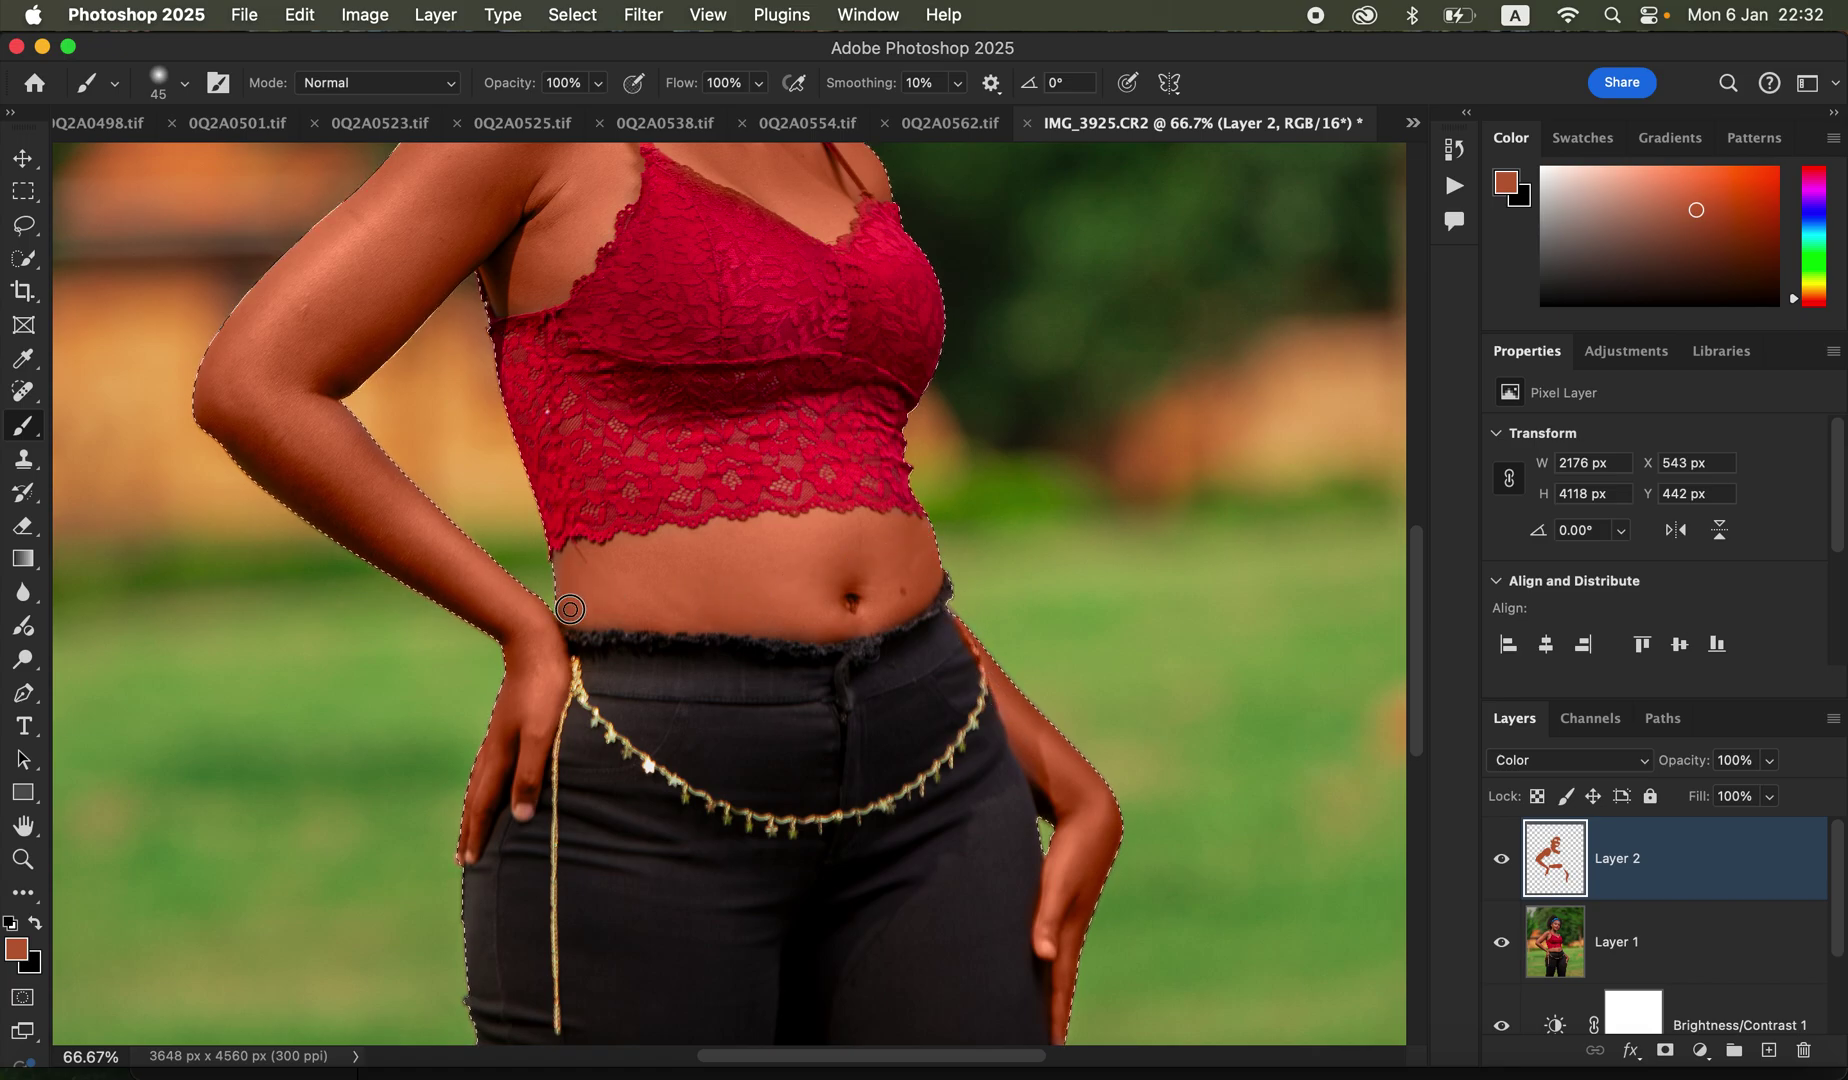
{"action": "scroll", "coordinate": [875, 481], "scroll_direction": "up", "scroll_amount": 10}
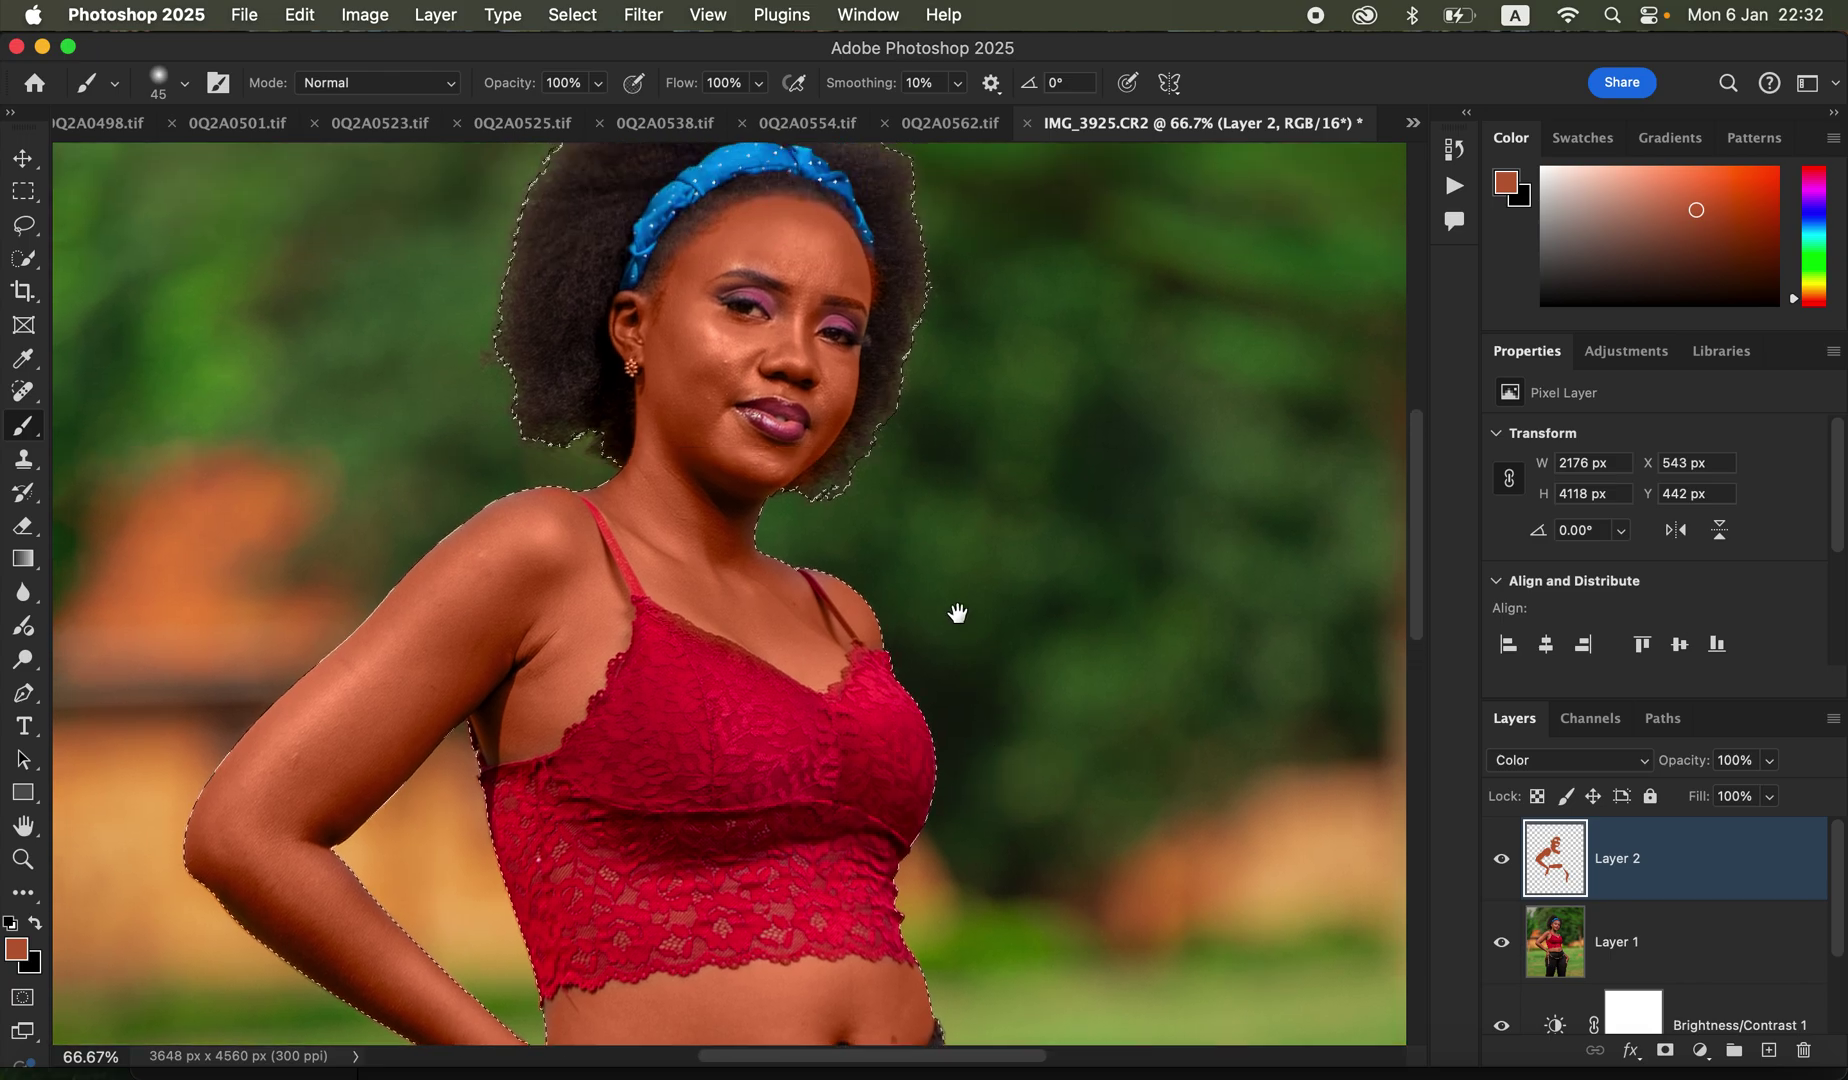
{"action": "key", "text": "super+equal"}
{"action": "key", "text": "super+equal"}
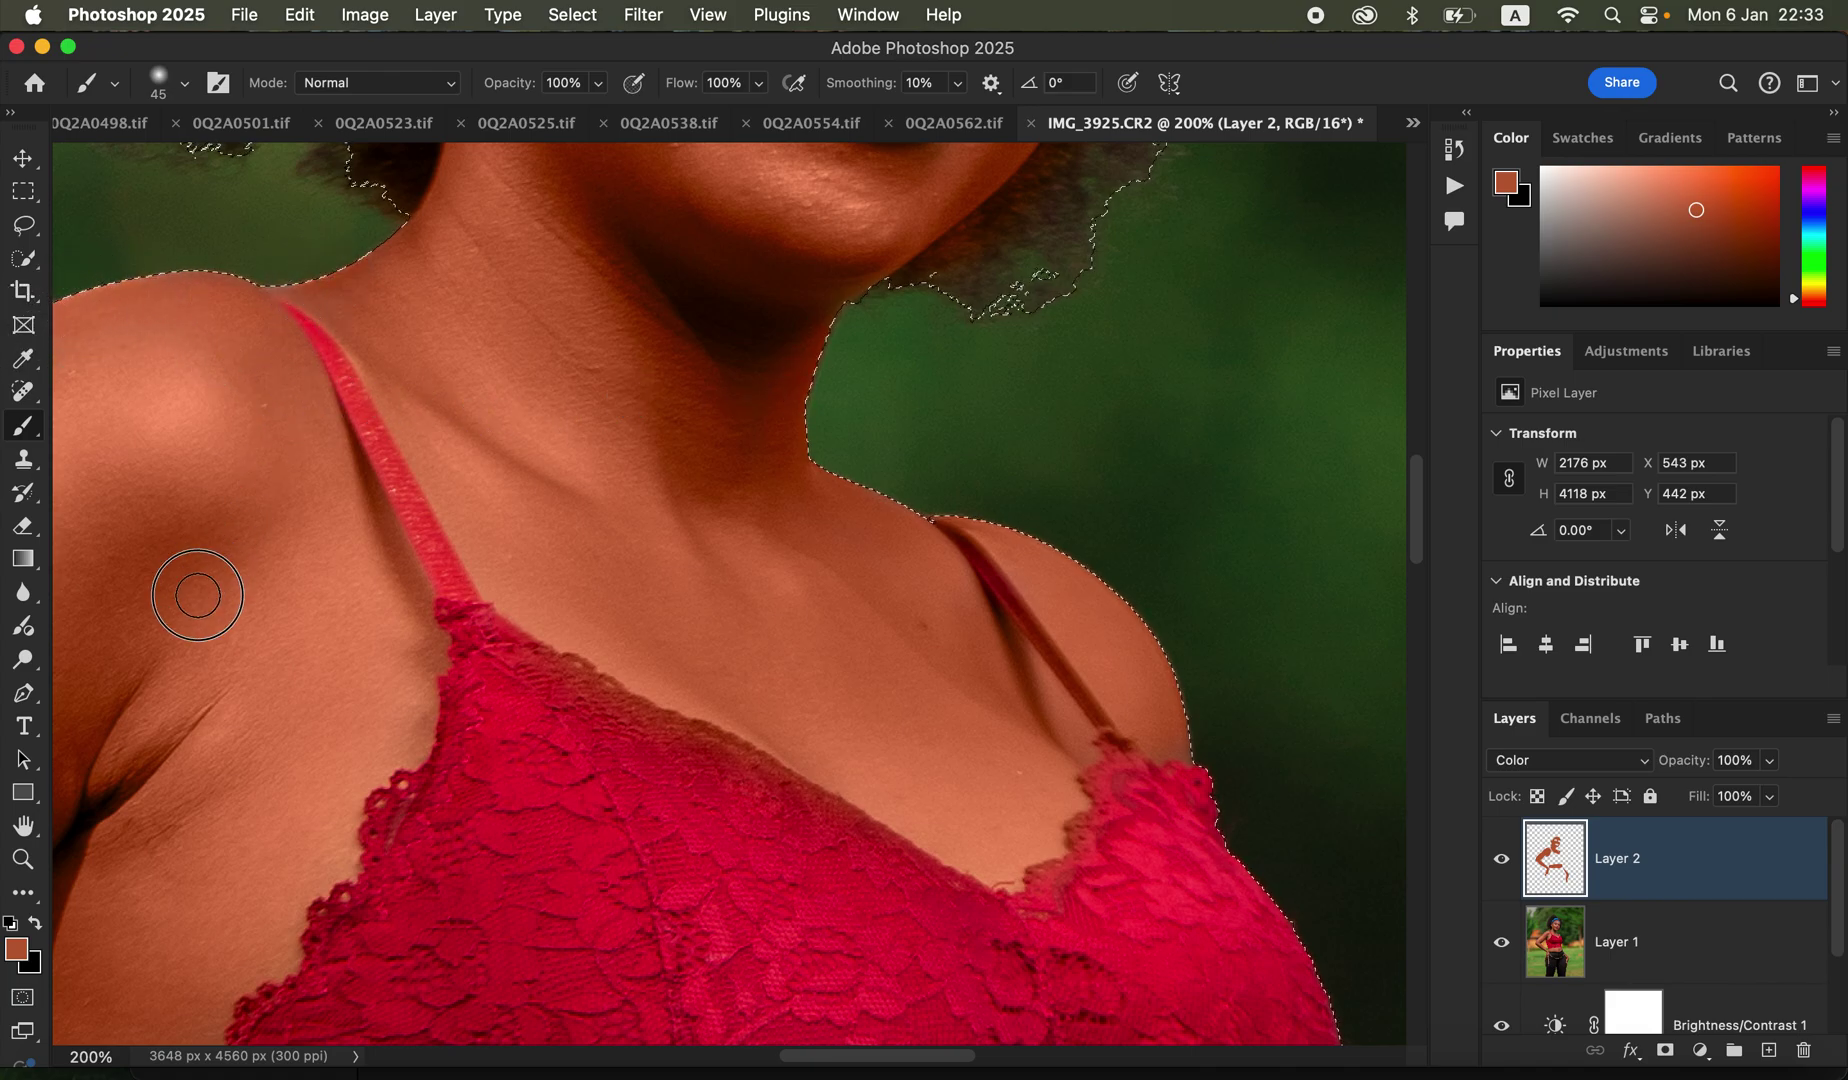
{"action": "scroll", "coordinate": [491, 507], "scroll_direction": "up", "scroll_amount": 15}
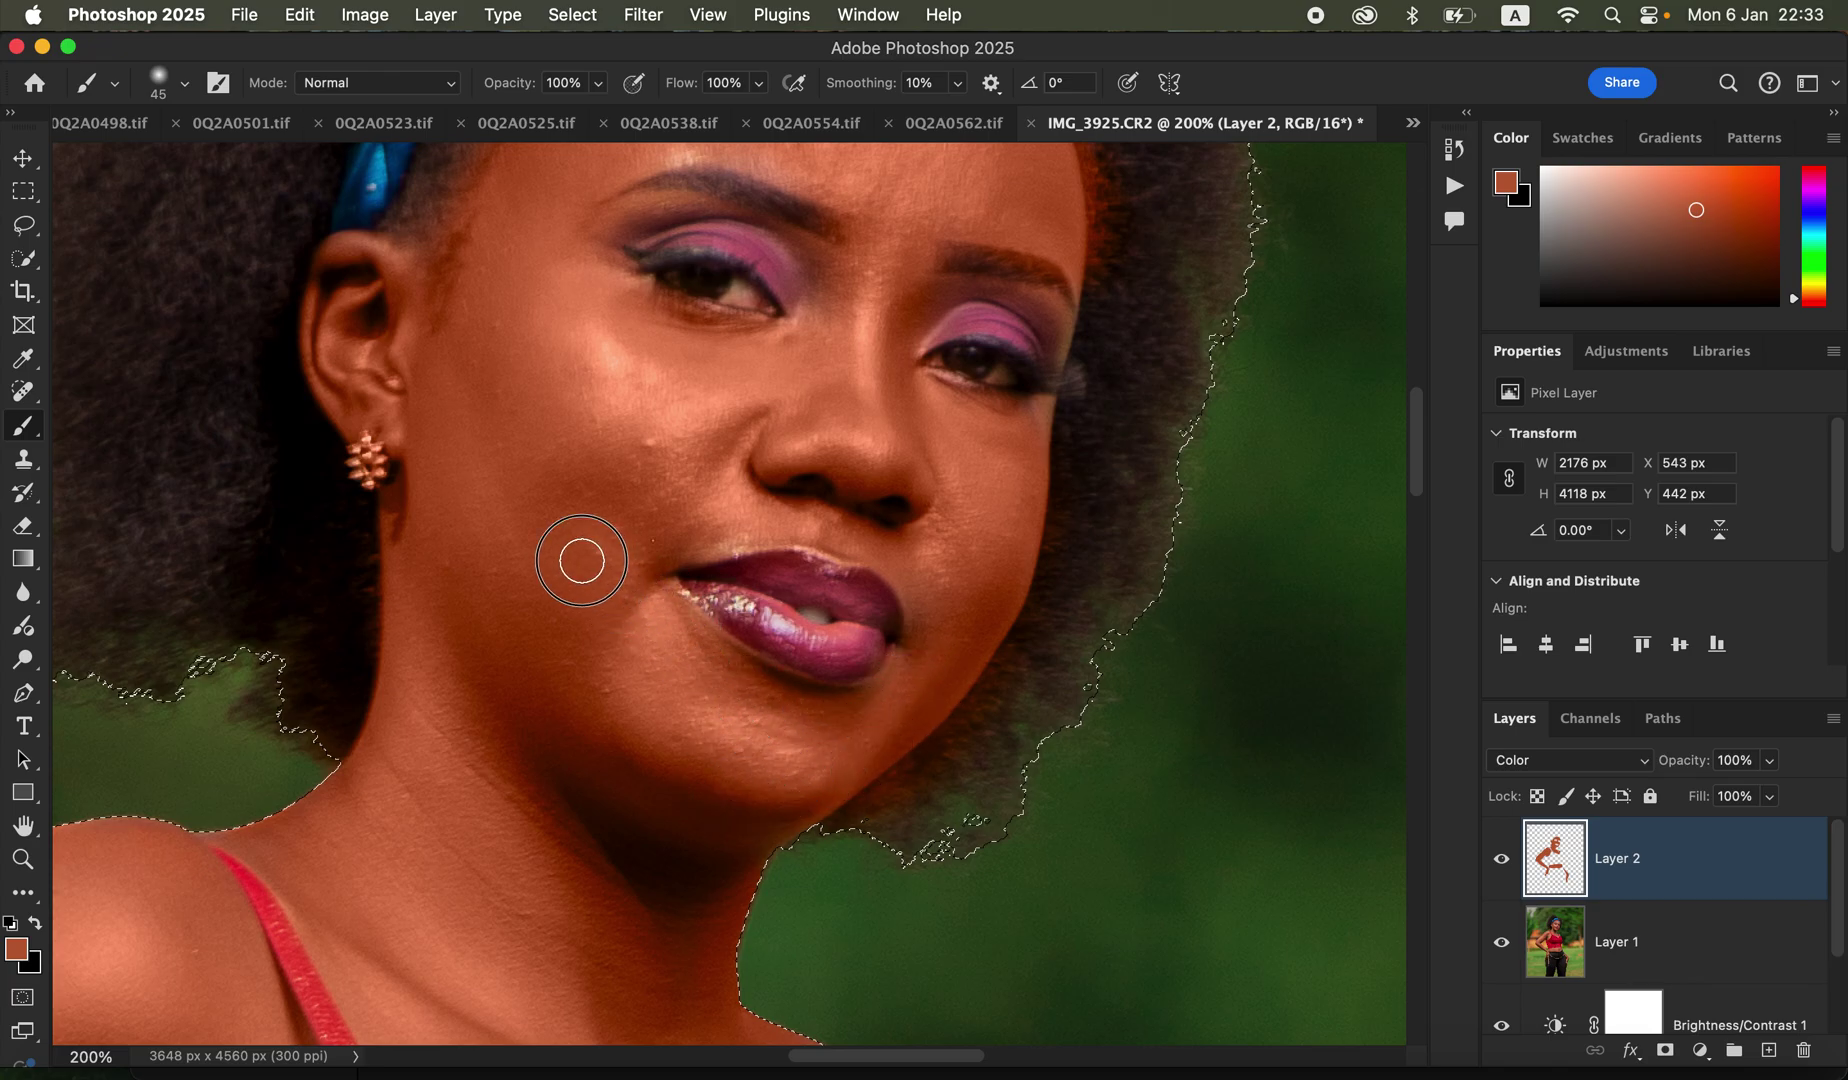
{"action": "left_click_drag", "start_coordinate": [887, 465], "coordinate": [885, 470]}
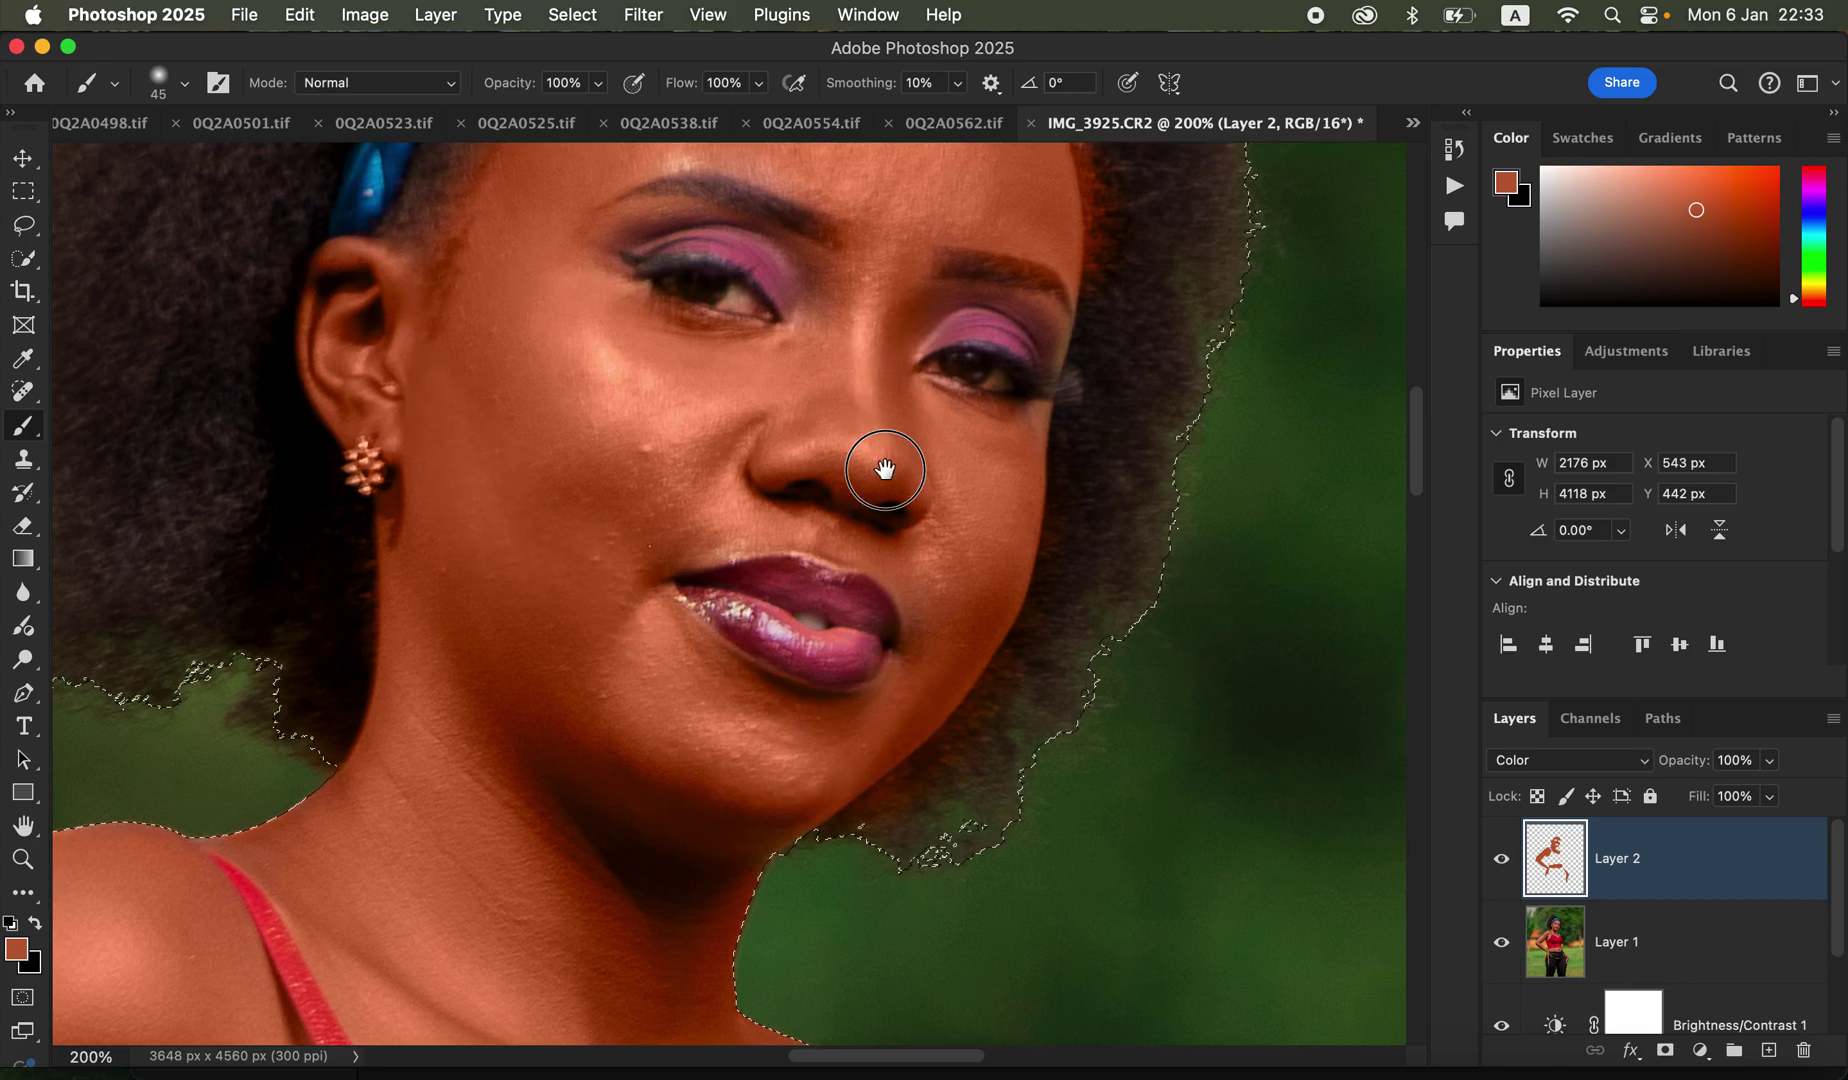
{"action": "scroll", "coordinate": [885, 470], "scroll_direction": "up", "scroll_amount": 5}
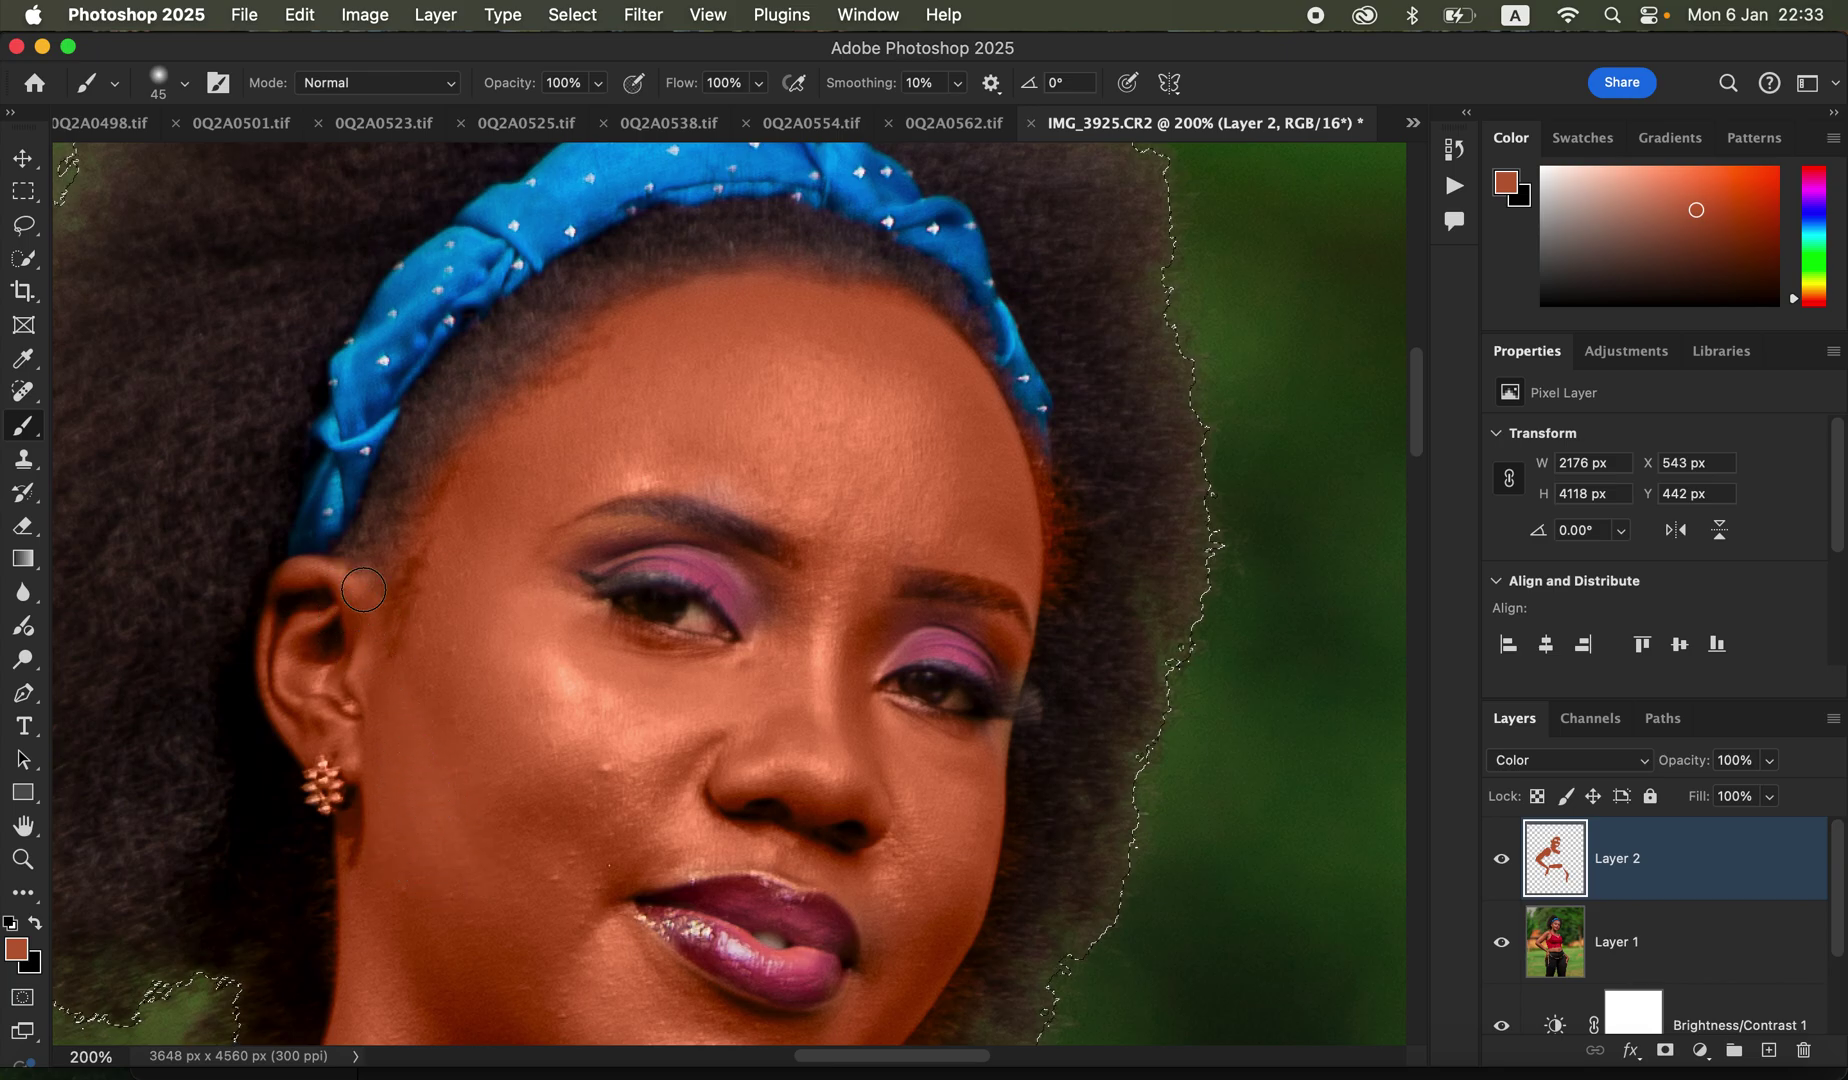
Step: Check the painted skin tone on the whole figure, and examine the hairline, headband and ear up close for spilled color
{"action": "key", "text": "super+minus"}
{"action": "key", "text": "super+minus"}
{"action": "key", "text": "super+minus"}
{"action": "key", "text": "super+minus"}
{"action": "key", "text": "super+minus"}
{"action": "key", "text": "super+minus"}
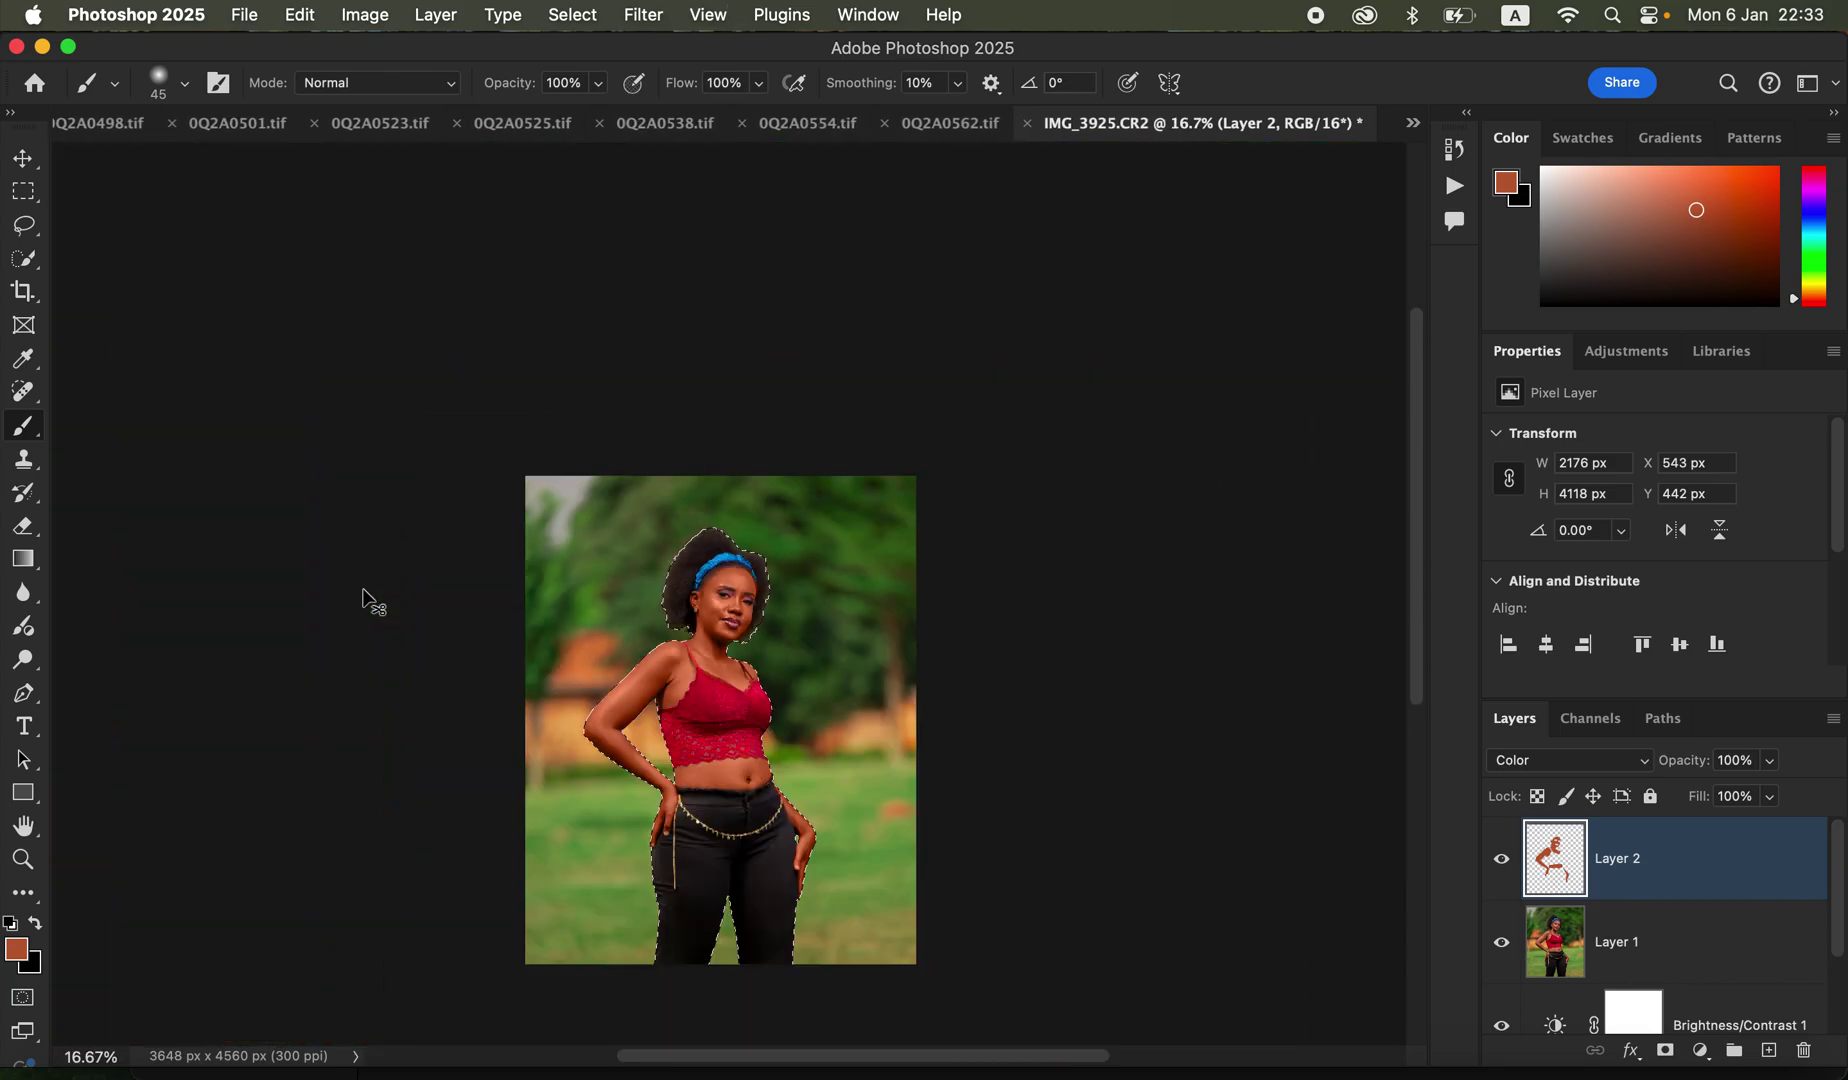
{"action": "key", "text": "super+plus"}
{"action": "key", "text": "super+plus"}
{"action": "key", "text": "super+plus"}
{"action": "key", "text": "super+plus"}
{"action": "key", "text": "super+plus"}
{"action": "key", "text": "super+plus"}
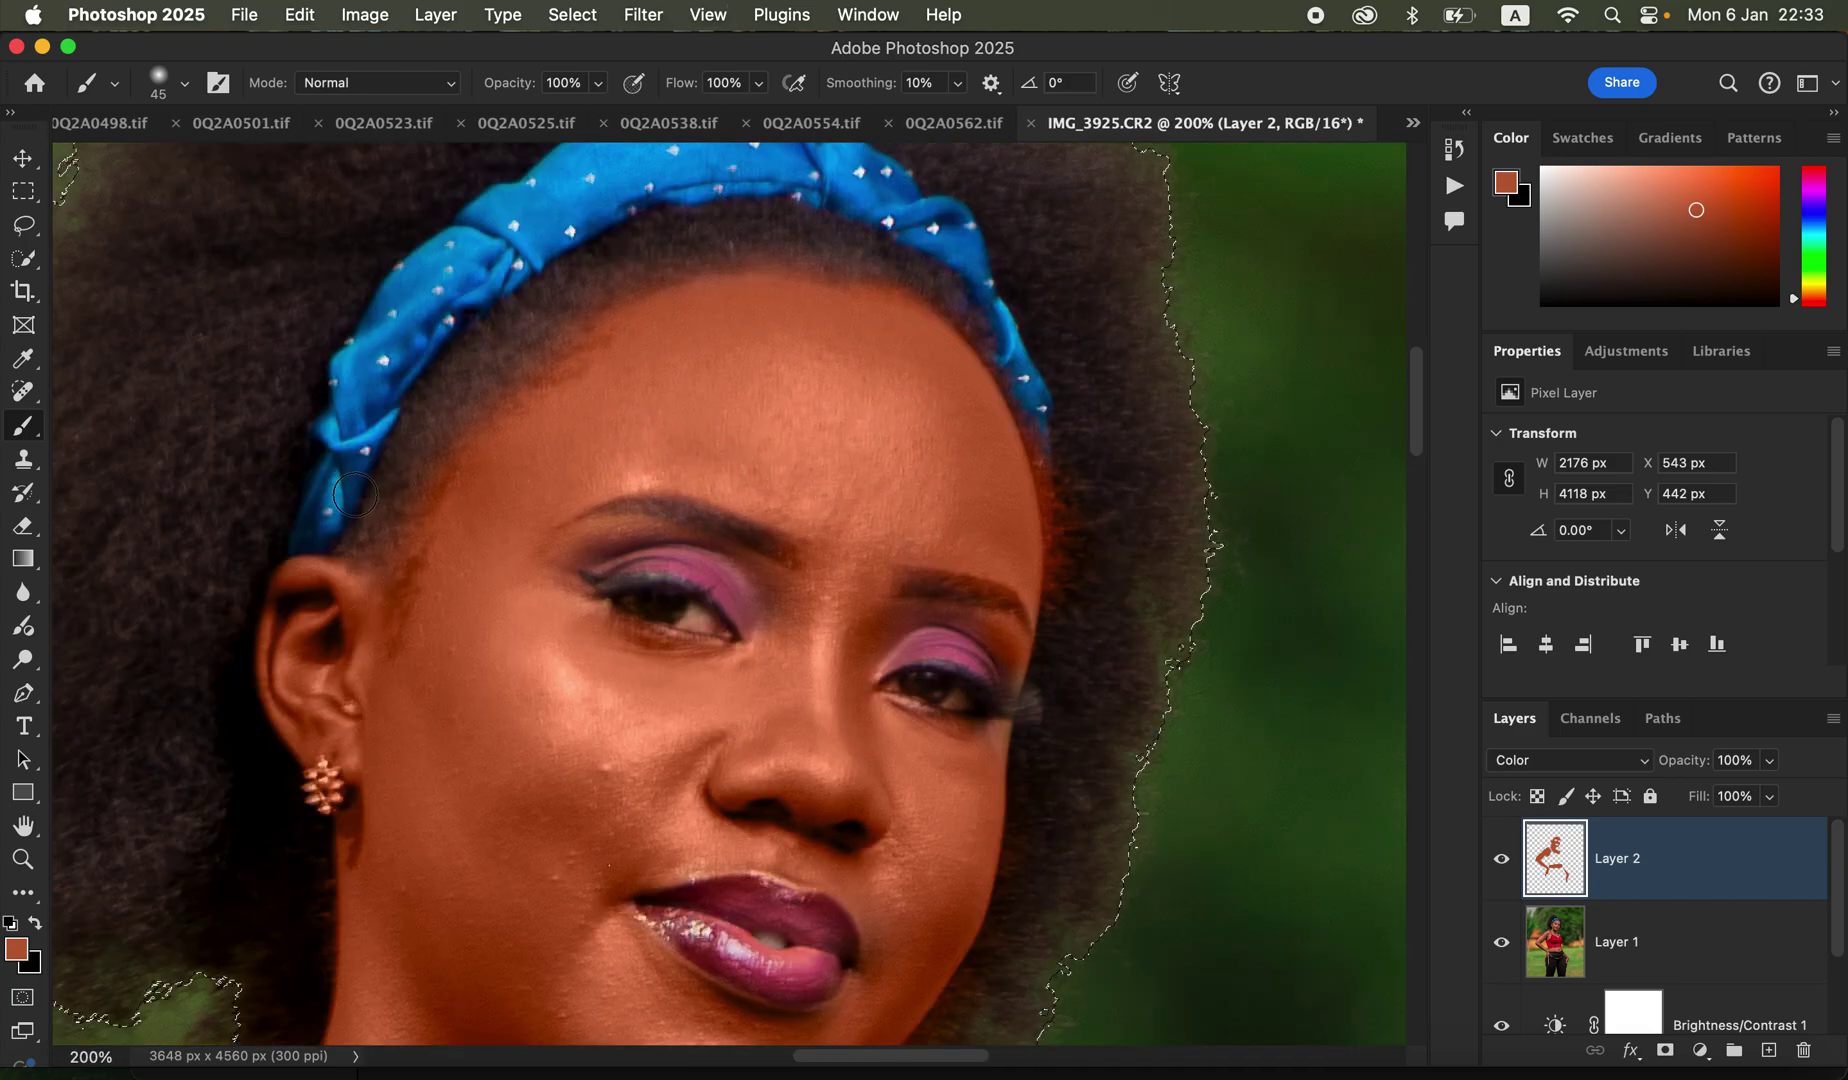
Step: Erase the spilled skin tone from the hairline and the earring with a soft 25 px Eraser in Brush mode
{"action": "left_click", "coordinate": [25, 531]}
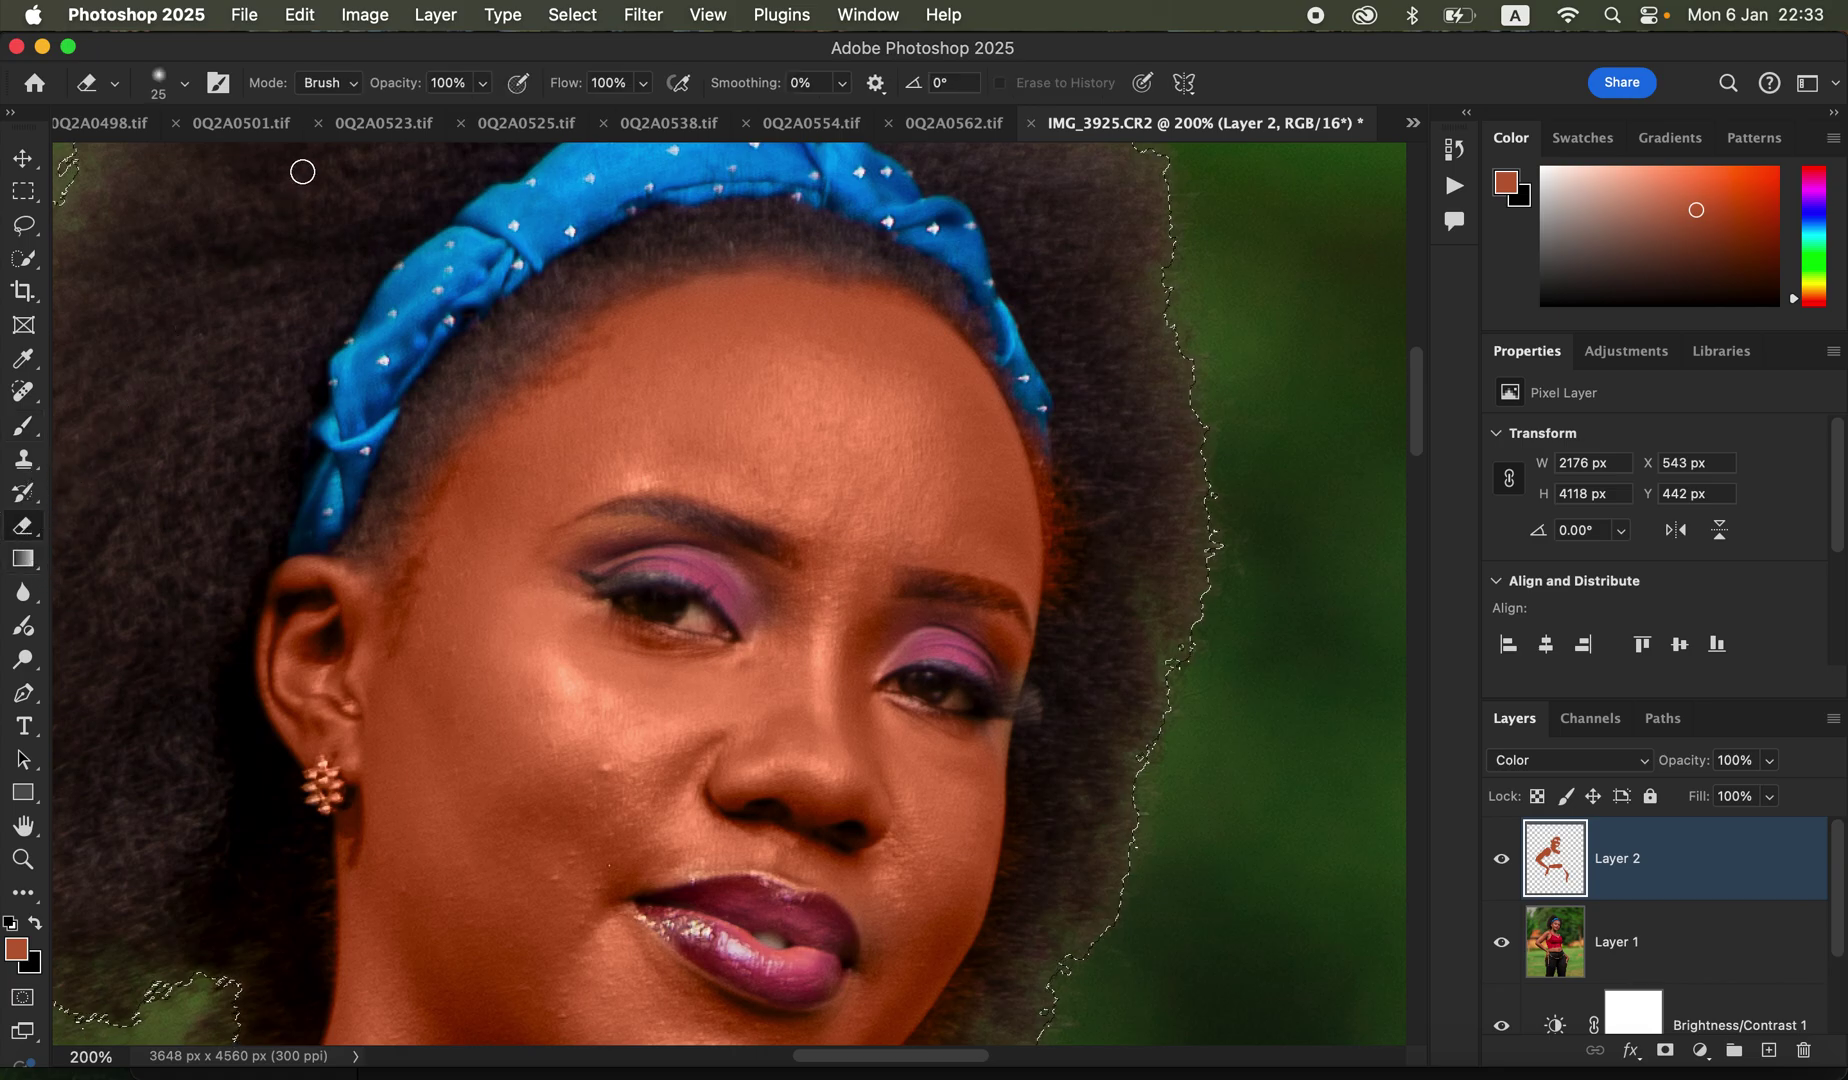
{"action": "left_click", "coordinate": [349, 96]}
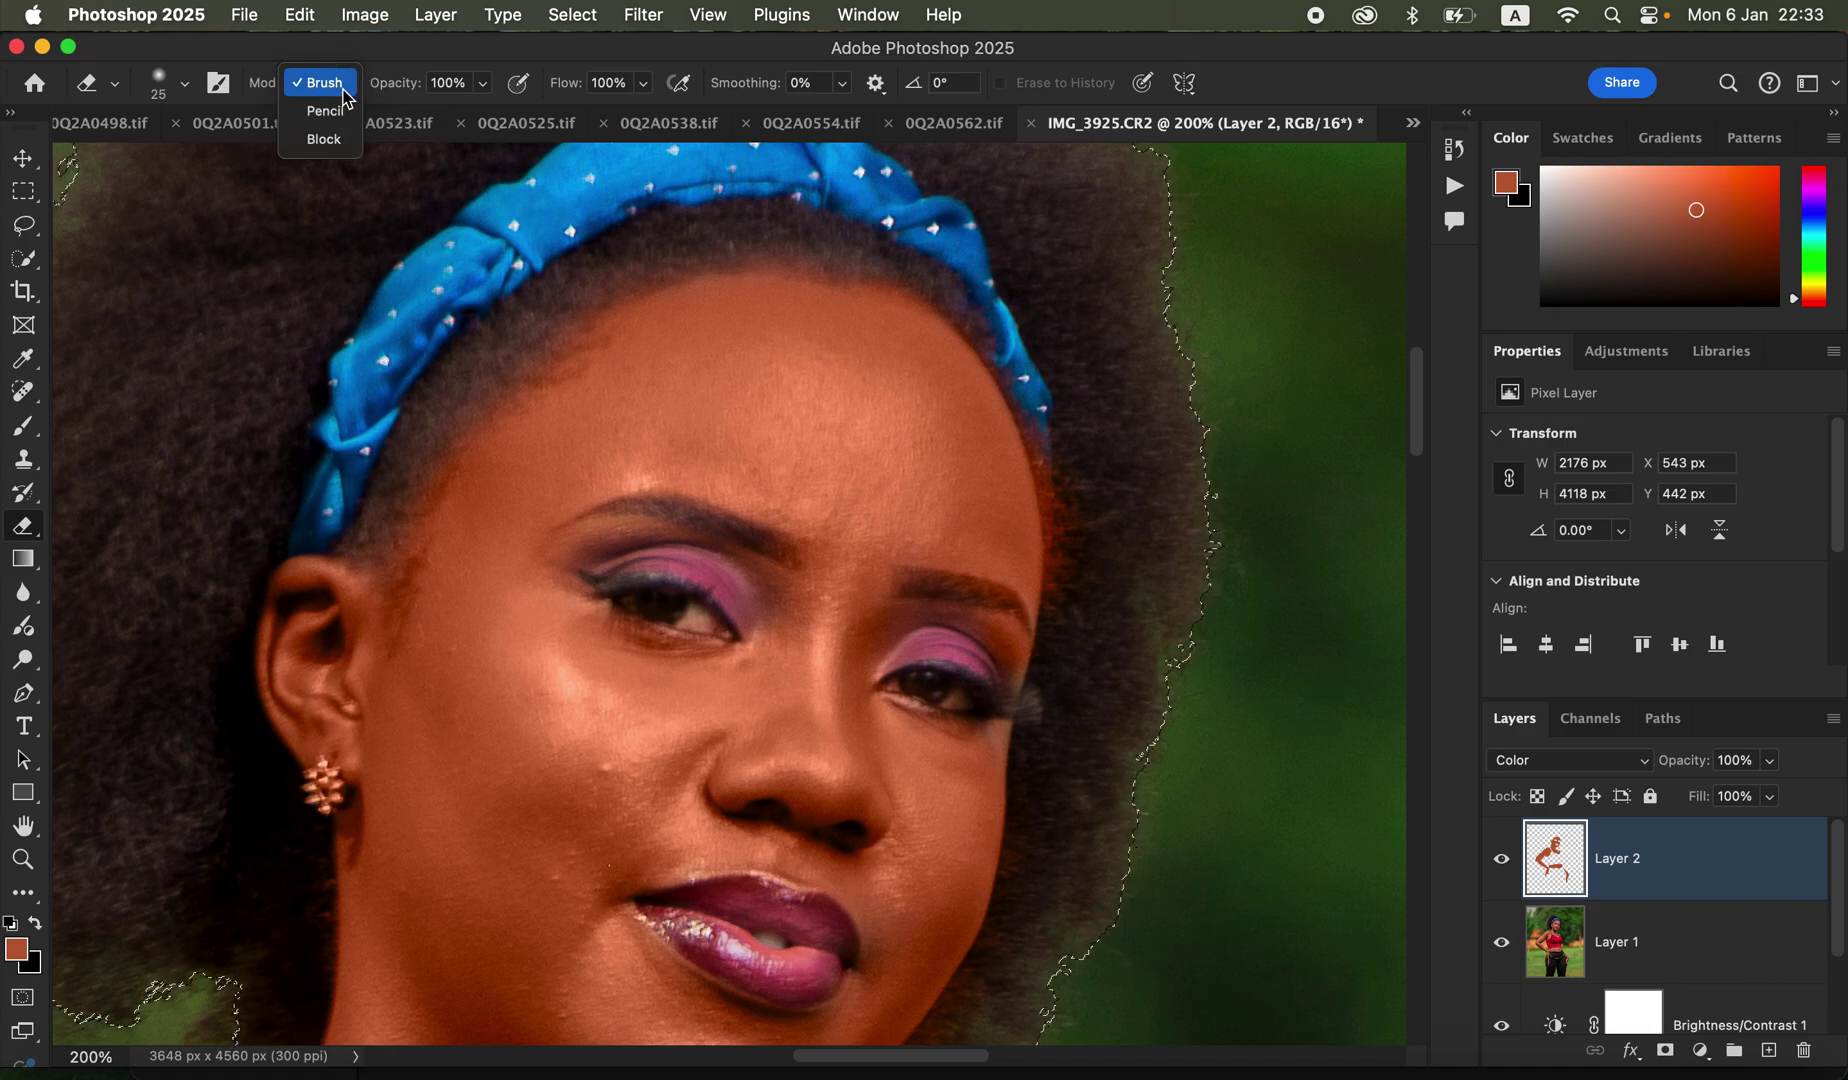
{"action": "left_click", "coordinate": [346, 92]}
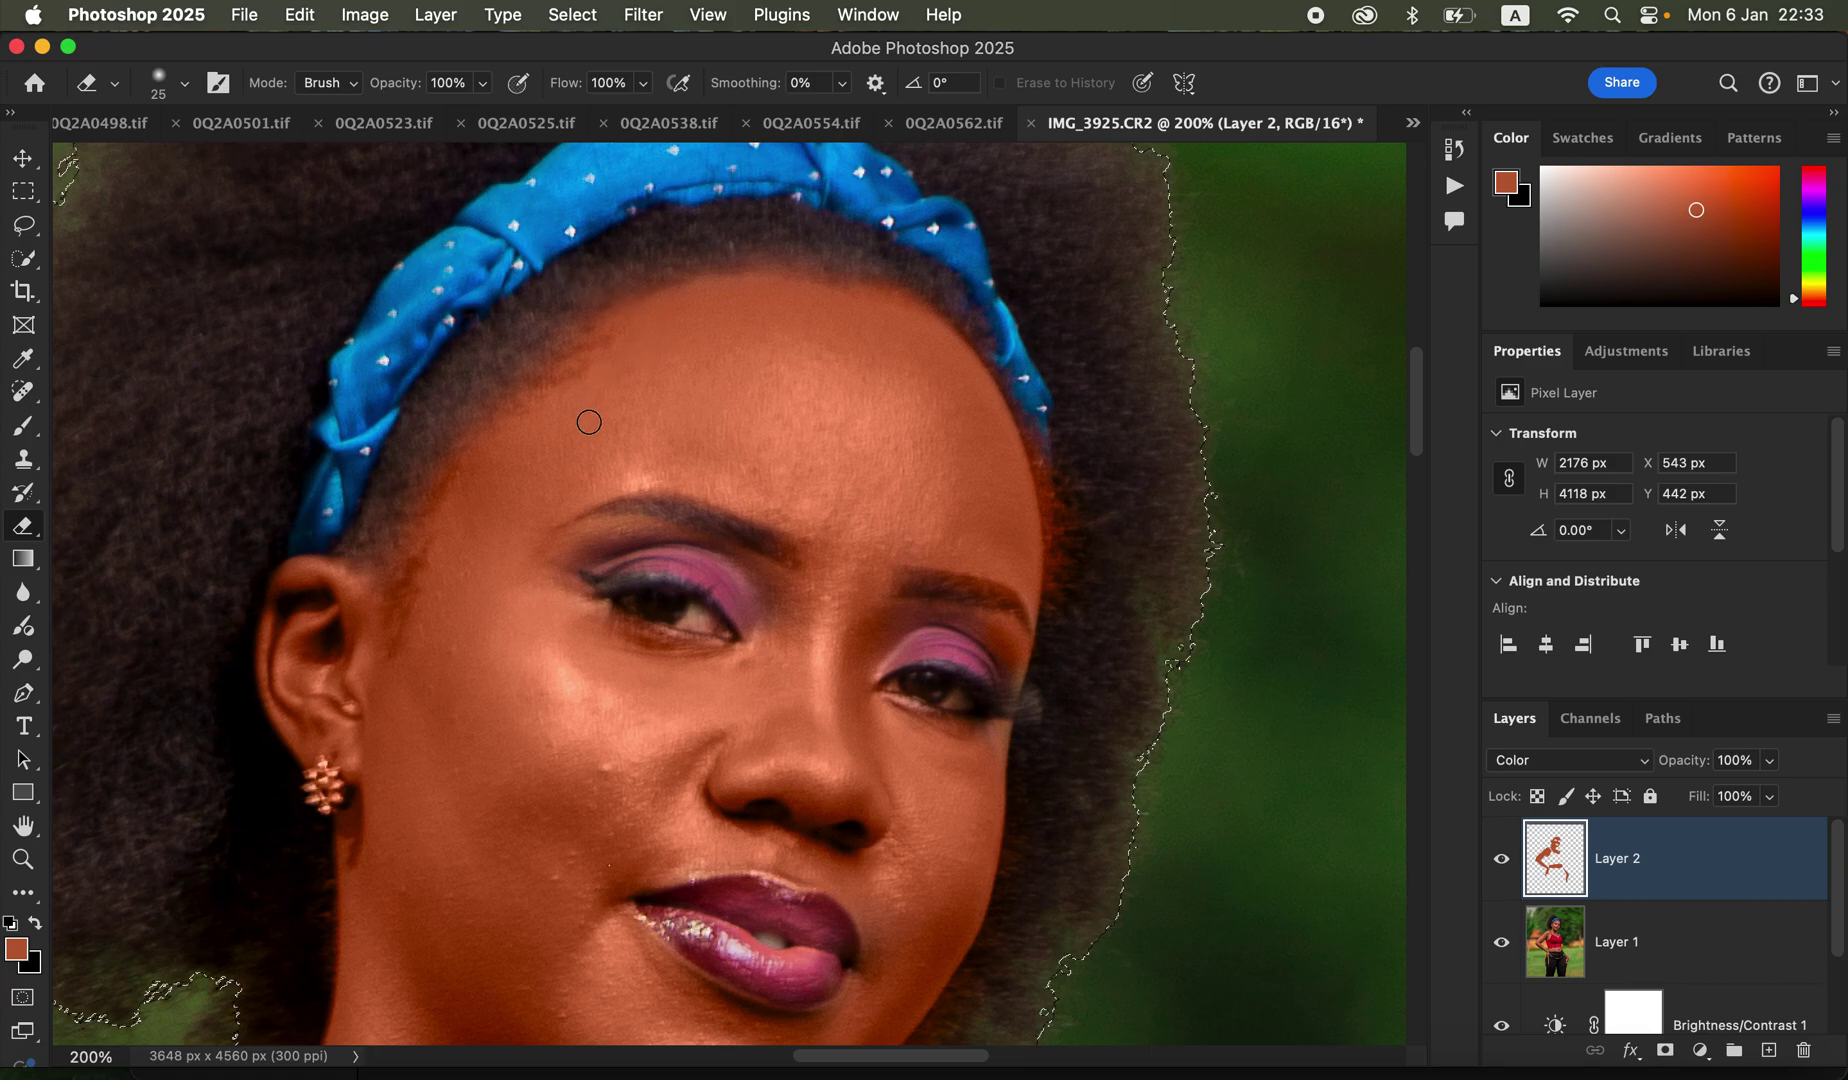
{"action": "mouse_move", "coordinate": [446, 478]}
{"action": "left_mouse_down"}
{"action": "mouse_move", "coordinate": [384, 573]}
{"action": "mouse_move", "coordinate": [482, 401]}
{"action": "mouse_move", "coordinate": [445, 425]}
{"action": "left_mouse_up"}
{"action": "left_click", "coordinate": [186, 85]}
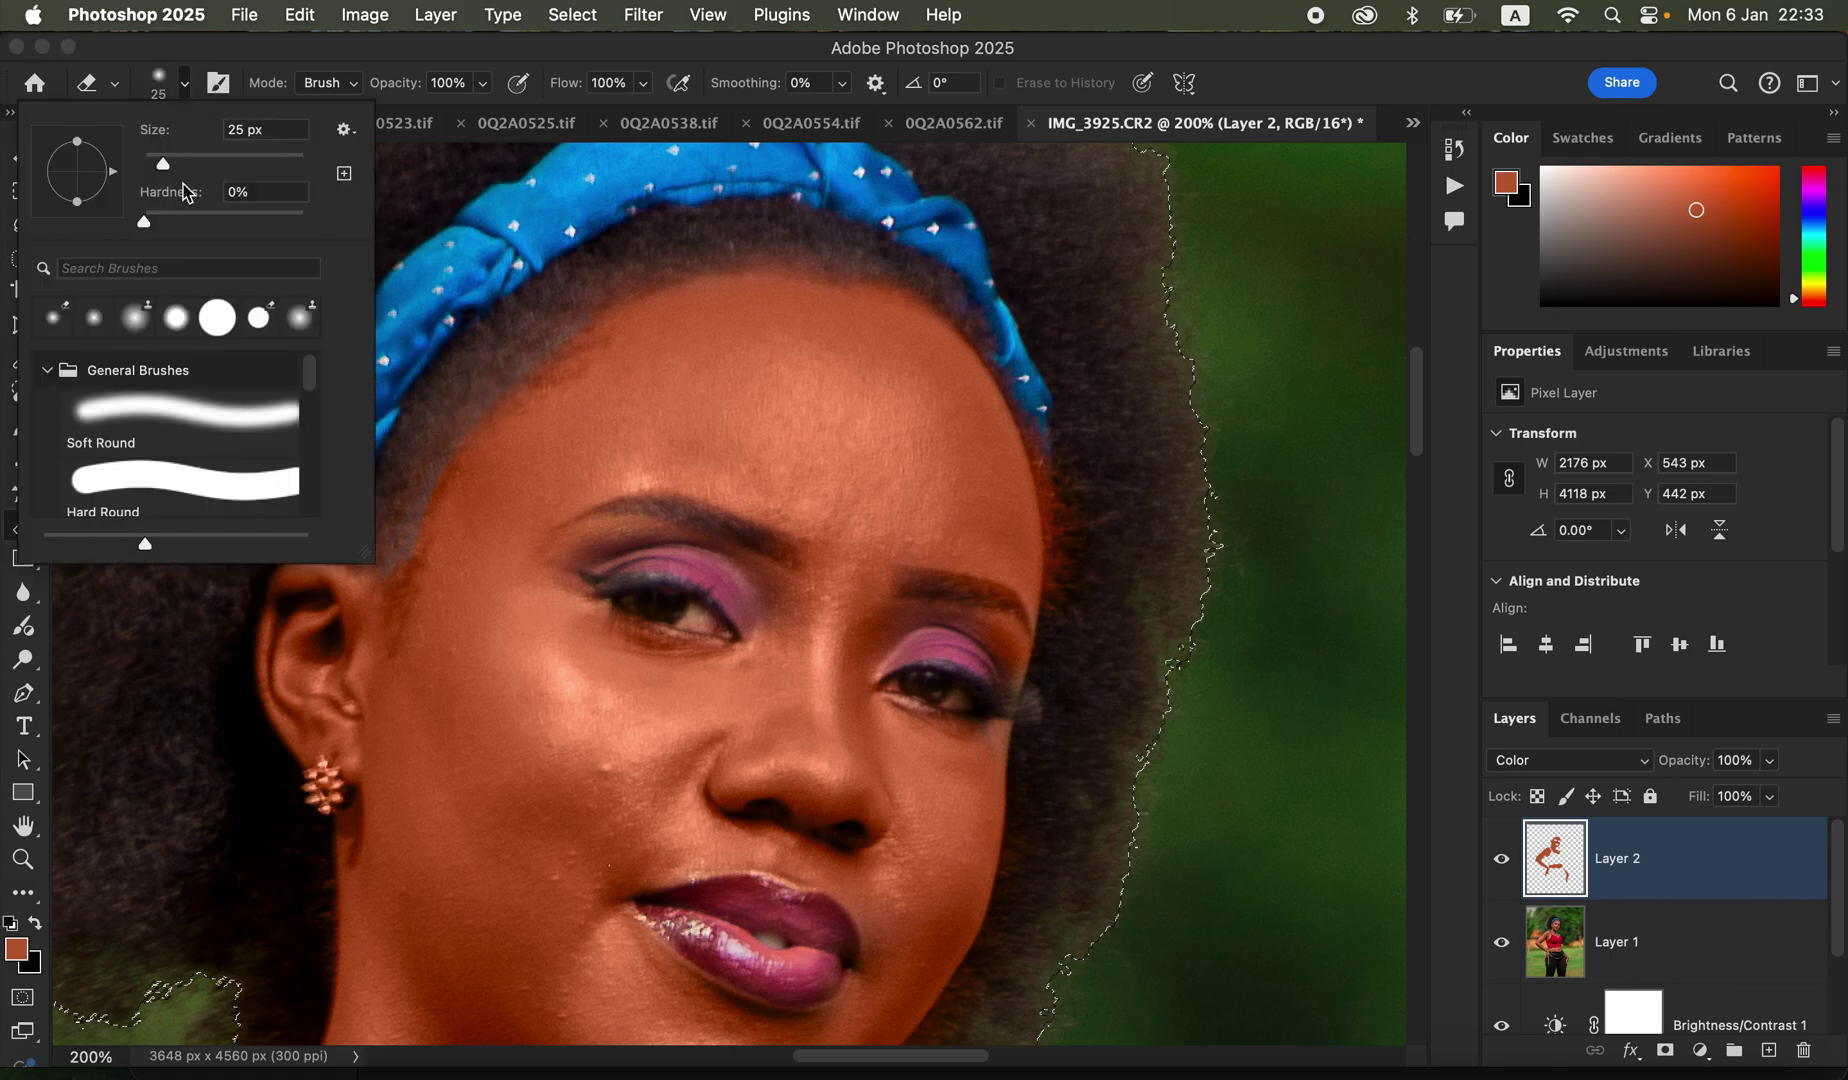
{"action": "left_click", "coordinate": [186, 90]}
{"action": "mouse_move", "coordinate": [437, 443]}
{"action": "left_mouse_down"}
{"action": "mouse_move", "coordinate": [402, 494]}
{"action": "mouse_move", "coordinate": [403, 566]}
{"action": "mouse_move", "coordinate": [505, 358]}
{"action": "mouse_move", "coordinate": [524, 376]}
{"action": "mouse_move", "coordinate": [561, 310]}
{"action": "left_mouse_up"}
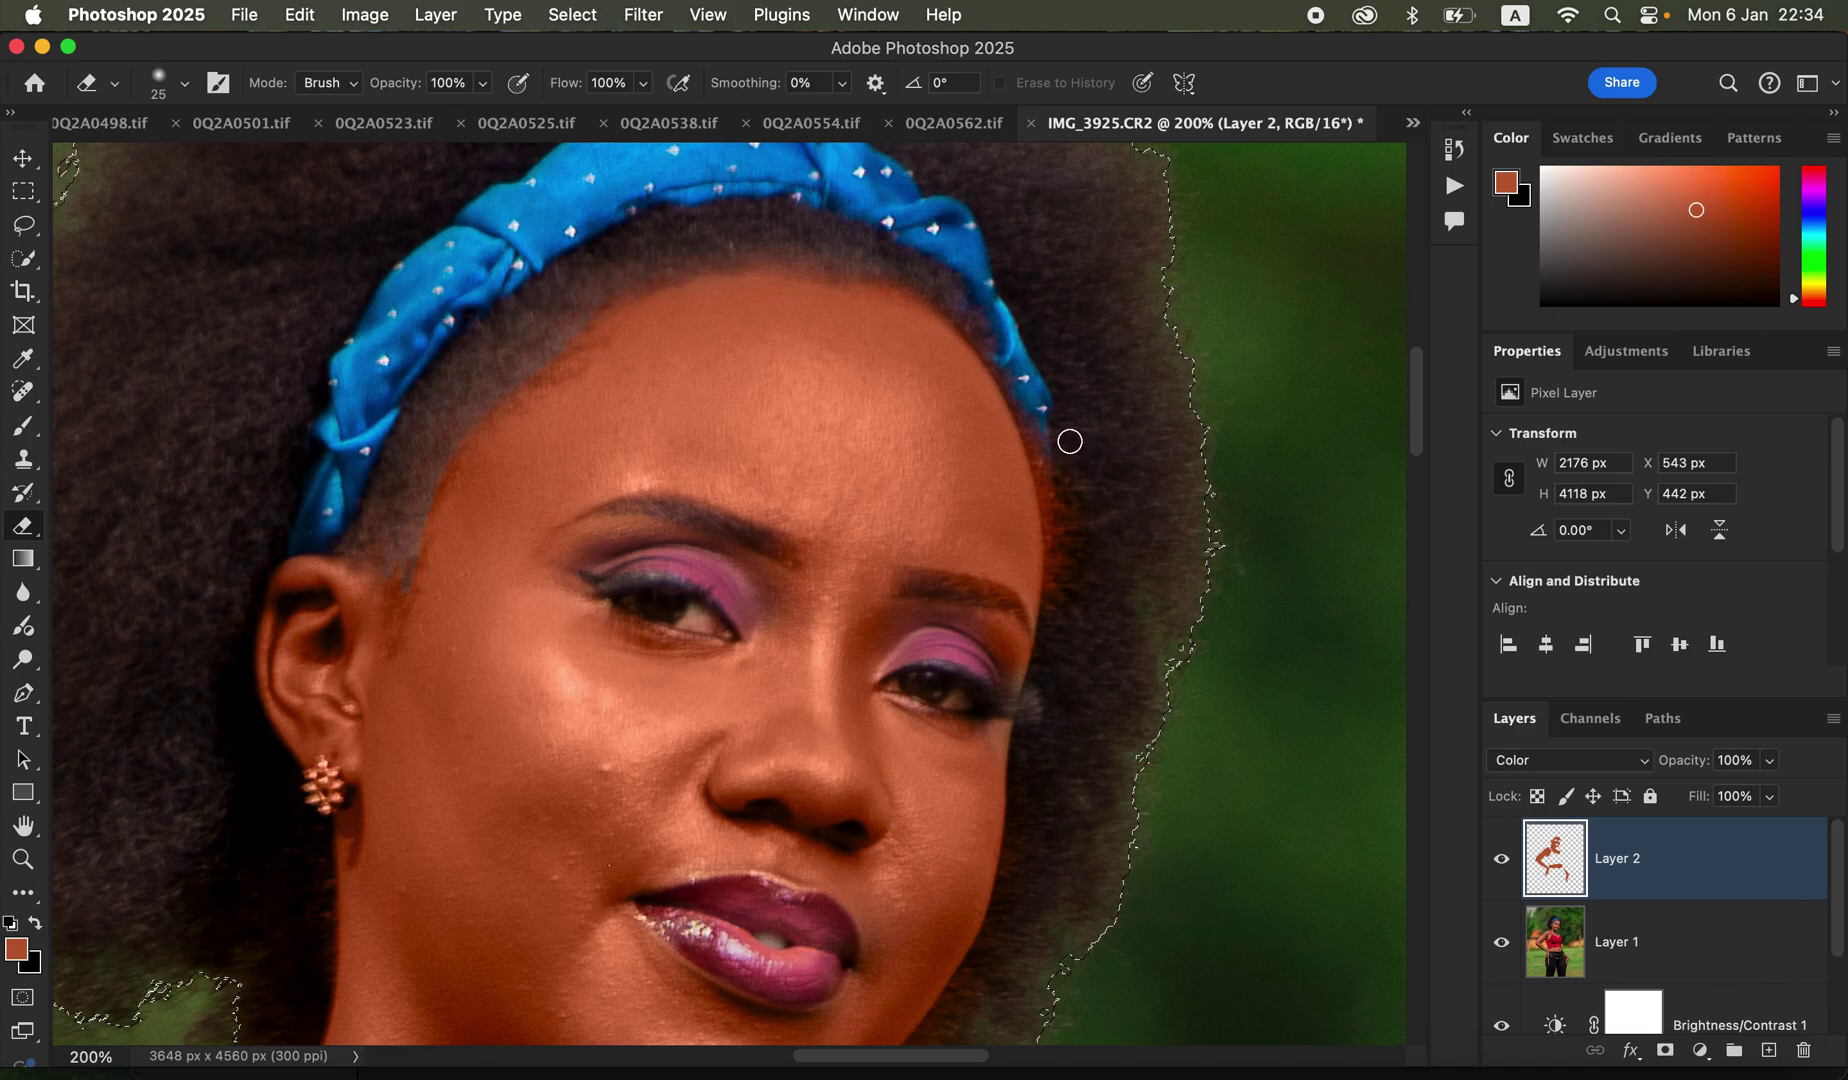
{"action": "mouse_move", "coordinate": [932, 283]}
{"action": "left_mouse_down"}
{"action": "mouse_move", "coordinate": [990, 330]}
{"action": "mouse_move", "coordinate": [1064, 466]}
{"action": "mouse_move", "coordinate": [1059, 535]}
{"action": "mouse_move", "coordinate": [1052, 446]}
{"action": "mouse_move", "coordinate": [1060, 582]}
{"action": "mouse_move", "coordinate": [1080, 467]}
{"action": "mouse_move", "coordinate": [1064, 643]}
{"action": "mouse_move", "coordinate": [996, 811]}
{"action": "left_mouse_up"}
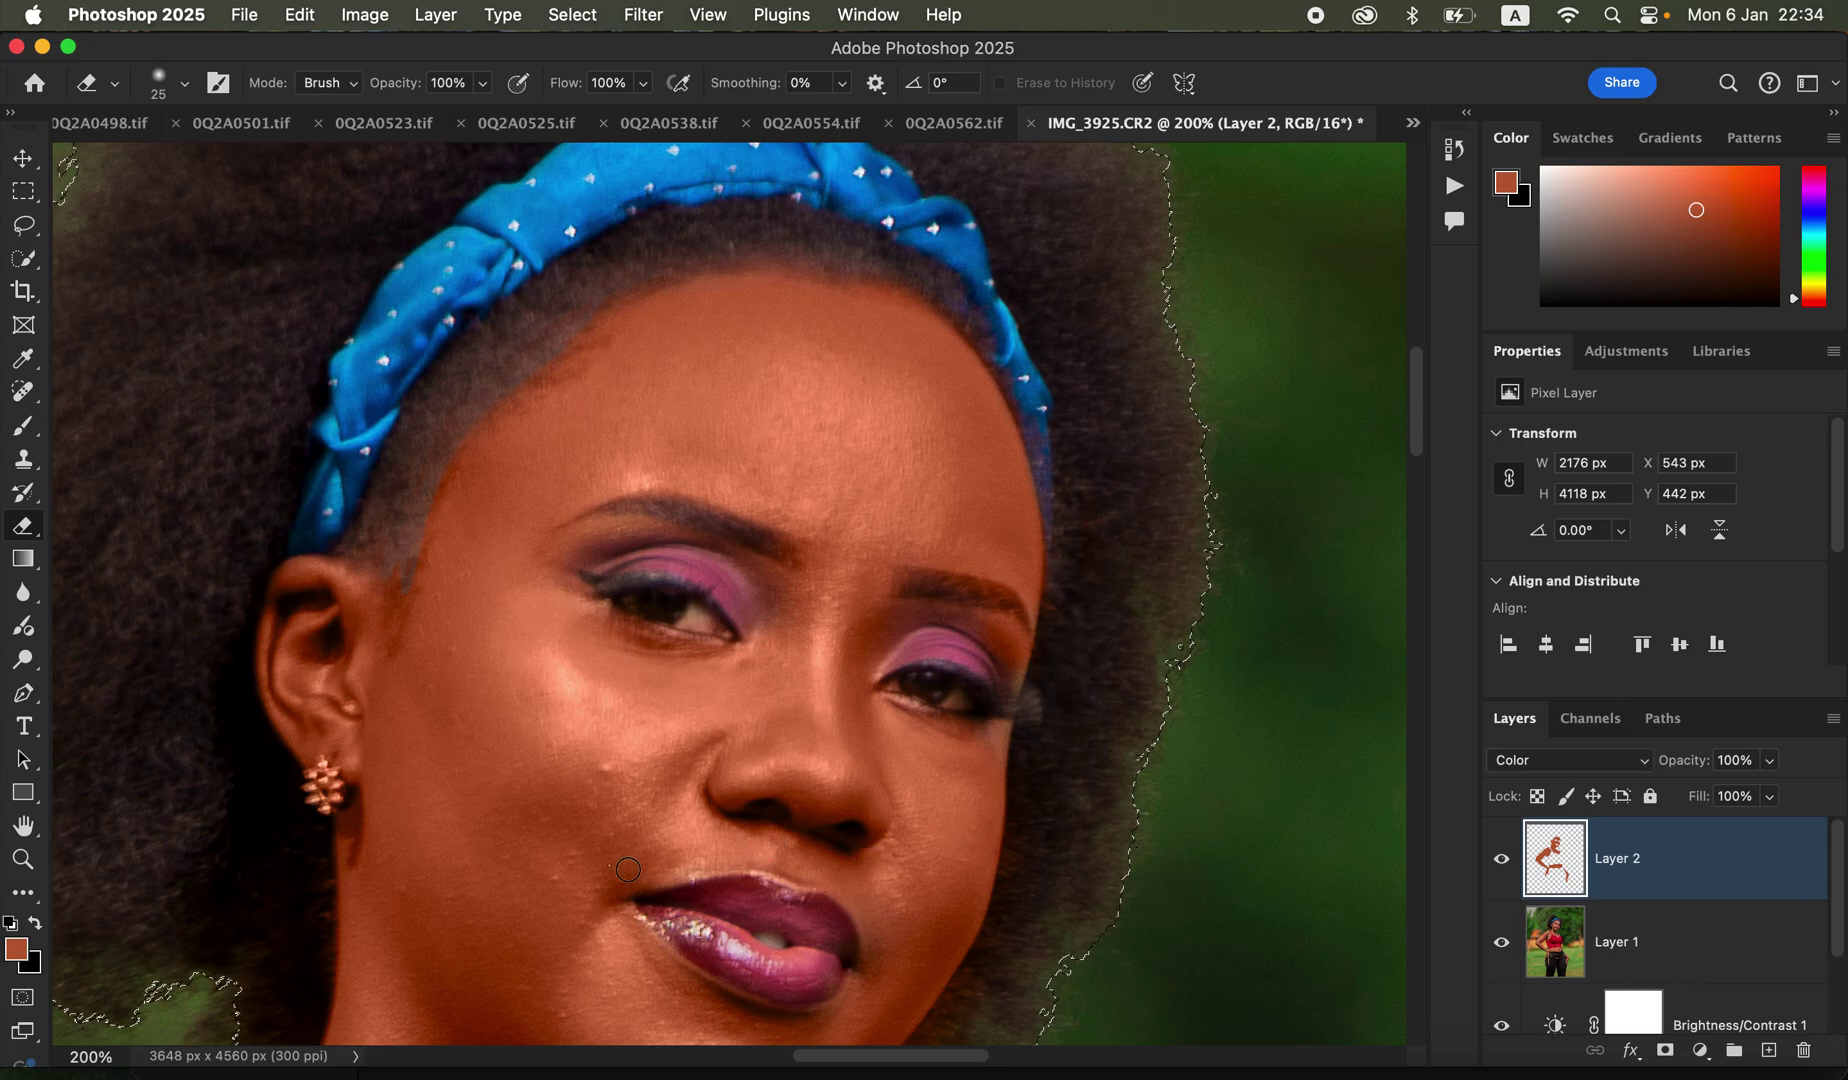
{"action": "mouse_move", "coordinate": [327, 784]}
{"action": "left_mouse_down"}
{"action": "mouse_move", "coordinate": [316, 772]}
{"action": "mouse_move", "coordinate": [322, 812]}
{"action": "left_mouse_up"}
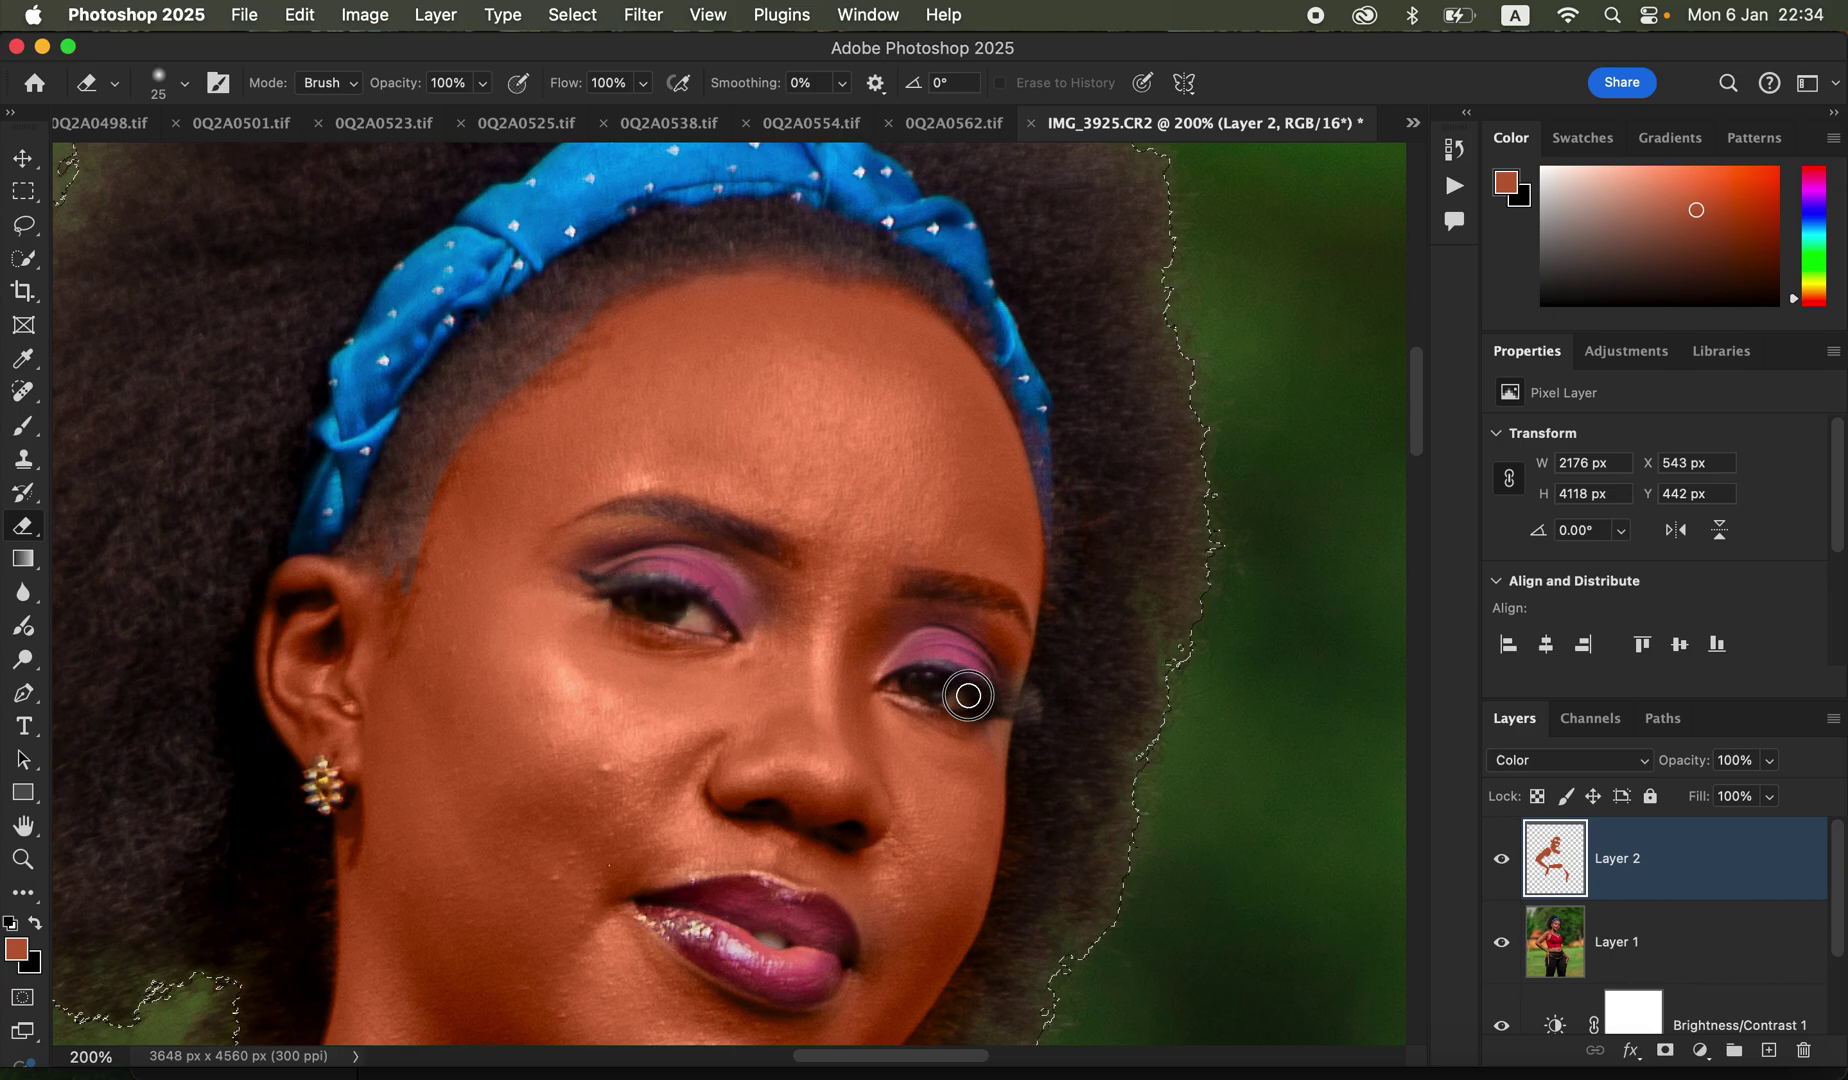
Step: Erase the leftover paint along the temple hairline from above the ear up to the forehead
{"action": "key", "text": "super+minus"}
{"action": "key", "text": "super+minus"}
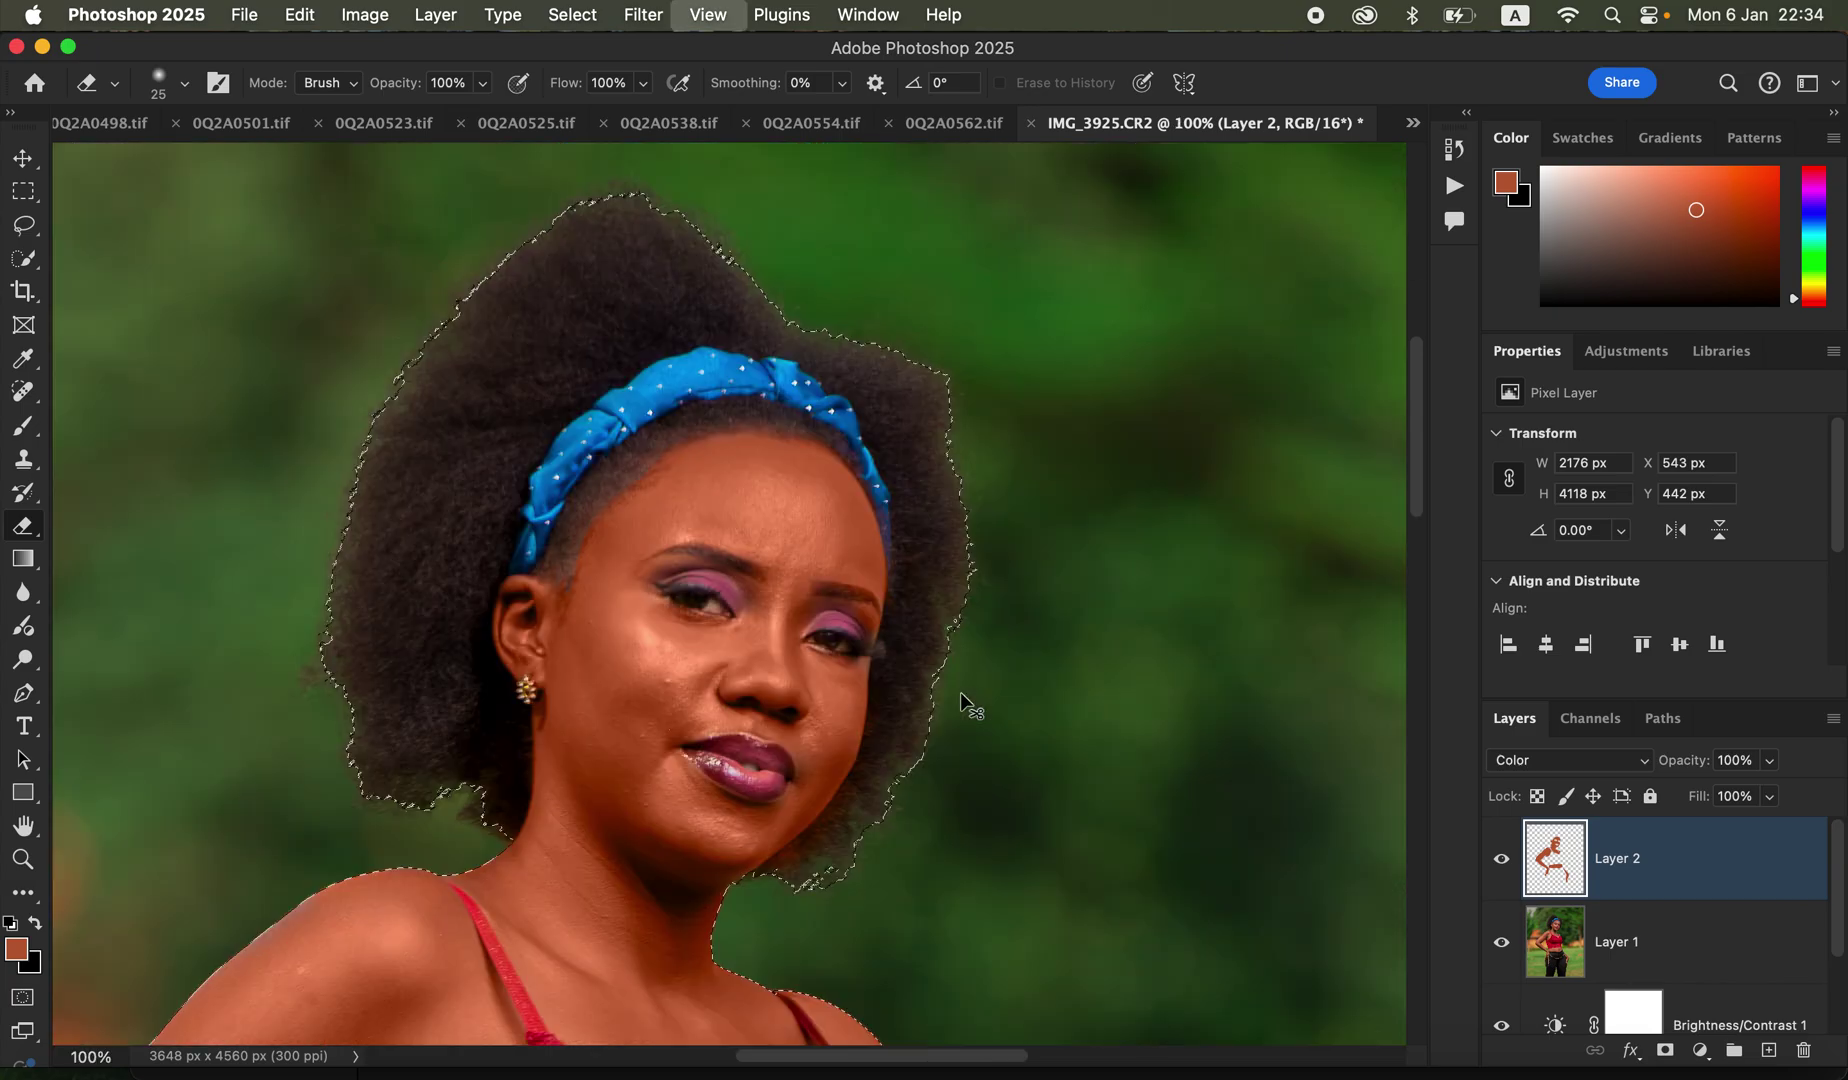
{"action": "key", "text": "super+plus"}
{"action": "key", "text": "super+plus"}
{"action": "key", "text": "super+plus"}
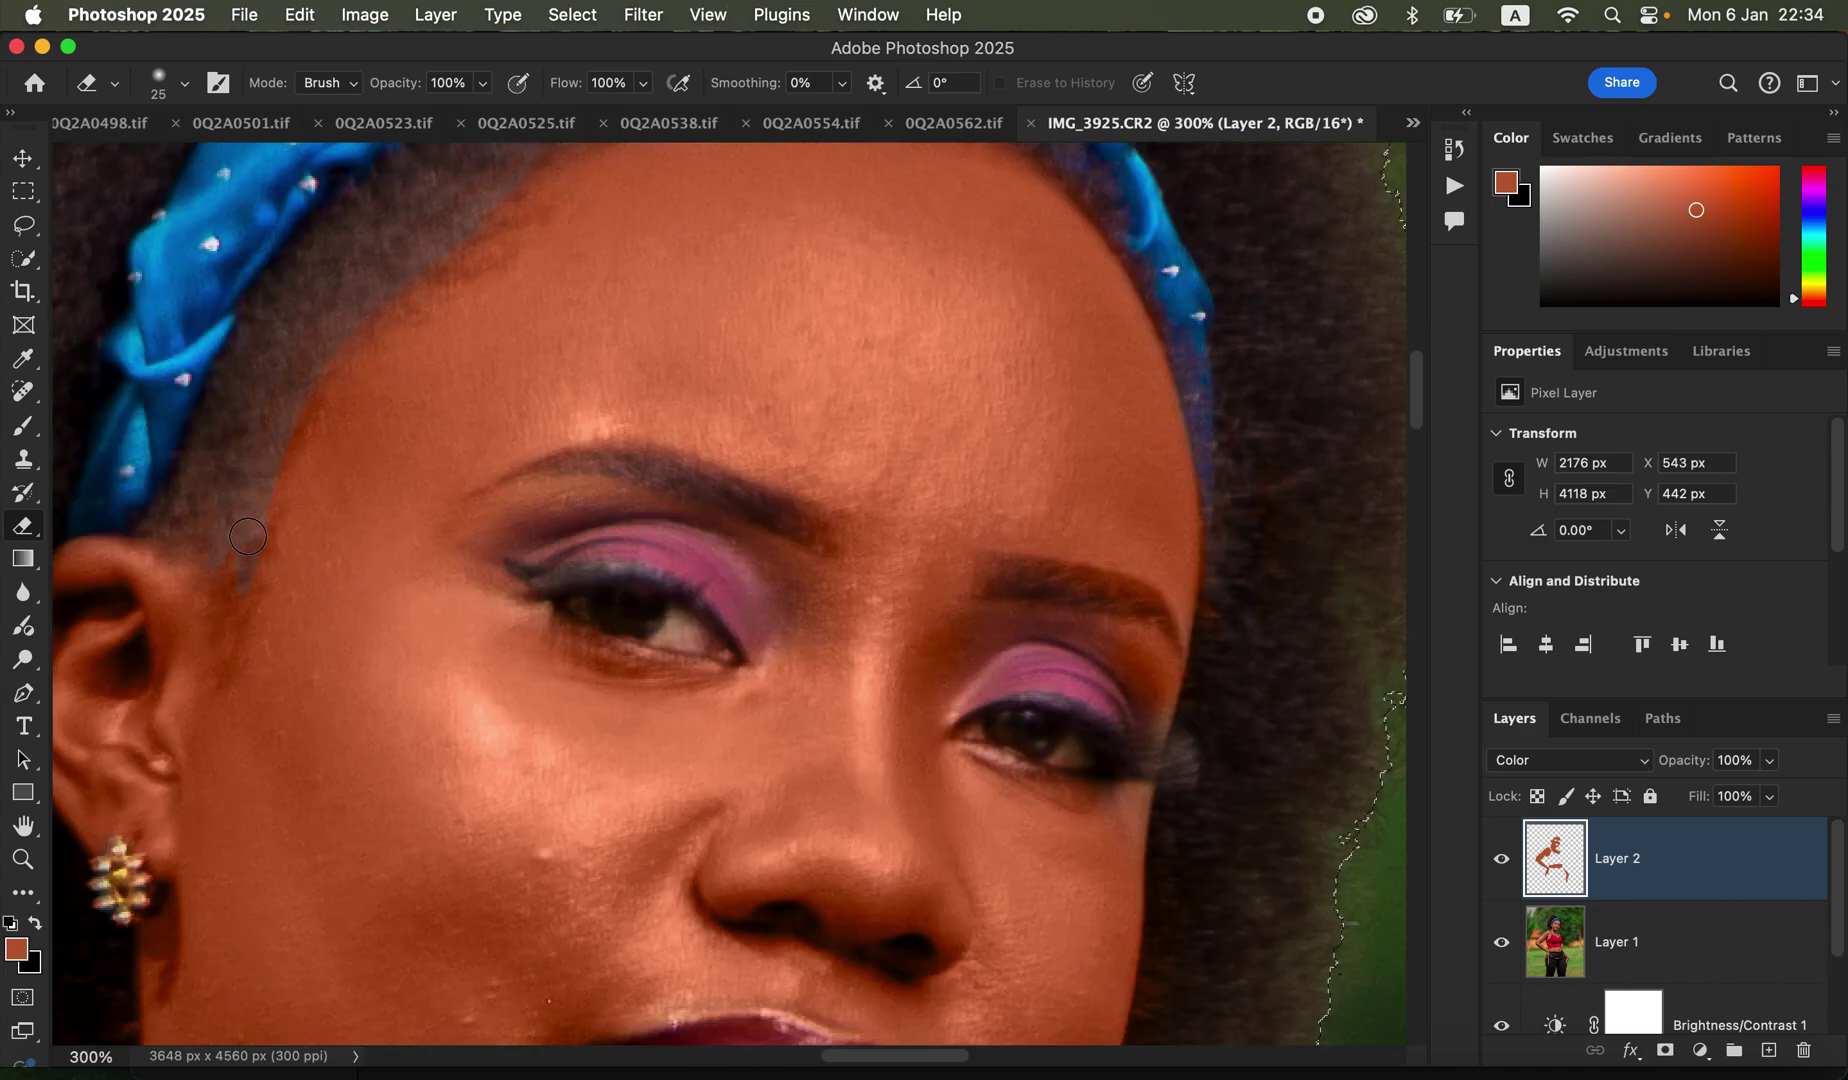
{"action": "mouse_move", "coordinate": [231, 612]}
{"action": "left_mouse_down"}
{"action": "mouse_move", "coordinate": [292, 392]}
{"action": "mouse_move", "coordinate": [266, 481]}
{"action": "mouse_move", "coordinate": [395, 255]}
{"action": "mouse_move", "coordinate": [270, 380]}
{"action": "mouse_move", "coordinate": [468, 171]}
{"action": "mouse_move", "coordinate": [490, 179]}
{"action": "mouse_move", "coordinate": [456, 208]}
{"action": "left_mouse_up"}
Step: Erase the skin-tone spill from the red shoulder strap and the lace neckline of the top
{"action": "left_click_drag", "start_coordinate": [969, 582], "coordinate": [1093, 309]}
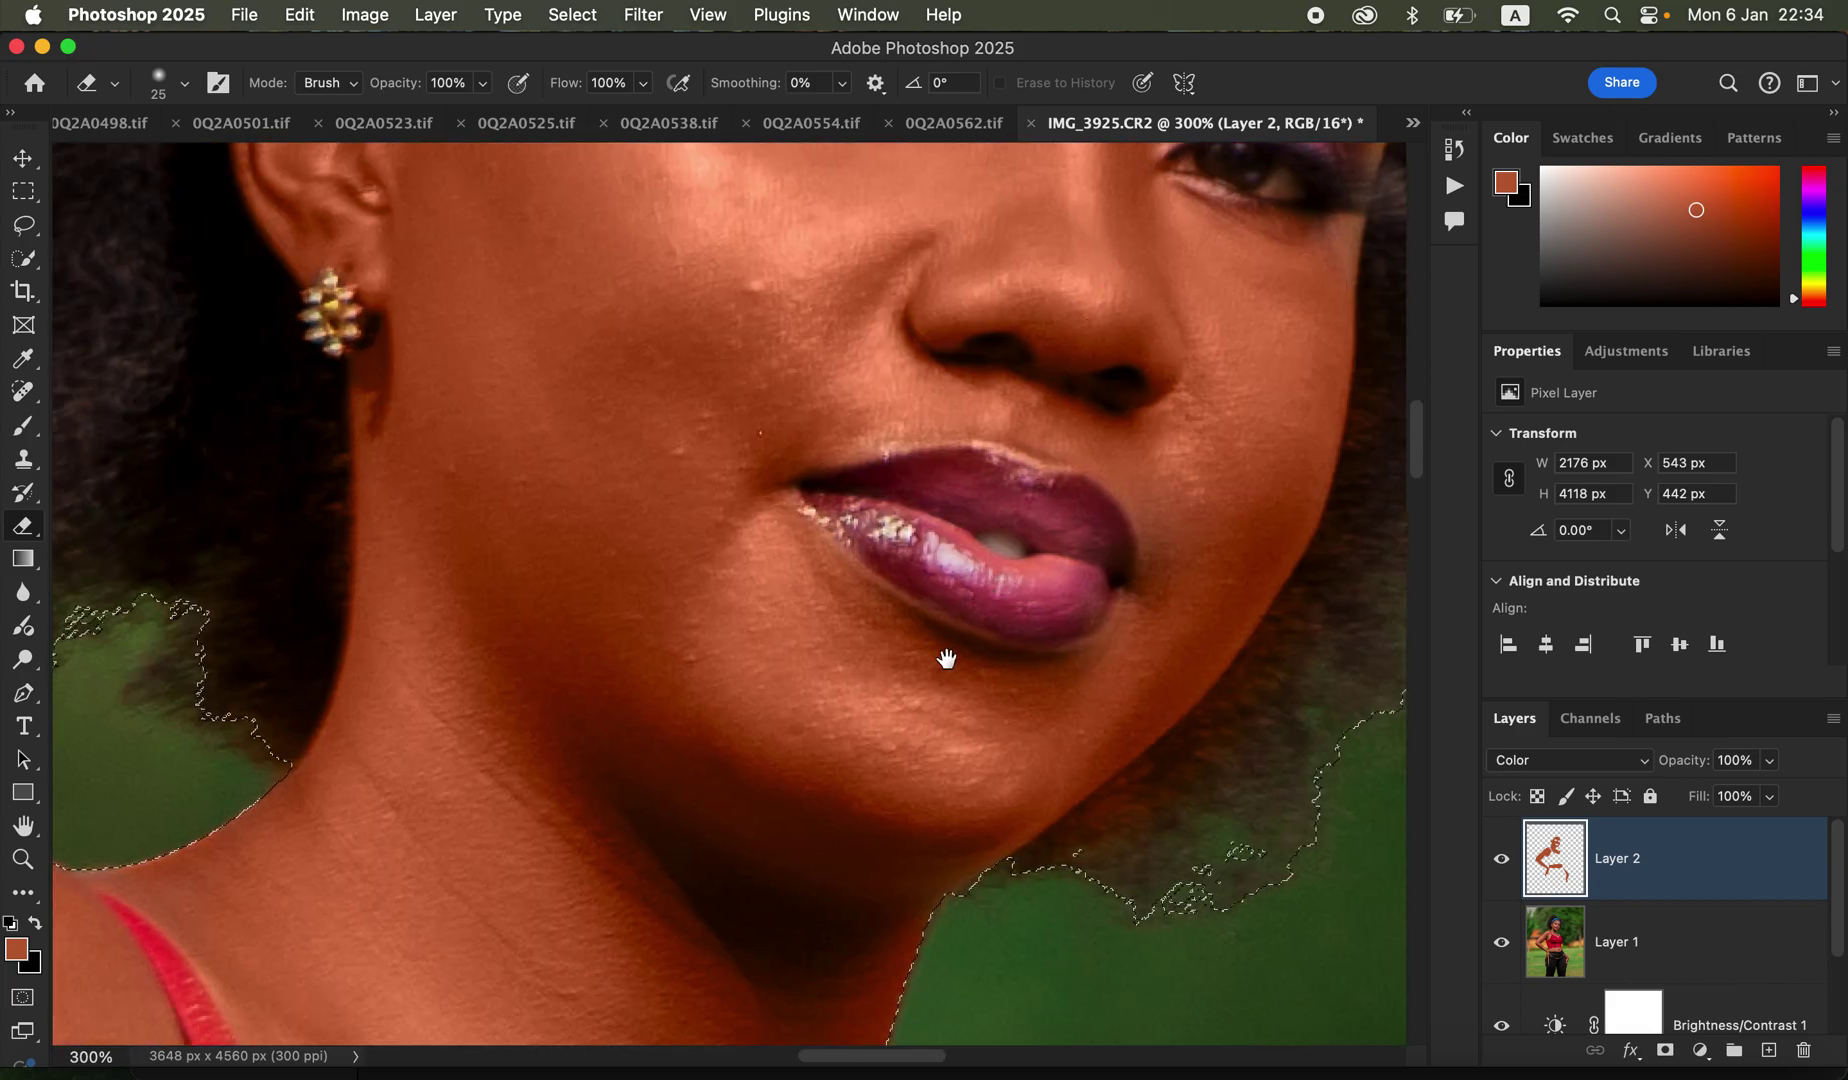
{"action": "left_click_drag", "start_coordinate": [949, 647], "coordinate": [1002, 293]}
{"action": "left_click_drag", "start_coordinate": [545, 620], "coordinate": [664, 389]}
{"action": "mouse_move", "coordinate": [399, 195]}
{"action": "left_mouse_down"}
{"action": "mouse_move", "coordinate": [514, 344]}
{"action": "mouse_move", "coordinate": [494, 341]}
{"action": "mouse_move", "coordinate": [524, 392]}
{"action": "mouse_move", "coordinate": [509, 406]}
{"action": "mouse_move", "coordinate": [667, 679]}
{"action": "mouse_move", "coordinate": [602, 584]}
{"action": "mouse_move", "coordinate": [773, 759]}
{"action": "mouse_move", "coordinate": [711, 699]}
{"action": "mouse_move", "coordinate": [982, 828]}
{"action": "mouse_move", "coordinate": [857, 789]}
{"action": "mouse_move", "coordinate": [1099, 875]}
{"action": "mouse_move", "coordinate": [950, 819]}
{"action": "mouse_move", "coordinate": [1014, 871]}
{"action": "mouse_move", "coordinate": [791, 793]}
{"action": "mouse_move", "coordinate": [996, 882]}
{"action": "mouse_move", "coordinate": [684, 732]}
{"action": "mouse_move", "coordinate": [649, 877]}
{"action": "mouse_move", "coordinate": [575, 948]}
{"action": "mouse_move", "coordinate": [543, 951]}
{"action": "mouse_move", "coordinate": [678, 712]}
{"action": "left_mouse_up"}
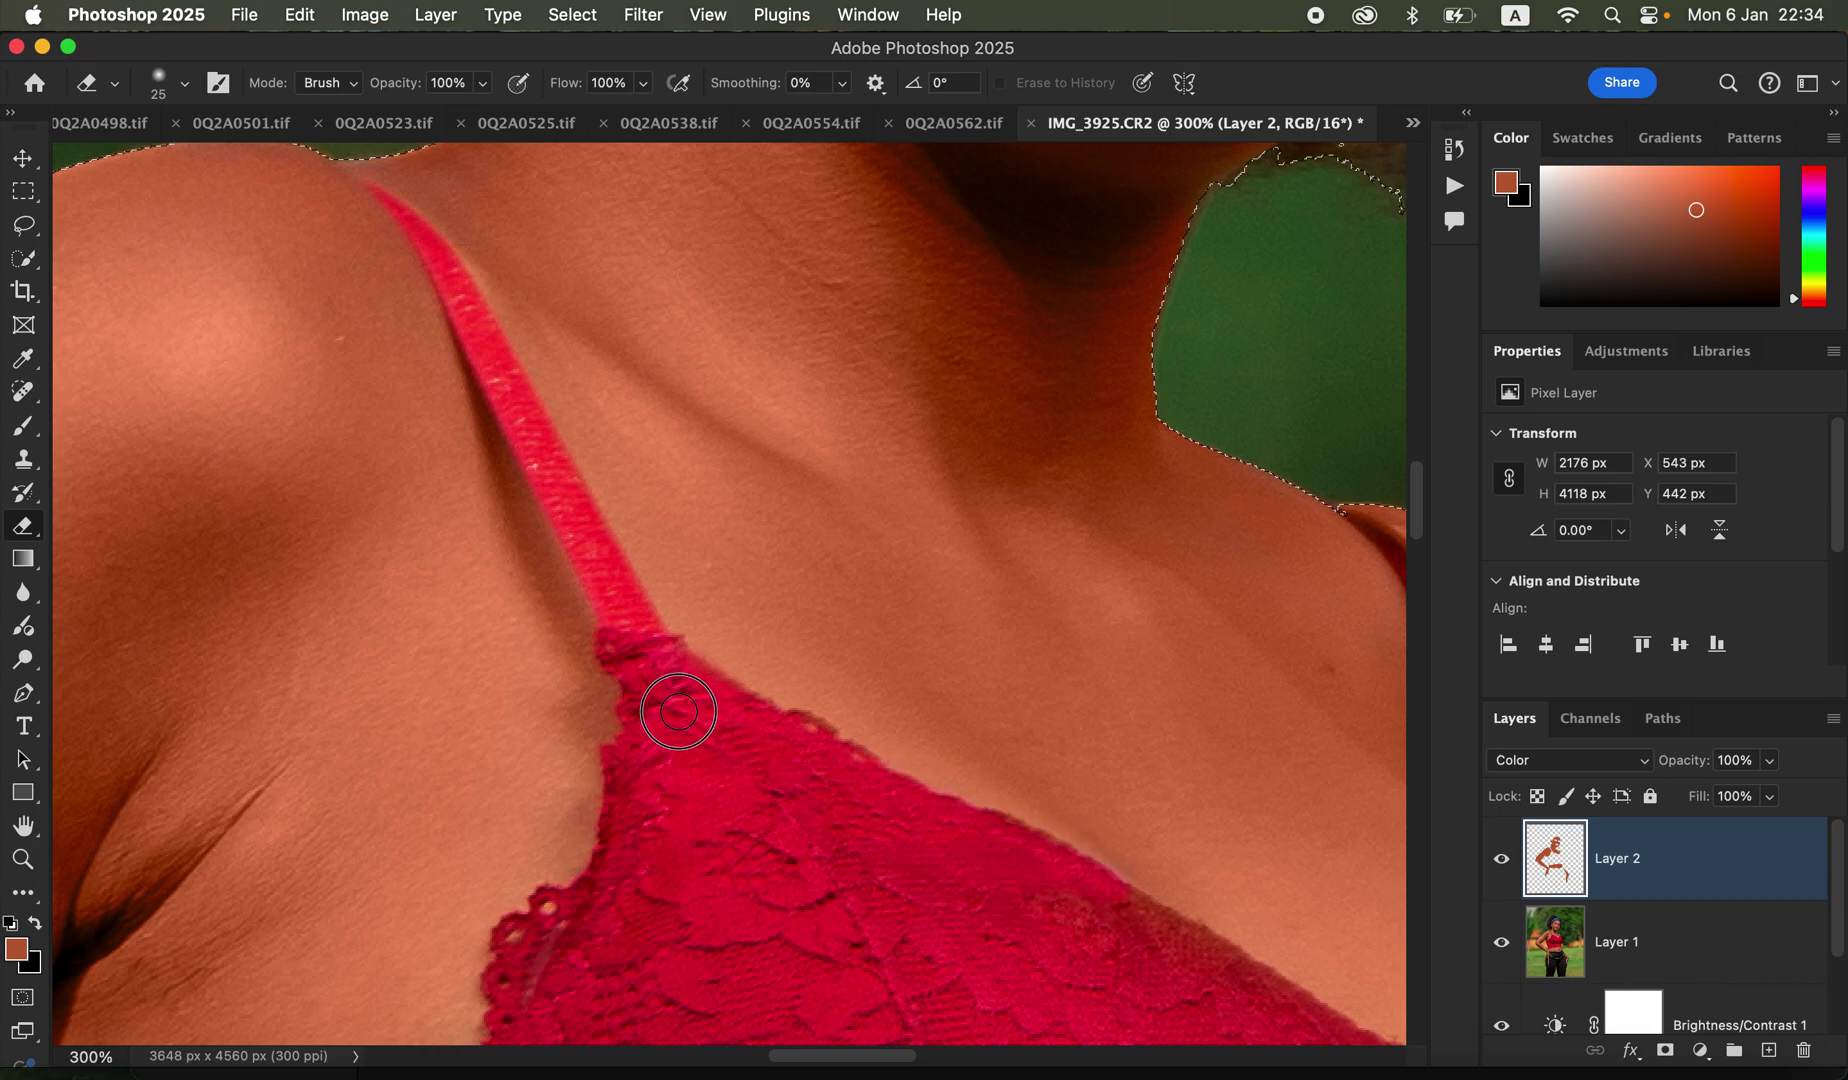
{"action": "mouse_move", "coordinate": [1236, 856]}
{"action": "left_mouse_down"}
{"action": "mouse_move", "coordinate": [986, 688]}
{"action": "mouse_move", "coordinate": [924, 680]}
{"action": "left_mouse_up"}
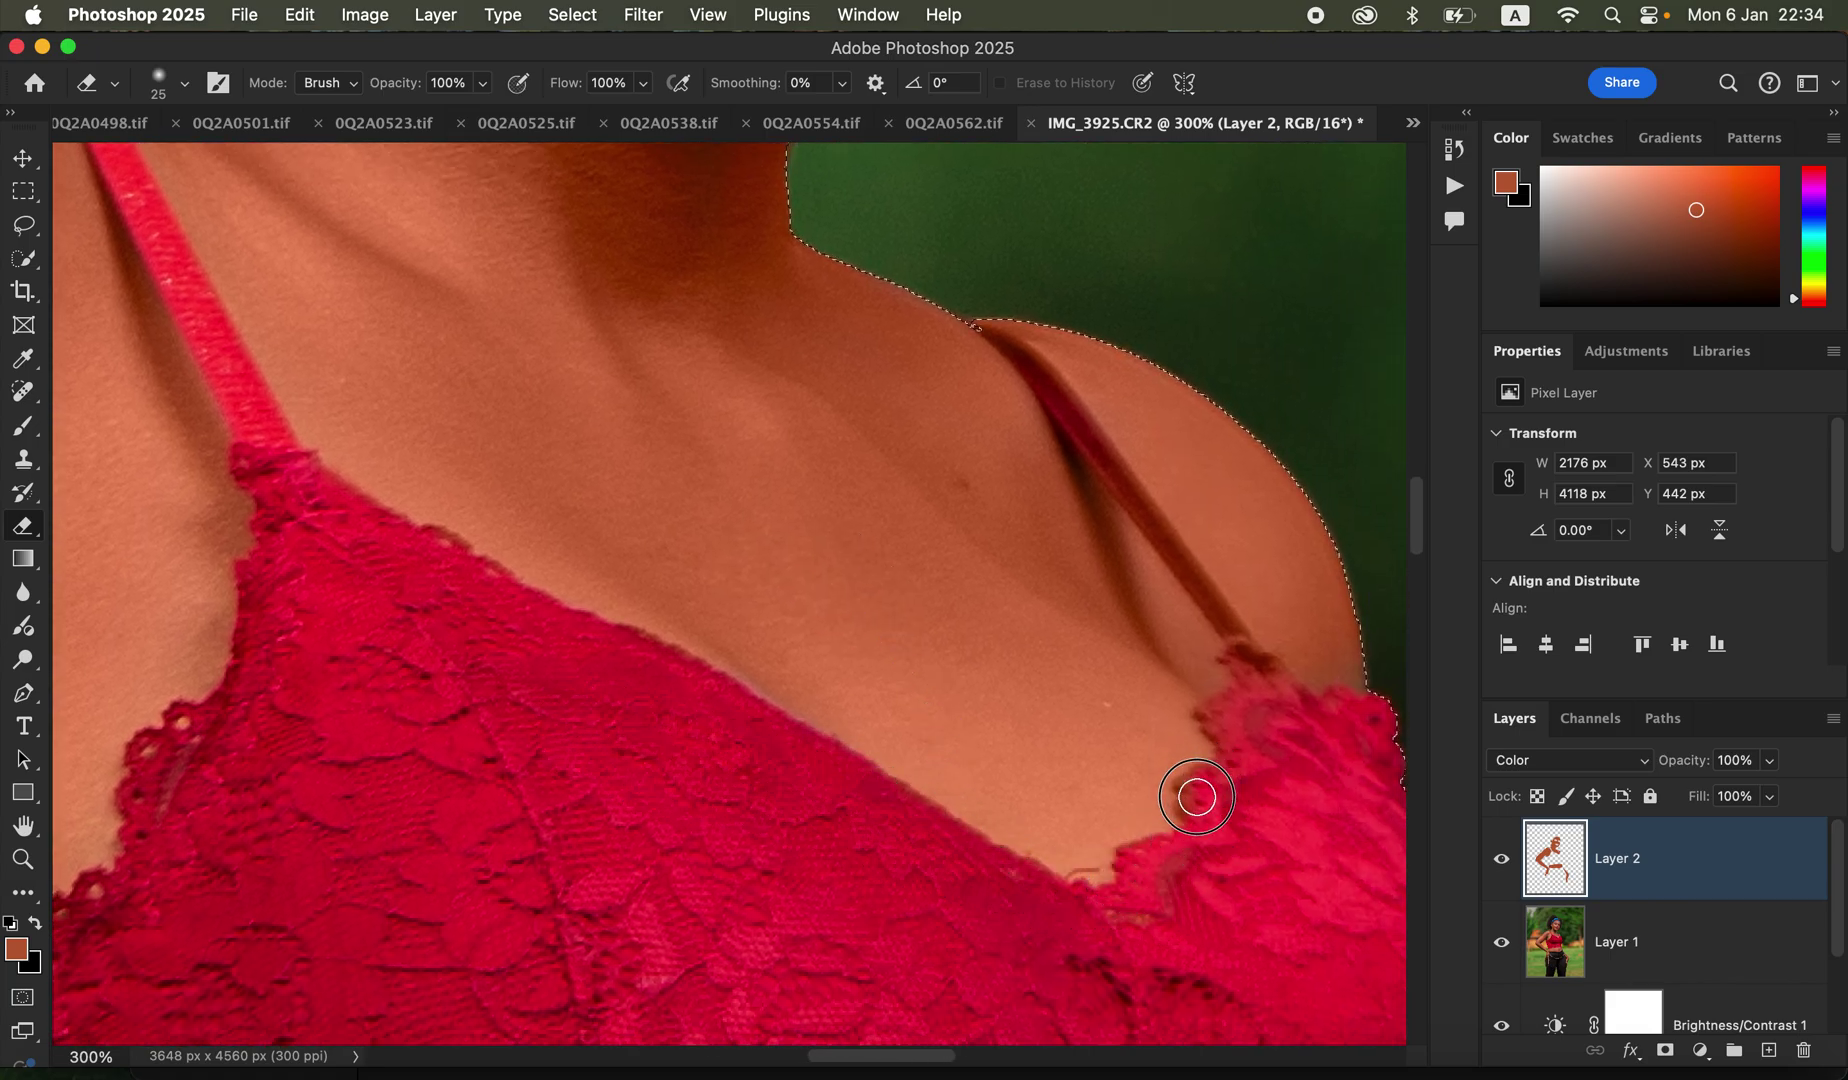
{"action": "mouse_move", "coordinate": [1176, 878]}
{"action": "left_mouse_down"}
{"action": "mouse_move", "coordinate": [1239, 627]}
{"action": "mouse_move", "coordinate": [1271, 694]}
{"action": "mouse_move", "coordinate": [1257, 662]}
{"action": "mouse_move", "coordinate": [1296, 699]}
{"action": "mouse_move", "coordinate": [1072, 406]}
{"action": "mouse_move", "coordinate": [980, 323]}
{"action": "mouse_move", "coordinate": [1308, 722]}
{"action": "left_mouse_up"}
Step: Erase the skin-tone spill from the gold waist chain and the edge of the trousers
{"action": "mouse_move", "coordinate": [846, 903]}
{"action": "left_mouse_down"}
{"action": "mouse_move", "coordinate": [1072, 421]}
{"action": "mouse_move", "coordinate": [1019, 532]}
{"action": "mouse_move", "coordinate": [730, 792]}
{"action": "mouse_move", "coordinate": [821, 775]}
{"action": "mouse_move", "coordinate": [701, 784]}
{"action": "mouse_move", "coordinate": [846, 883]}
{"action": "mouse_move", "coordinate": [908, 730]}
{"action": "mouse_move", "coordinate": [1060, 635]}
{"action": "mouse_move", "coordinate": [816, 753]}
{"action": "mouse_move", "coordinate": [813, 784]}
{"action": "mouse_move", "coordinate": [825, 549]}
{"action": "left_mouse_up"}
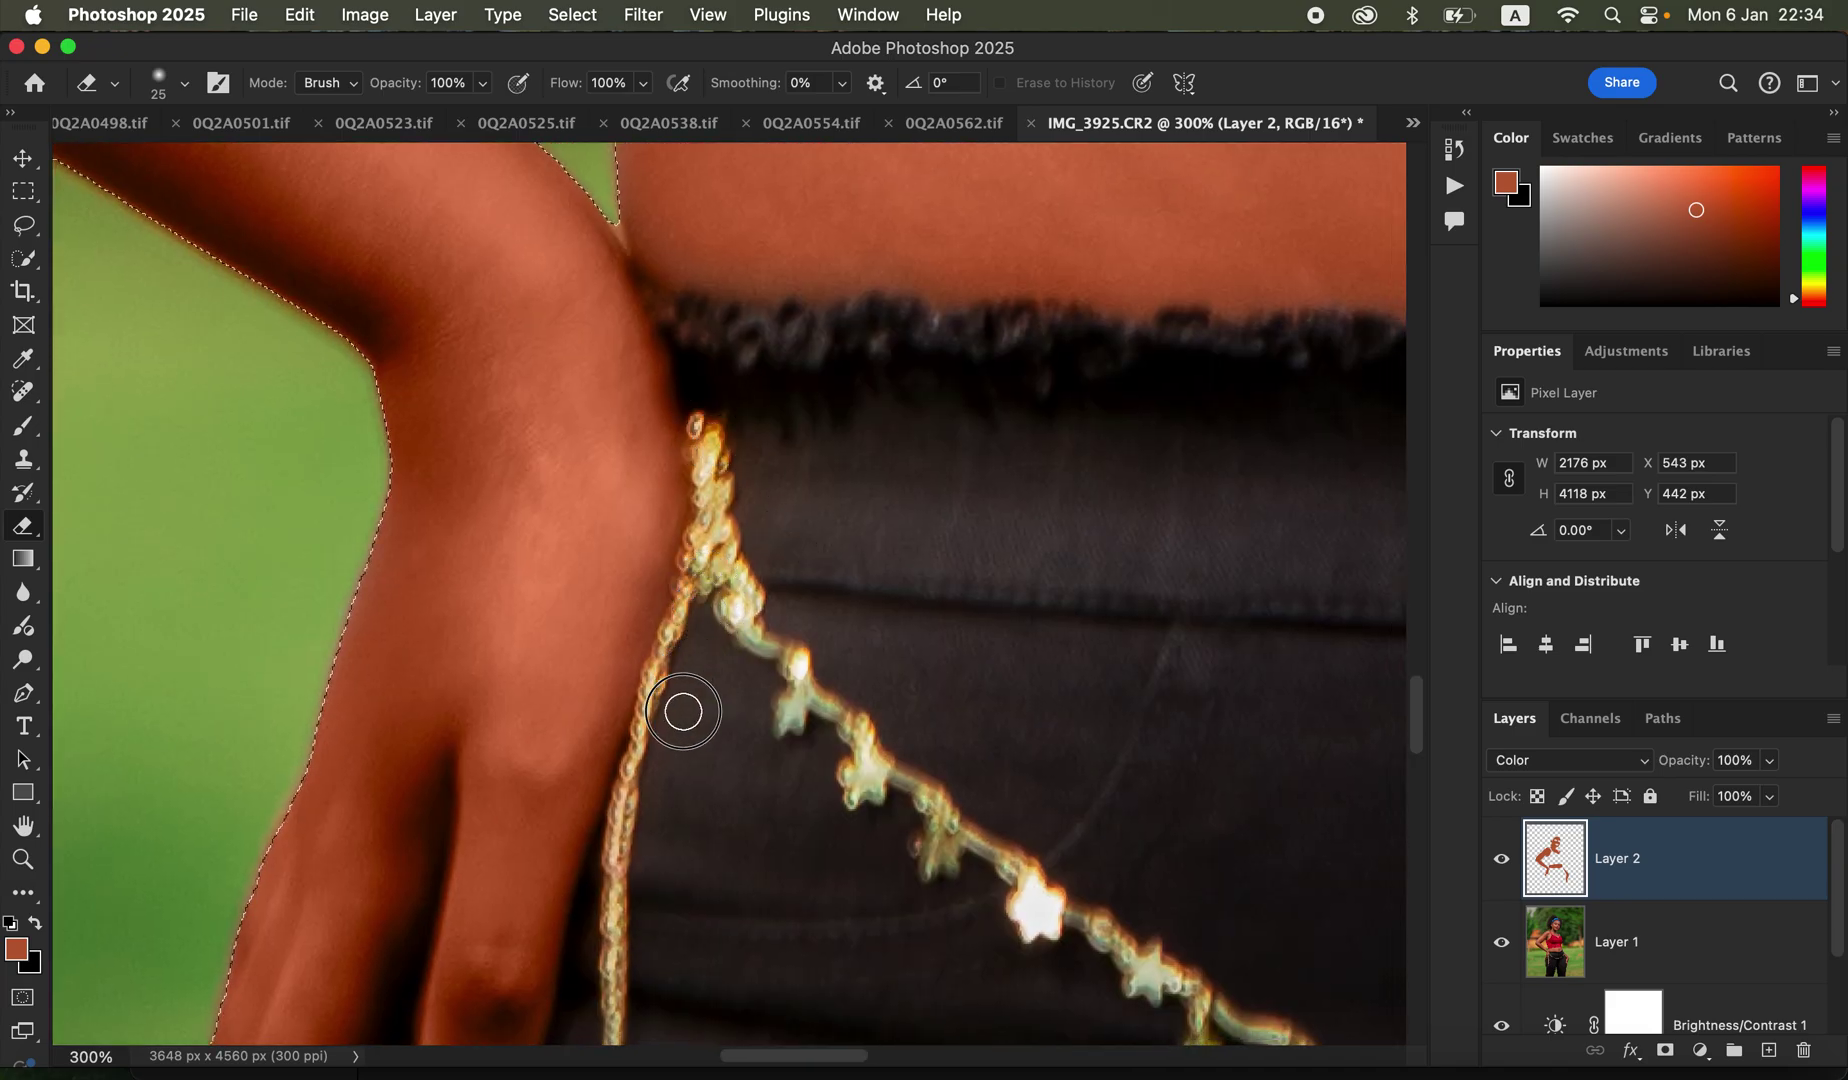
{"action": "mouse_move", "coordinate": [949, 738]}
{"action": "left_mouse_down"}
{"action": "mouse_move", "coordinate": [949, 417]}
{"action": "mouse_move", "coordinate": [730, 664]}
{"action": "mouse_move", "coordinate": [860, 620]}
{"action": "mouse_move", "coordinate": [994, 619]}
{"action": "mouse_move", "coordinate": [1002, 648]}
{"action": "mouse_move", "coordinate": [907, 598]}
{"action": "left_mouse_up"}
{"action": "mouse_move", "coordinate": [872, 403]}
{"action": "left_mouse_down"}
{"action": "mouse_move", "coordinate": [976, 552]}
{"action": "mouse_move", "coordinate": [875, 398]}
{"action": "mouse_move", "coordinate": [986, 600]}
{"action": "mouse_move", "coordinate": [881, 393]}
{"action": "left_mouse_up"}
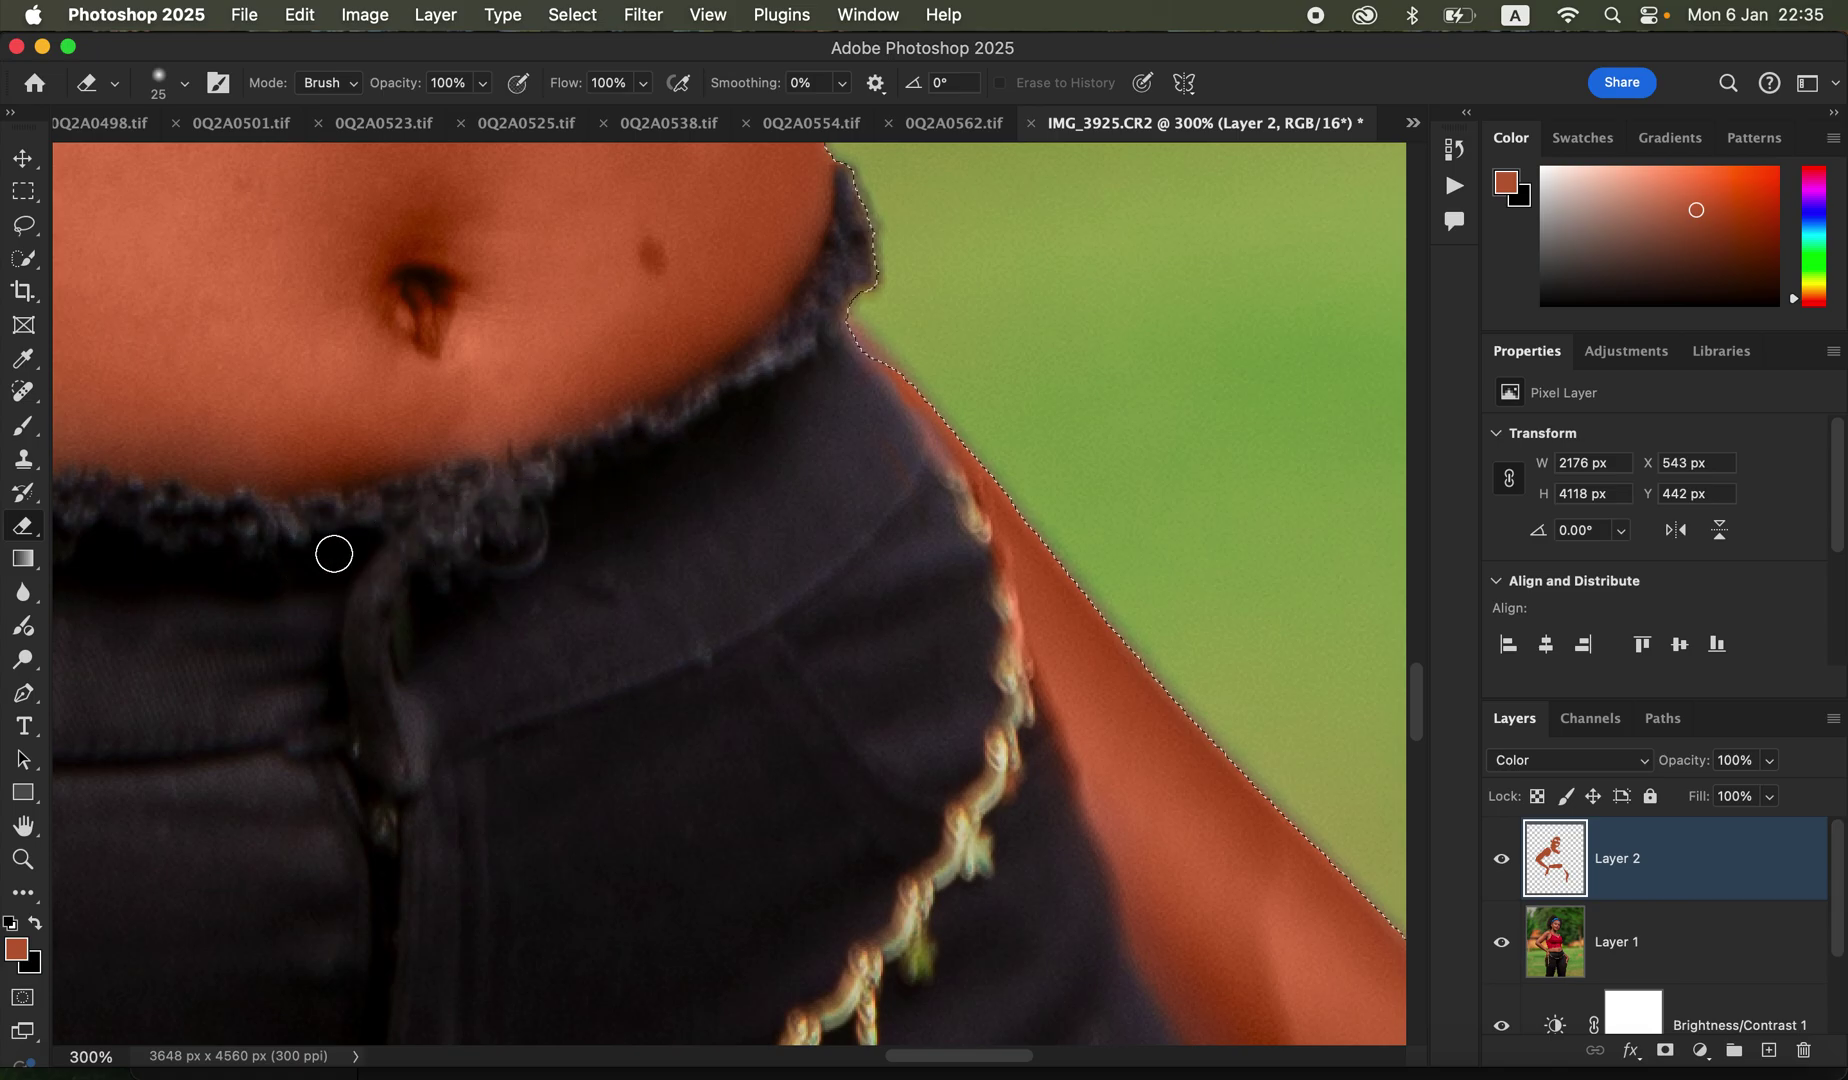
Step: Lower the opacity of the skin-tone layer, Layer 2, to 79% while judging the whole figure
{"action": "key", "text": "super+minus"}
{"action": "key", "text": "super+minus"}
{"action": "key", "text": "super+minus"}
{"action": "key", "text": "super+minus"}
{"action": "key", "text": "super+minus"}
{"action": "key", "text": "super+minus"}
{"action": "key", "text": "super+minus"}
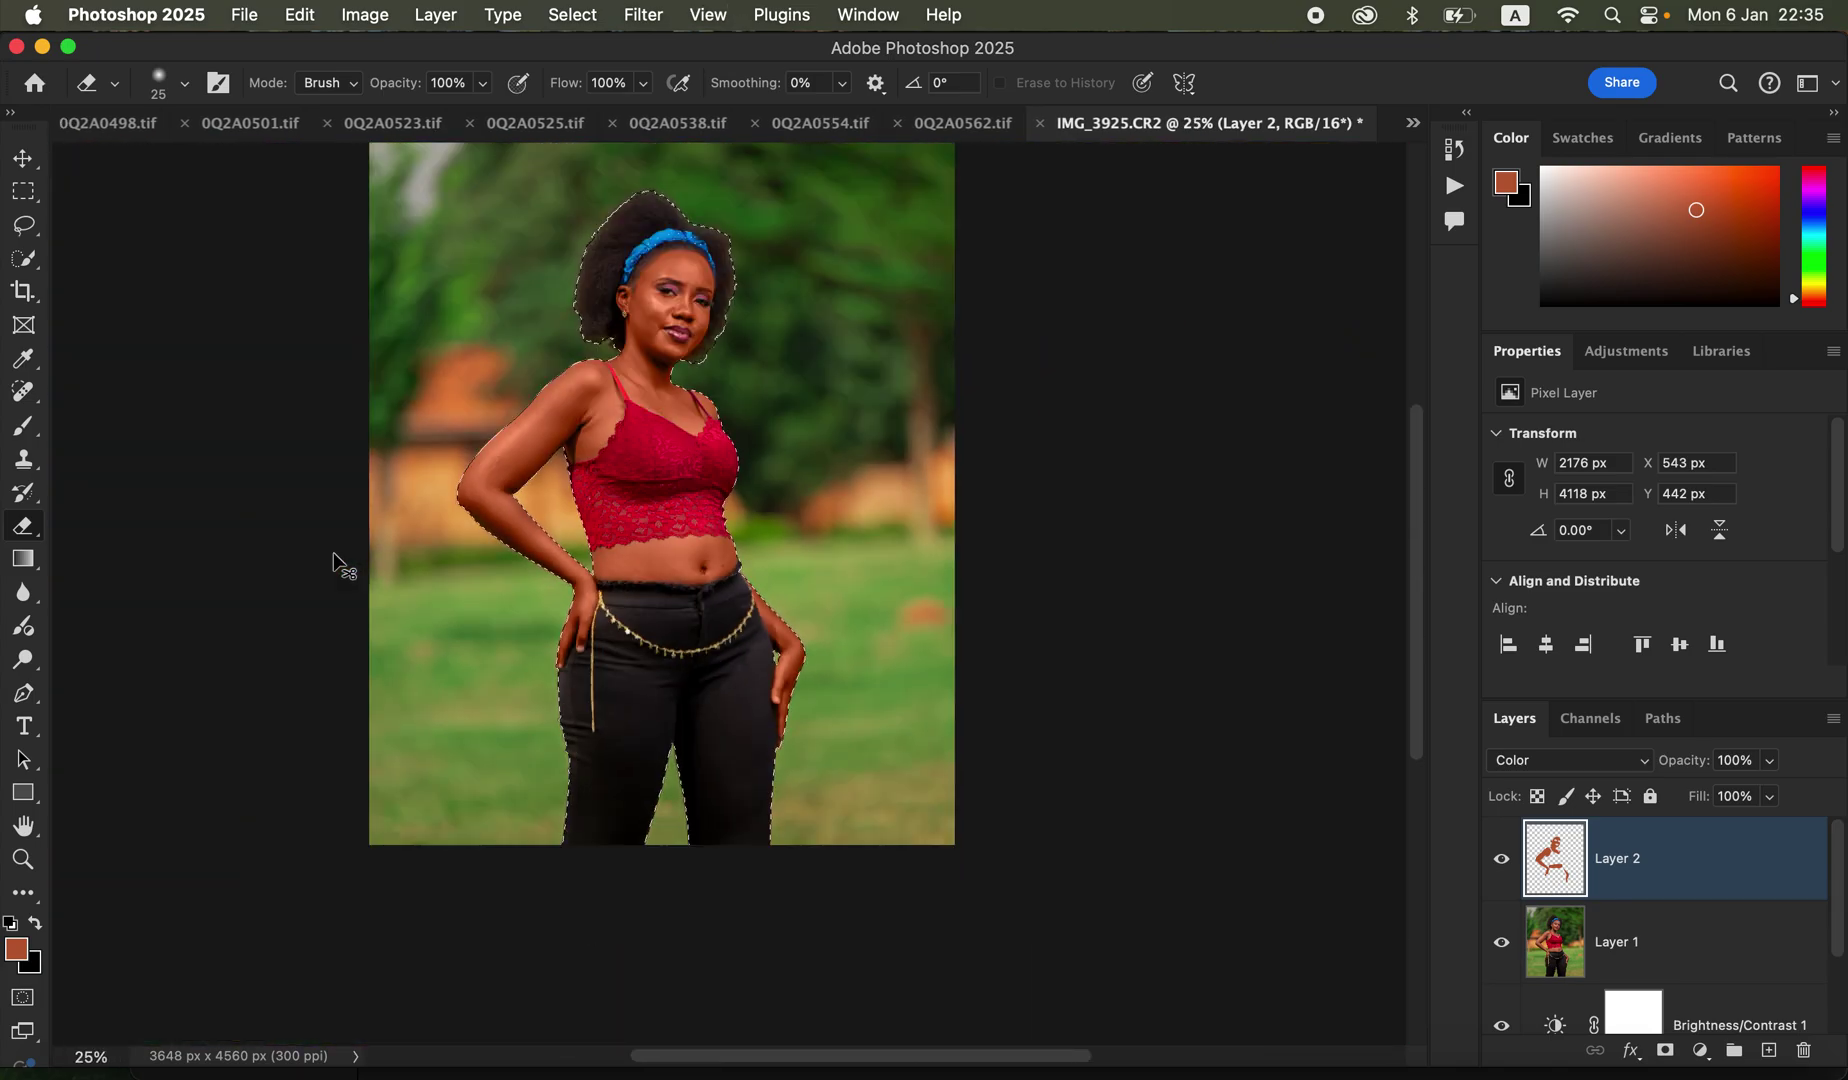
{"action": "key", "text": "super+plus"}
{"action": "key", "text": "super+plus"}
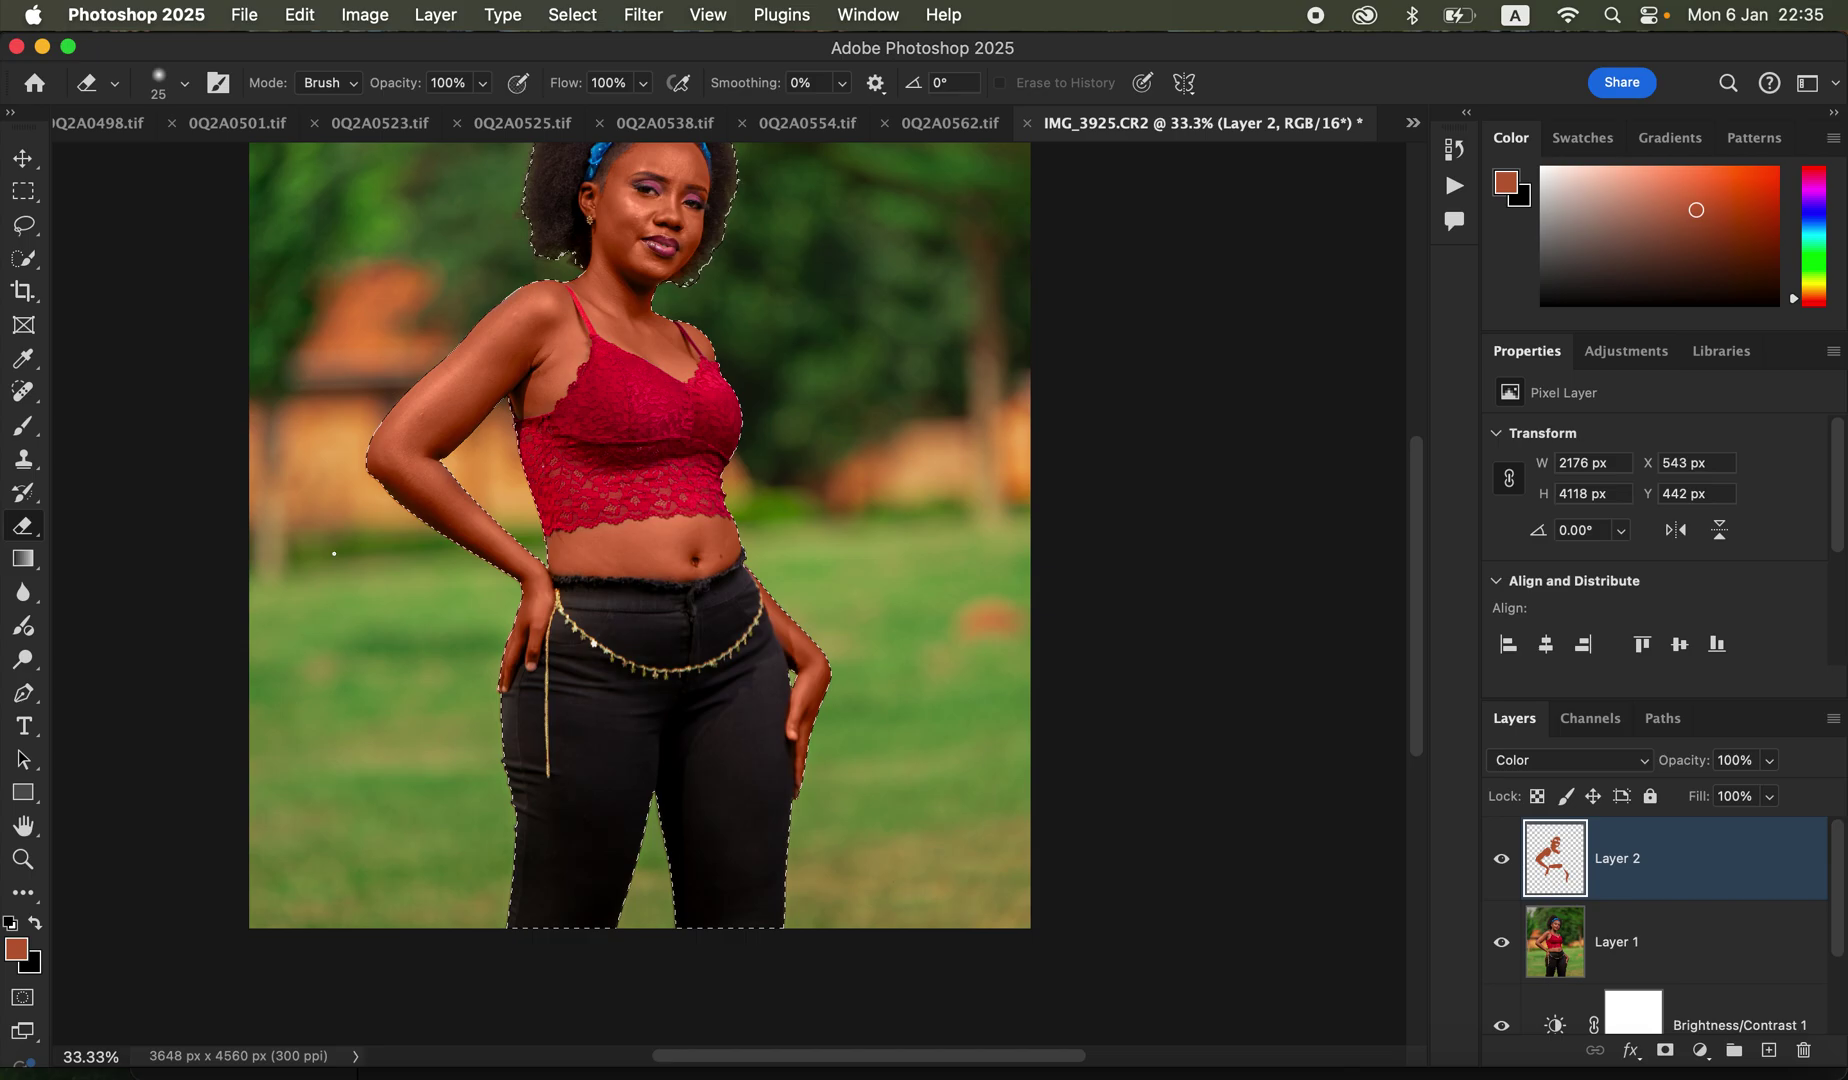
{"action": "scroll", "coordinate": [856, 606], "scroll_direction": "up", "scroll_amount": 5}
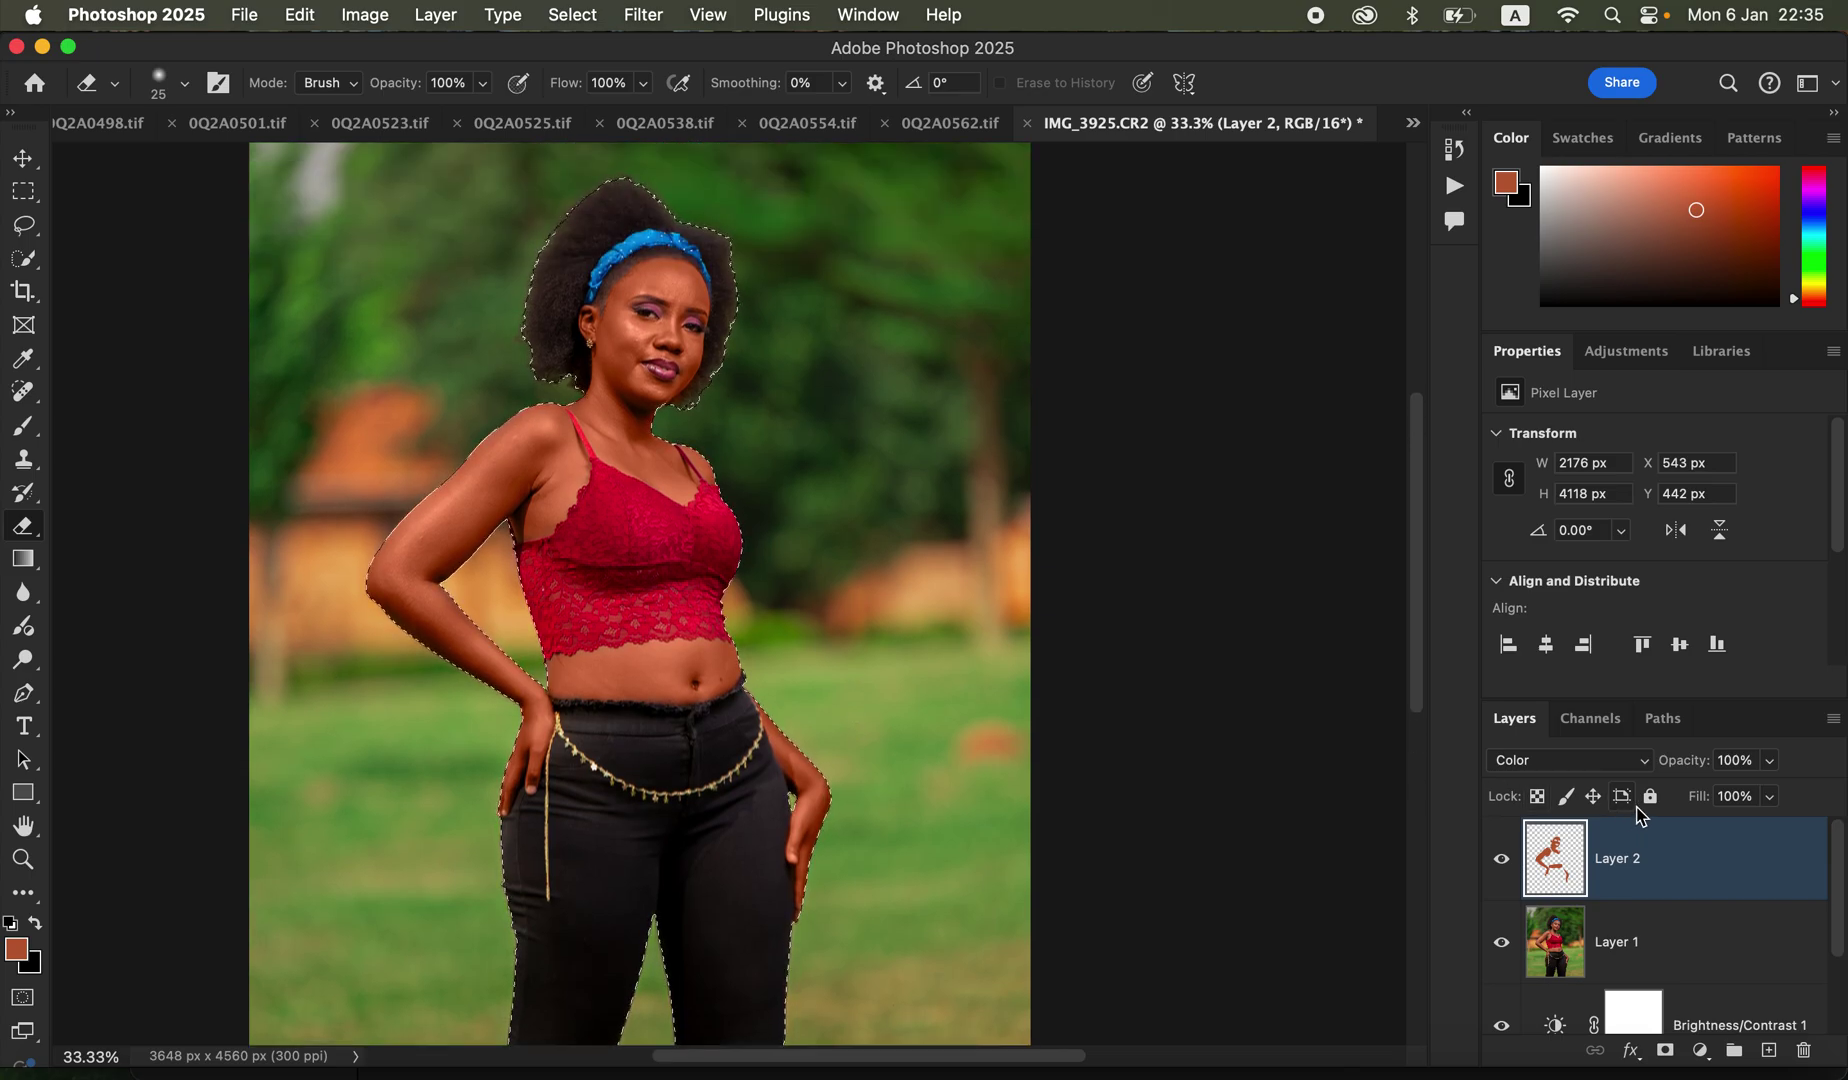
{"action": "left_click", "coordinate": [1770, 762]}
{"action": "left_click_drag", "start_coordinate": [1741, 797], "coordinate": [1739, 799]}
Step: Compare the portrait with Layer 2 hidden and shown, and clear the selection around the woman
{"action": "left_click", "coordinate": [1511, 873]}
{"action": "left_click", "coordinate": [1506, 864]}
{"action": "left_click", "coordinate": [1506, 864]}
{"action": "left_click", "coordinate": [1506, 864]}
{"action": "left_click", "coordinate": [1506, 864]}
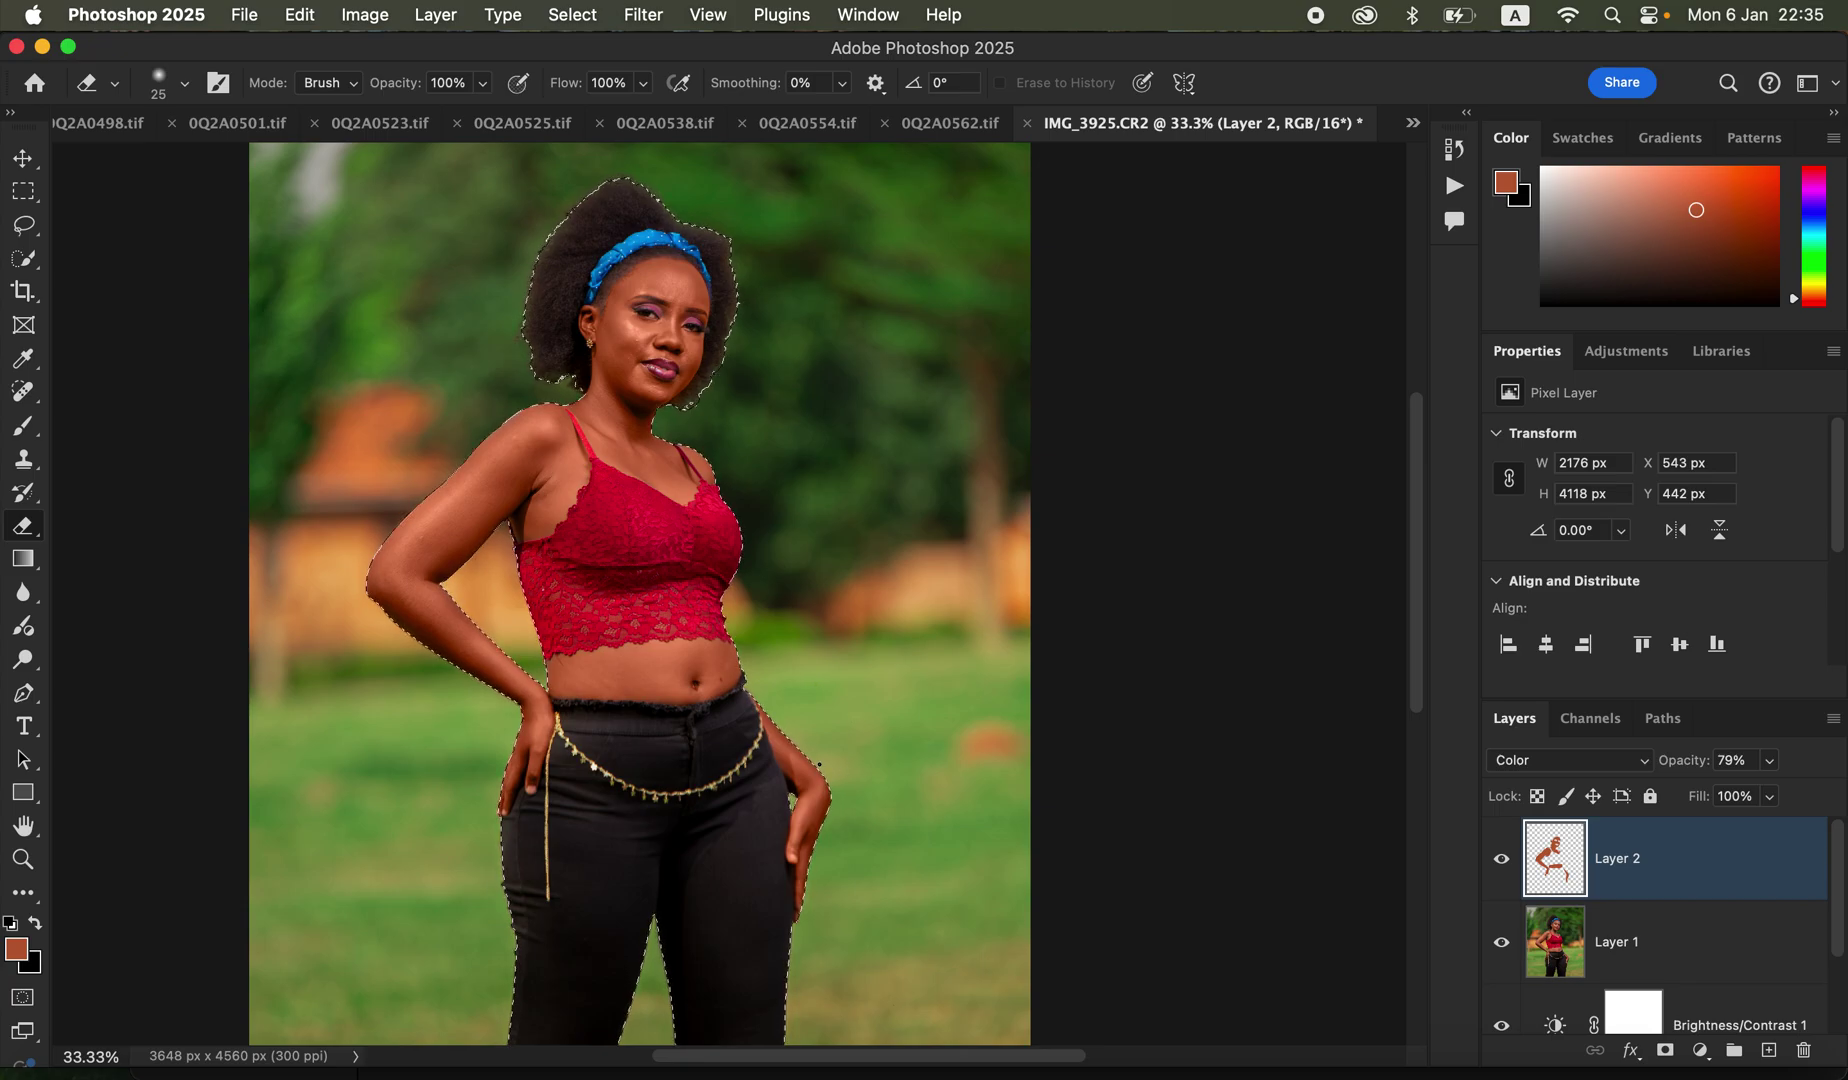
{"action": "key", "text": "Delete"}
{"action": "key", "text": "ctrl+d"}
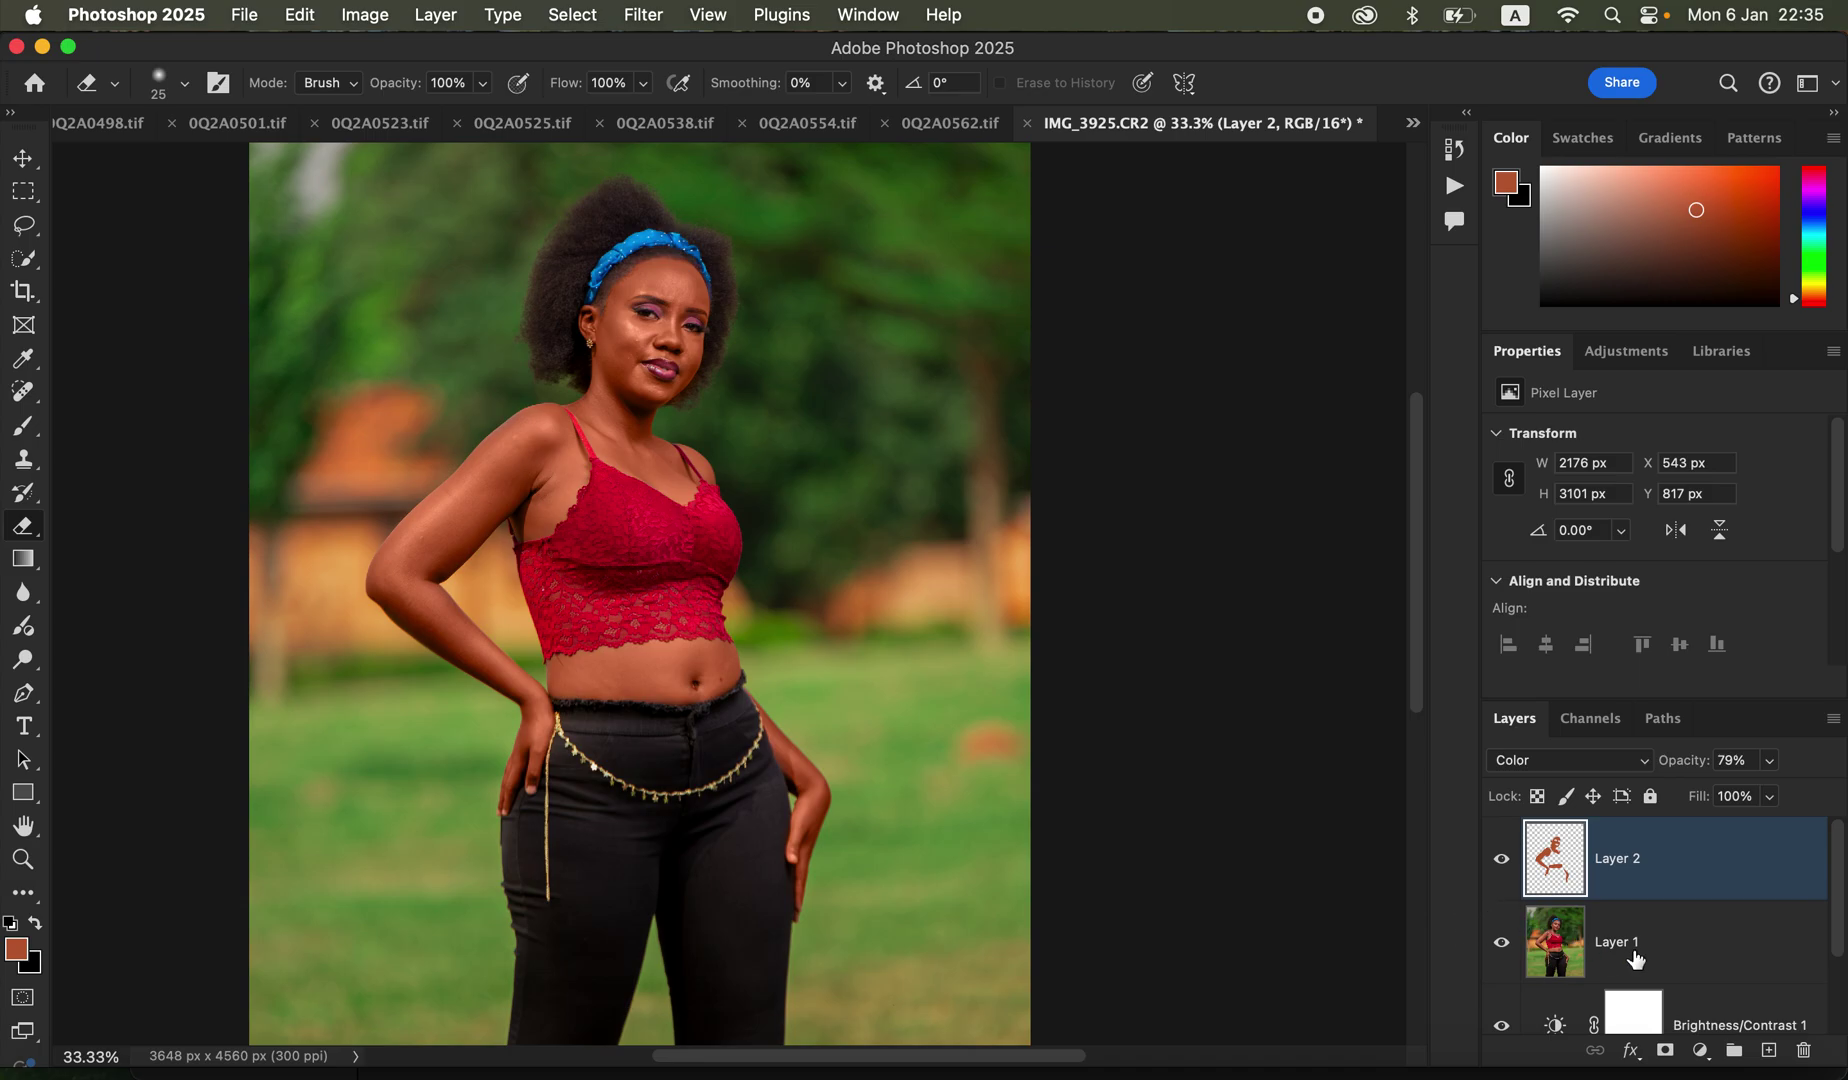
Step: Add a Hue/Saturation adjustment layer above Layer 2 and target its Reds range
{"action": "left_click", "coordinate": [1700, 1050]}
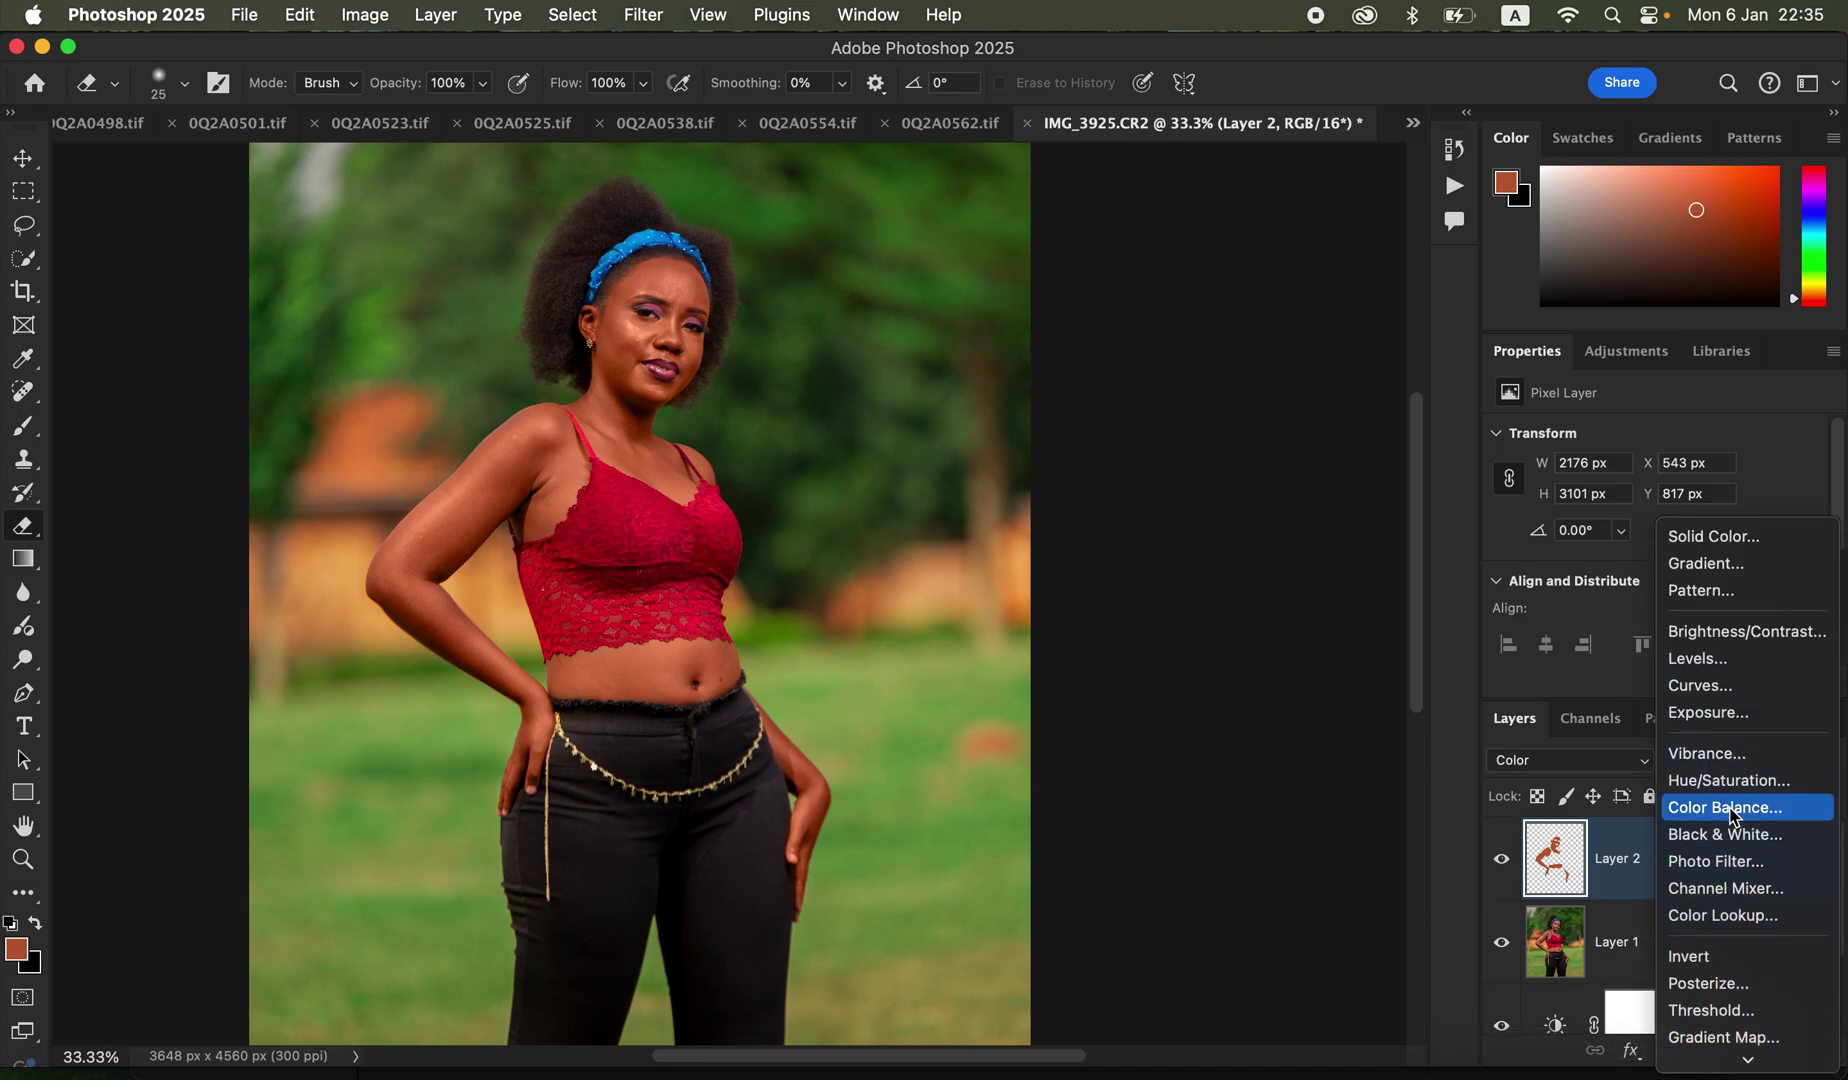
{"action": "left_click", "coordinate": [1735, 781]}
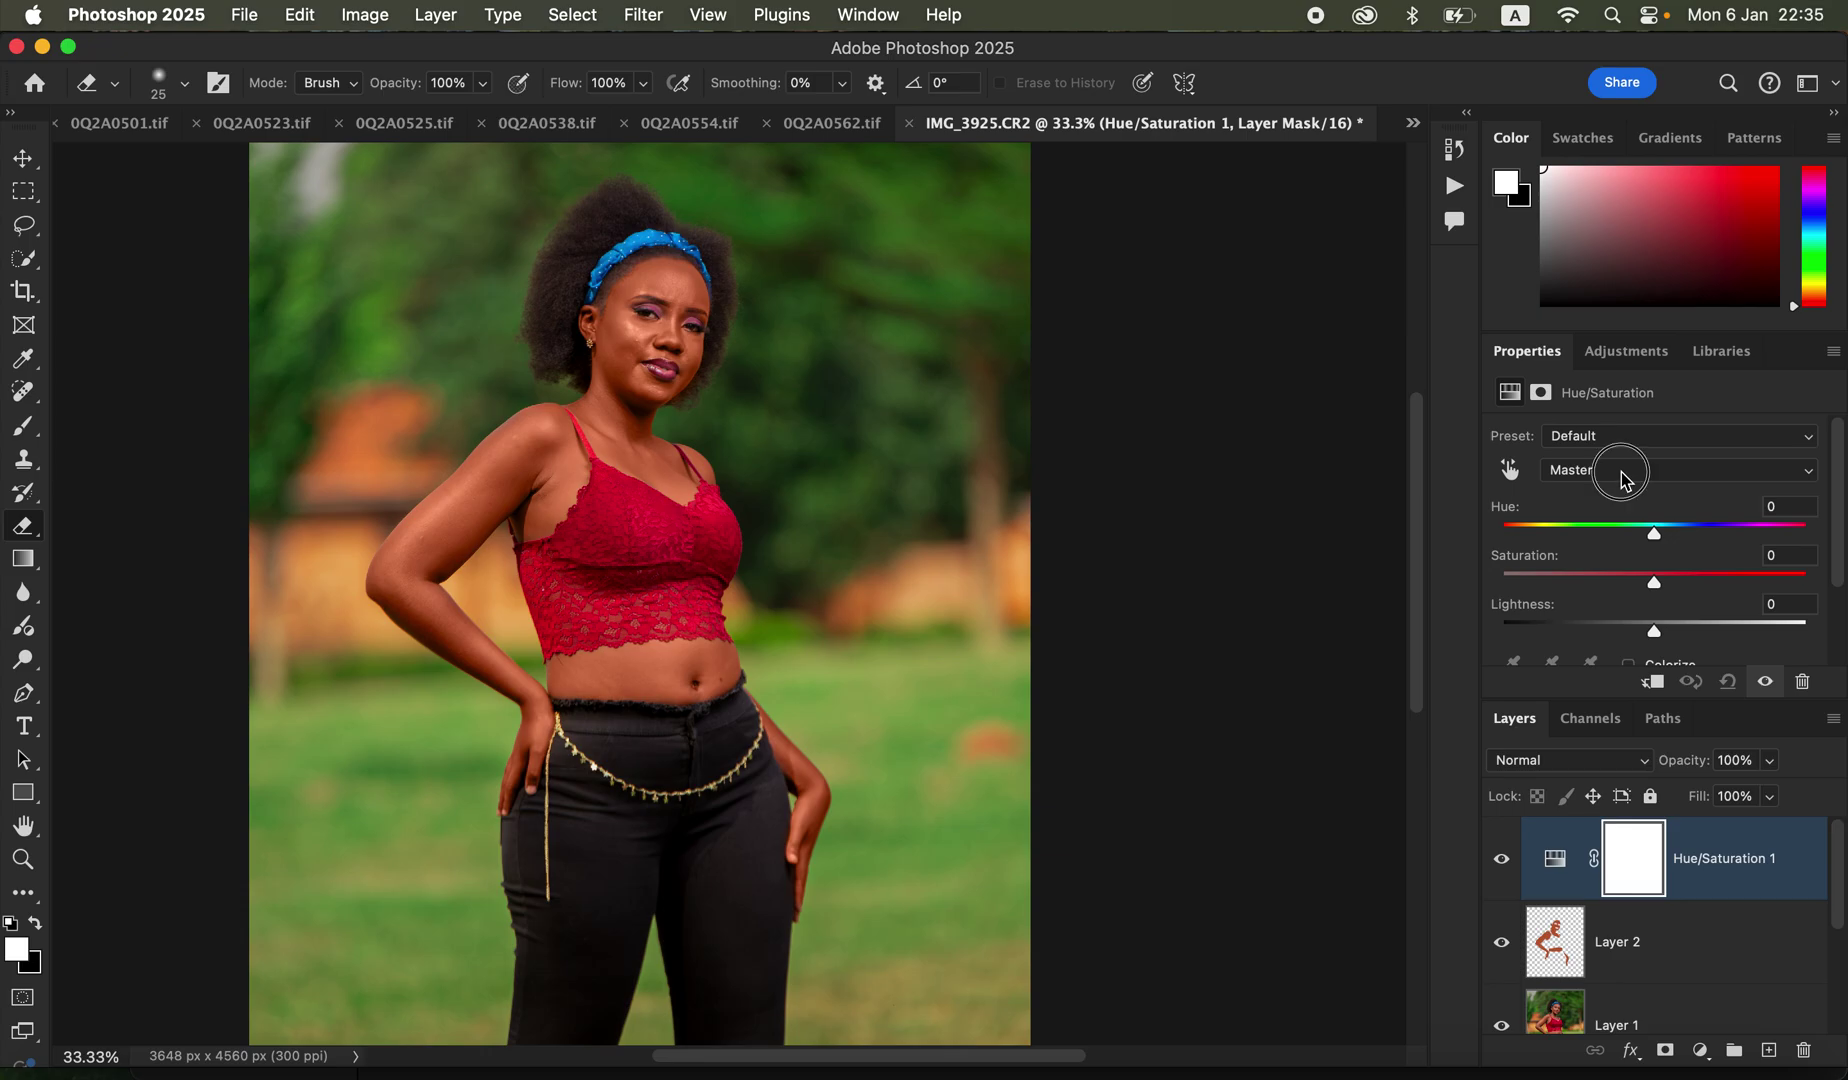
{"action": "left_click", "coordinate": [1621, 475]}
{"action": "left_click", "coordinate": [1614, 500]}
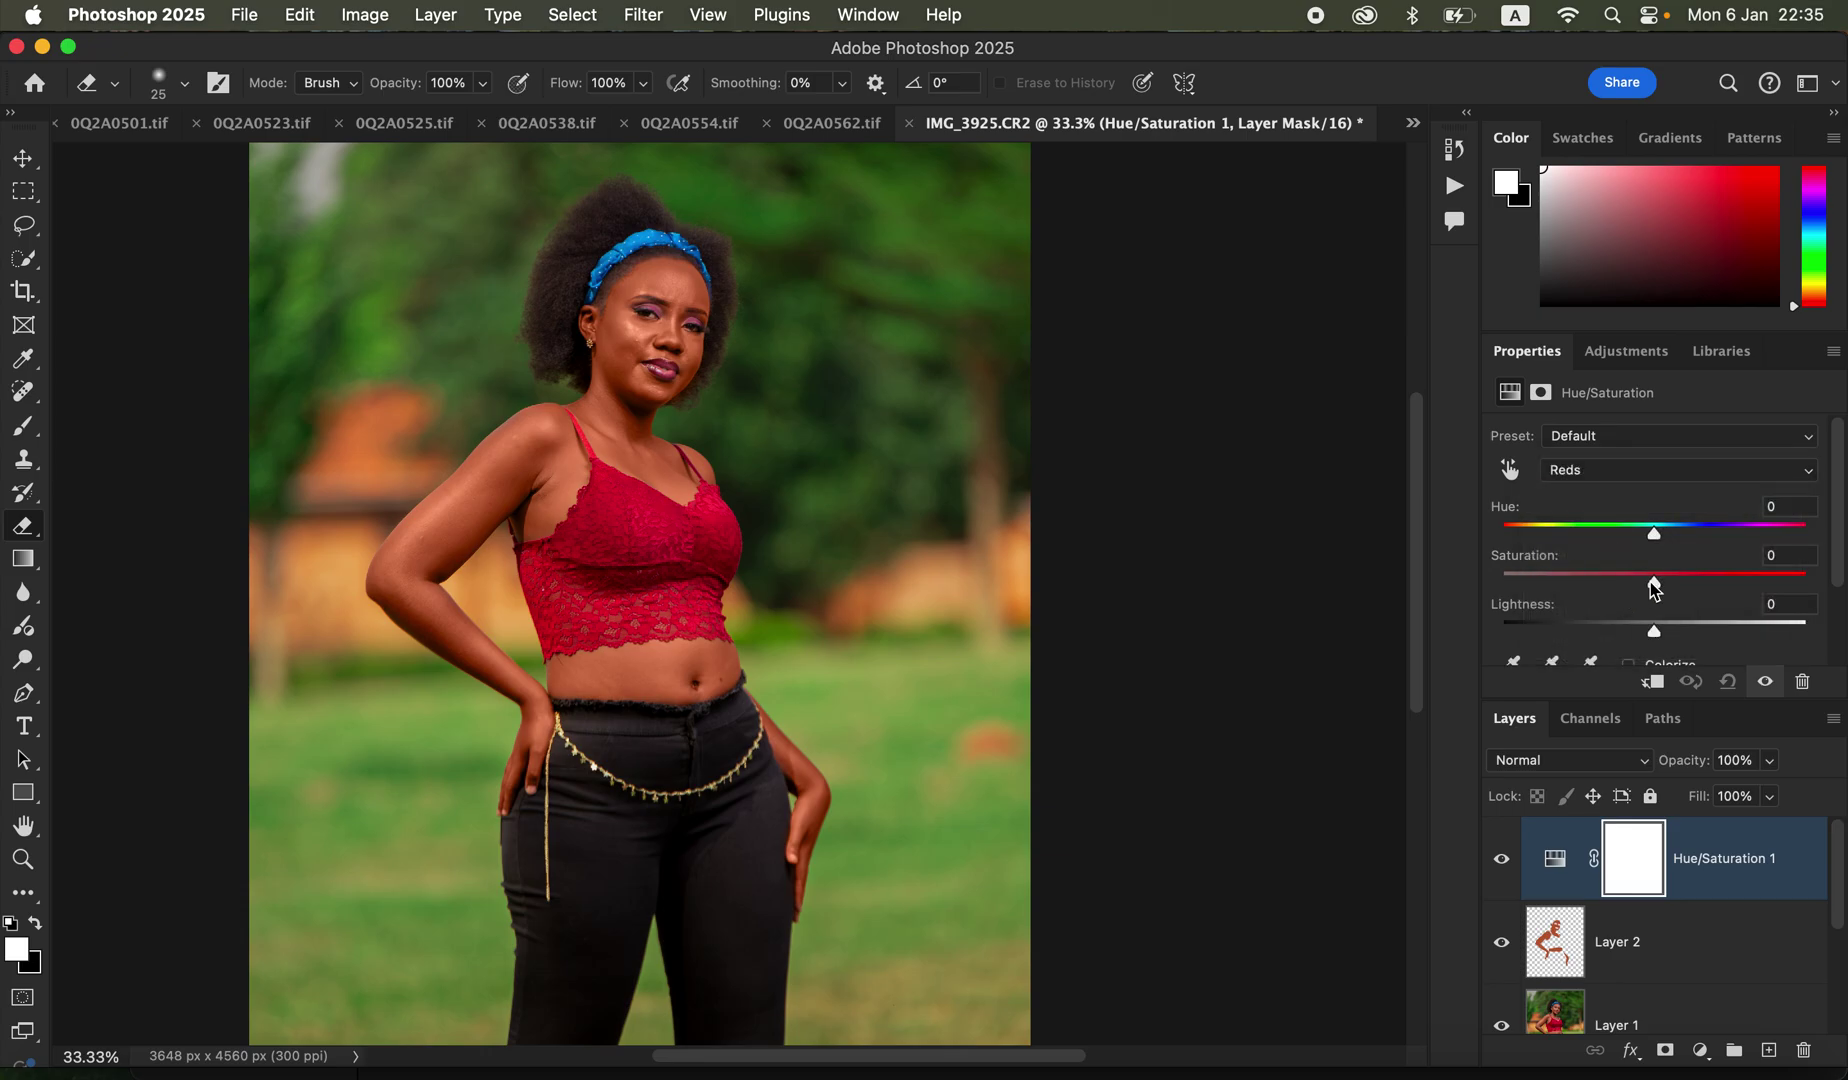
Step: Lower the Reds lightness slightly in the Hue/Saturation layer and compare the portrait with the layer hidden and shown
{"action": "mouse_move", "coordinate": [1654, 640]}
{"action": "left_mouse_down"}
{"action": "mouse_move", "coordinate": [1629, 636]}
{"action": "mouse_move", "coordinate": [1647, 632]}
{"action": "left_mouse_up"}
{"action": "left_click_drag", "start_coordinate": [1647, 628], "coordinate": [1645, 630]}
{"action": "left_click", "coordinate": [1502, 862]}
{"action": "left_click", "coordinate": [1502, 862]}
{"action": "left_click", "coordinate": [1502, 862]}
{"action": "left_click", "coordinate": [1502, 862]}
Step: Add a Color Balance adjustment layer above Hue/Saturation 1 and try the Yellow–Blue balance of the Midtones
{"action": "left_click", "coordinate": [1700, 1052]}
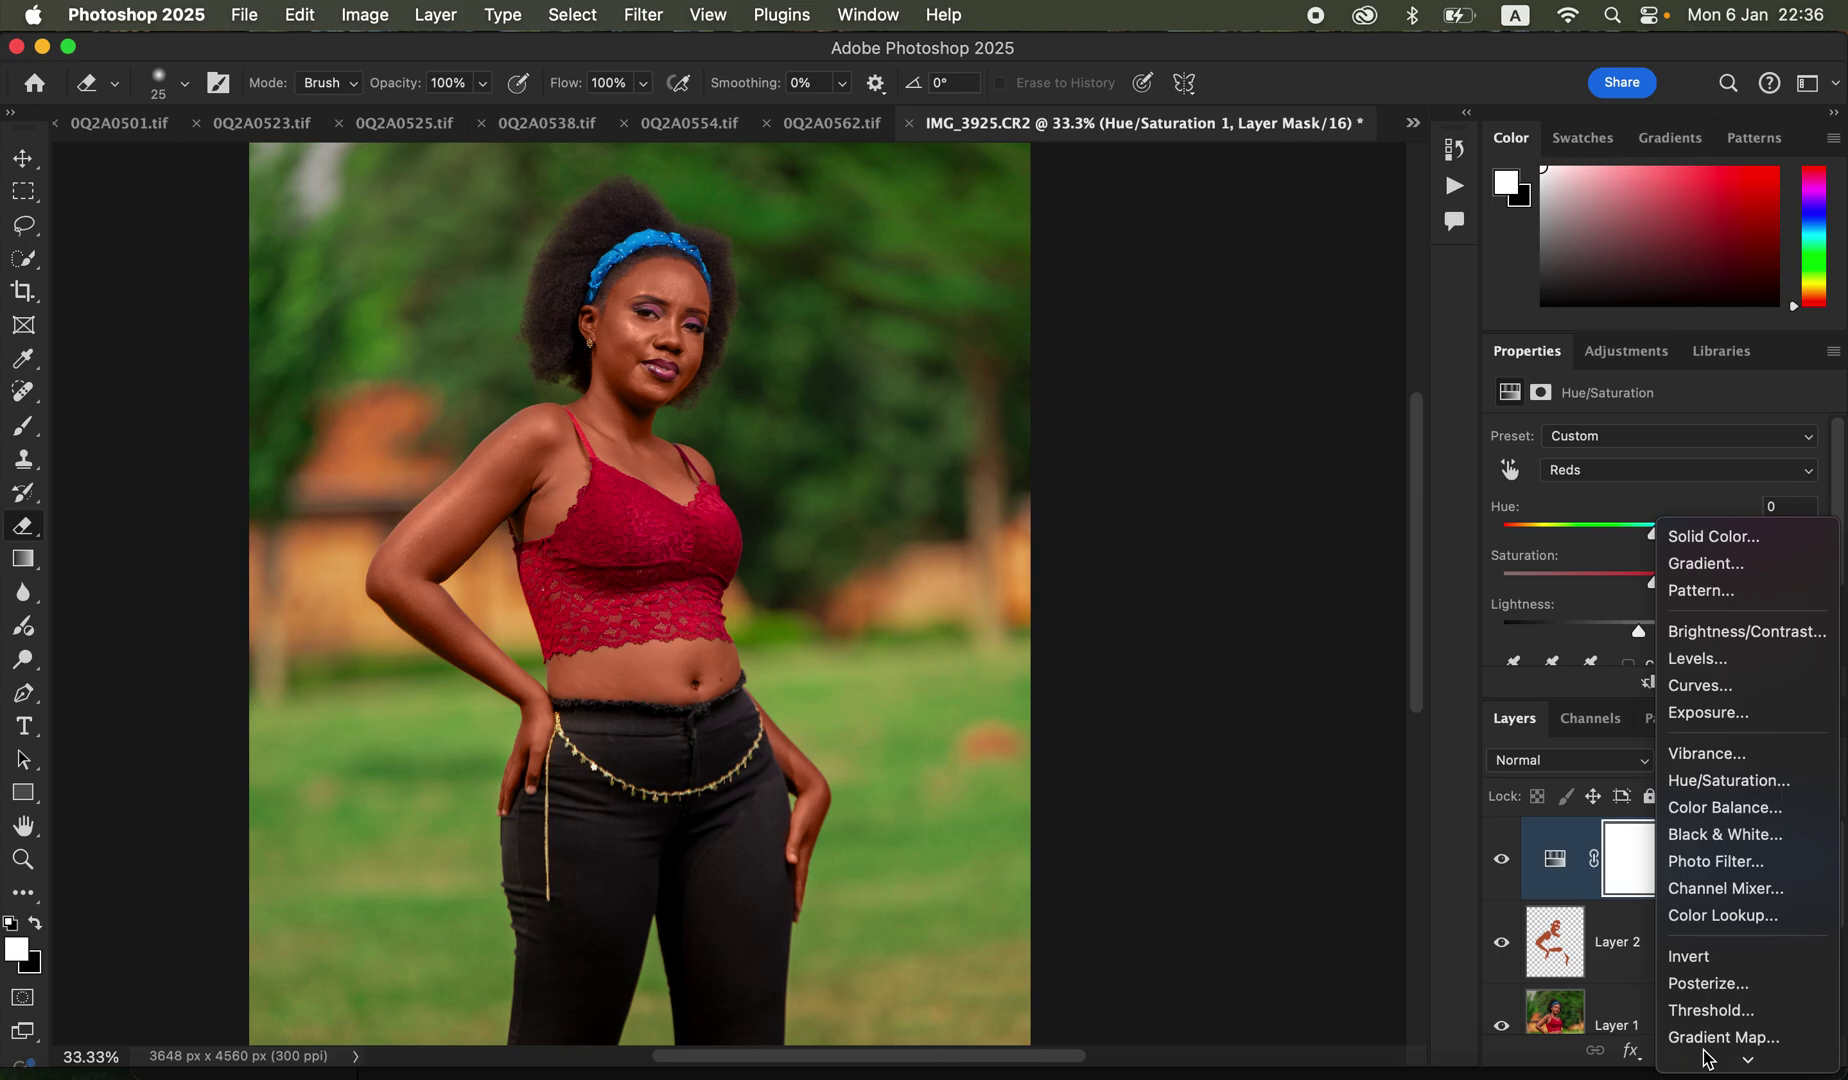
{"action": "left_click", "coordinate": [1715, 812]}
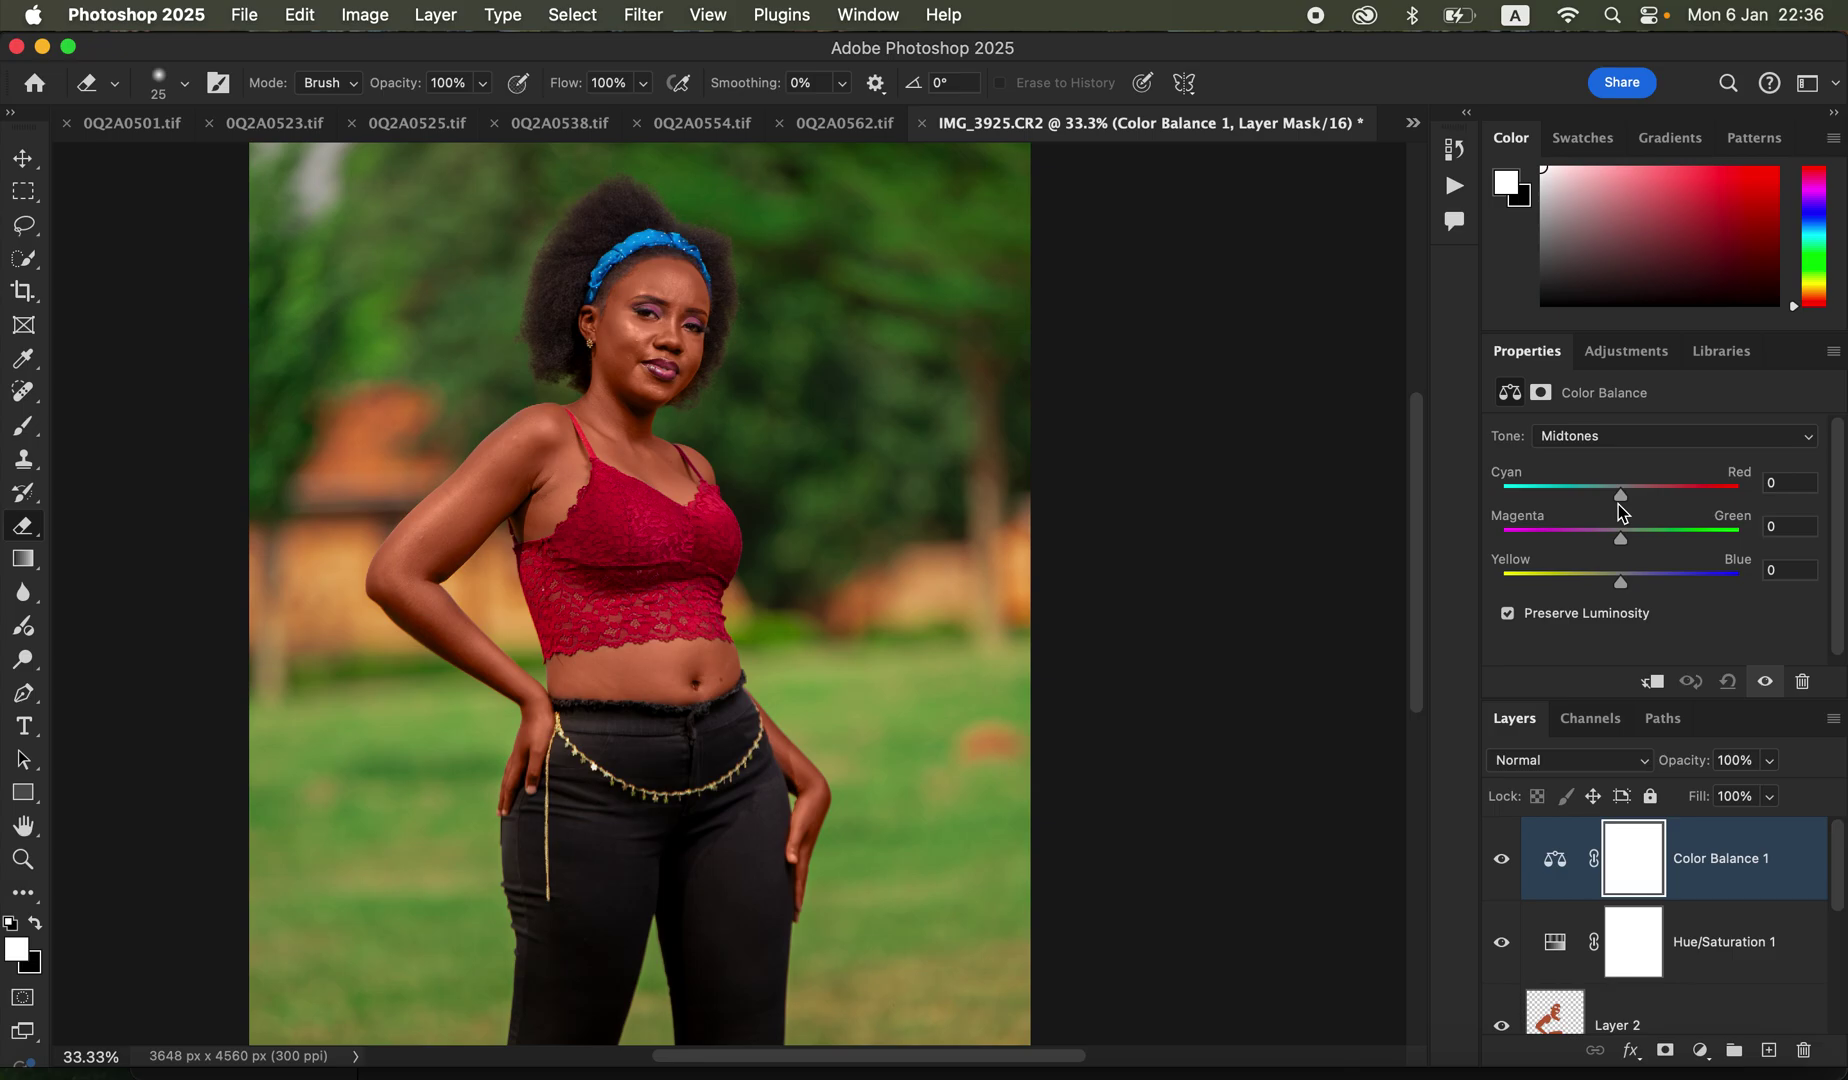
{"action": "left_click", "coordinate": [1594, 434]}
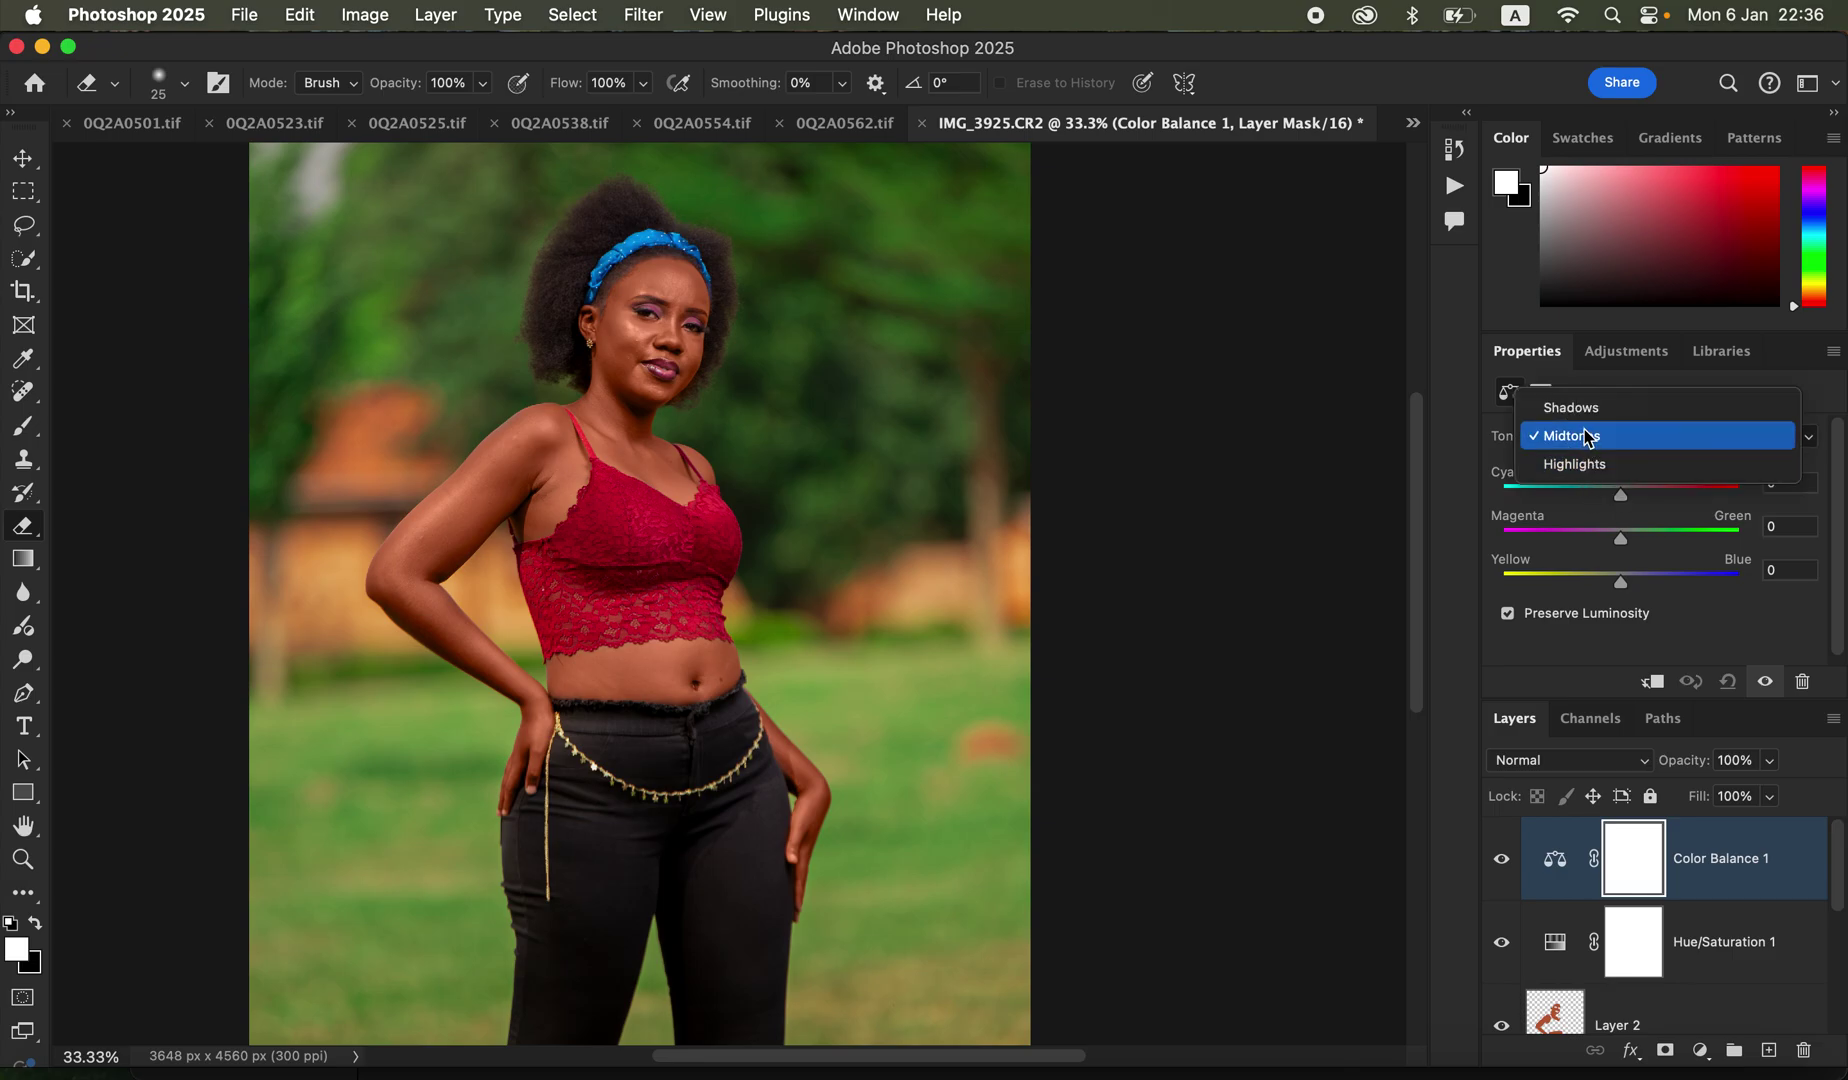
{"action": "left_click", "coordinate": [1590, 446]}
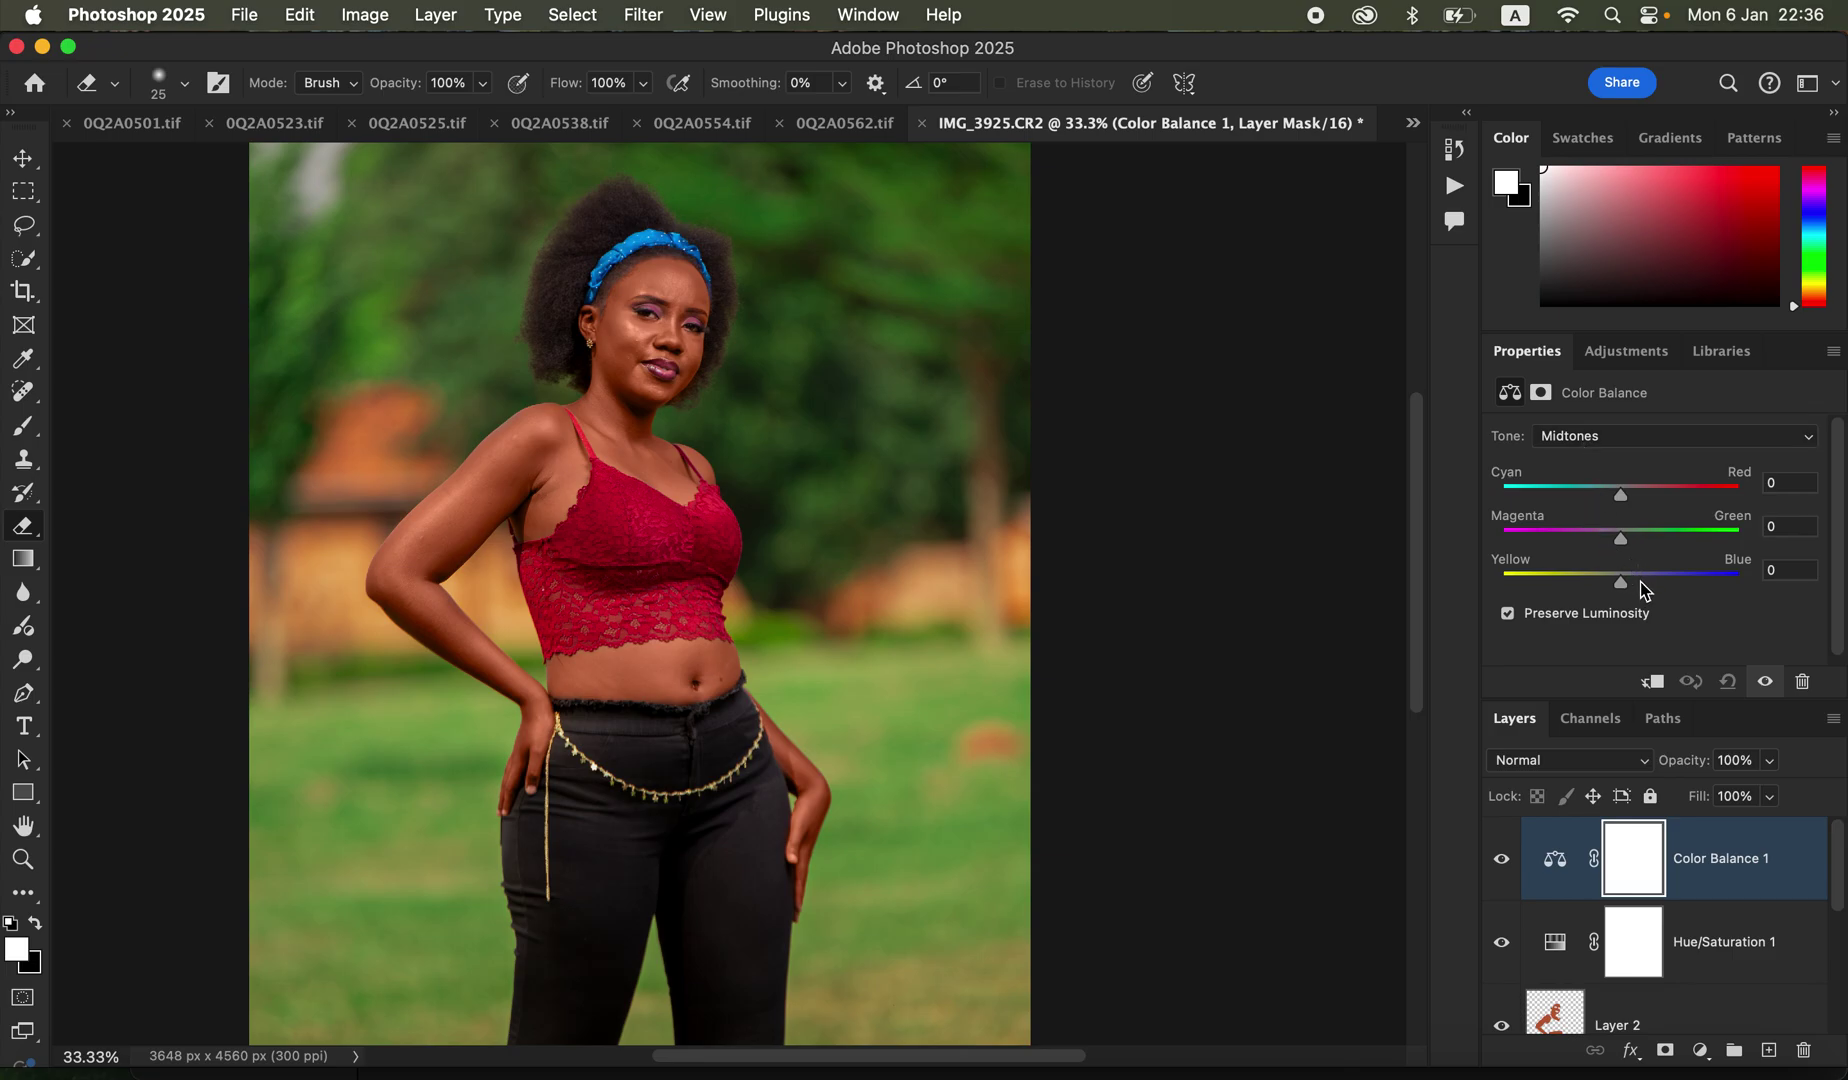
{"action": "left_click_drag", "start_coordinate": [1626, 585], "coordinate": [1625, 590]}
Step: Add a Black & White adjustment layer, blend it with Multiply and lower its opacity to 7%
{"action": "left_click", "coordinate": [1700, 1050]}
{"action": "mouse_move", "coordinate": [1700, 1057]}
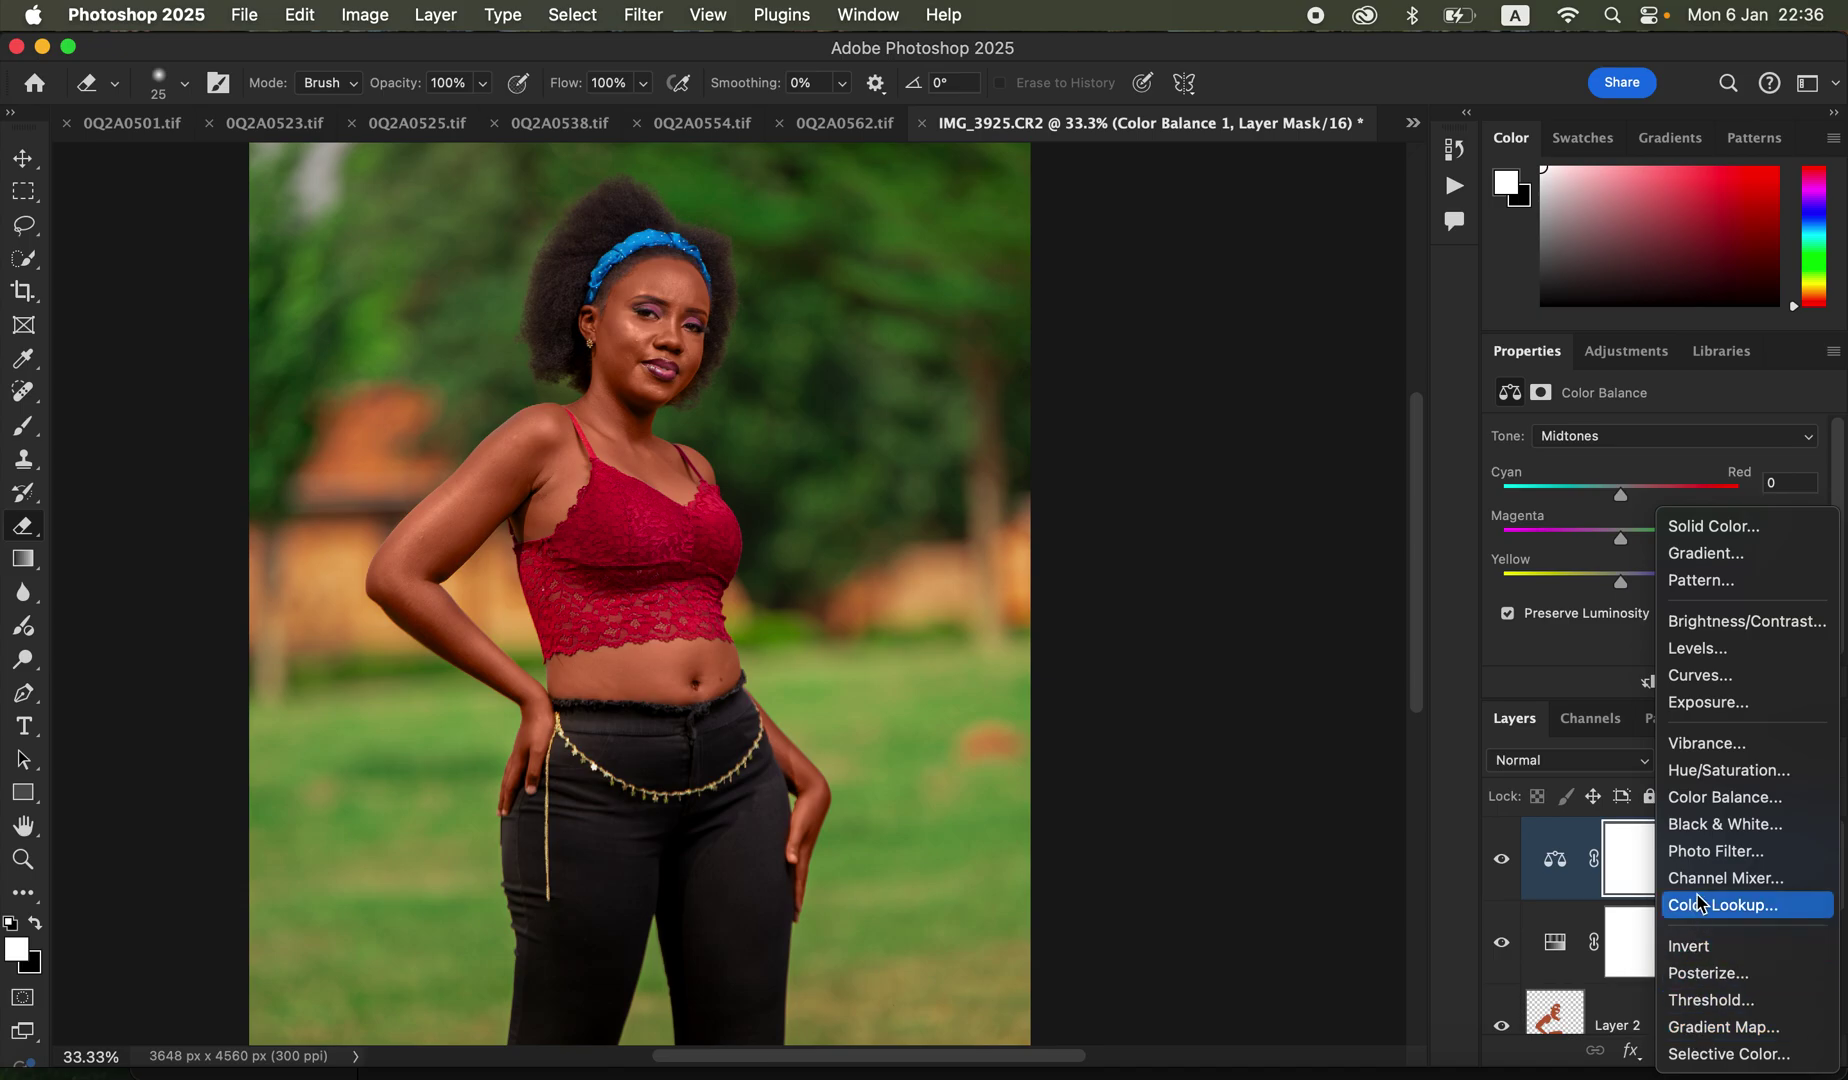
{"action": "left_click", "coordinate": [1708, 824]}
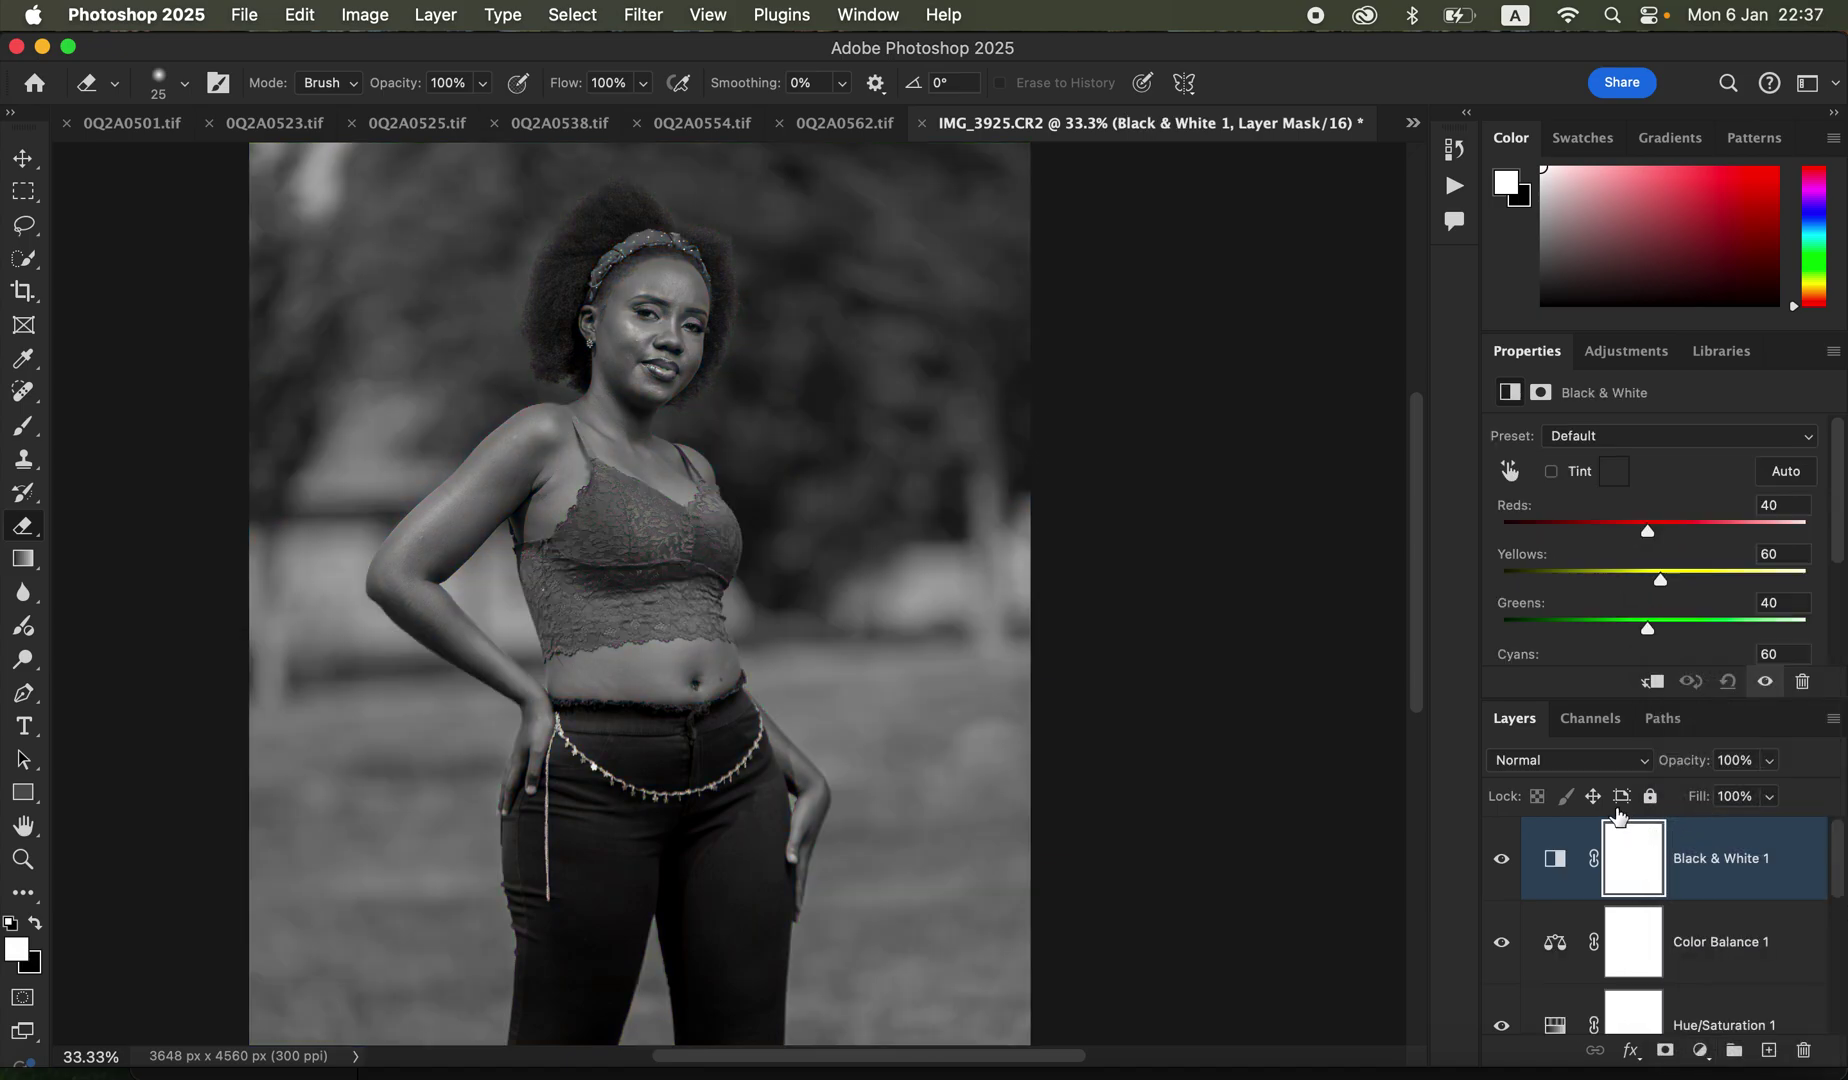
{"action": "left_click", "coordinate": [1567, 770]}
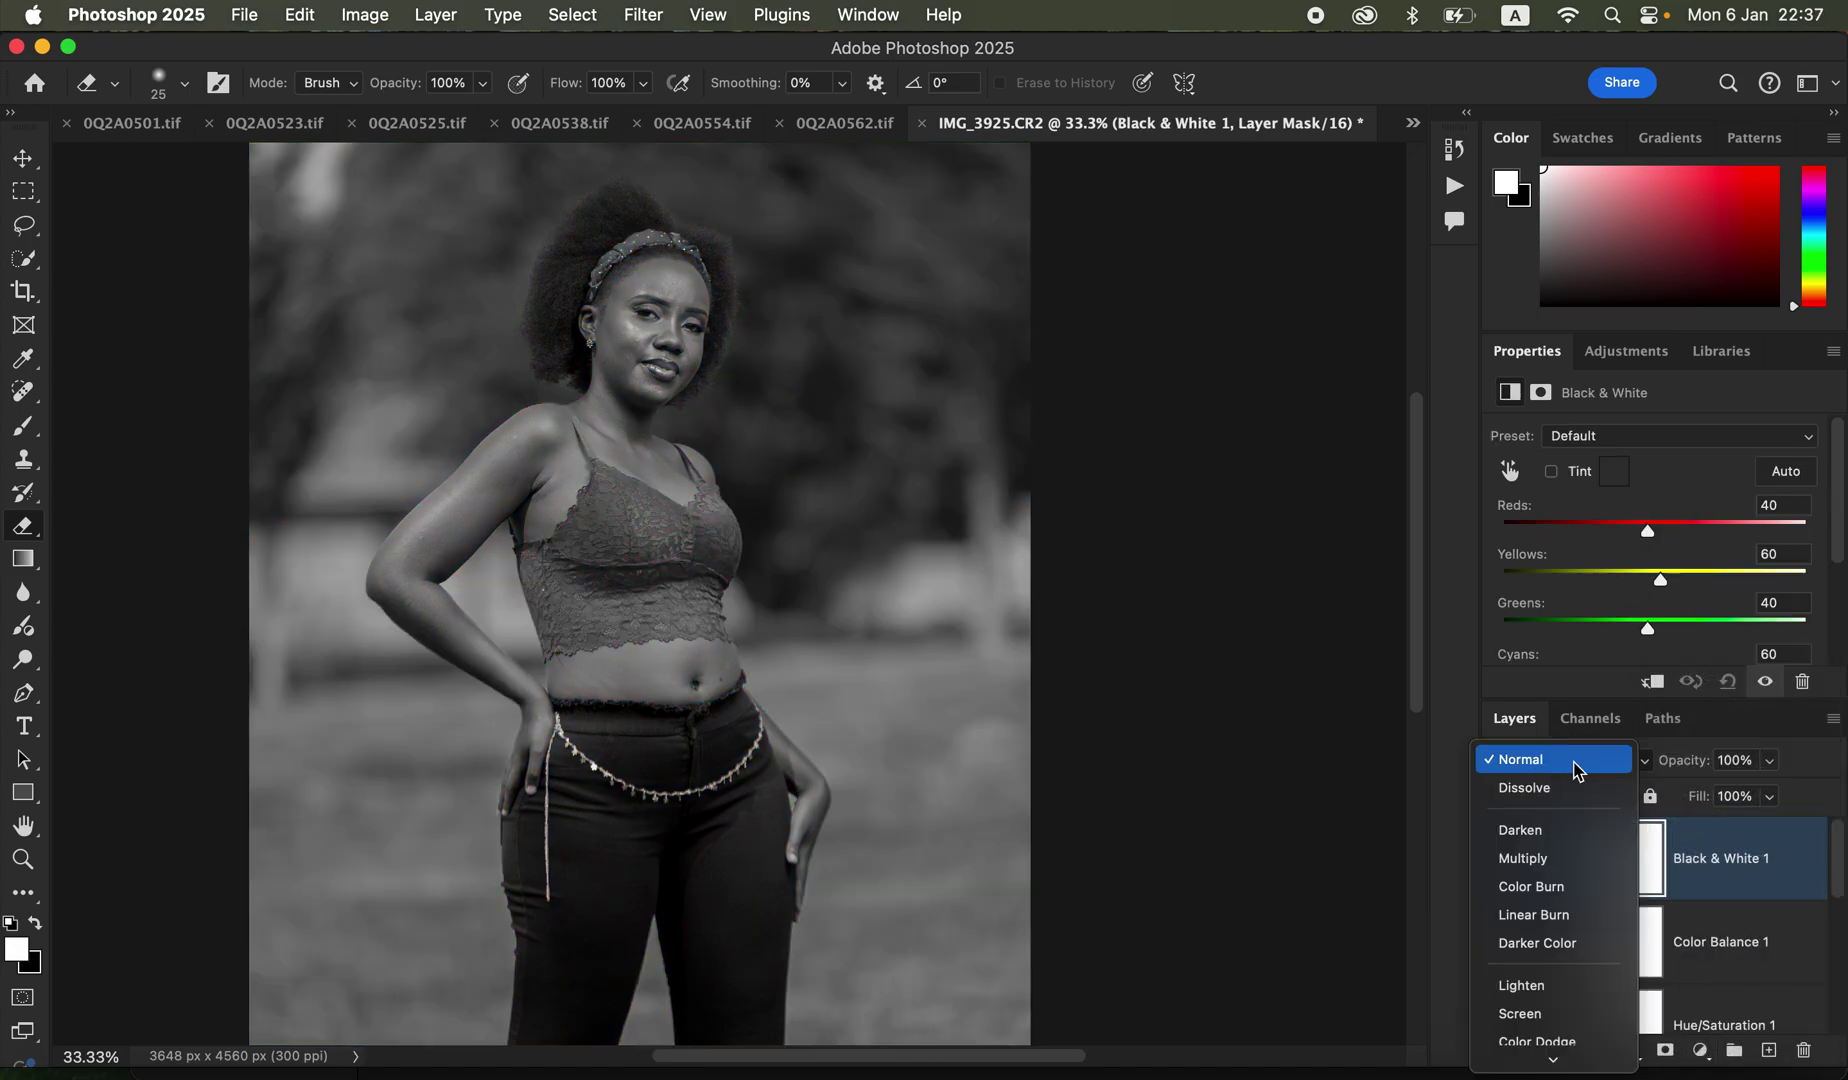
{"action": "left_click", "coordinate": [1545, 862]}
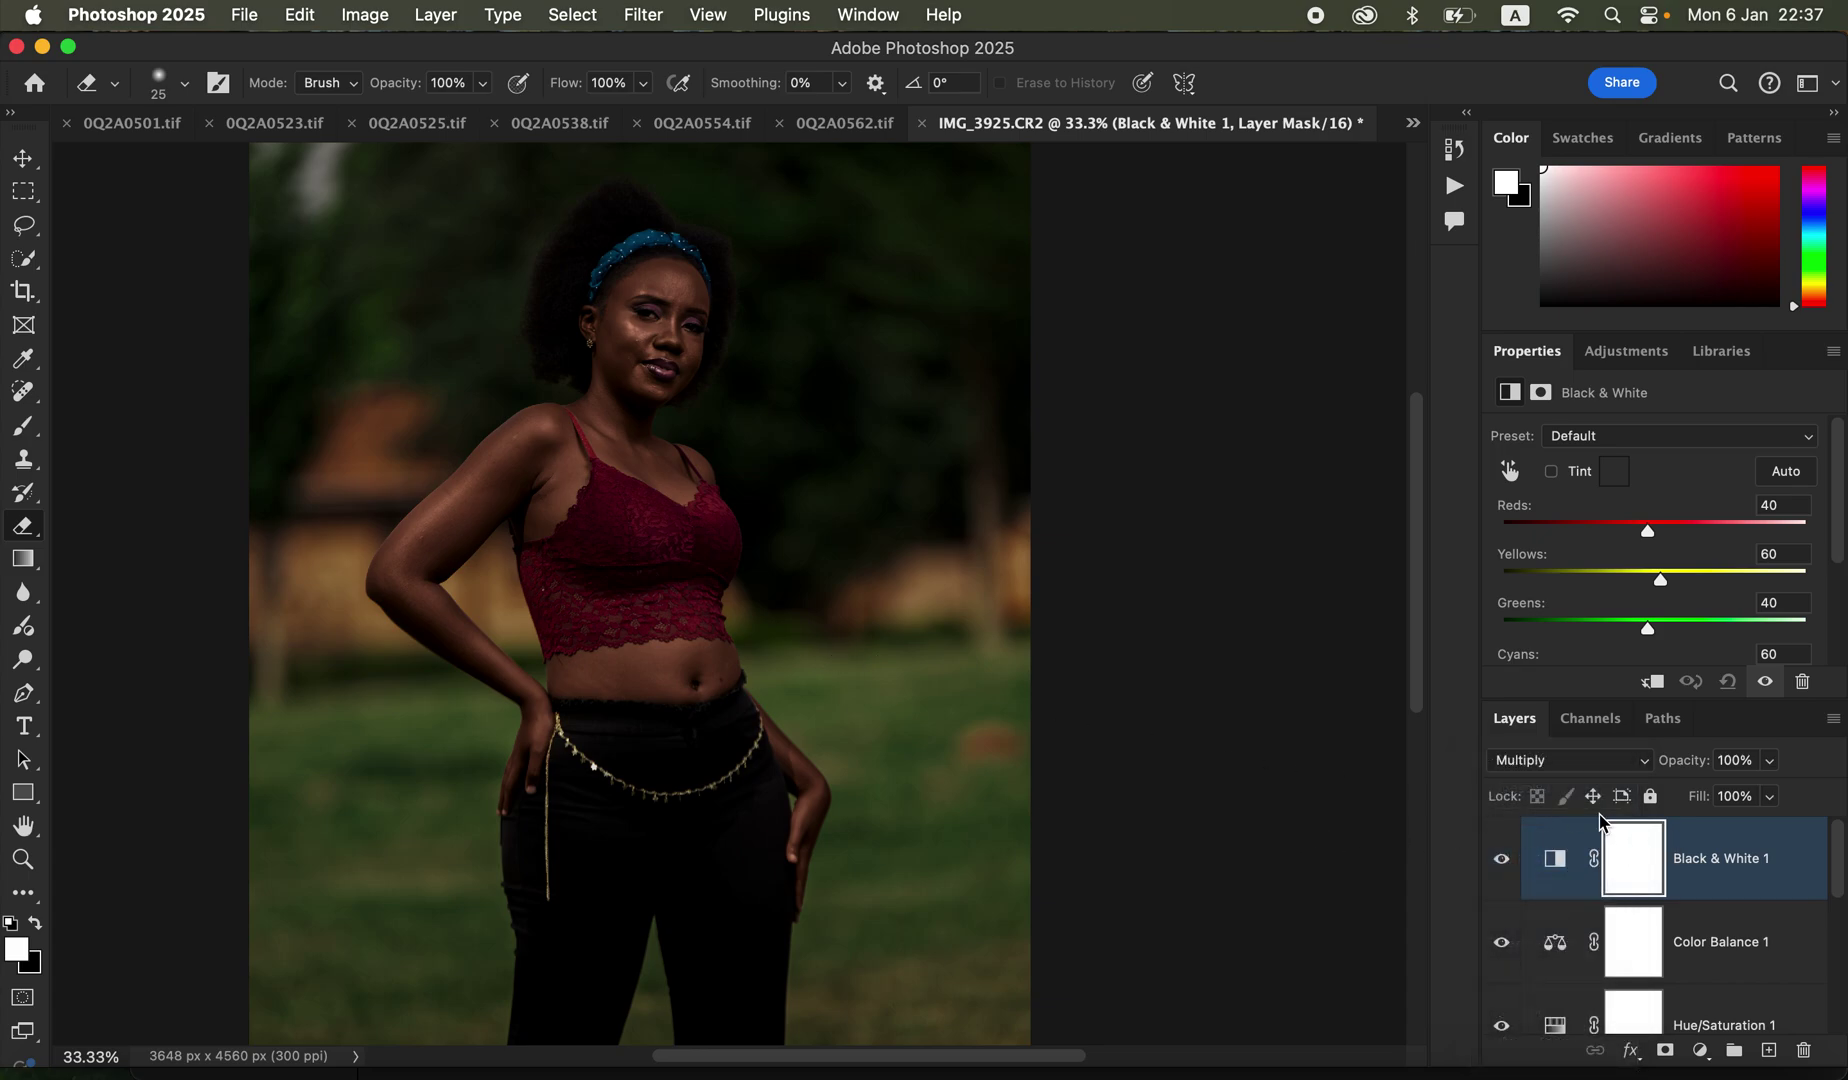
{"action": "left_click", "coordinate": [1769, 760]}
{"action": "left_click_drag", "start_coordinate": [1778, 791], "coordinate": [1661, 799]}
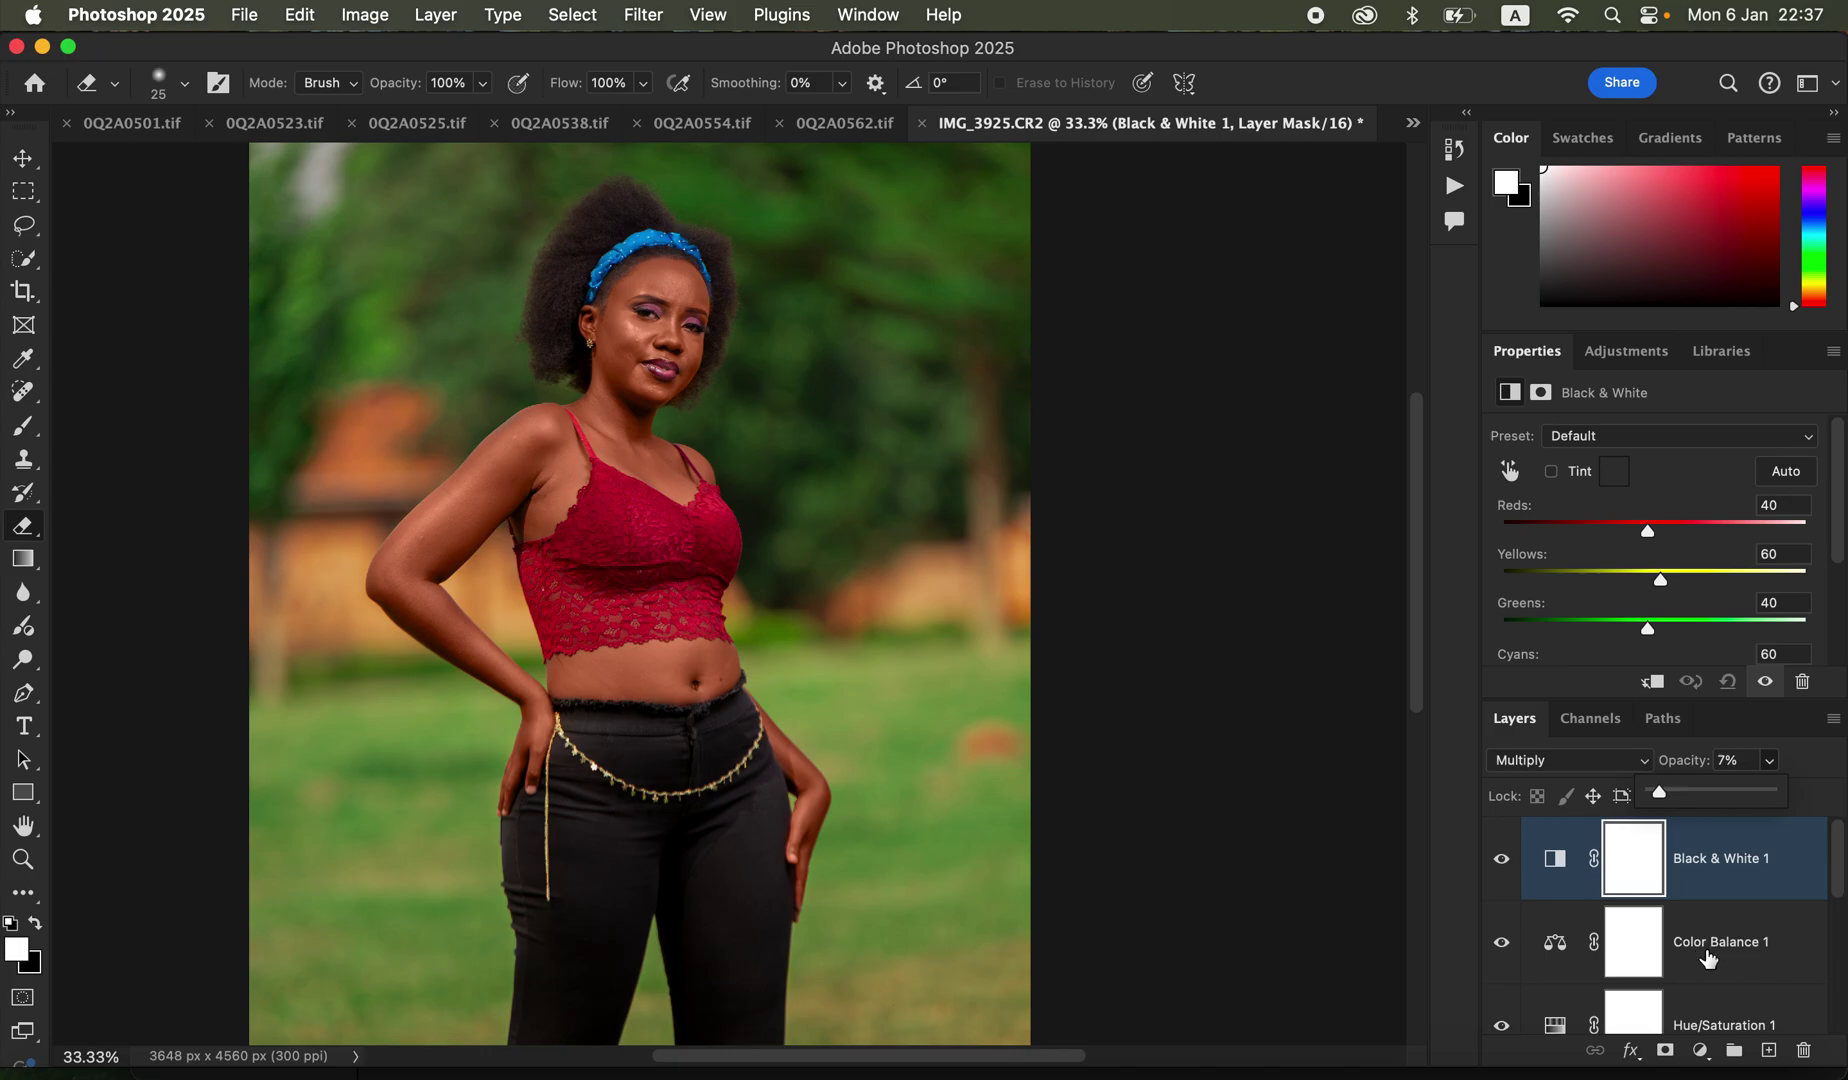
Step: Add a Selective Color adjustment layer and set its Greens to Magenta +19, Yellow -21 and Black +8
{"action": "left_click", "coordinate": [1700, 1058]}
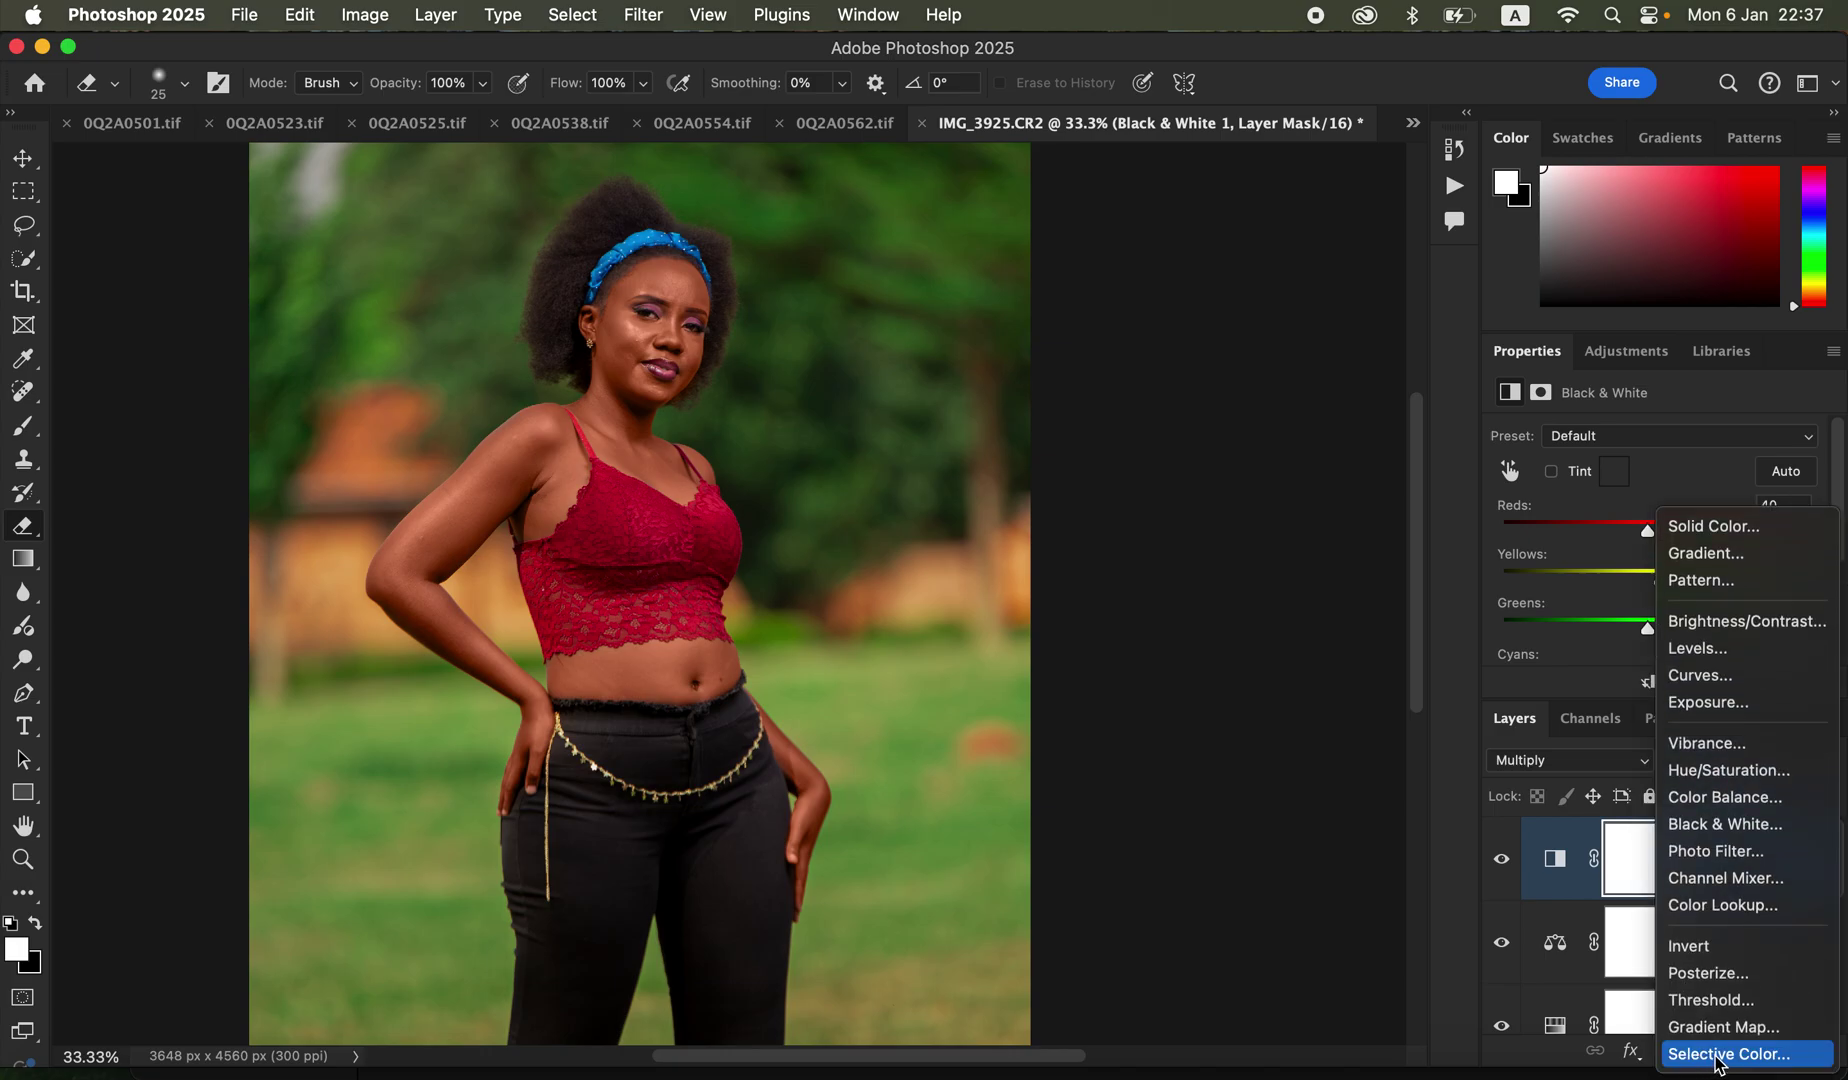
{"action": "left_click", "coordinate": [1718, 1056]}
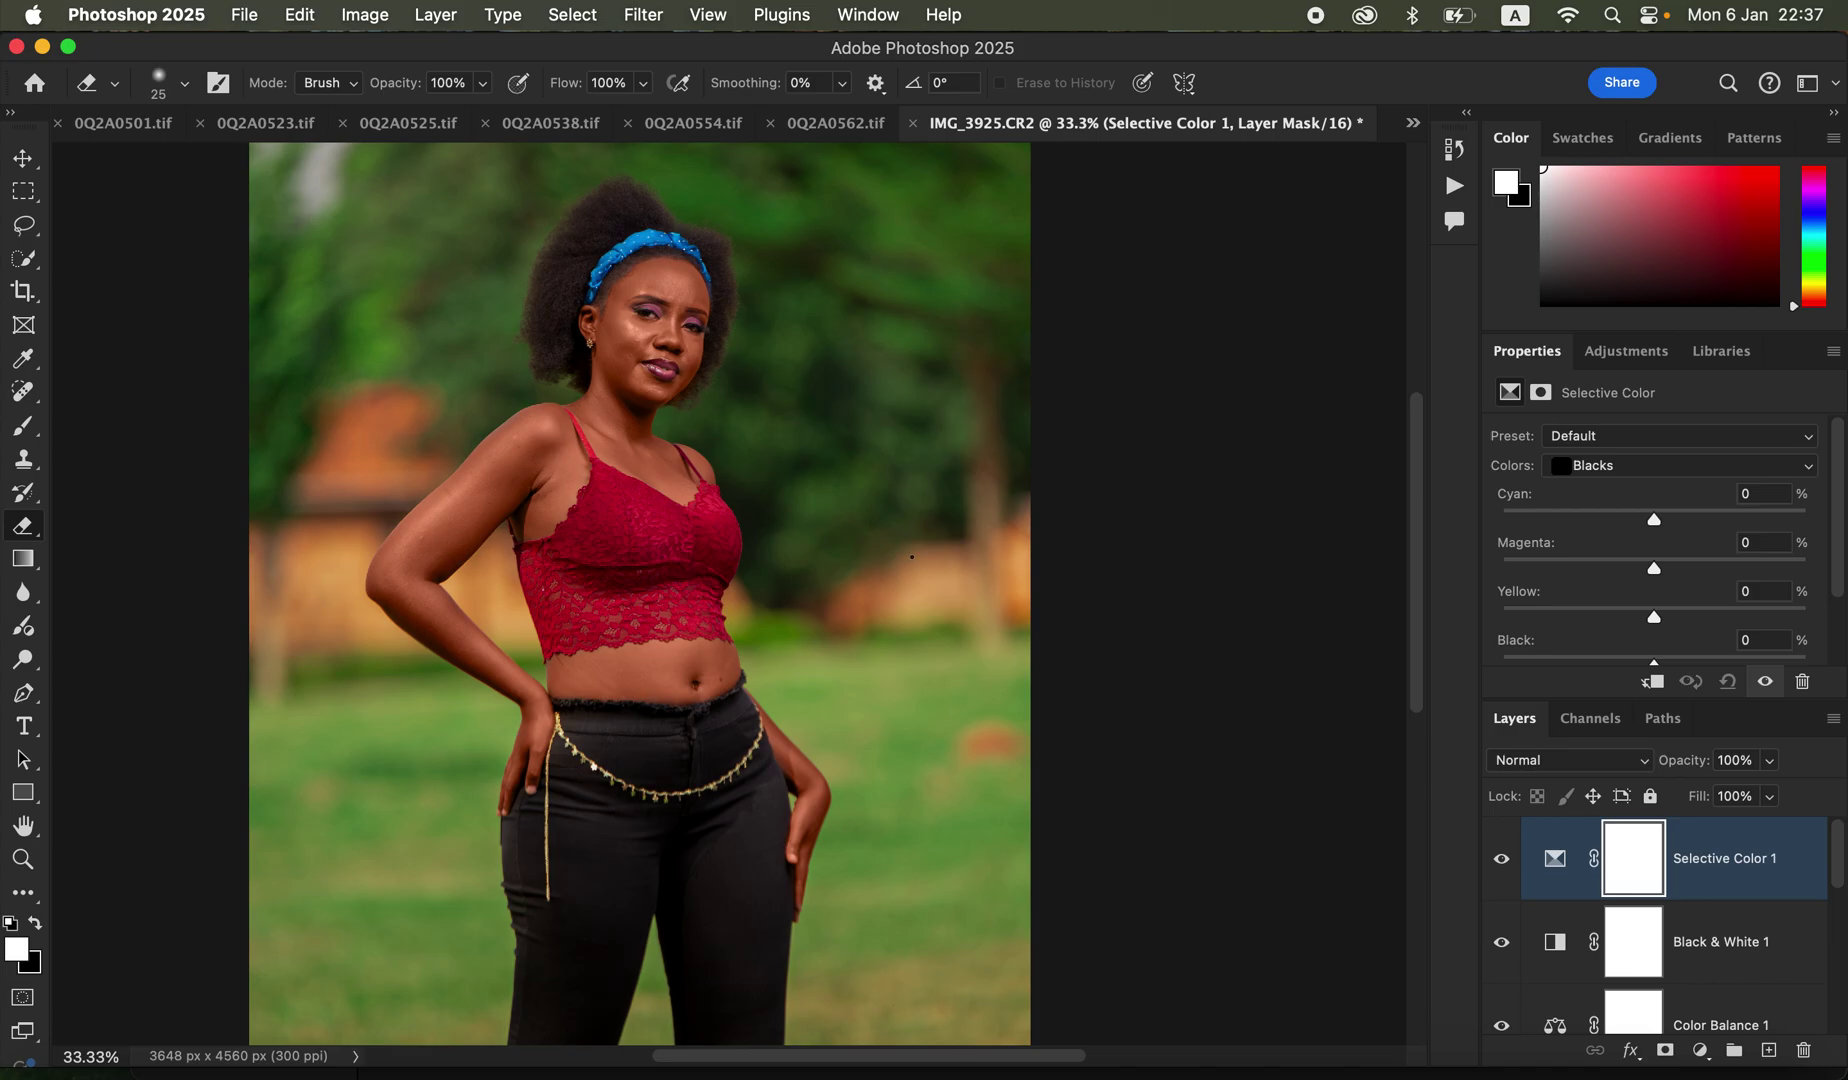
{"action": "left_click", "coordinate": [1617, 468]}
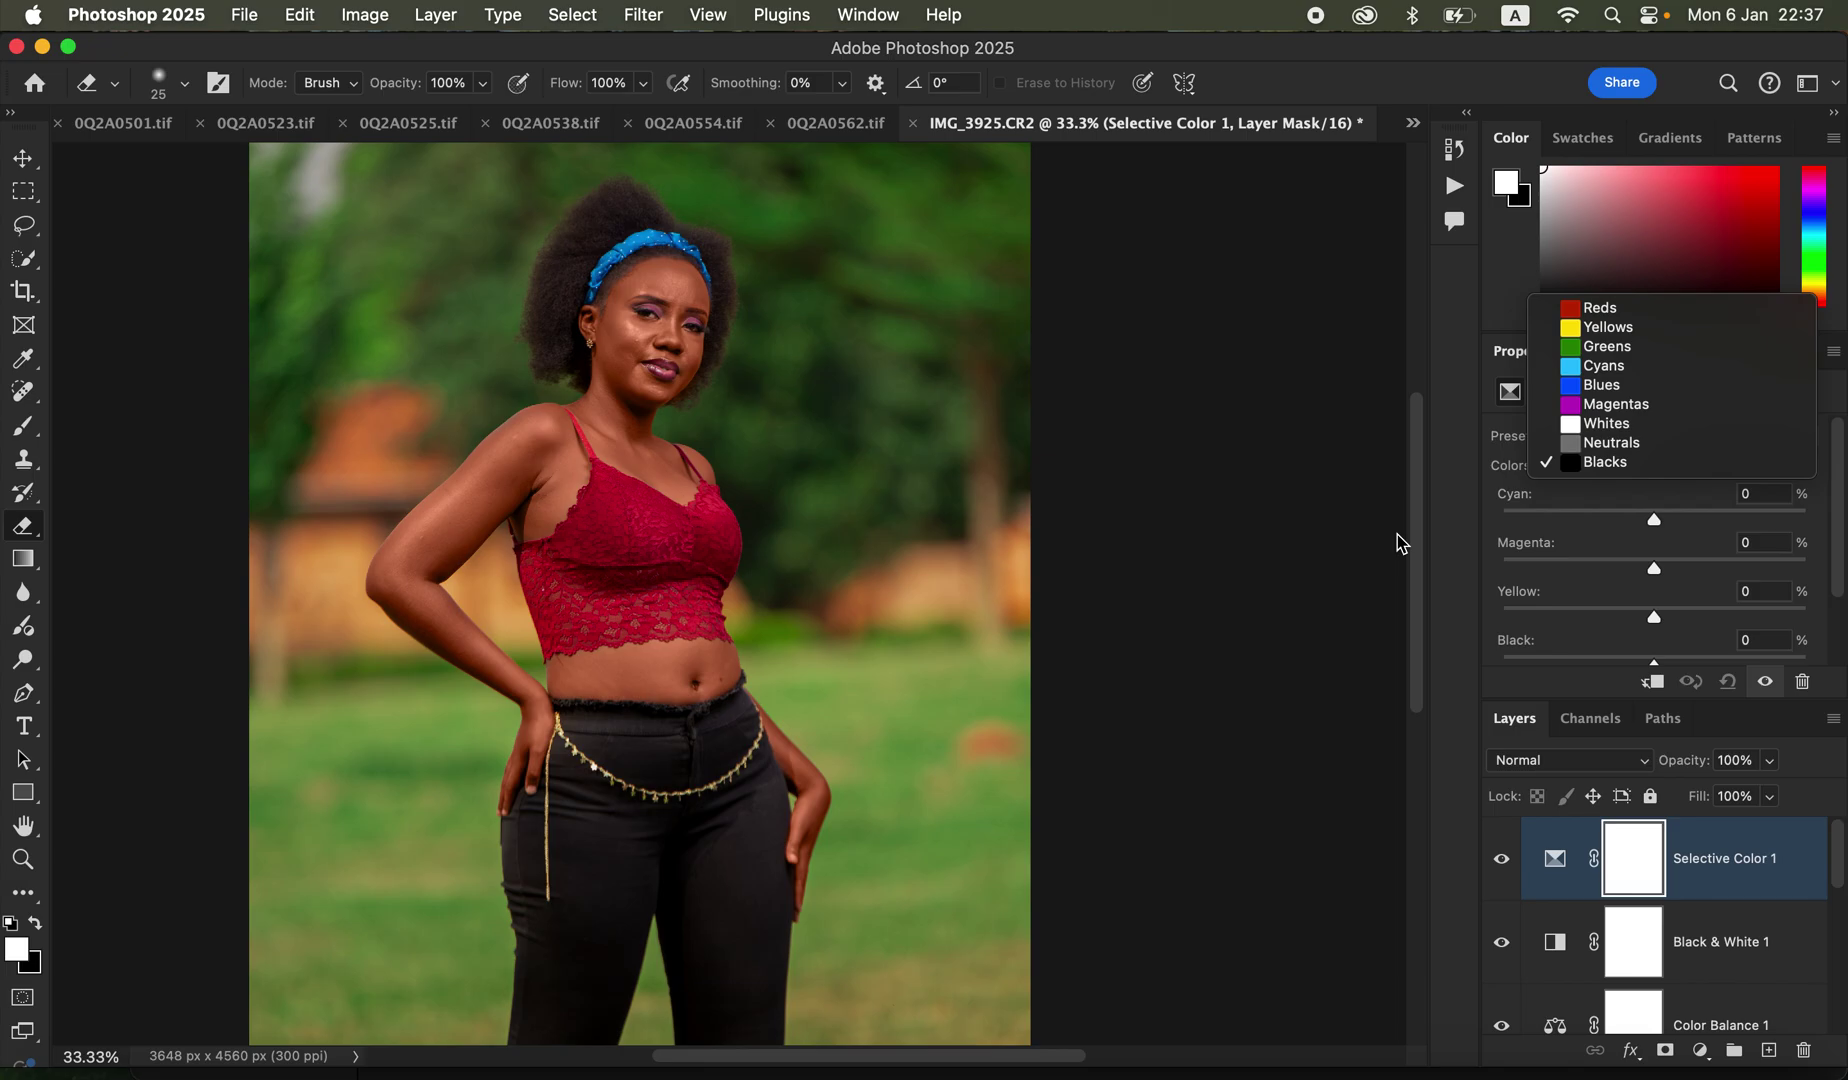
{"action": "left_click", "coordinate": [1631, 366]}
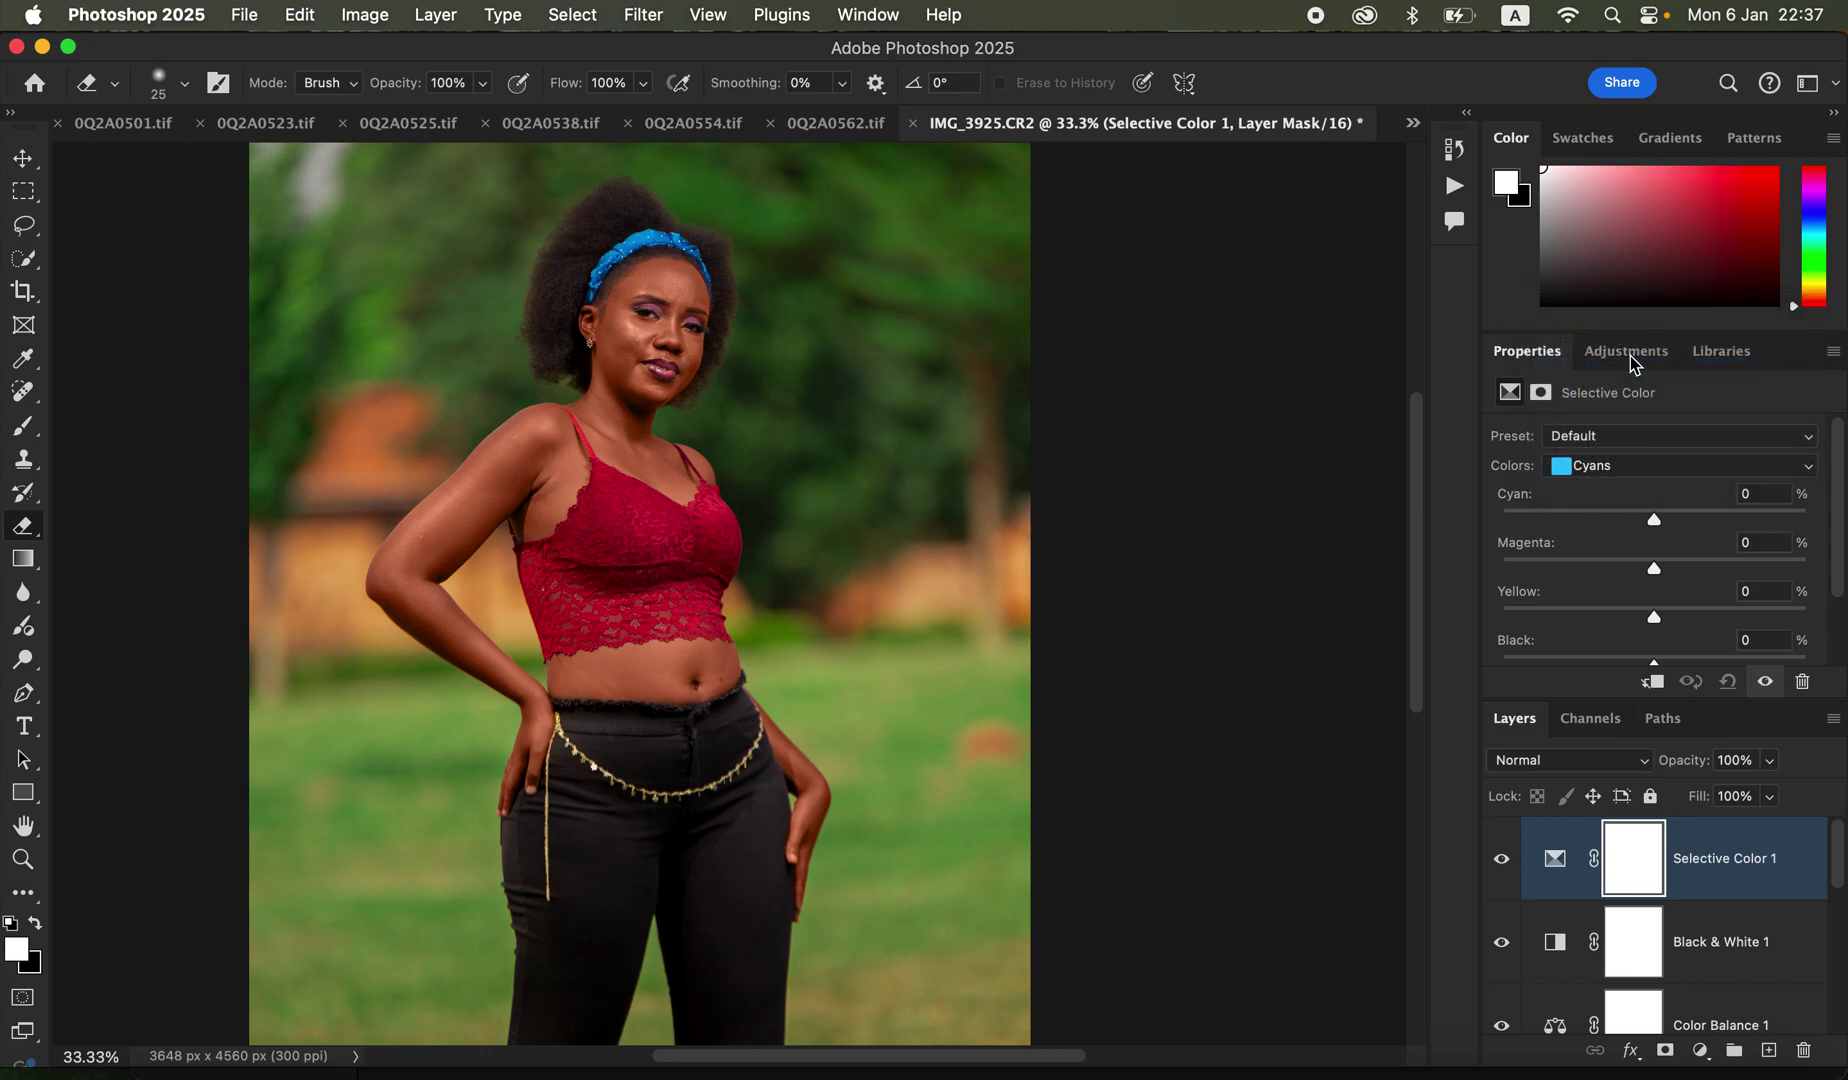
{"action": "left_click", "coordinate": [1613, 468]}
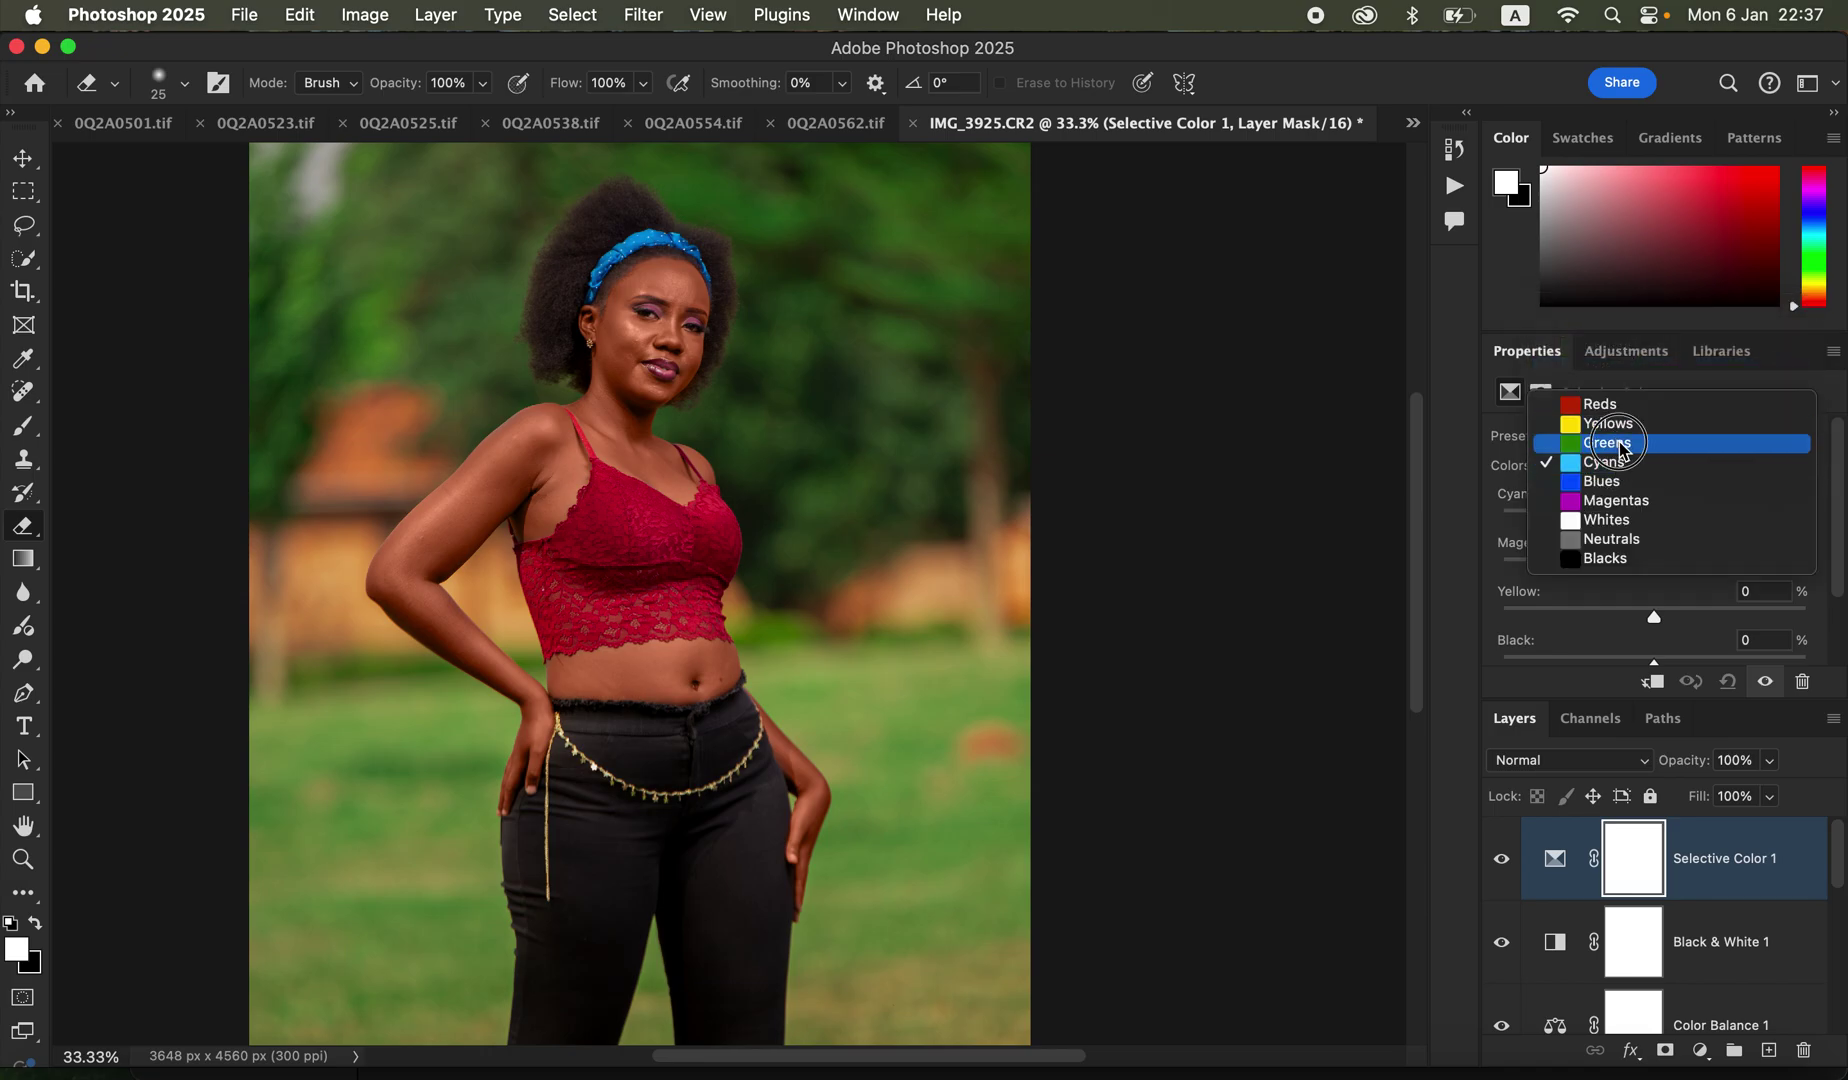
{"action": "left_click", "coordinate": [1606, 446]}
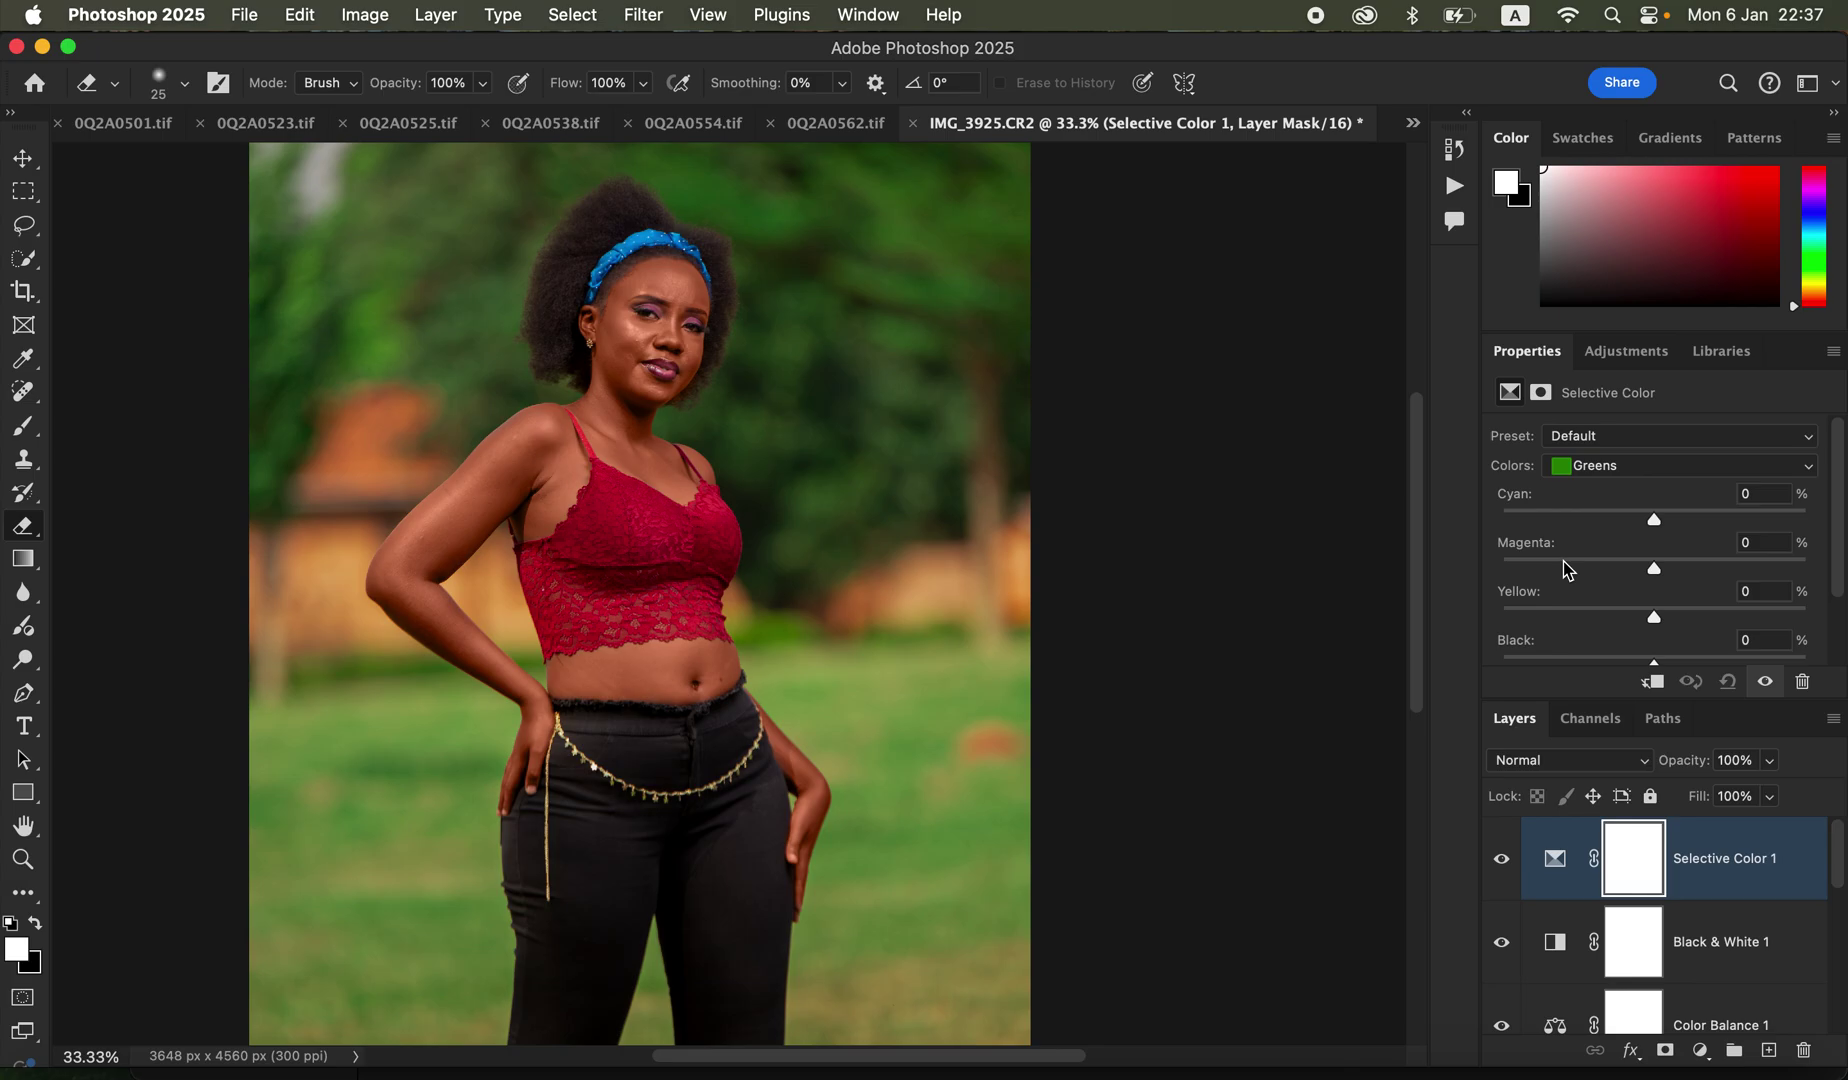
{"action": "left_click_drag", "start_coordinate": [1664, 528], "coordinate": [1704, 528]}
{"action": "double_click", "coordinate": [1704, 522]}
{"action": "left_click_drag", "start_coordinate": [1662, 576], "coordinate": [1667, 665]}
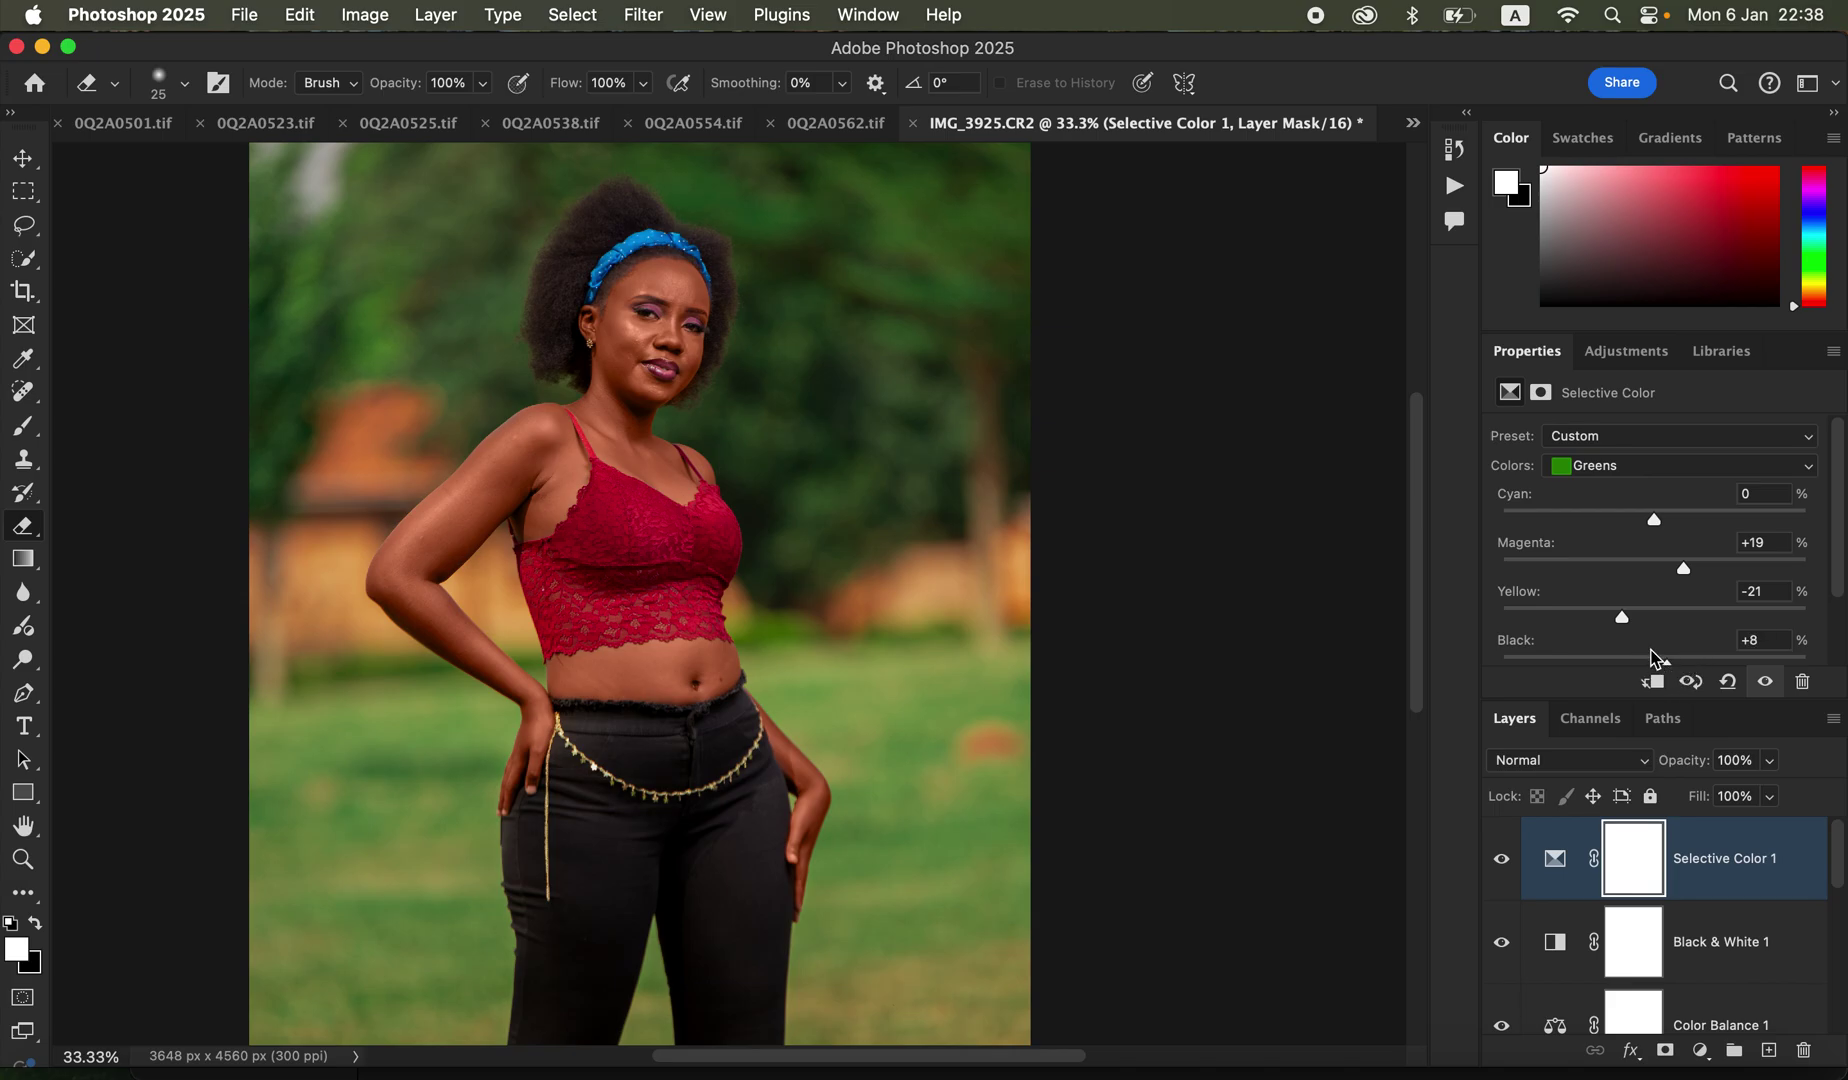
Step: Set the Selective Color layer's Blacks to Cyan +9 and Black +2
{"action": "left_click", "coordinate": [1638, 474]}
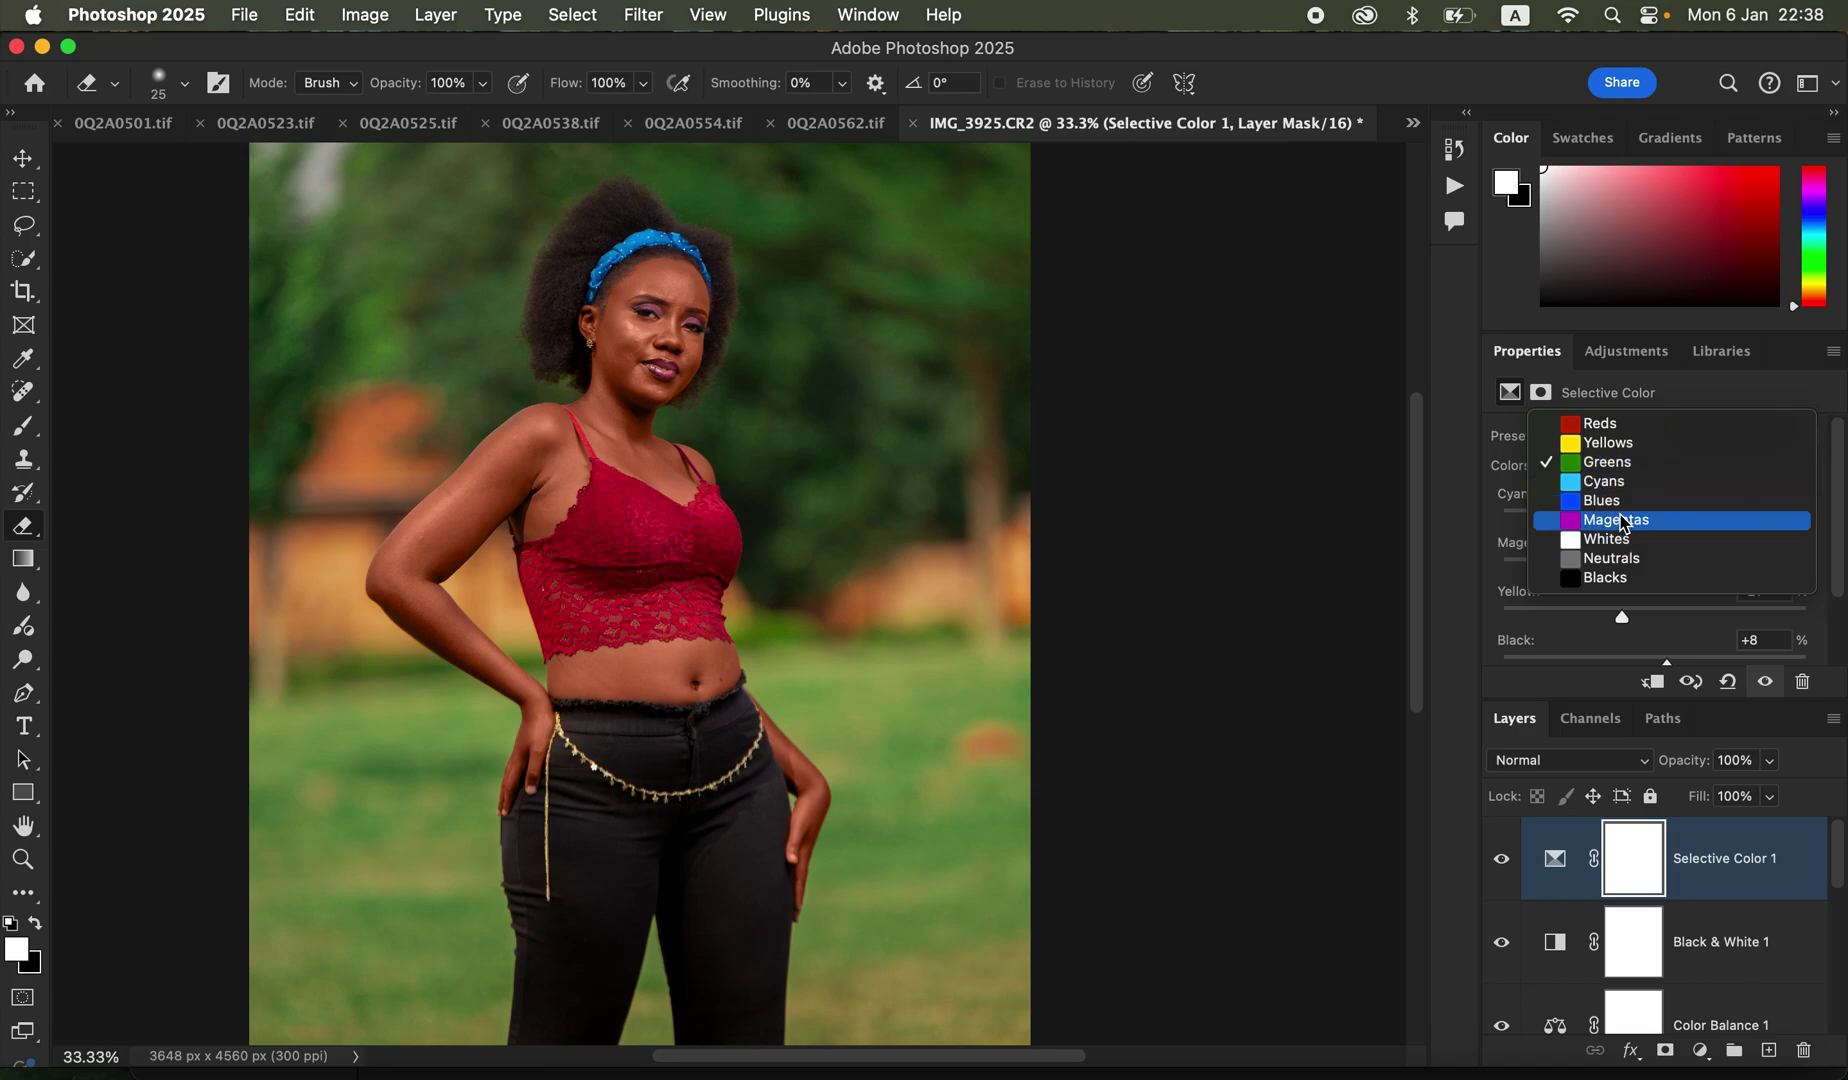
{"action": "left_click", "coordinate": [1605, 578]}
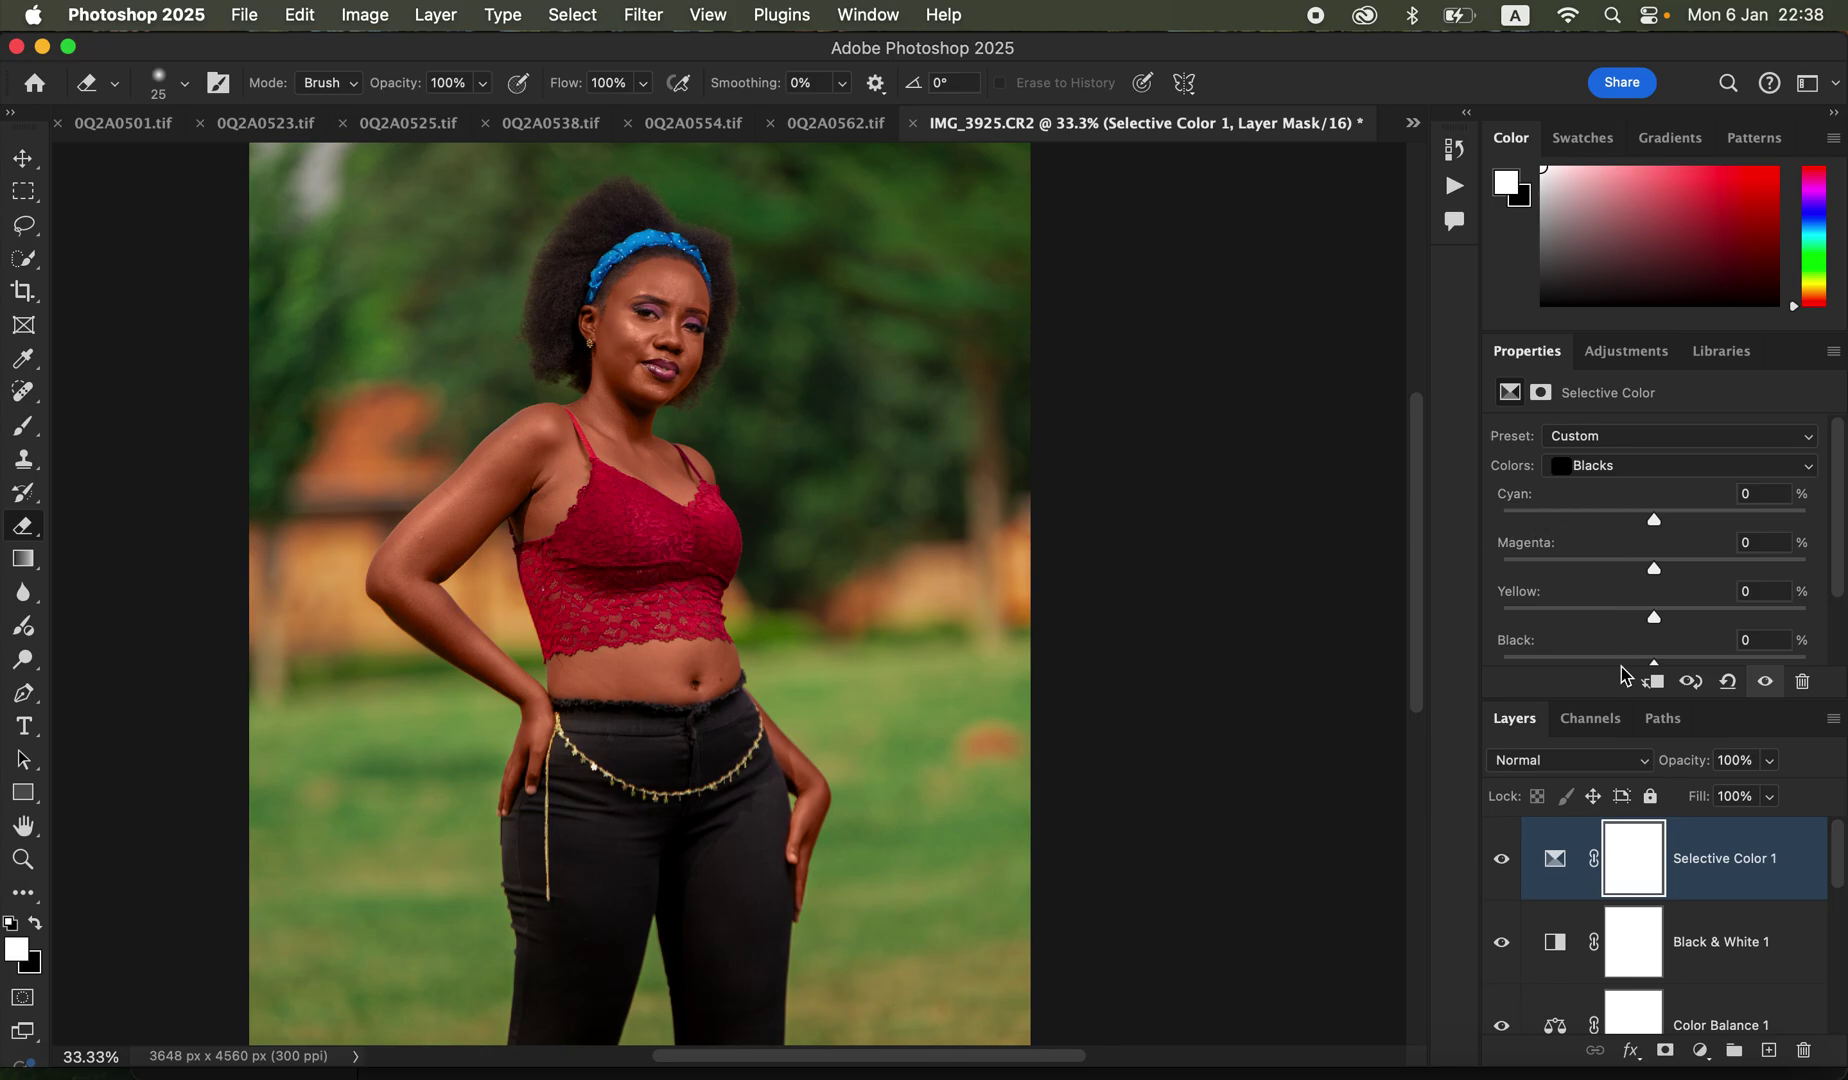
{"action": "left_click_drag", "start_coordinate": [1655, 662], "coordinate": [1656, 665]}
{"action": "mouse_move", "coordinate": [1655, 521]}
{"action": "left_mouse_down"}
{"action": "mouse_move", "coordinate": [1698, 526]}
{"action": "mouse_move", "coordinate": [1674, 530]}
{"action": "left_mouse_up"}
Step: Paint black on the Selective Color mask over the woman's face, neck, chest, arm and hand using a 300 px brush
{"action": "left_click", "coordinate": [24, 430]}
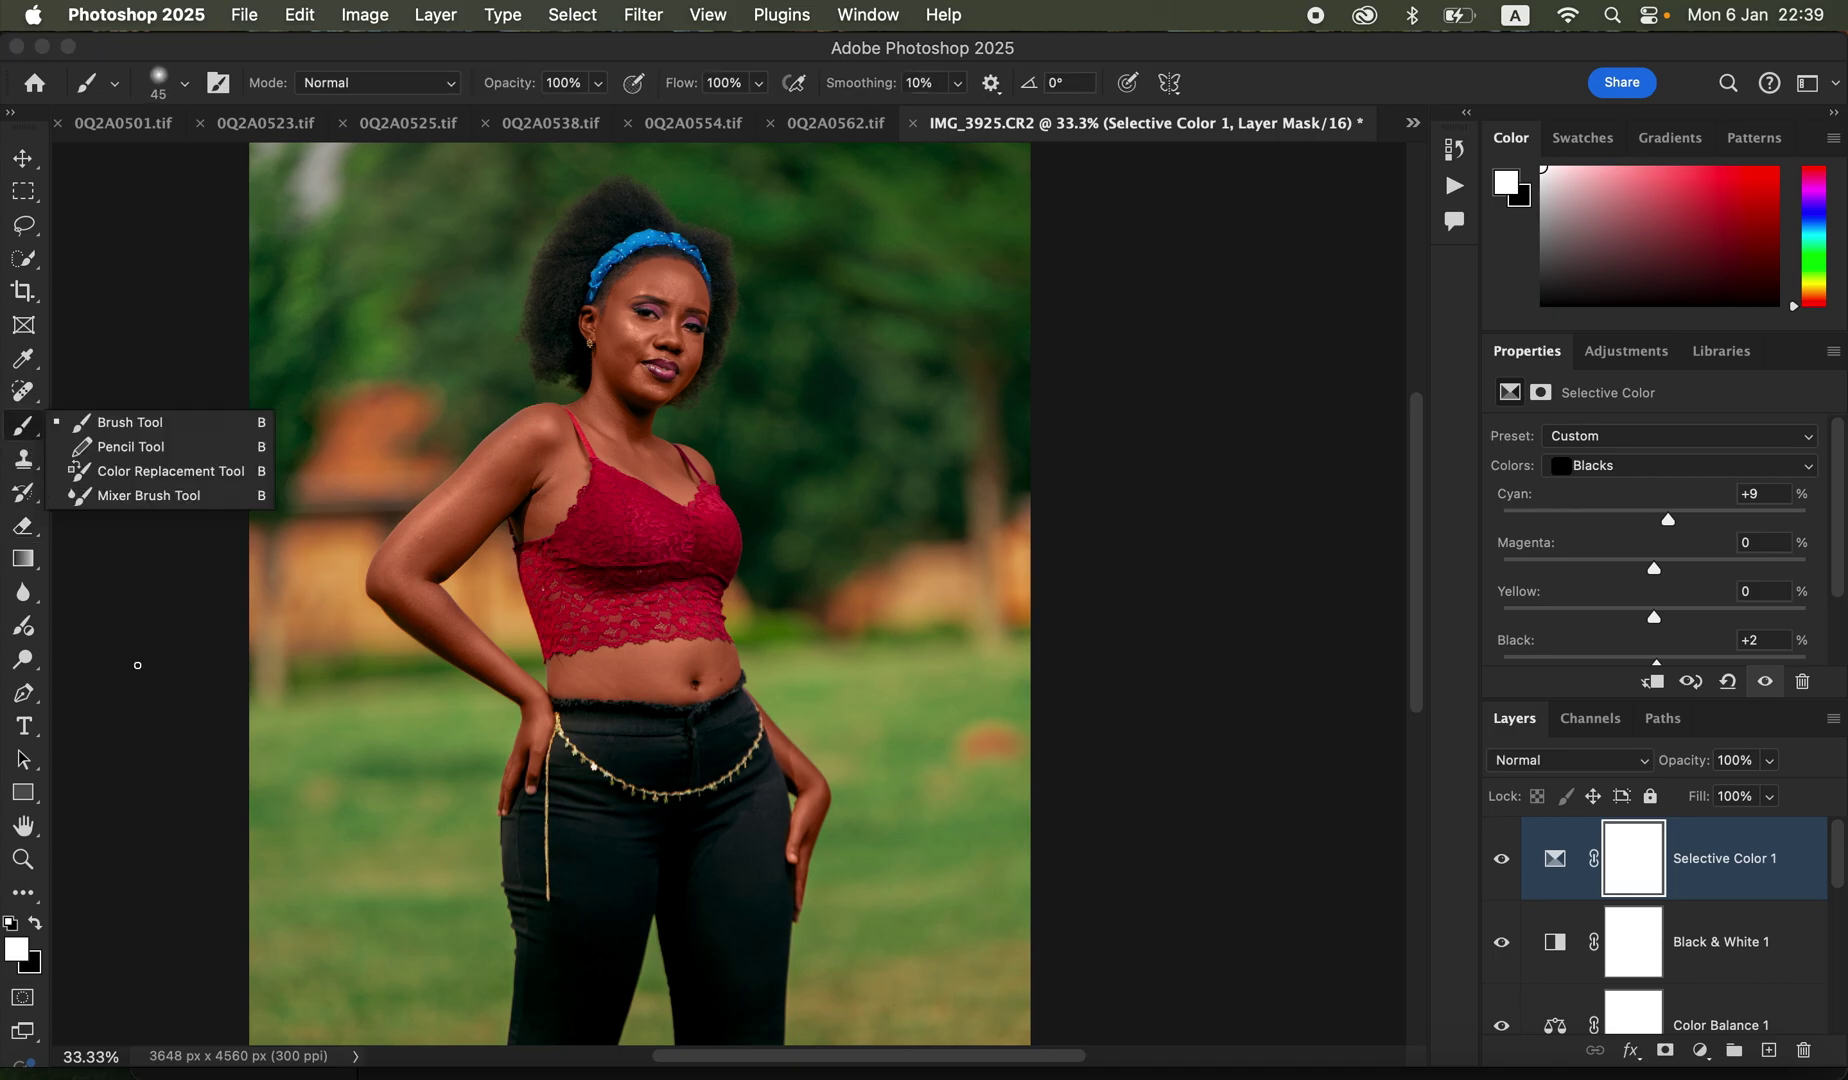
{"action": "left_click", "coordinate": [125, 421]}
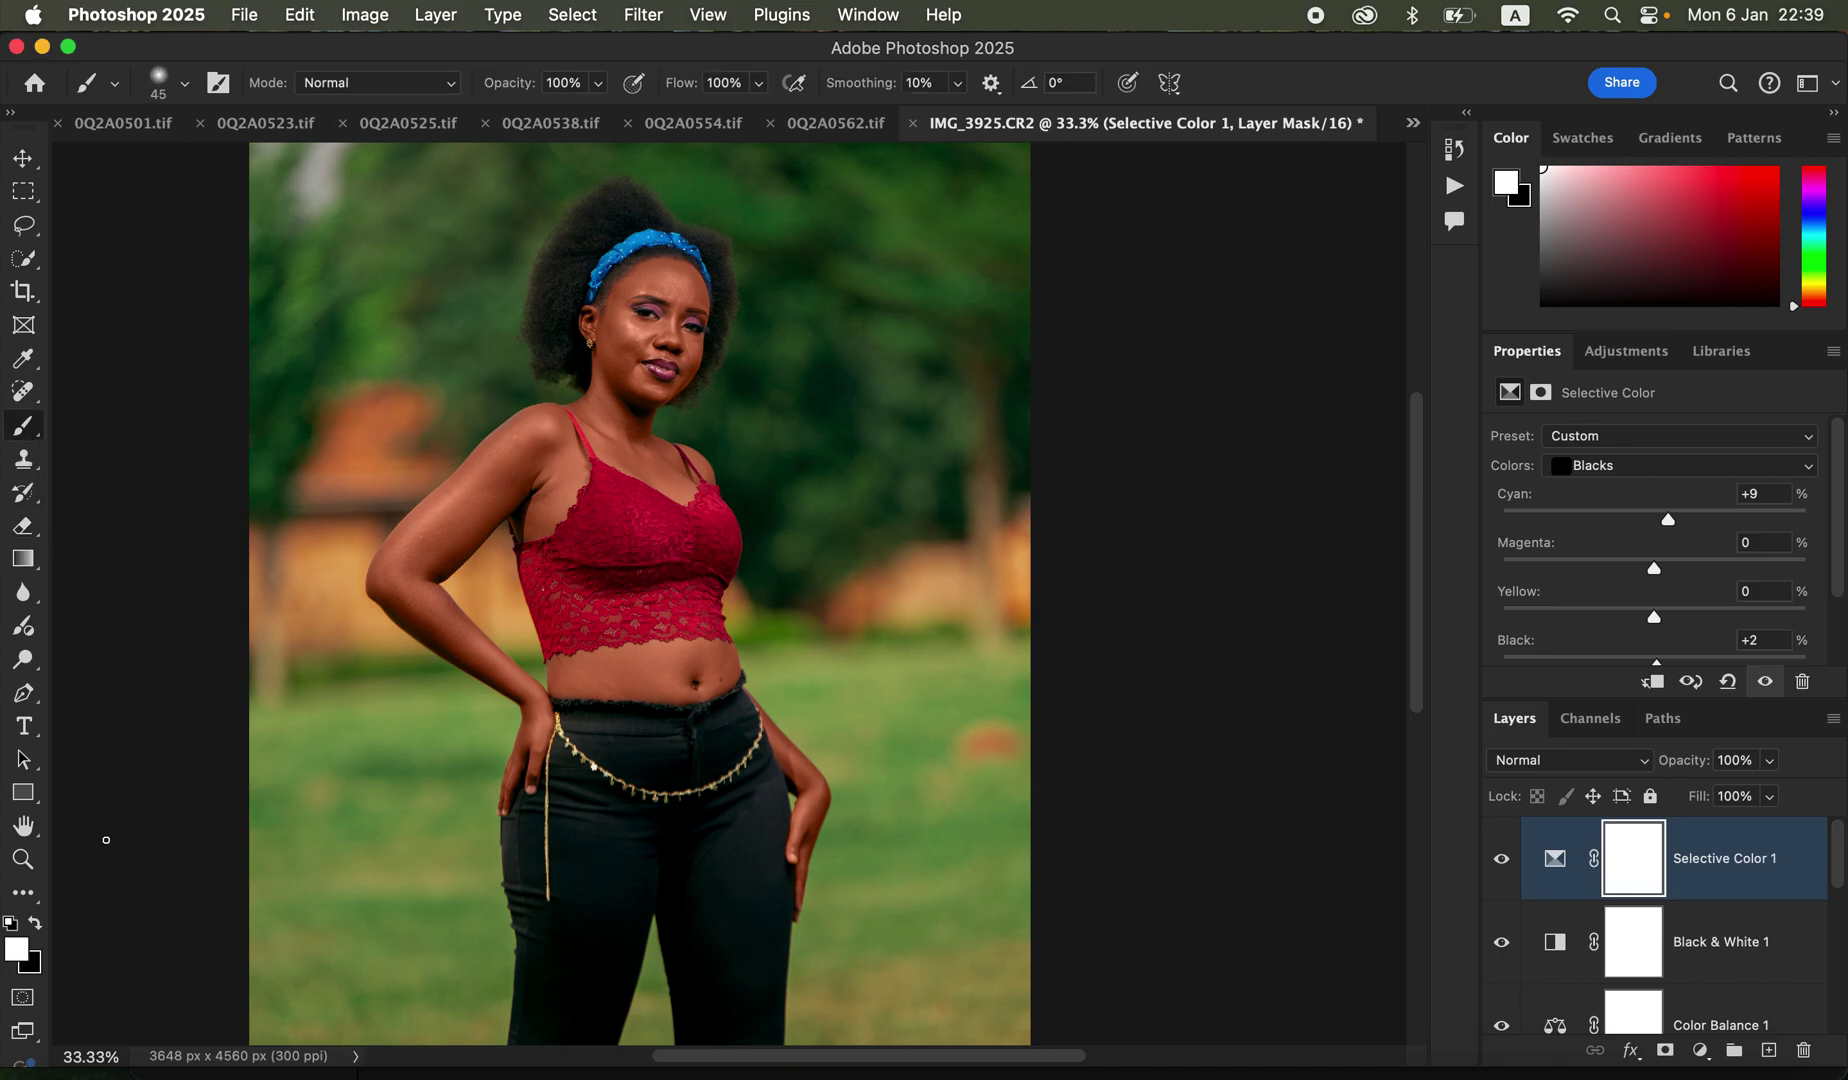
{"action": "left_click", "coordinate": [36, 923]}
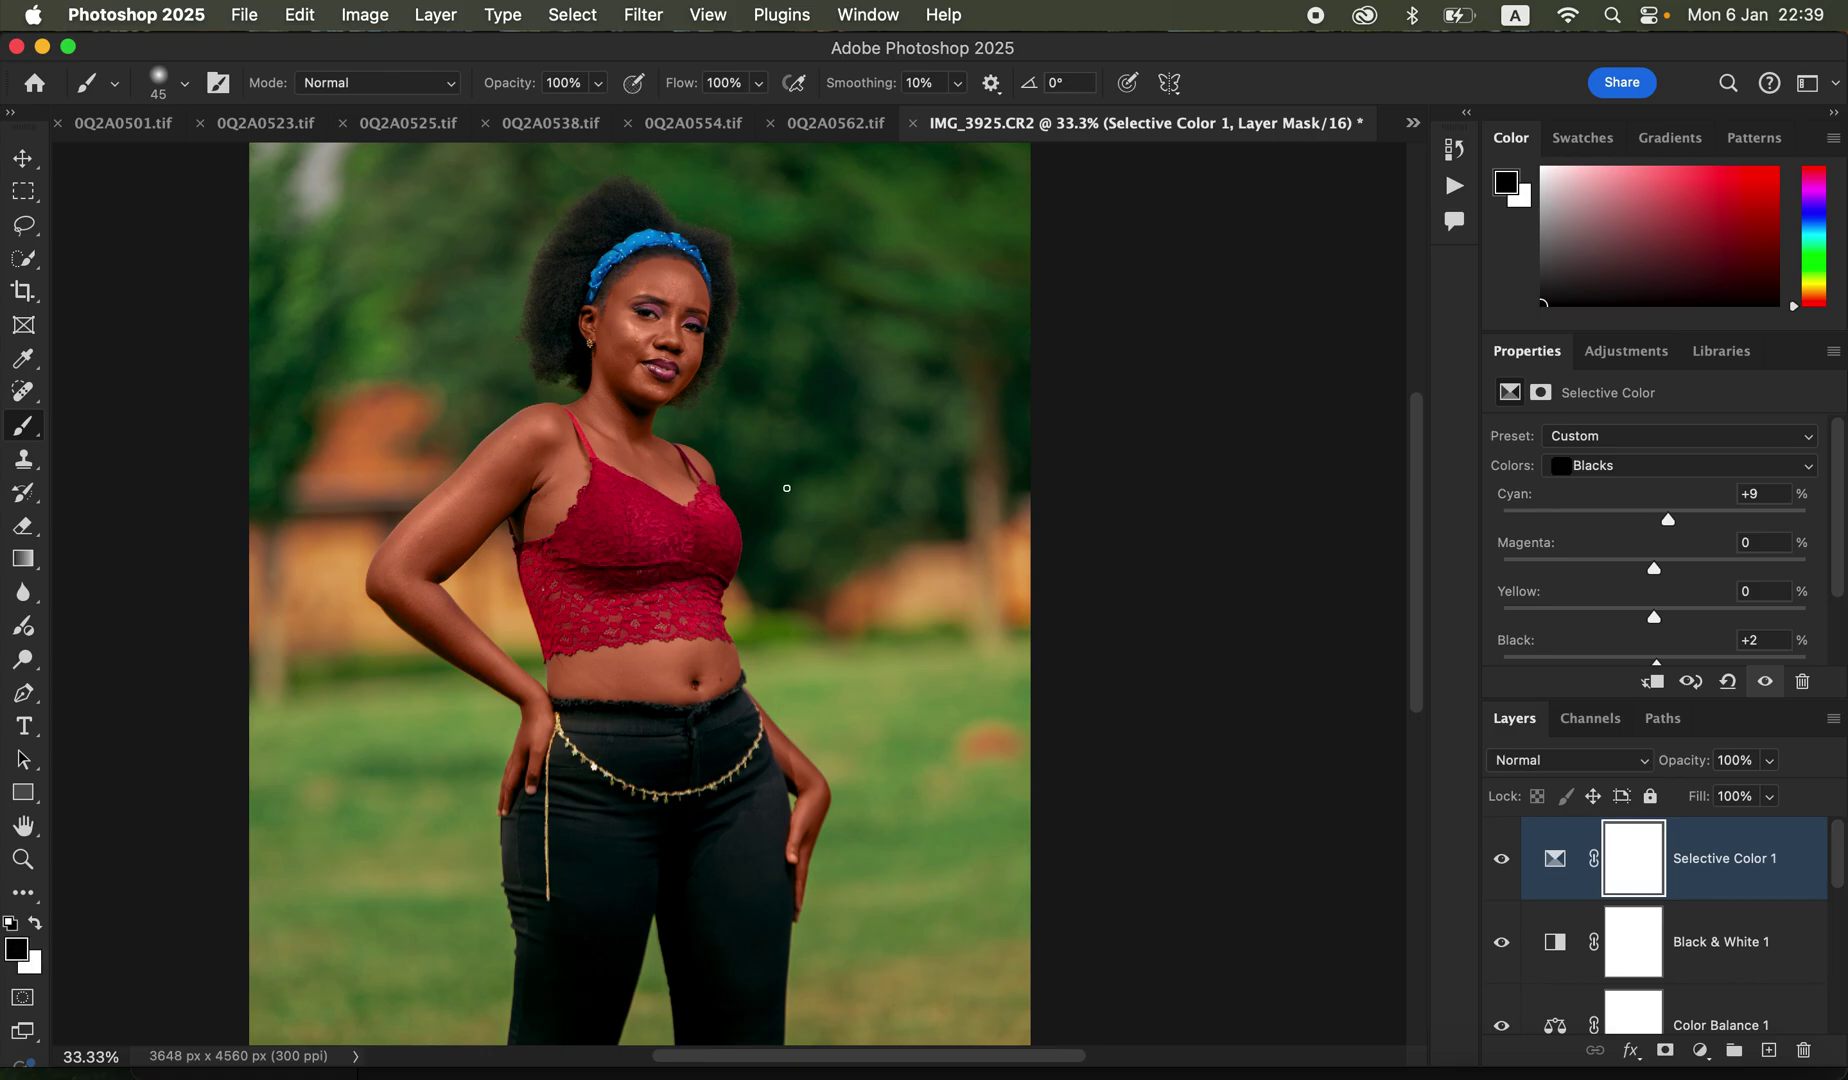
{"action": "key", "text": "bracketright"}
{"action": "key", "text": "bracketright"}
{"action": "key", "text": "bracketright"}
{"action": "key", "text": "bracketright"}
{"action": "key", "text": "bracketright"}
{"action": "key", "text": "bracketright"}
{"action": "key", "text": "bracketright"}
{"action": "key", "text": "bracketright"}
{"action": "key", "text": "bracketright"}
{"action": "mouse_move", "coordinate": [636, 414]}
{"action": "left_mouse_down"}
{"action": "mouse_move", "coordinate": [660, 461]}
{"action": "mouse_move", "coordinate": [642, 404]}
{"action": "mouse_move", "coordinate": [676, 489]}
{"action": "left_mouse_up"}
{"action": "left_click_drag", "start_coordinate": [520, 499], "coordinate": [536, 503]}
{"action": "mouse_move", "coordinate": [657, 330]}
{"action": "left_mouse_down"}
{"action": "mouse_move", "coordinate": [648, 312]}
{"action": "mouse_move", "coordinate": [694, 322]}
{"action": "left_mouse_up"}
{"action": "left_click", "coordinate": [529, 738]}
{"action": "left_click", "coordinate": [1501, 878]}
{"action": "key", "text": "super+minus"}
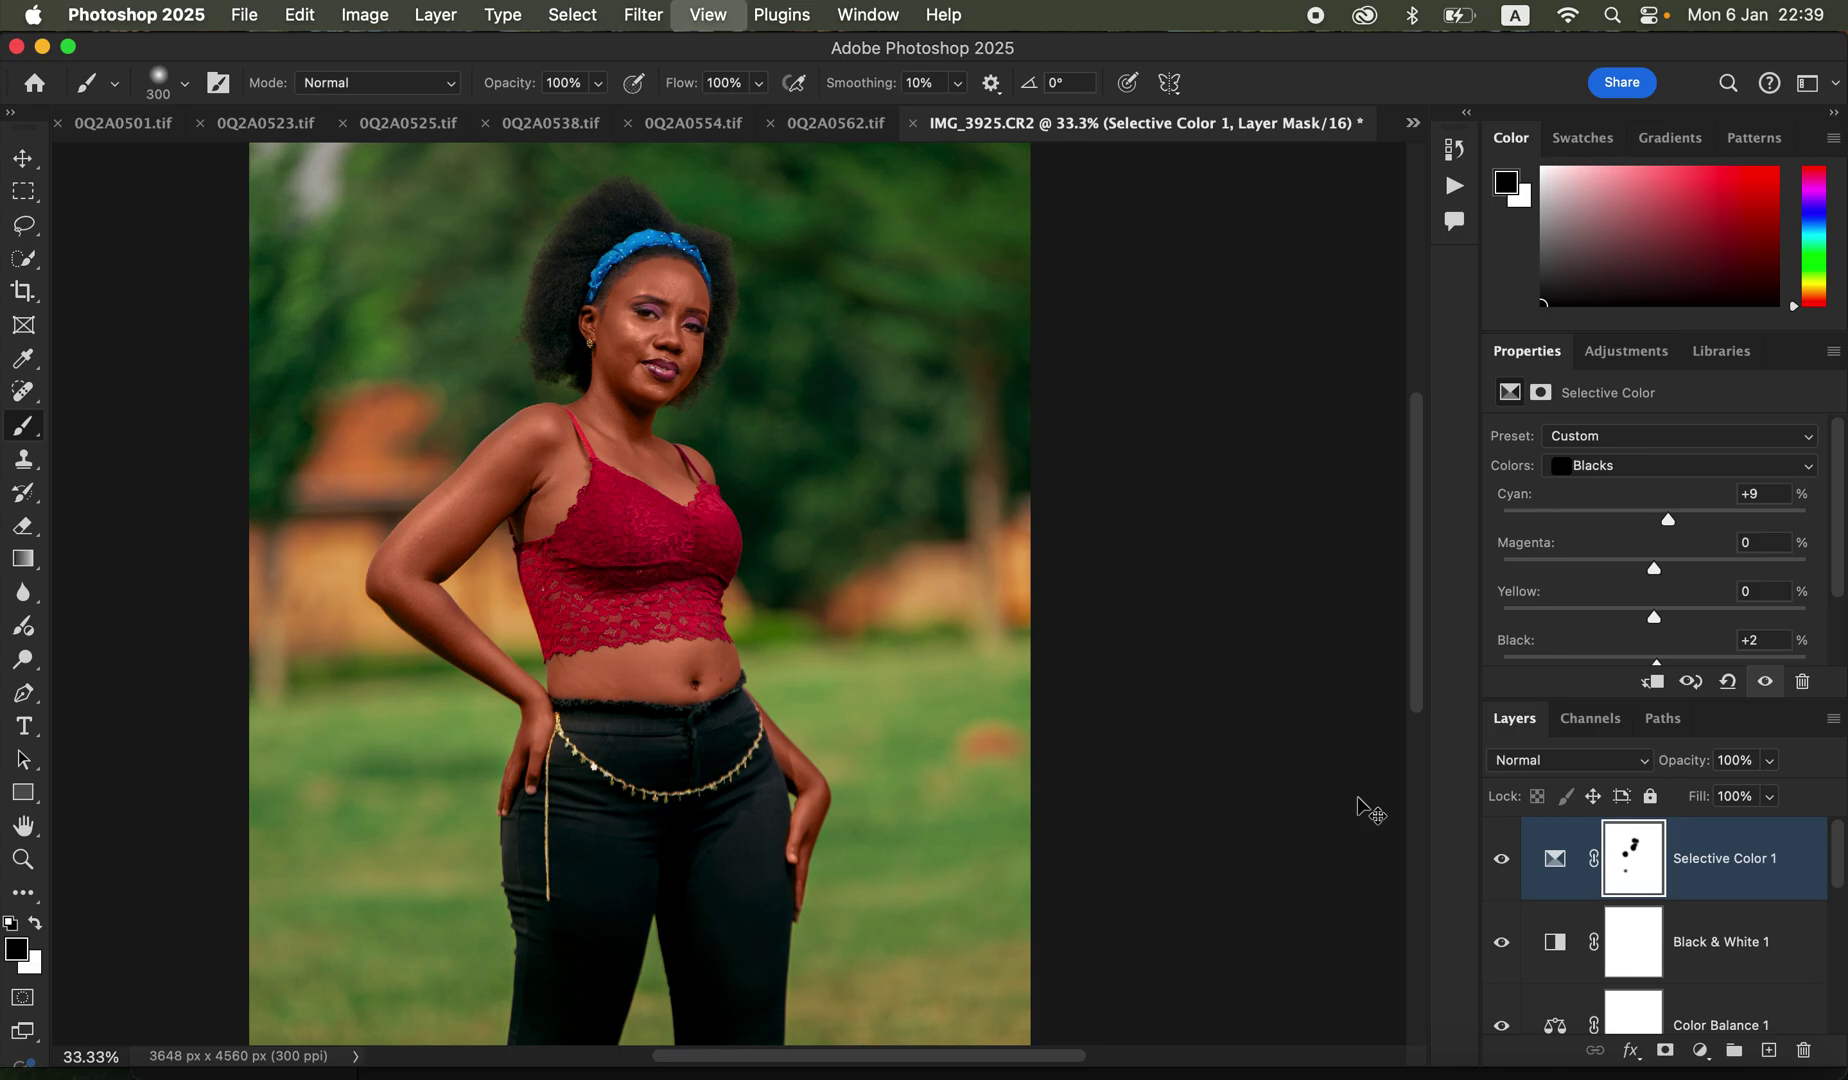
{"action": "key", "text": "super+equal"}
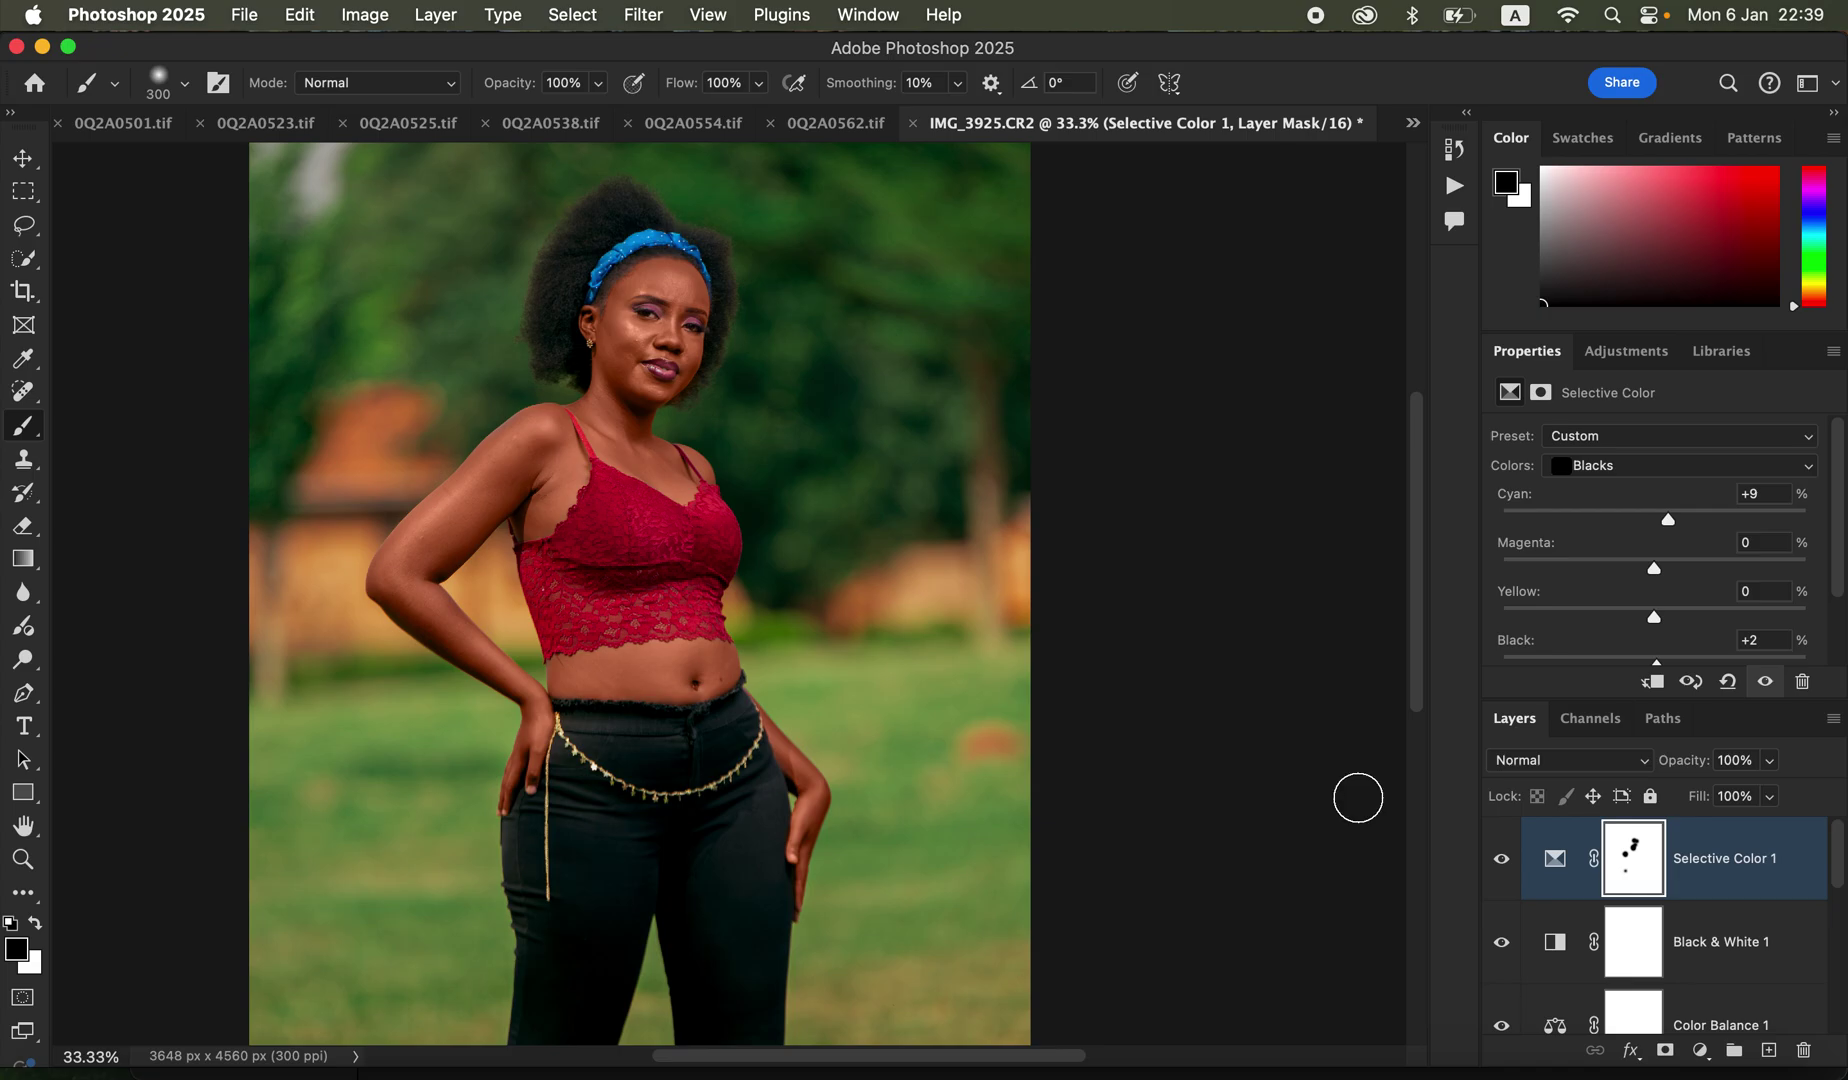
Step: Stamp all visible layers into a new top layer and open it in the Camera Raw Filter
{"action": "key", "text": "super+alt+shift+e"}
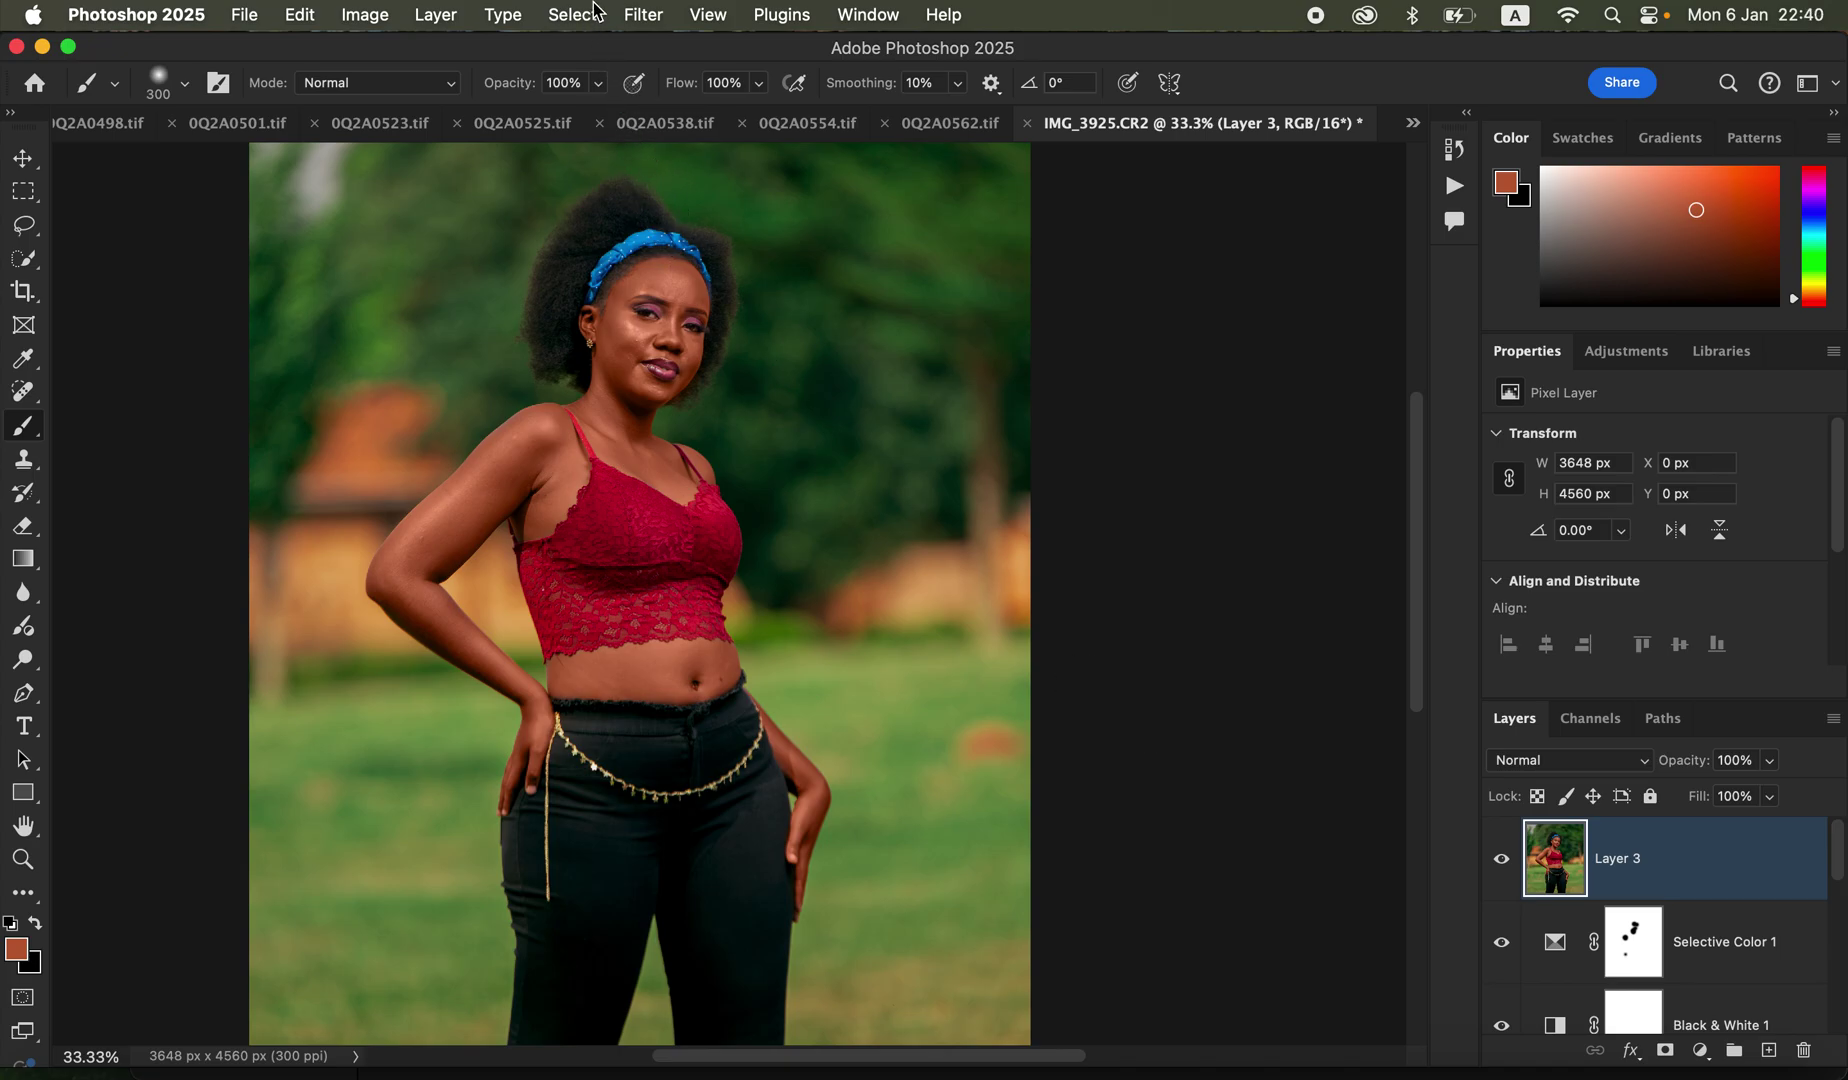
{"action": "left_click", "coordinate": [634, 20]}
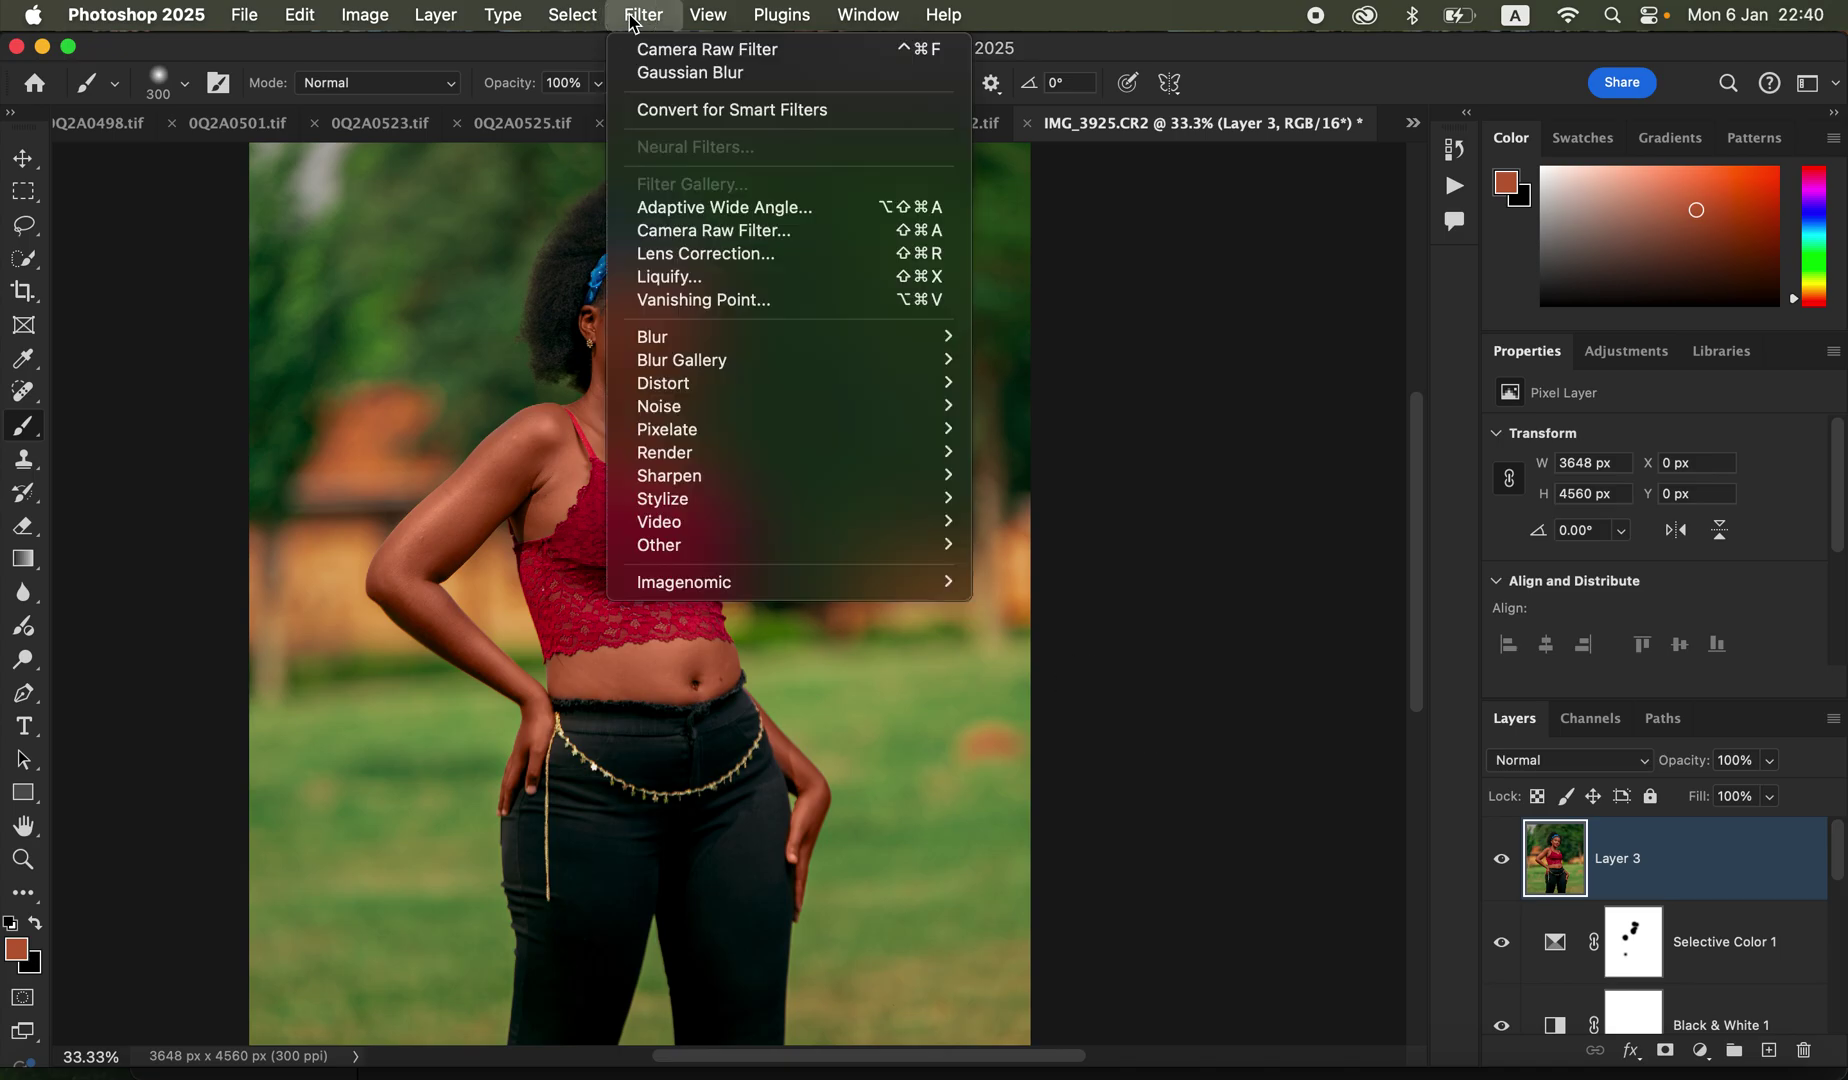
{"action": "left_click", "coordinate": [697, 231]}
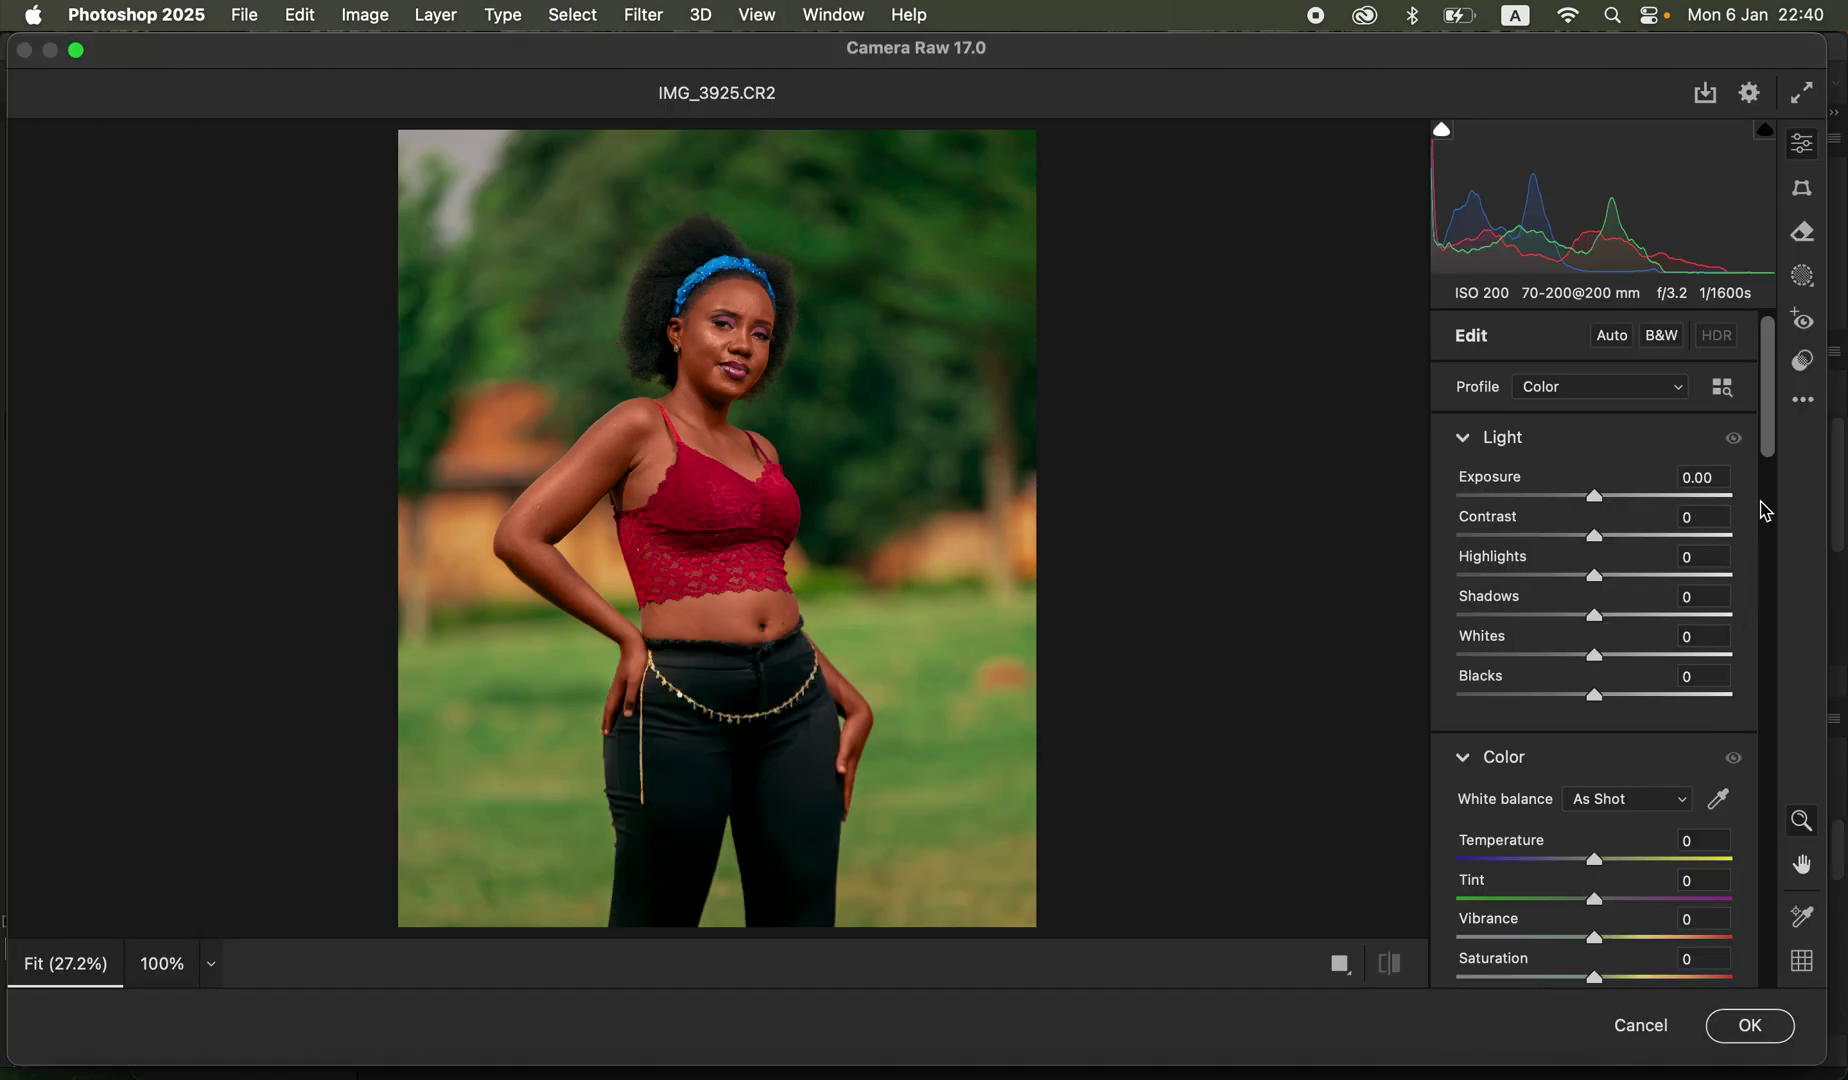
Step: Shift the Color Mixer hues to Yellows +21 and Greens +15
{"action": "left_click_drag", "start_coordinate": [1767, 462], "coordinate": [1760, 668]}
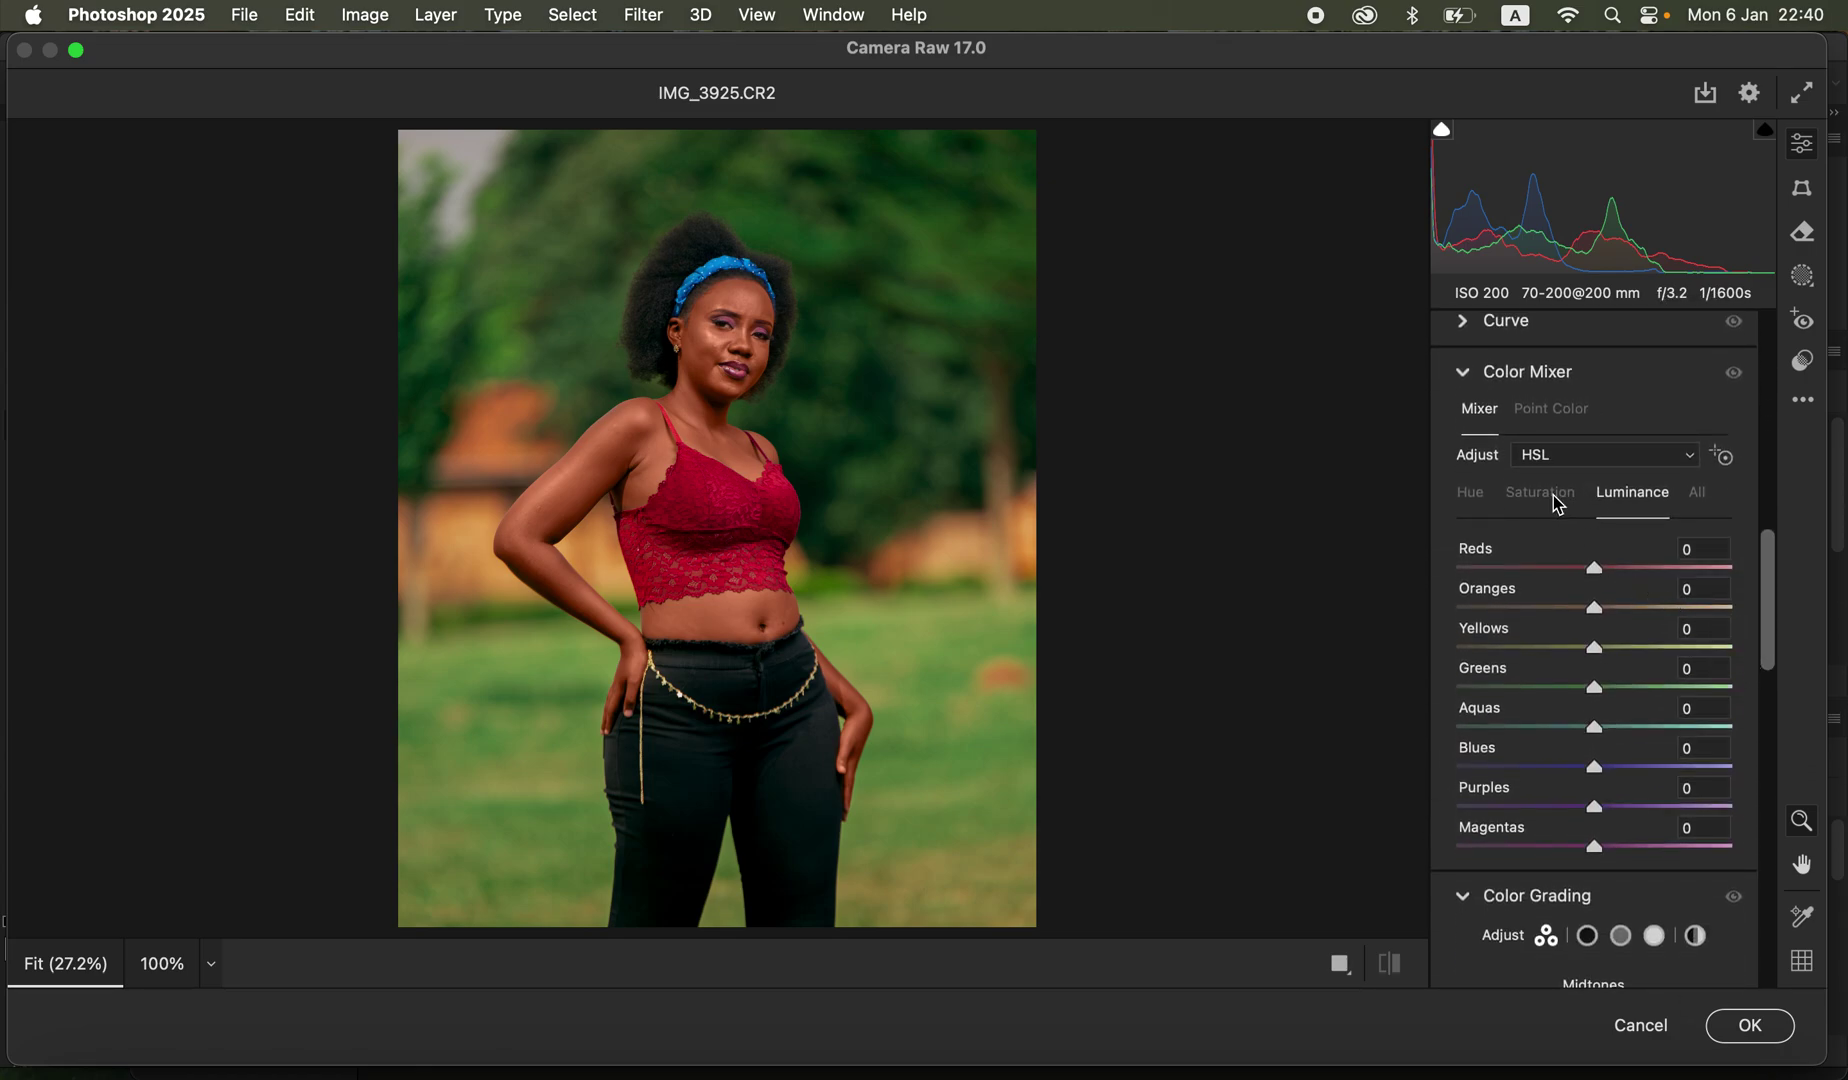
{"action": "left_click", "coordinate": [1478, 495]}
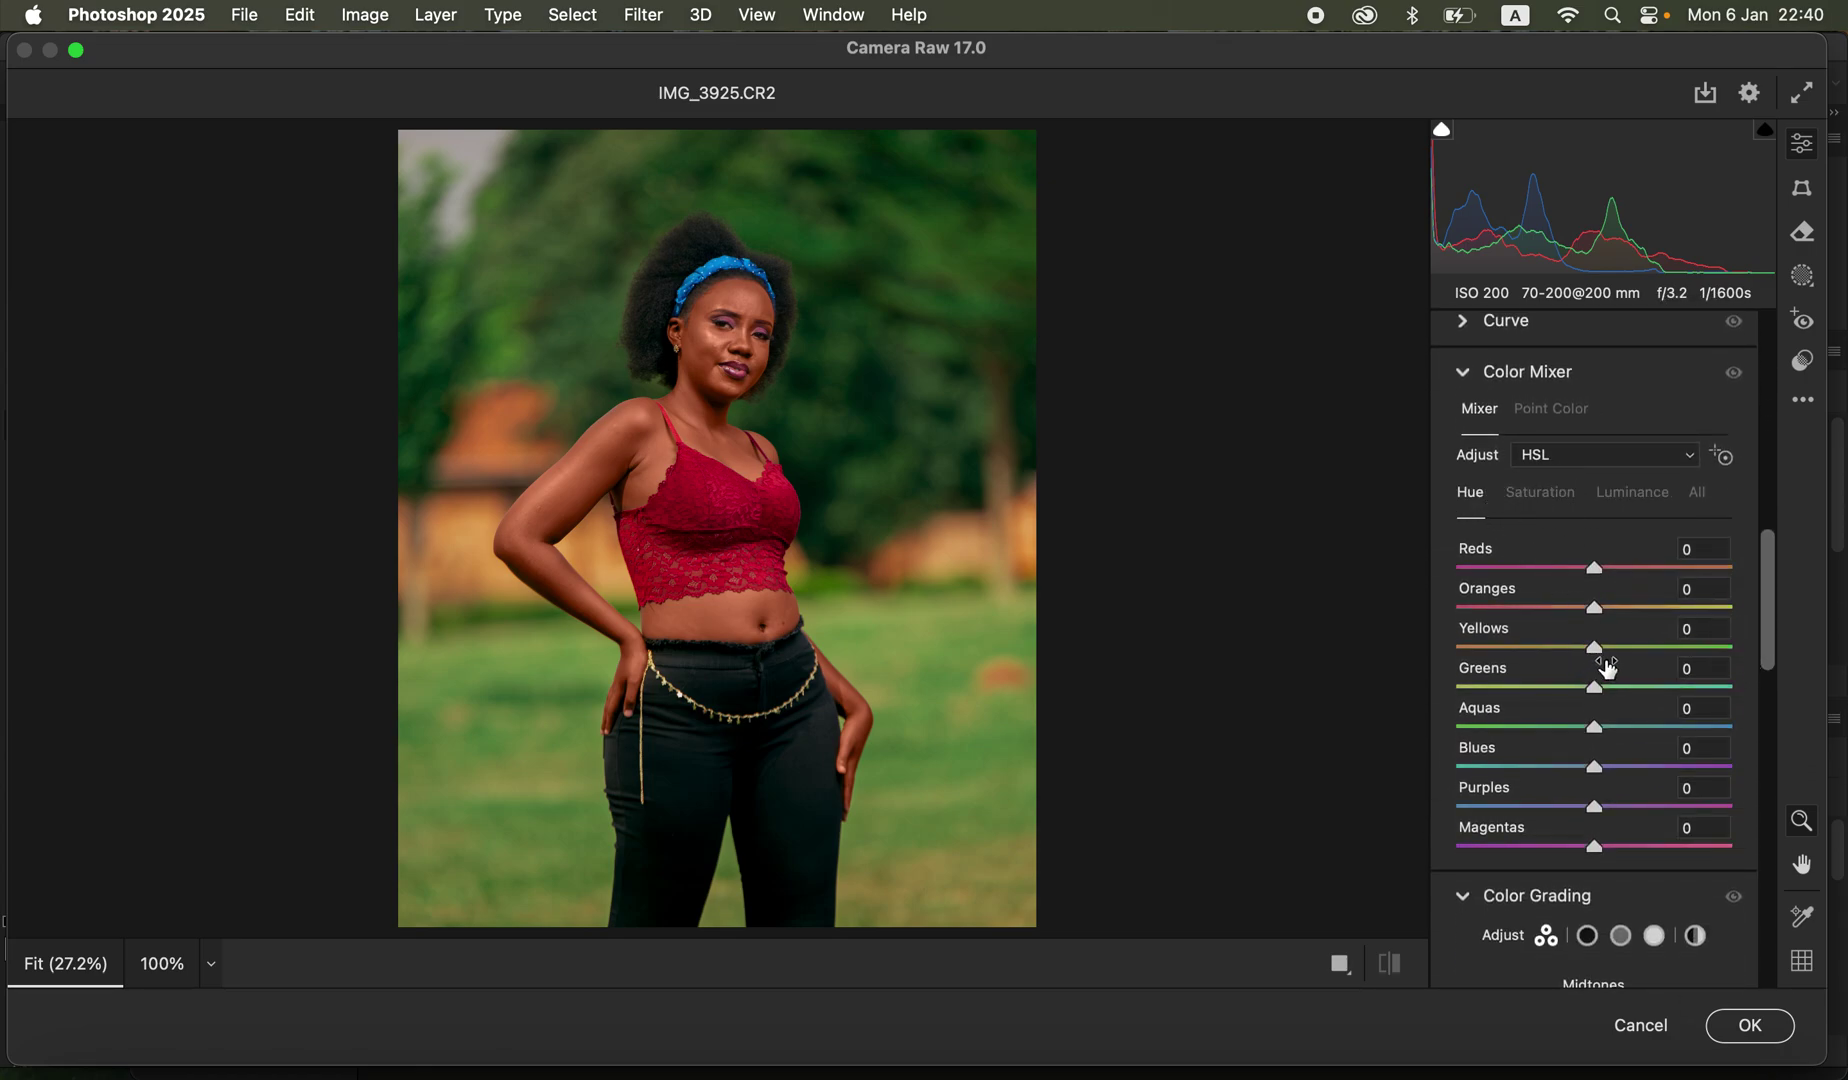
{"action": "mouse_move", "coordinate": [1597, 688]}
{"action": "left_mouse_down"}
{"action": "mouse_move", "coordinate": [1530, 688]}
{"action": "mouse_move", "coordinate": [1735, 708]}
{"action": "mouse_move", "coordinate": [1618, 708]}
{"action": "mouse_move", "coordinate": [1586, 650]}
{"action": "mouse_move", "coordinate": [1530, 657]}
{"action": "mouse_move", "coordinate": [1703, 652]}
{"action": "mouse_move", "coordinate": [1559, 652]}
{"action": "mouse_move", "coordinate": [1691, 652]}
{"action": "mouse_move", "coordinate": [1628, 668]}
{"action": "left_mouse_up"}
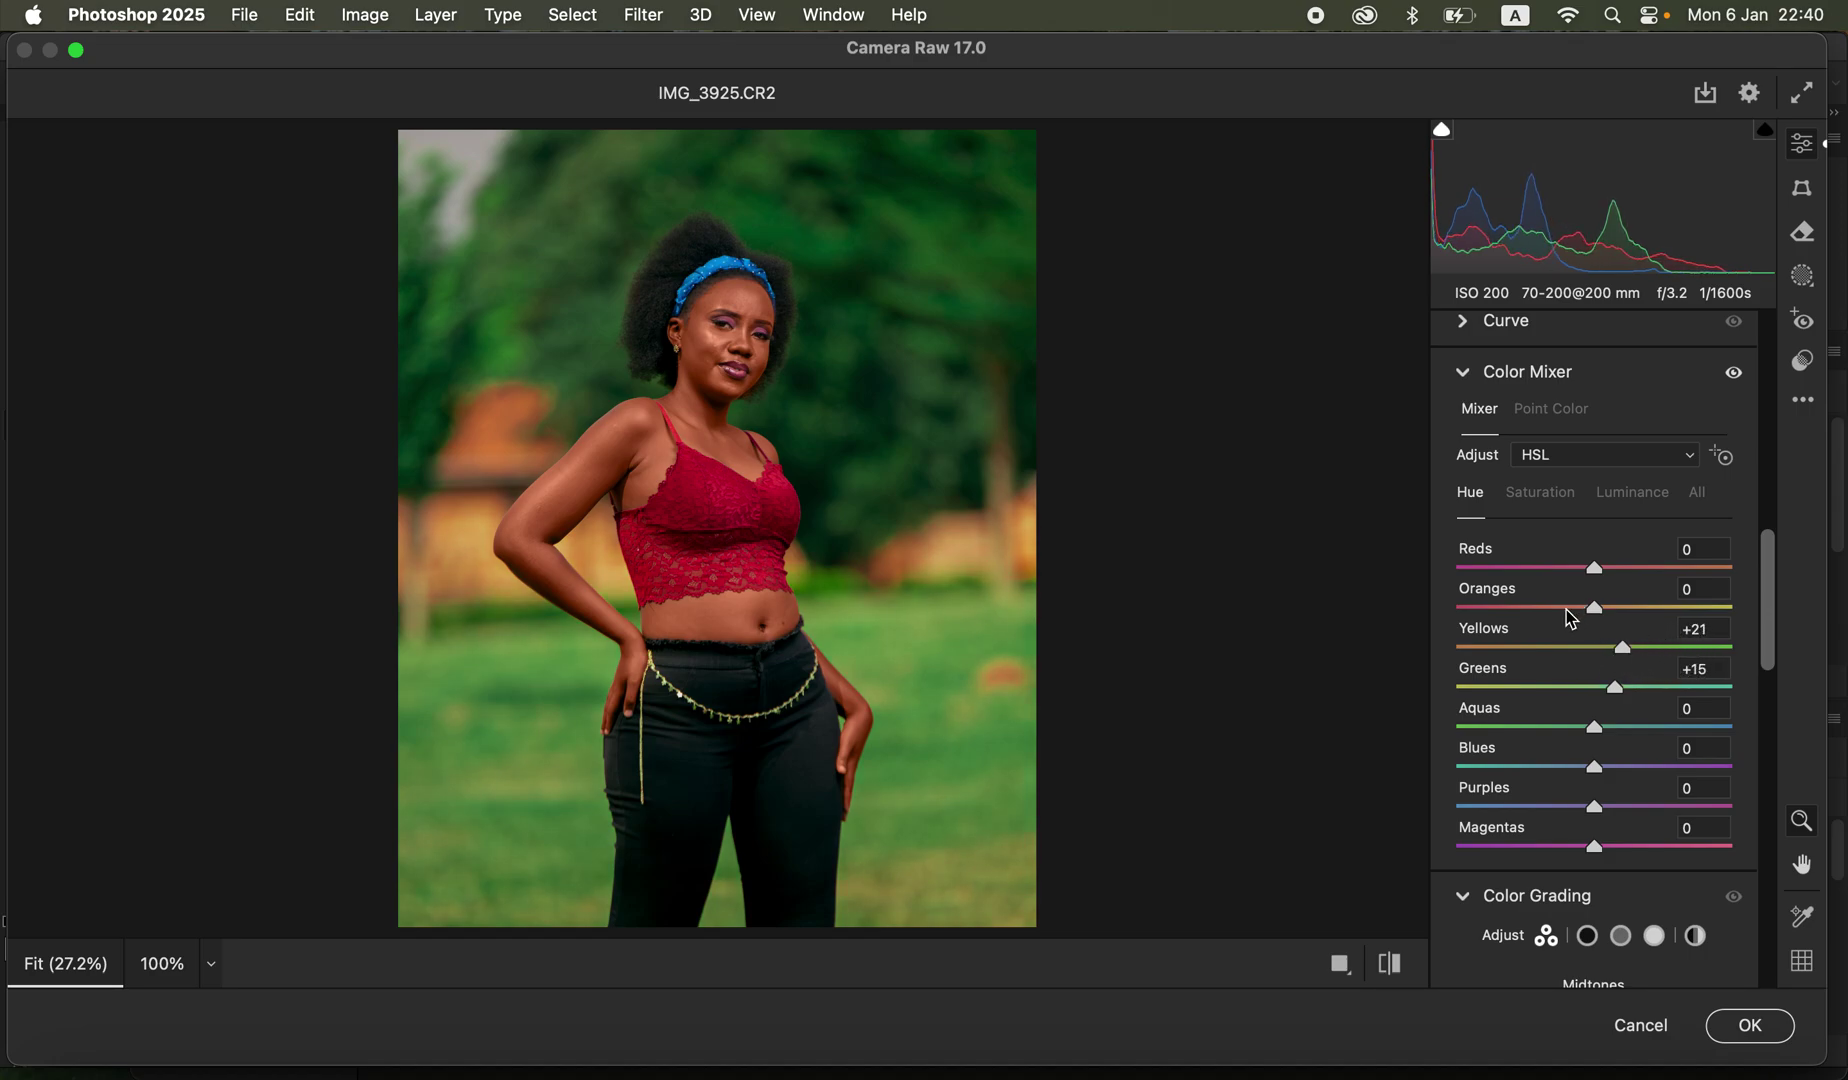
Step: Slightly reduce the Oranges saturation, raise the Shadows a little and apply the Camera Raw edits to Layer 3
{"action": "left_click", "coordinate": [1557, 500]}
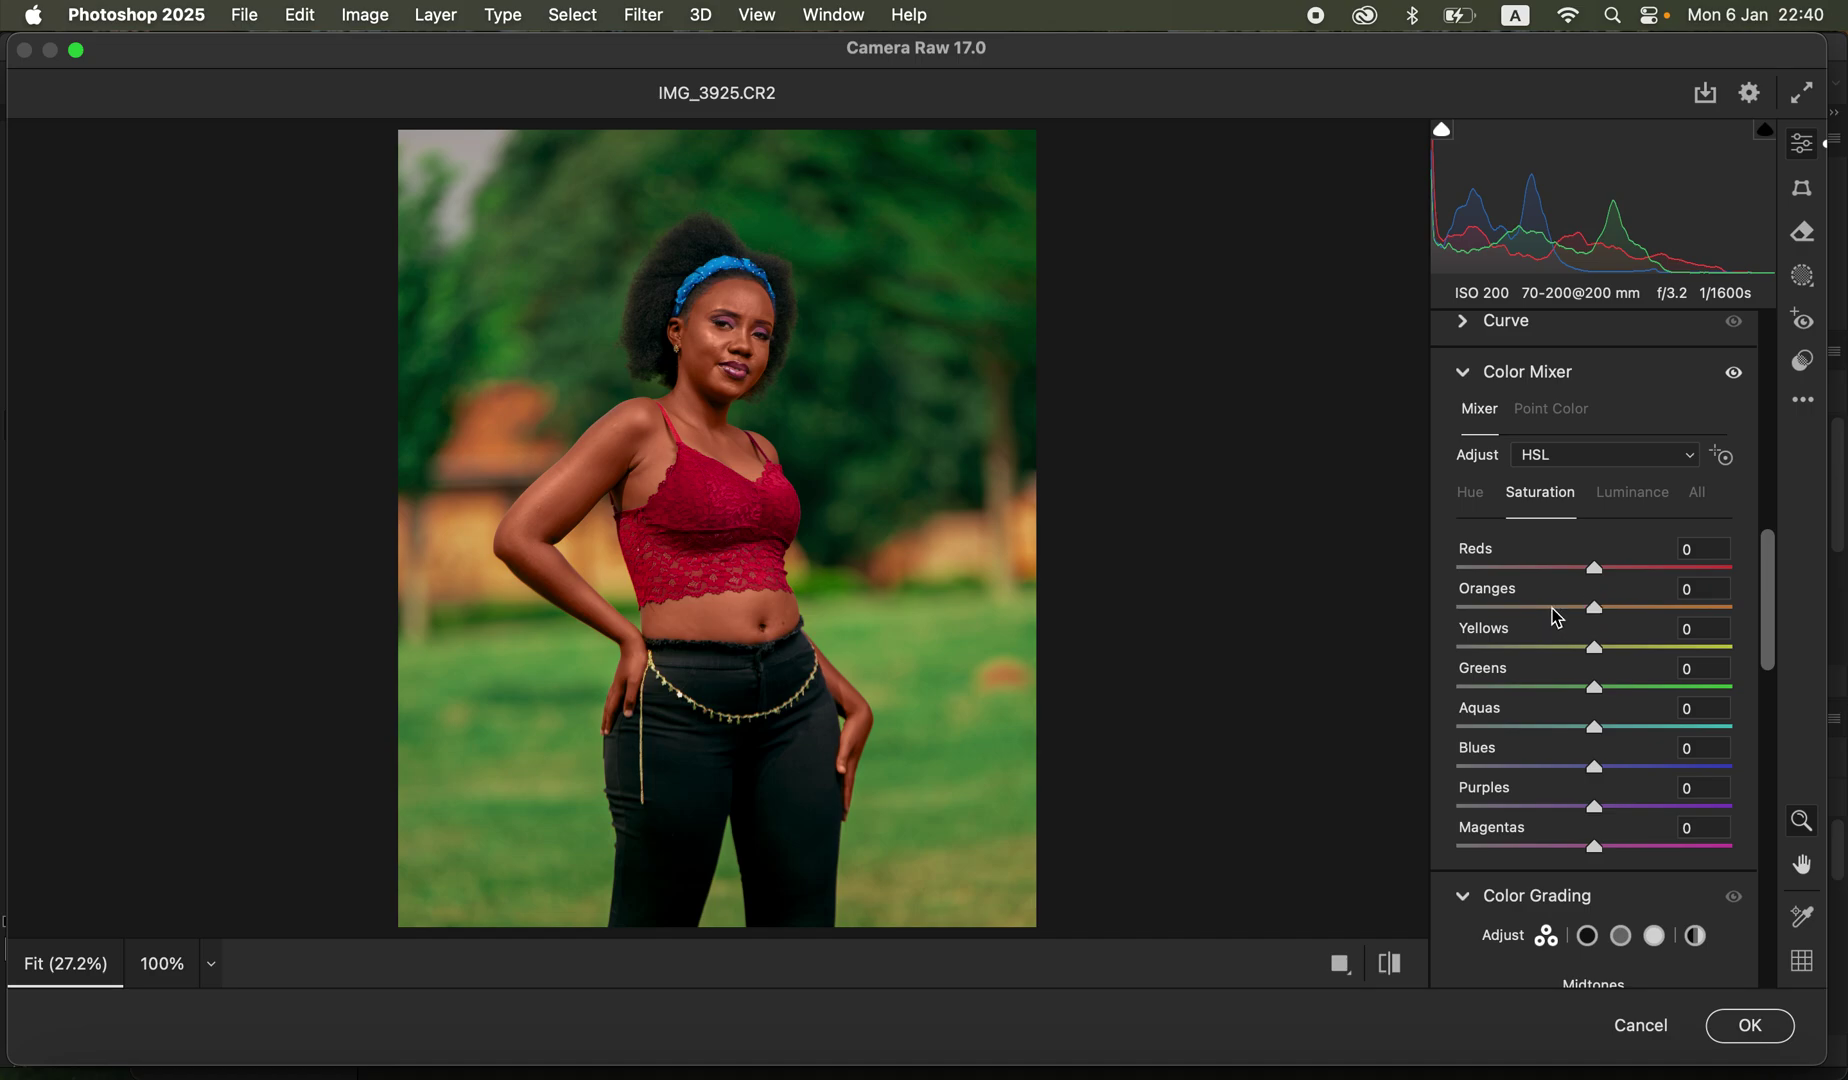
{"action": "left_click_drag", "start_coordinate": [1594, 621], "coordinate": [1589, 617]}
{"action": "left_click_drag", "start_coordinate": [1766, 628], "coordinate": [1770, 412]}
{"action": "left_click_drag", "start_coordinate": [1597, 618], "coordinate": [1610, 626]}
{"action": "left_click", "coordinate": [1733, 1030]}
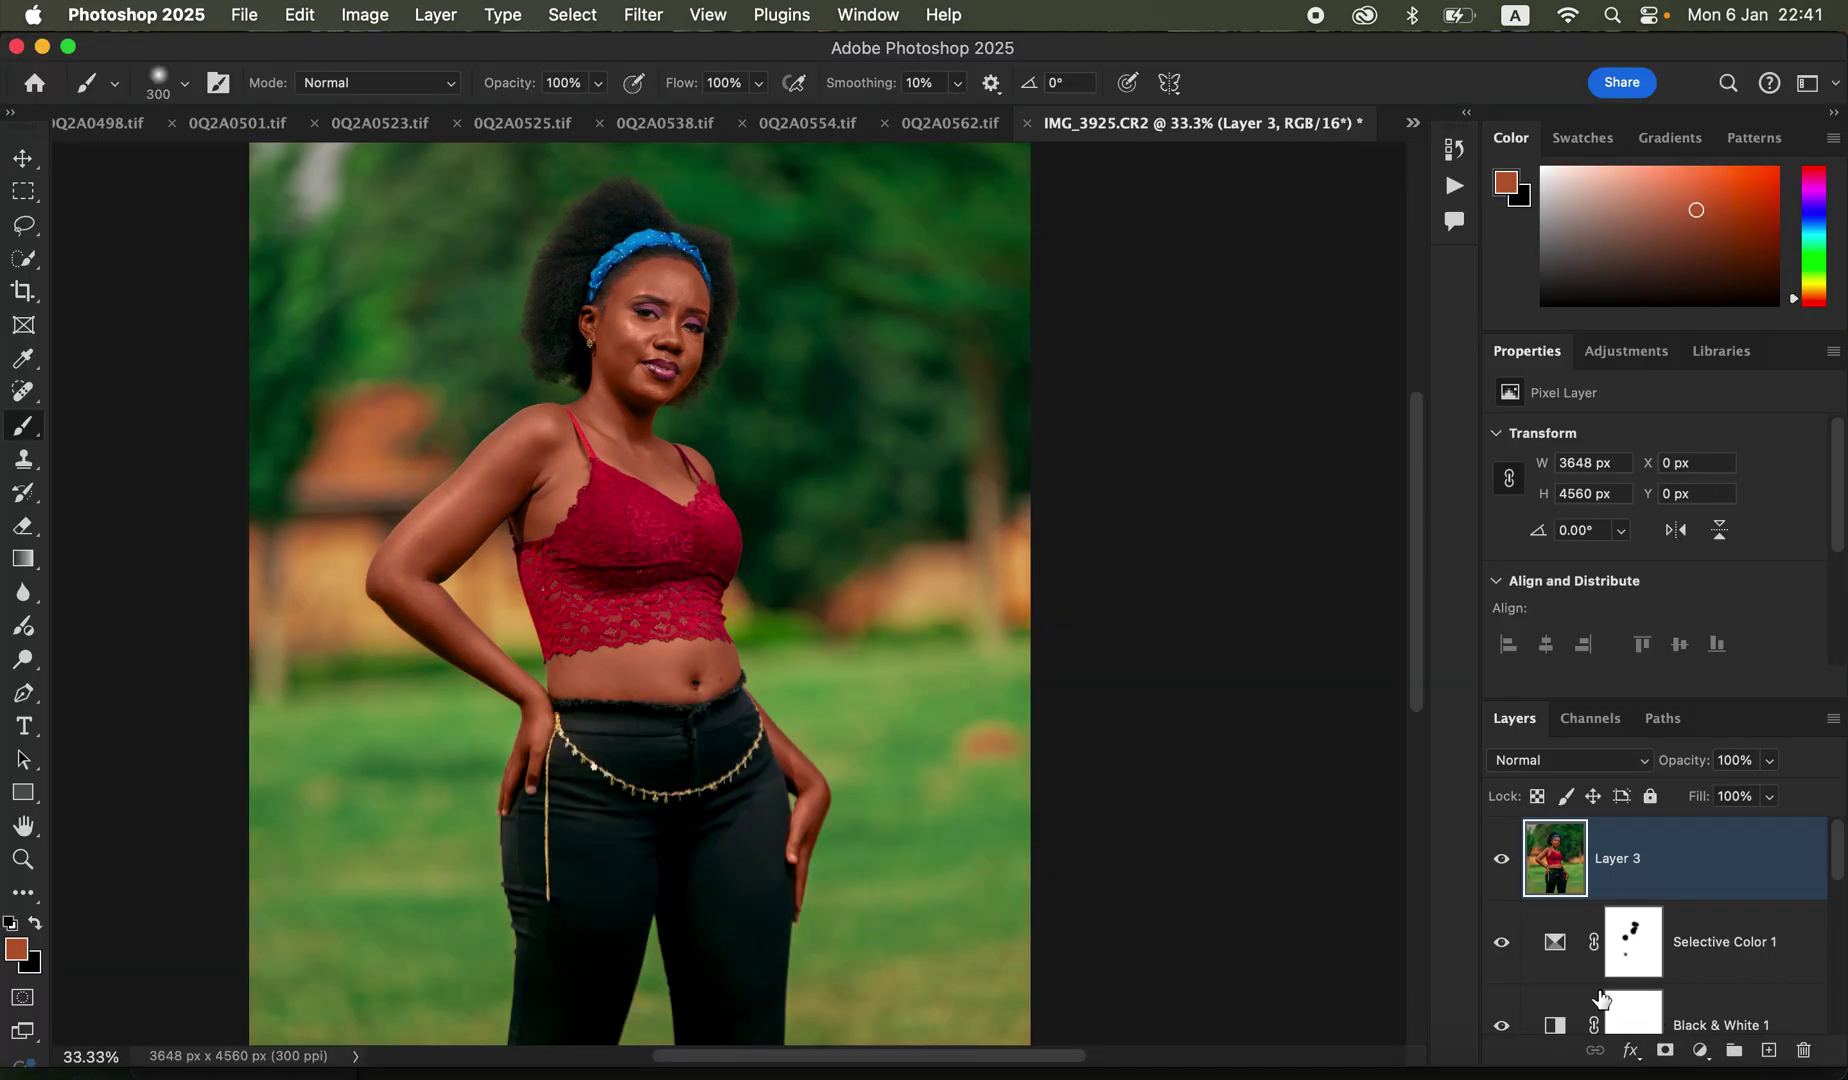
Step: Compare the portrait with Layer 3 hidden and shown to judge the Camera Raw edits
{"action": "left_click", "coordinate": [1499, 864]}
{"action": "left_click", "coordinate": [1499, 866]}
{"action": "left_click", "coordinate": [1499, 866]}
{"action": "left_click", "coordinate": [1499, 866]}
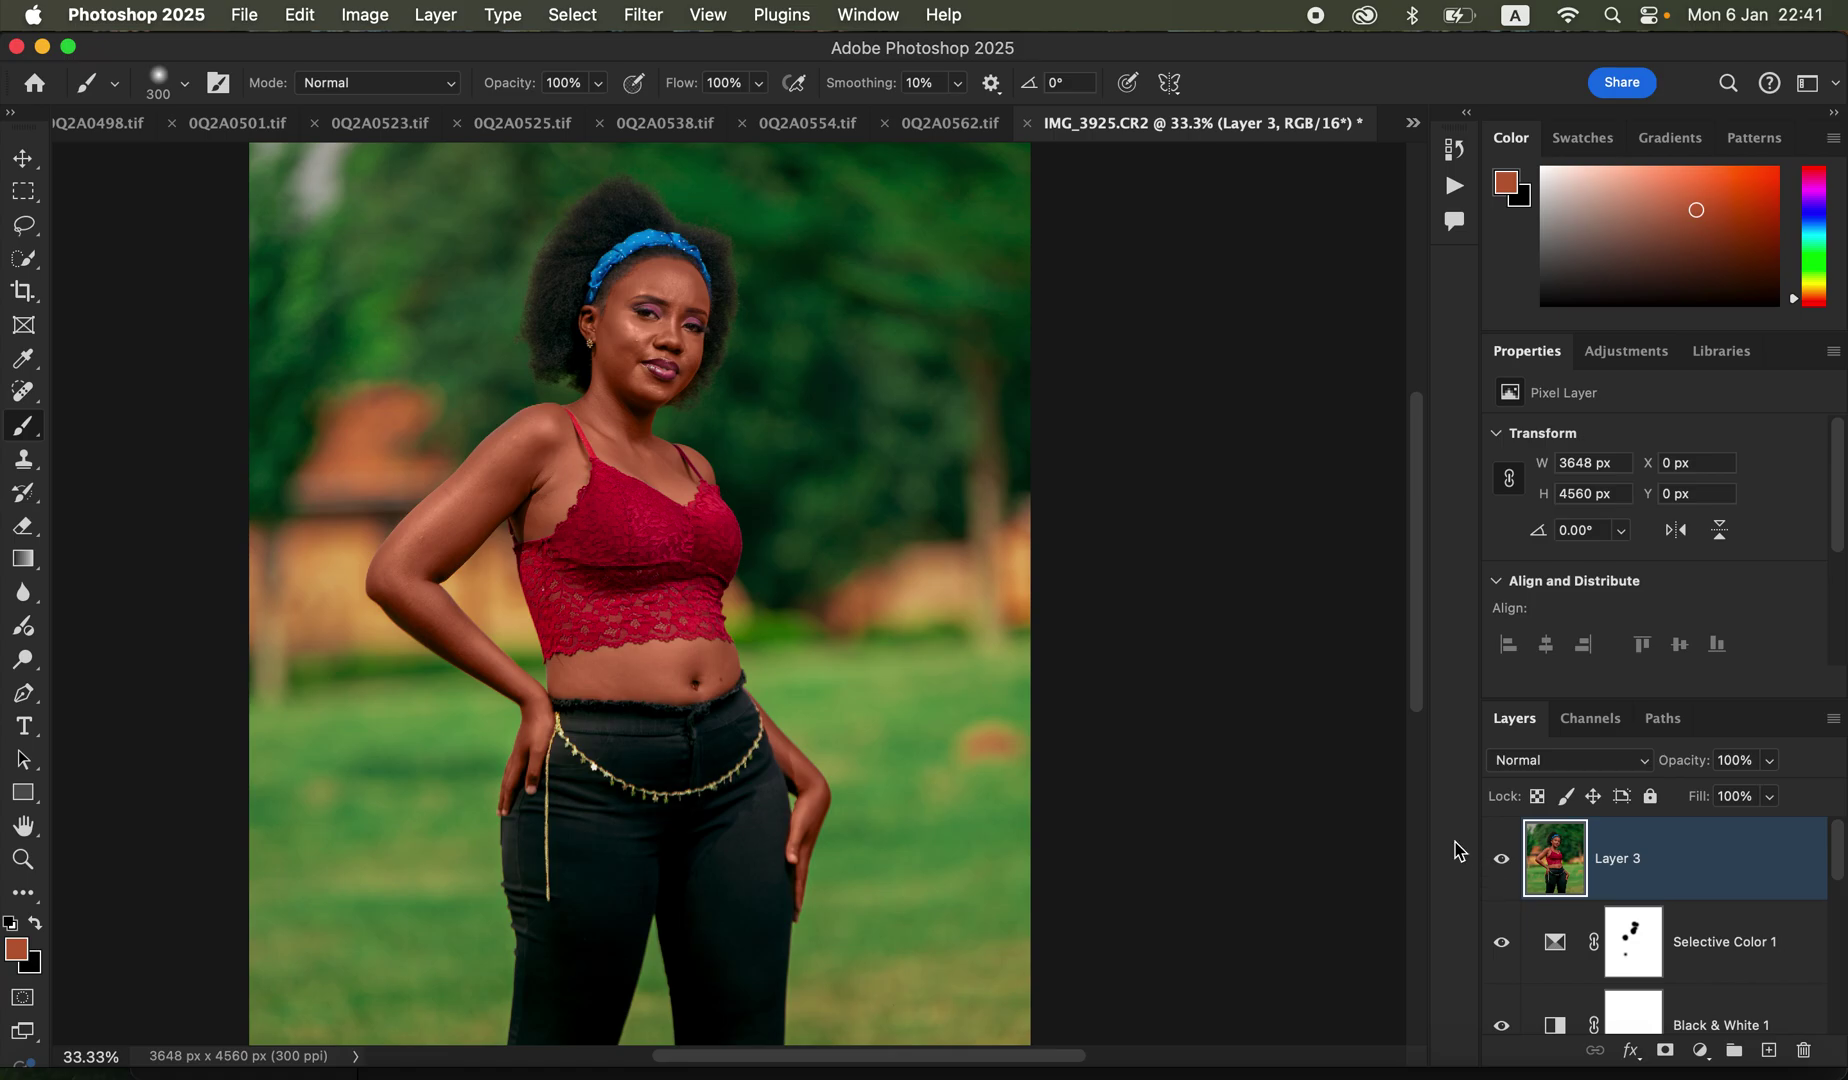